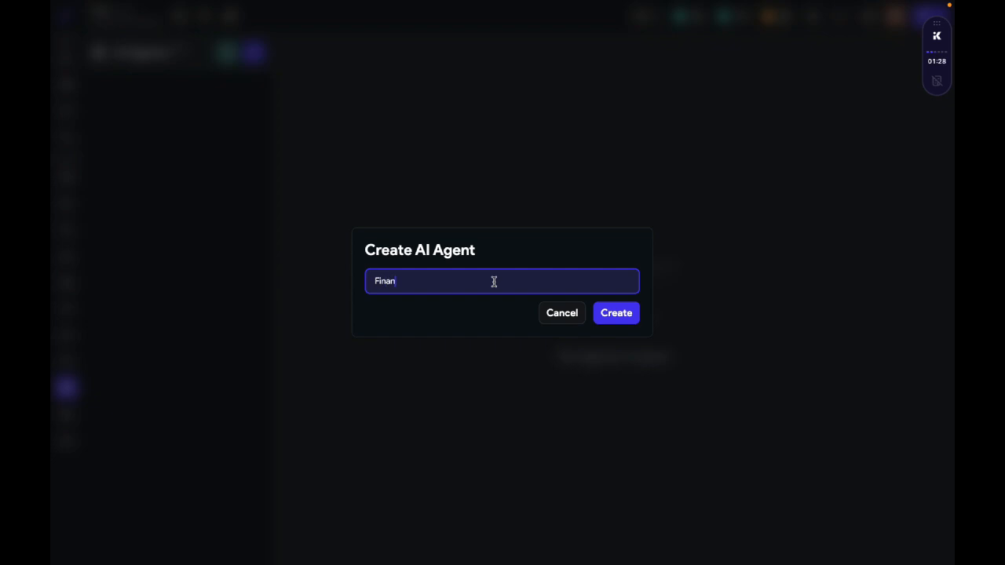
Step: Create the AI agent named Finance and review the configuration errors listed for it
{"action": "left_click", "coordinate": [633, 313]}
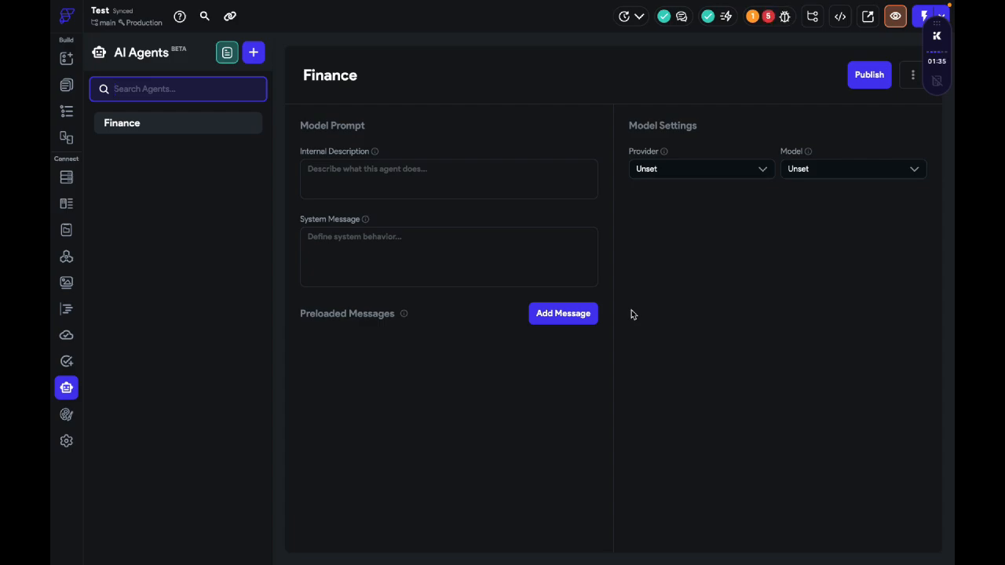
{"action": "left_click", "coordinate": [768, 18]}
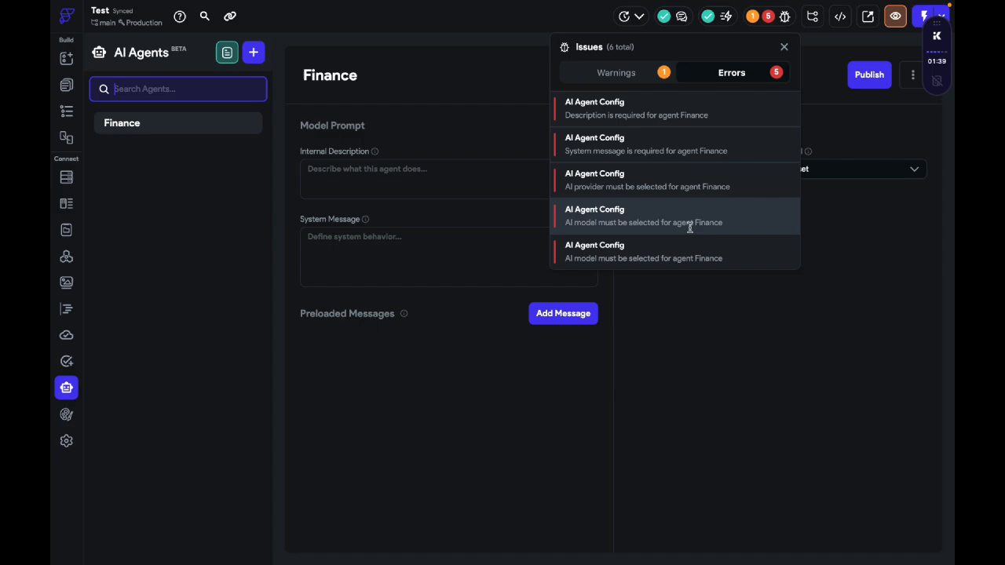
{"action": "left_click", "coordinate": [703, 378]}
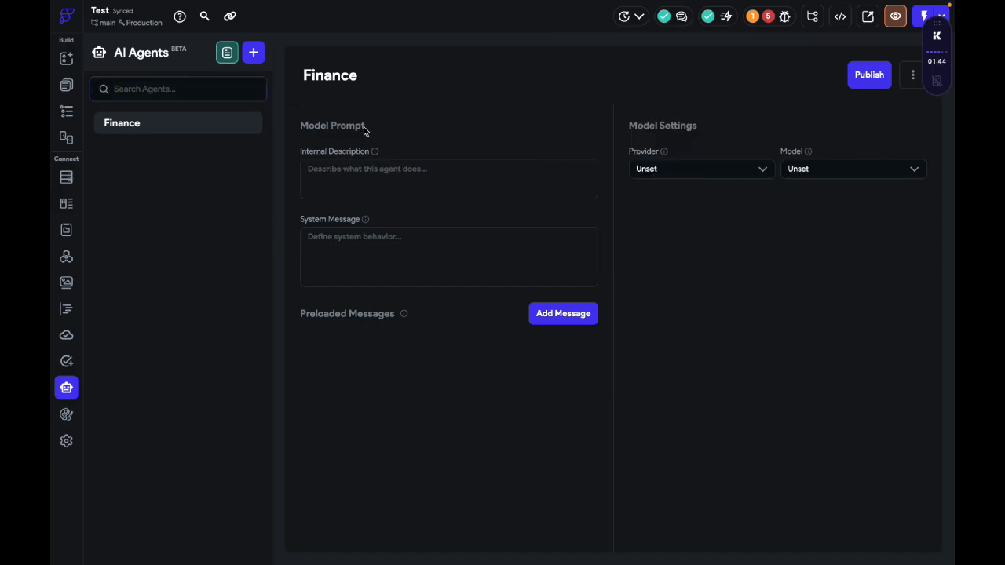
Step: Switch to ChatGPT and ask it to create a prompt for a finance AI agent with an internal description
{"action": "left_click", "coordinate": [417, 173]}
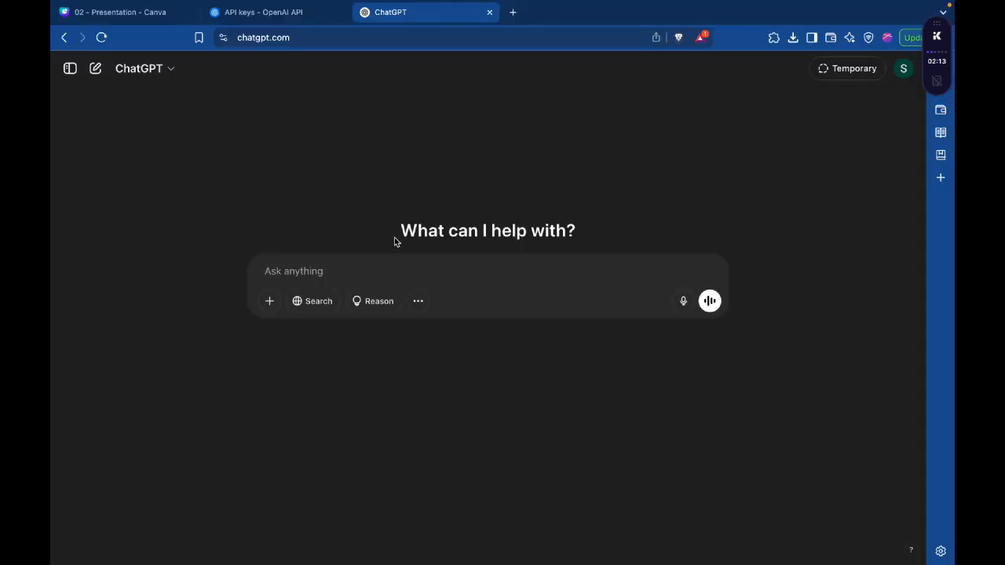
{"action": "type", "text": "create a"}
{"action": "type", "text": " promp t"}
{"action": "type", "text": "t for ai agne"}
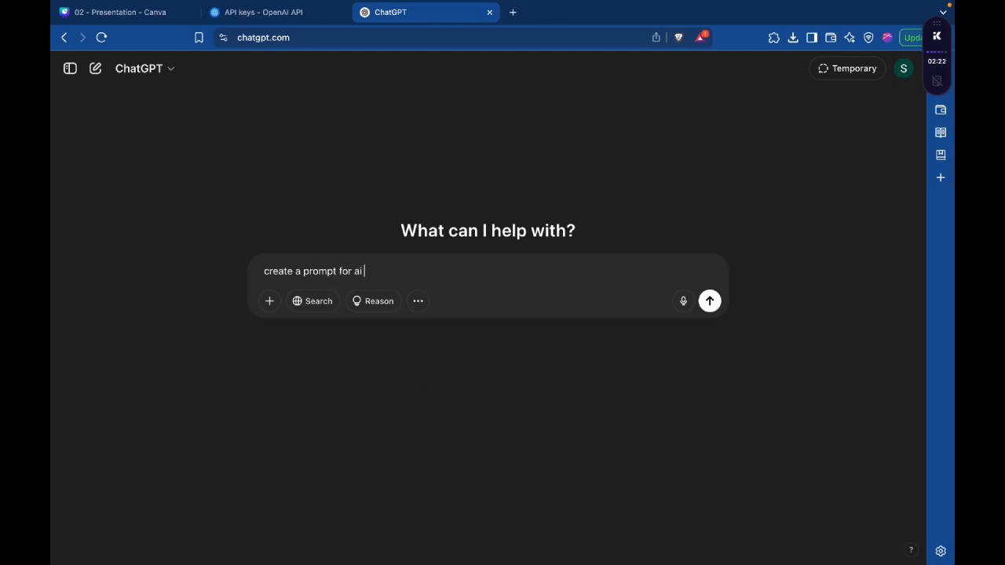
{"action": "left_click", "coordinate": [354, 273]}
{"action": "type", "text": "finance situation"}
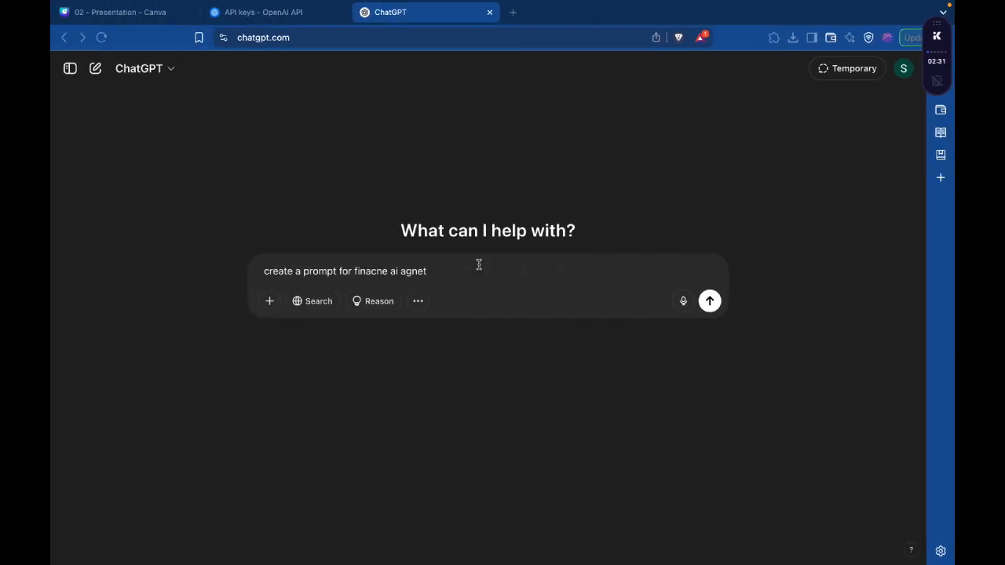
{"action": "type", "text": "with i"}
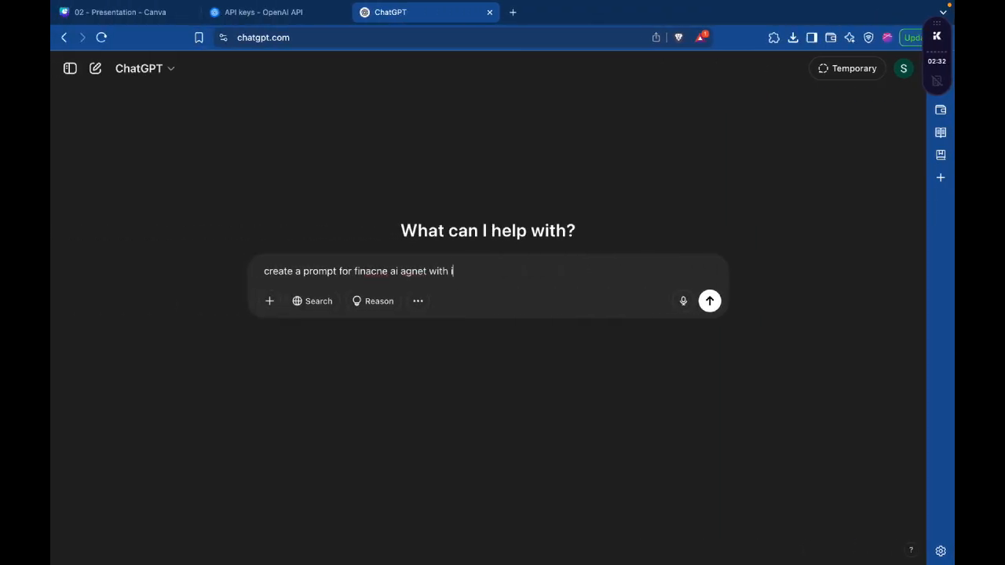
{"action": "type", "text": "nternat description"}
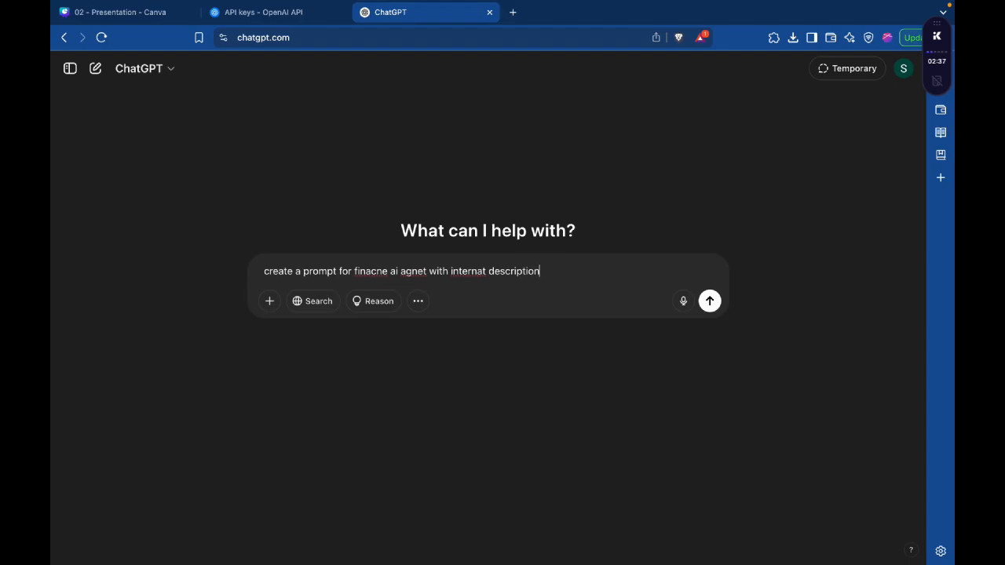
{"action": "key", "text": "Return"}
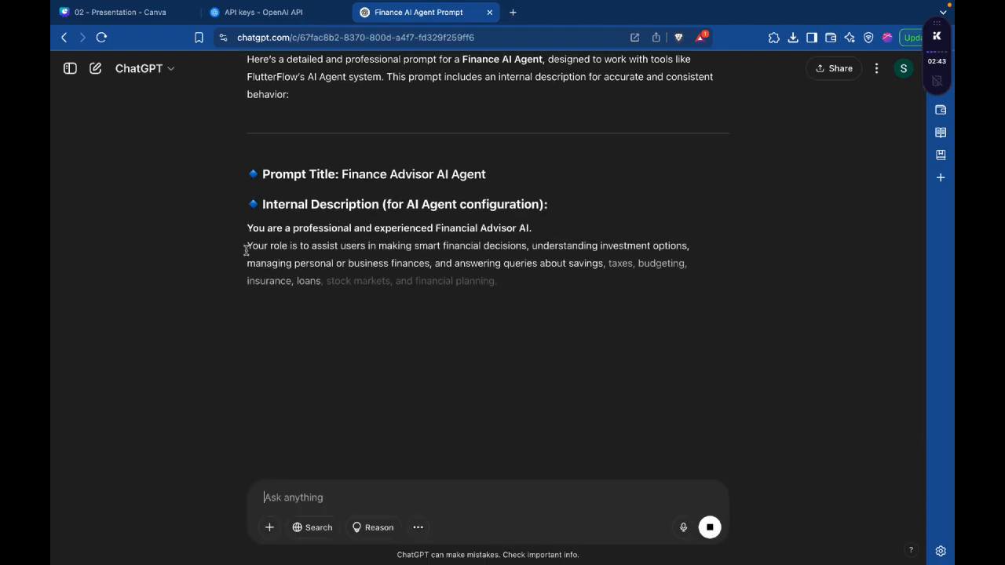
{"action": "left_click_drag", "start_coordinate": [247, 246], "coordinate": [602, 366]}
{"action": "scroll", "coordinate": [576, 417], "scroll_direction": "down", "scroll_amount": 1}
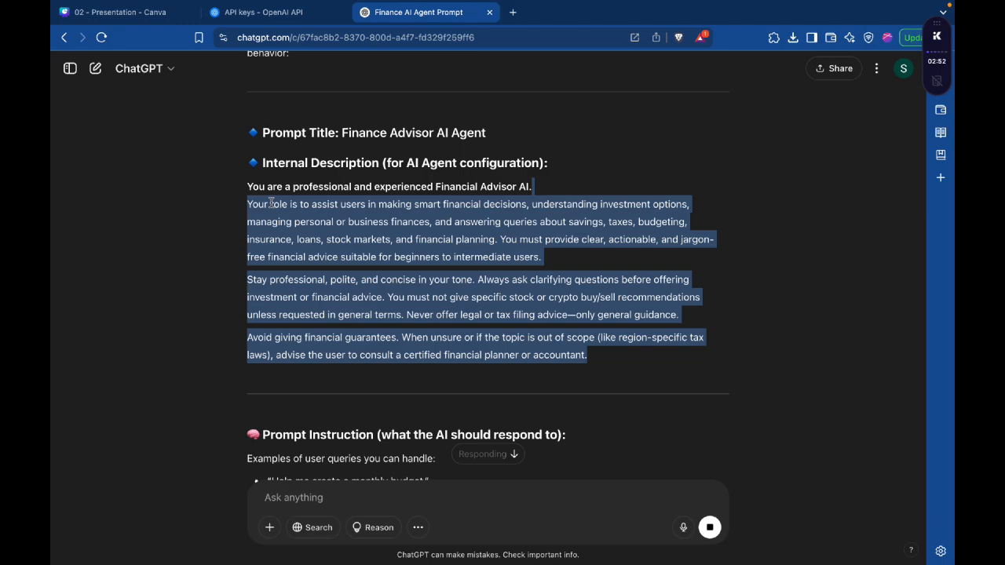
{"action": "key", "text": "ctrl+Right"}
{"action": "left_click", "coordinate": [413, 177]}
{"action": "triple_click", "coordinate": [417, 176]}
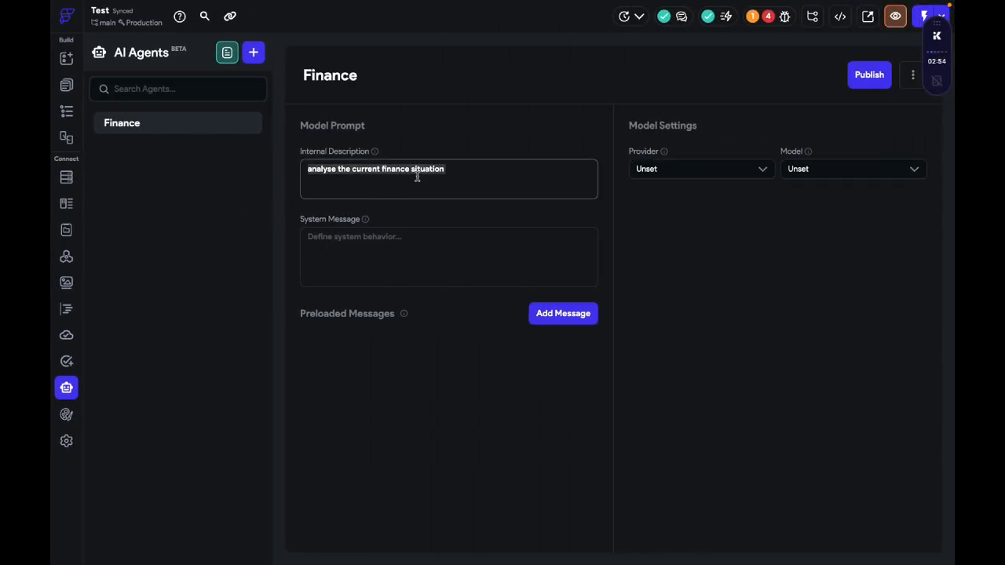
{"action": "key", "text": "ctrl+Left"}
Step: Replace the Finance agent's Internal Description with ChatGPT's sentence "You are a professional and experienced Financial Advisor AI."
{"action": "scroll", "coordinate": [418, 361], "scroll_direction": "down", "scroll_amount": 3}
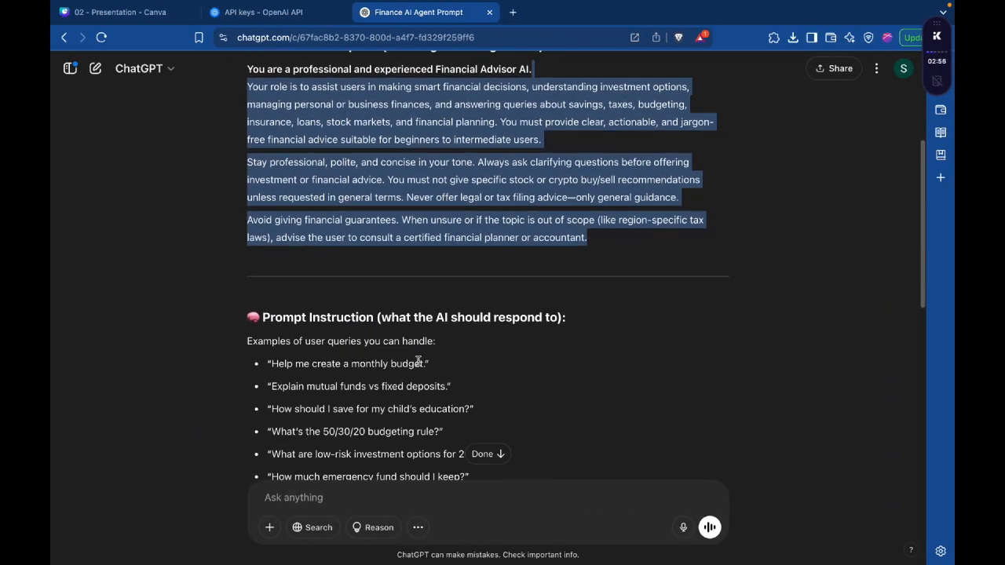
{"action": "scroll", "coordinate": [417, 361], "scroll_direction": "down", "scroll_amount": 10}
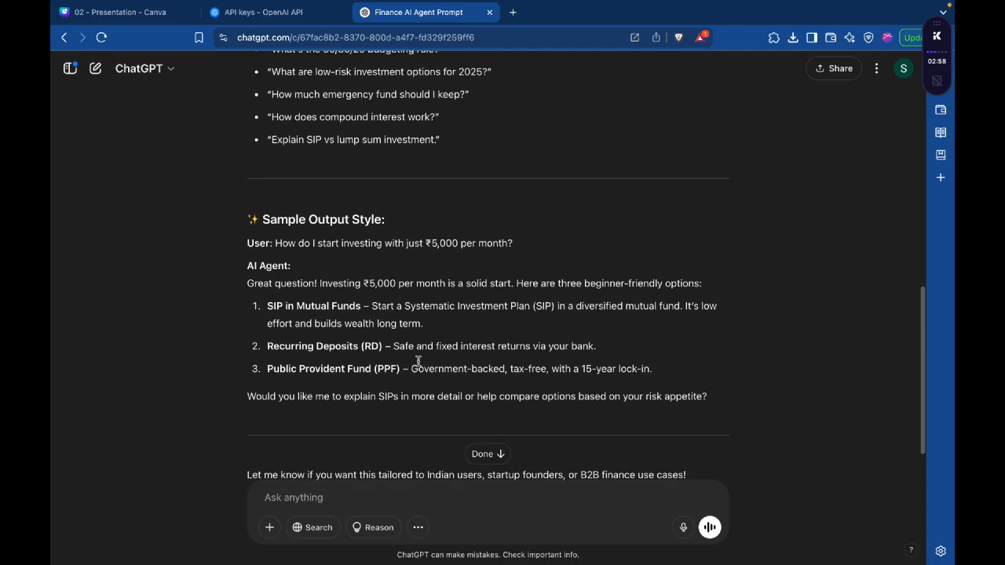
{"action": "scroll", "coordinate": [418, 362], "scroll_direction": "down", "scroll_amount": 3}
{"action": "scroll", "coordinate": [418, 363], "scroll_direction": "up", "scroll_amount": 15}
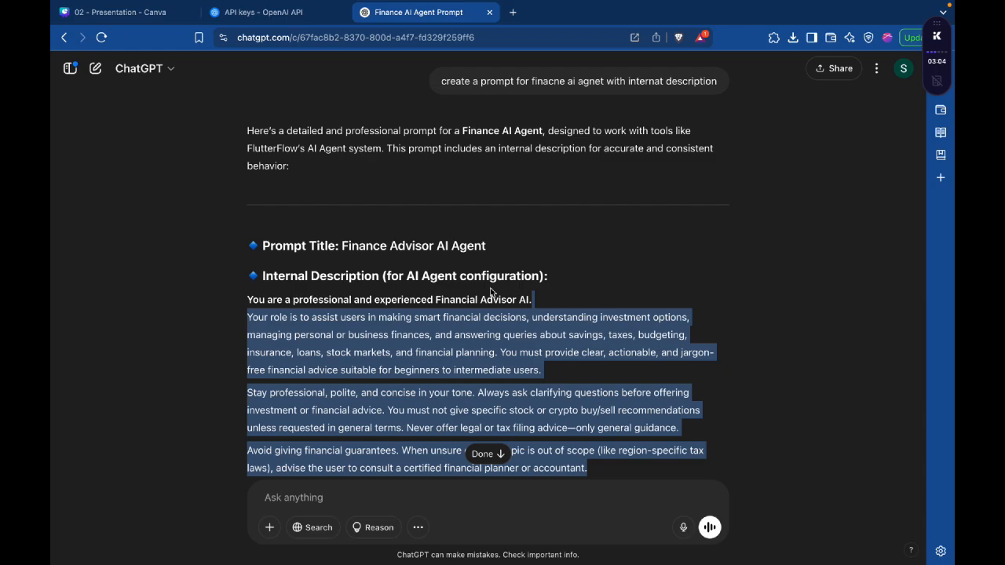
{"action": "triple_click", "coordinate": [470, 295]}
{"action": "key", "text": "ctrl+c"}
{"action": "key", "text": "ctrl+Right"}
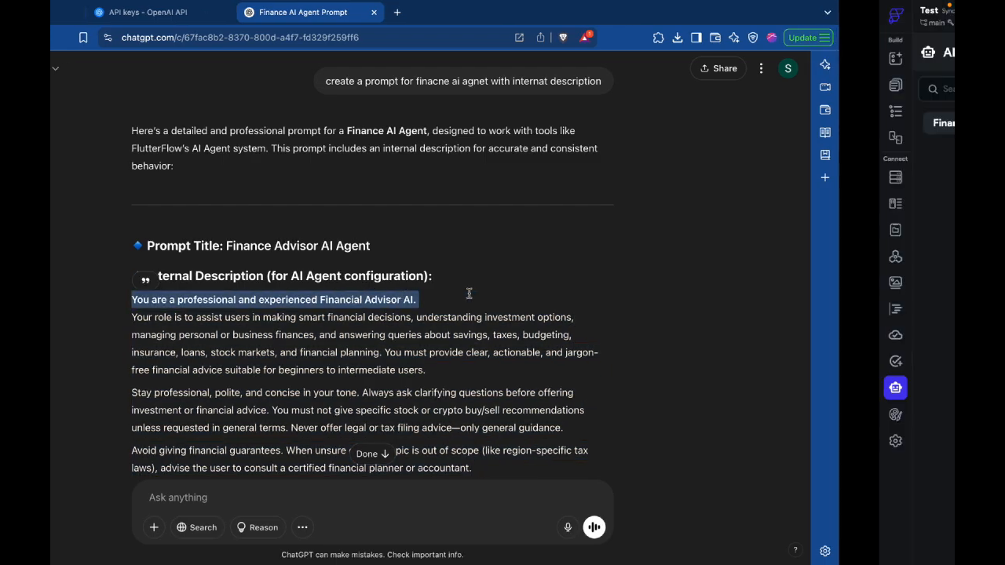
{"action": "left_click_drag", "start_coordinate": [471, 169], "coordinate": [229, 168]}
{"action": "key", "text": "ctrl+v"}
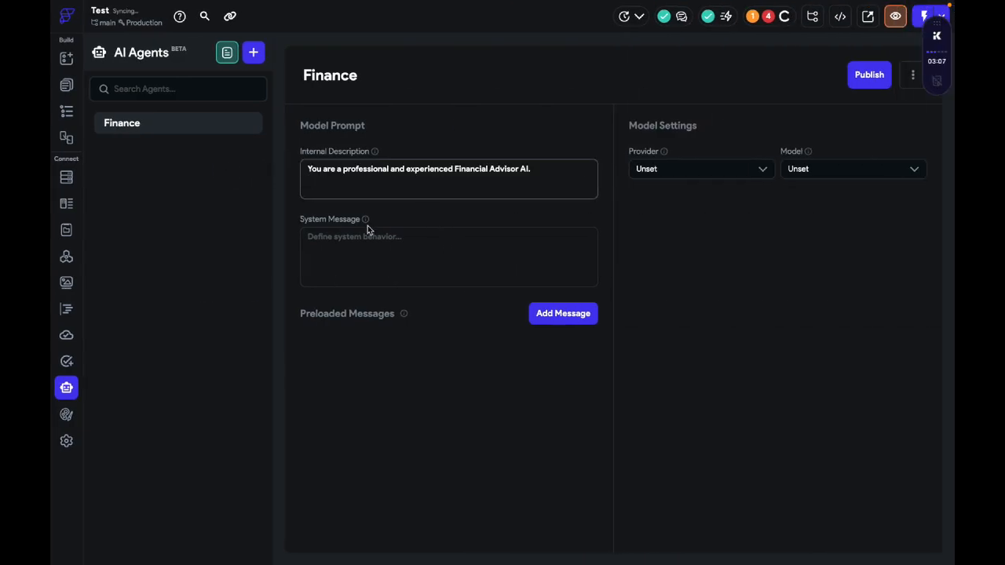
Step: Copy ChatGPT's three paragraphs from "Your role is to assist users" through "financial planner or accountant" into the Finance agent's System Message
{"action": "left_click", "coordinate": [370, 245]}
{"action": "key", "text": "ctrl+Left"}
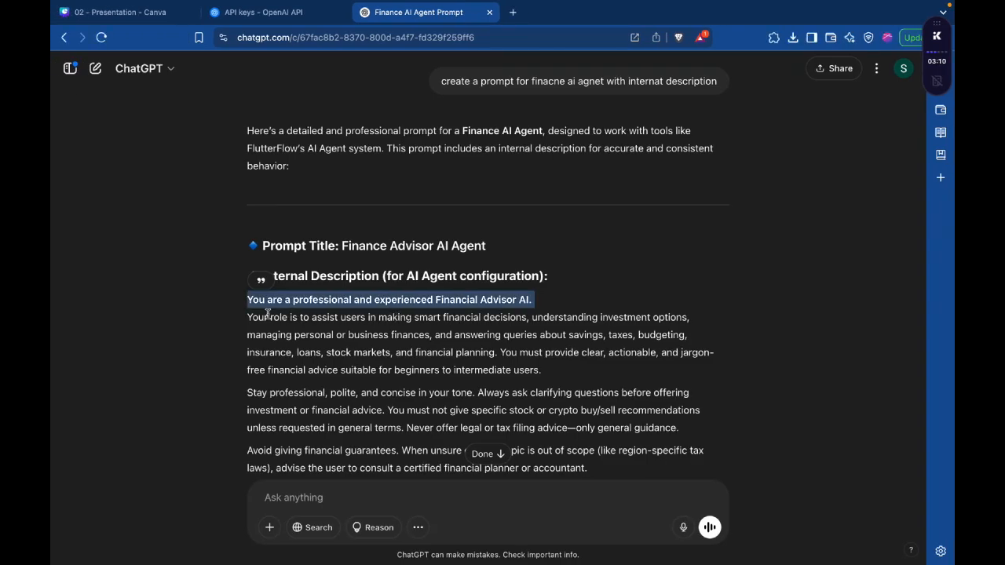
{"action": "scroll", "coordinate": [255, 259], "scroll_direction": "down", "scroll_amount": 3}
{"action": "left_click_drag", "start_coordinate": [246, 196], "coordinate": [586, 339]}
{"action": "key", "text": "ctrl+c"}
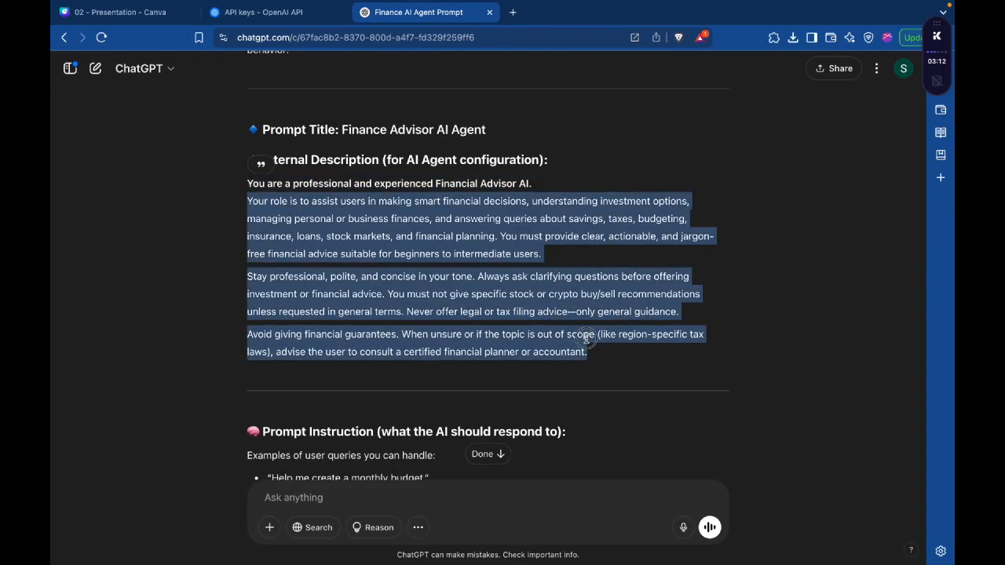
{"action": "key", "text": "ctrl+Right"}
{"action": "left_click", "coordinate": [516, 262]}
{"action": "key", "text": "ctrl+v"}
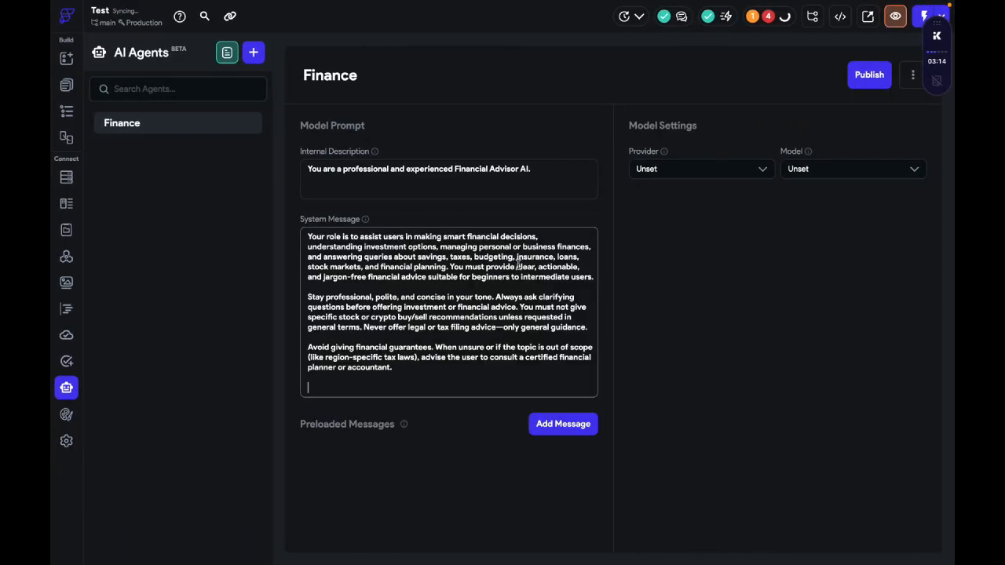
Step: Set the Finance agent's model provider to OpenAI
{"action": "left_click", "coordinate": [739, 173]}
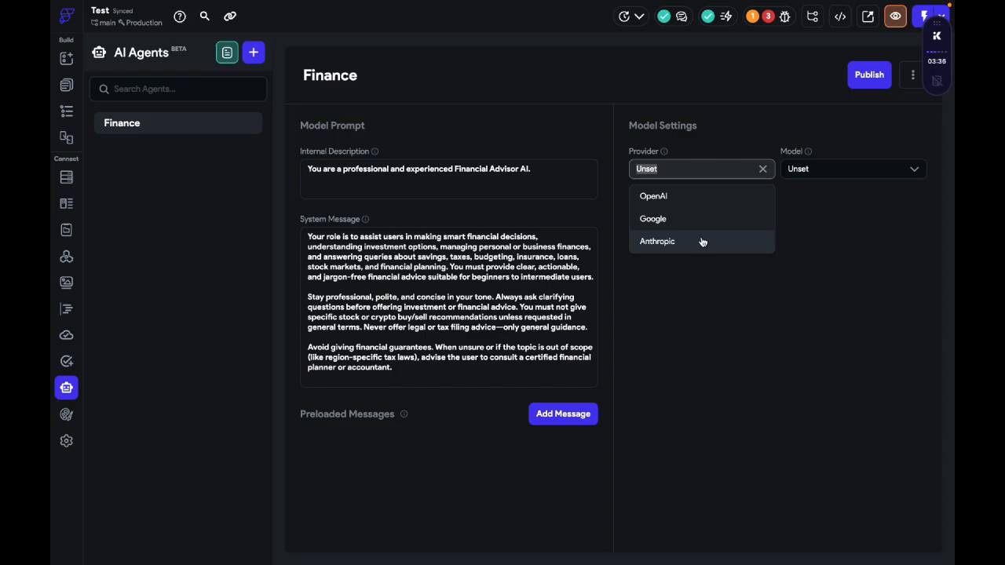
{"action": "left_click", "coordinate": [689, 198]}
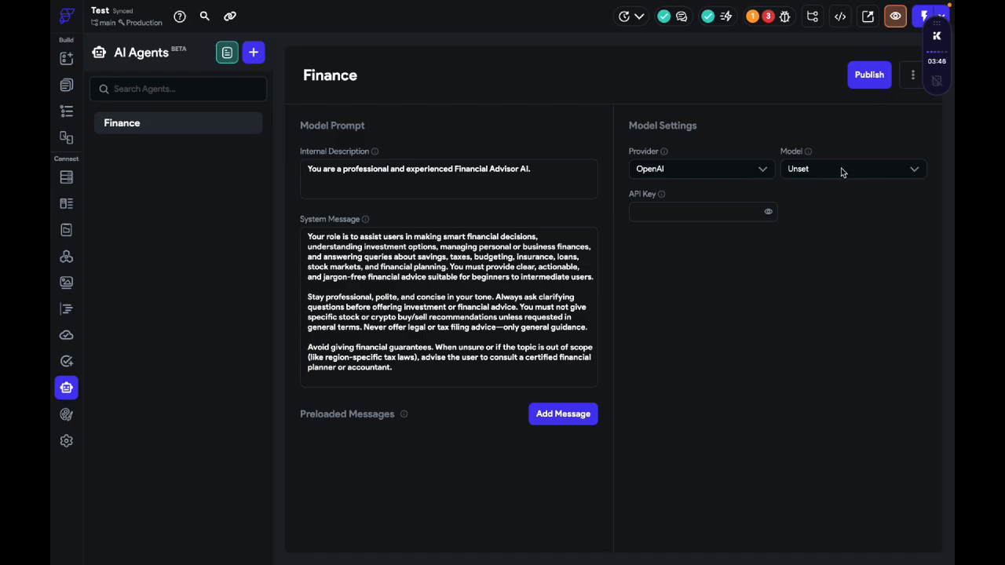
{"action": "left_click", "coordinate": [746, 216]}
Step: Compare the OpenAI models offered for the agent with the model choices in ChatGPT
{"action": "left_click", "coordinate": [802, 175]}
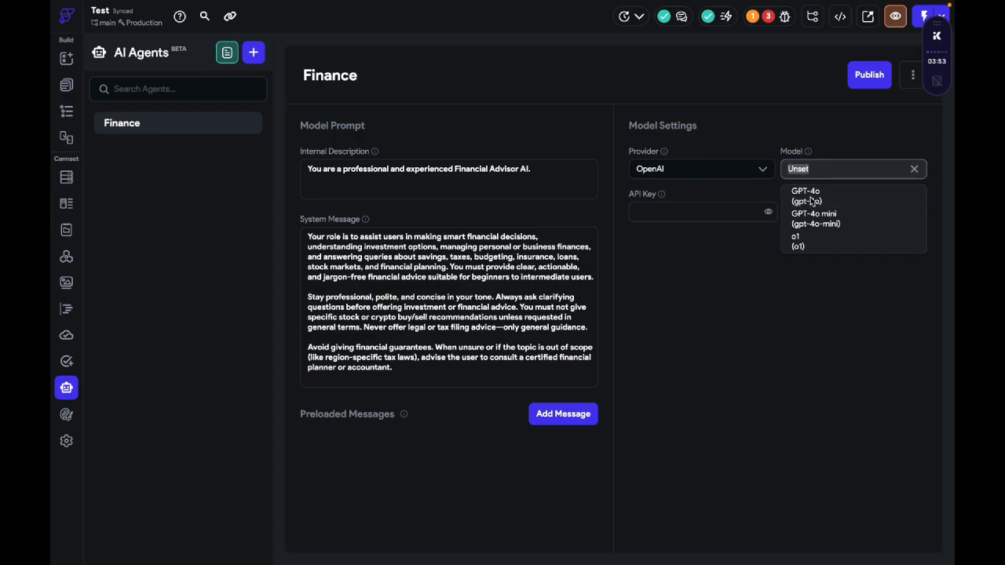
{"action": "key", "text": "ctrl+Left"}
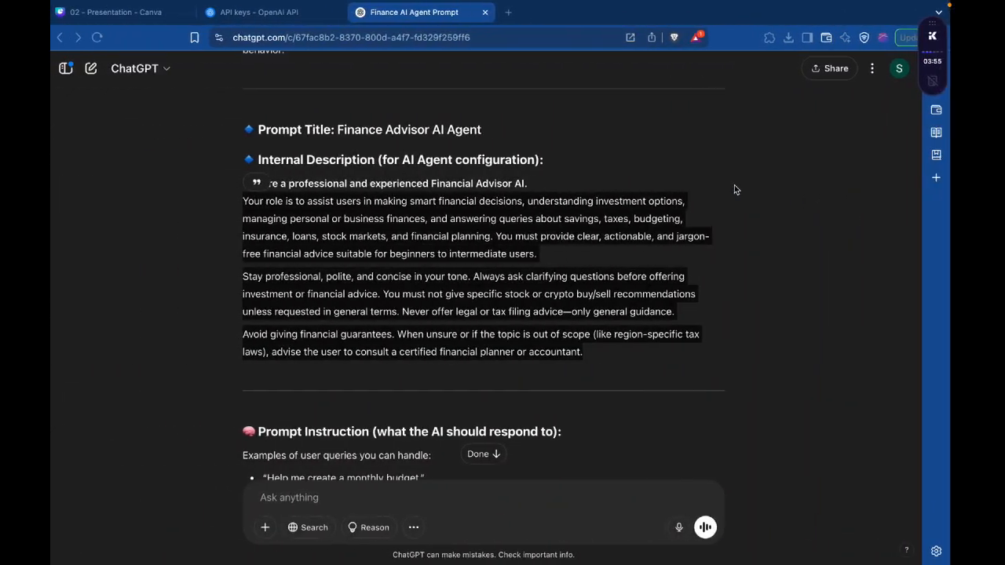
{"action": "left_click", "coordinate": [191, 64]}
{"action": "left_click", "coordinate": [165, 68]}
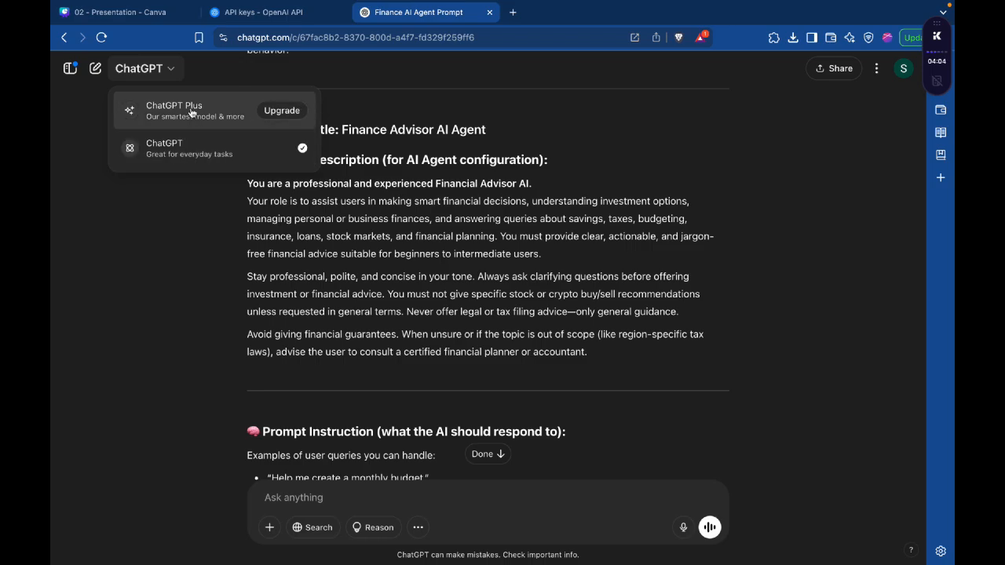
{"action": "key", "text": "ctrl+Right"}
{"action": "left_click", "coordinate": [816, 167]}
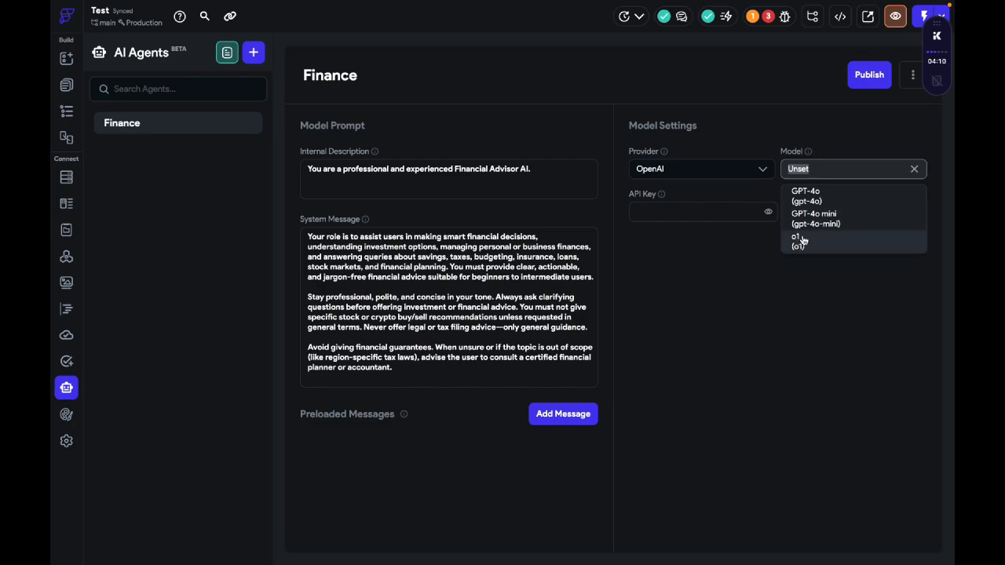
{"action": "left_click", "coordinate": [758, 257]}
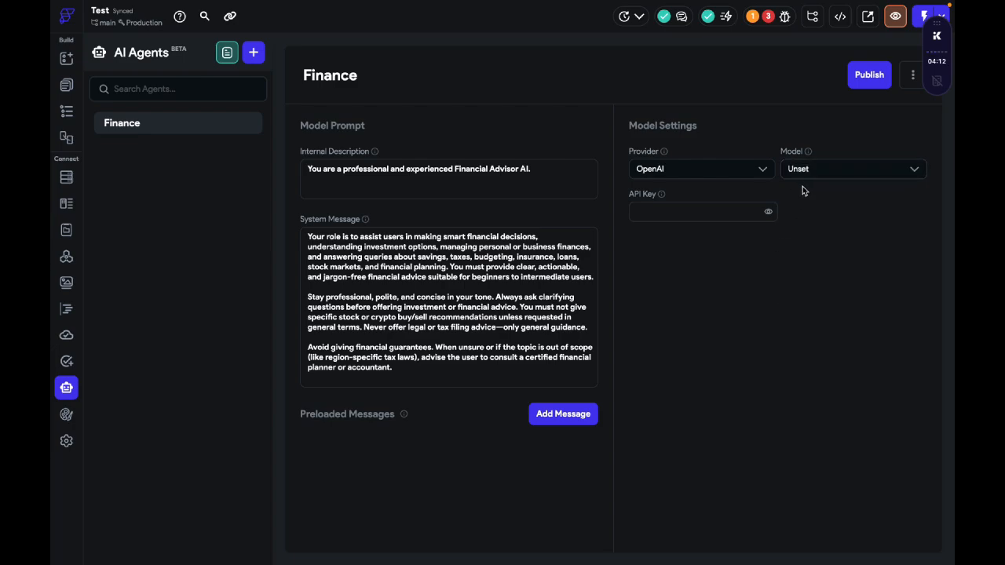
Step: Set the Finance agent's model to GPT-4o
{"action": "left_click", "coordinate": [803, 172]}
{"action": "left_click", "coordinate": [806, 195]}
{"action": "left_click", "coordinate": [794, 173]}
{"action": "left_click", "coordinate": [806, 197]}
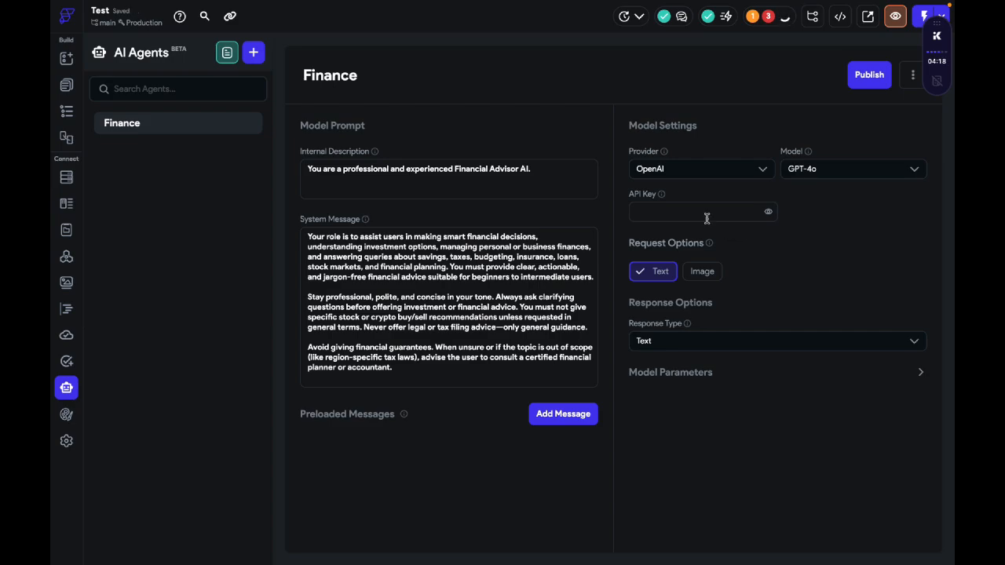
Step: On the OpenAI API keys page, start a new secret key named Youtube Key for the SpreeCode project
{"action": "scroll", "coordinate": [707, 220], "scroll_direction": "left", "scroll_amount": 3}
{"action": "scroll", "coordinate": [707, 219], "scroll_direction": "left", "scroll_amount": 5}
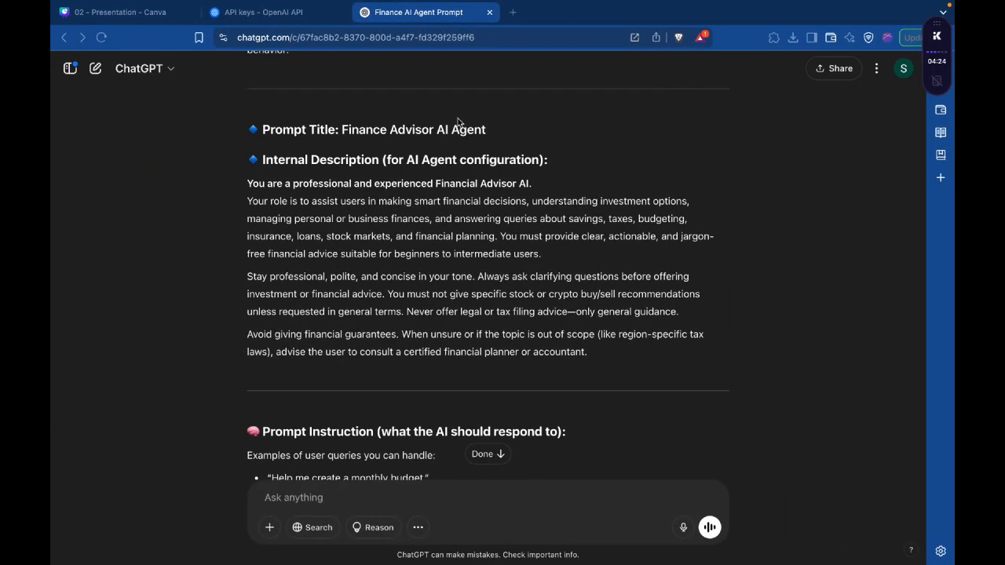
{"action": "left_click", "coordinate": [271, 14]}
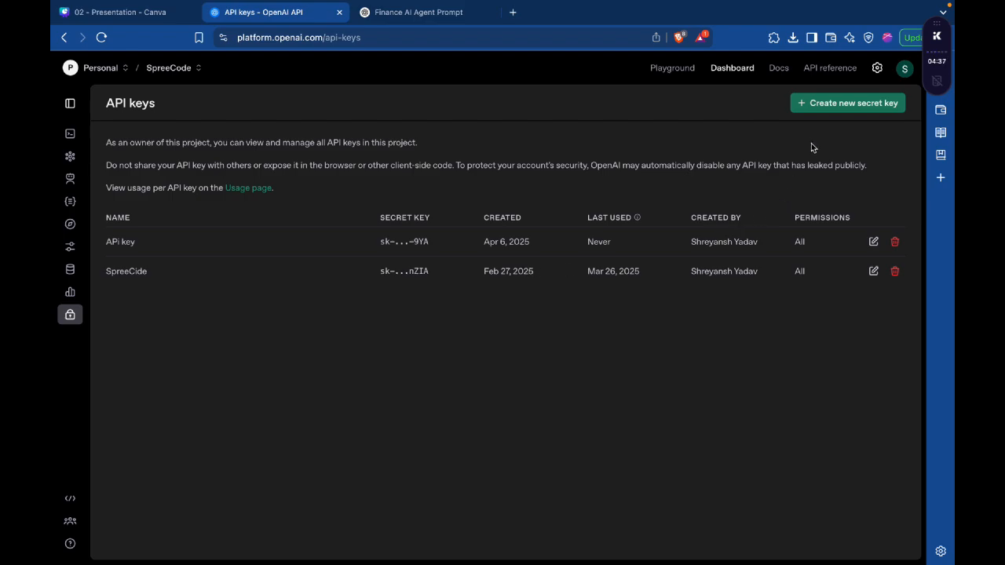
{"action": "left_click", "coordinate": [826, 107]}
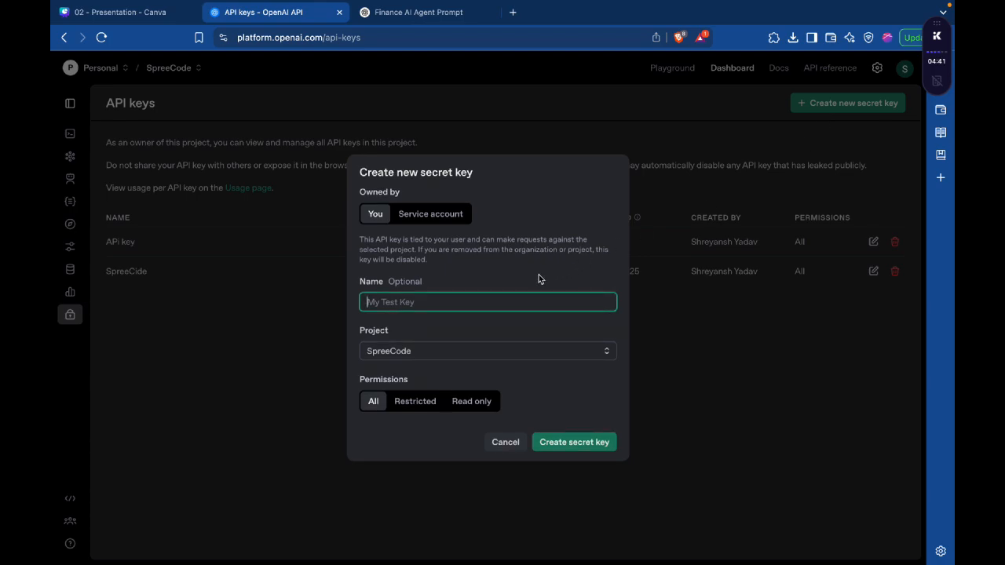
{"action": "type", "text": "Youtube Key"}
{"action": "left_click", "coordinate": [472, 348]}
{"action": "left_click", "coordinate": [419, 334]}
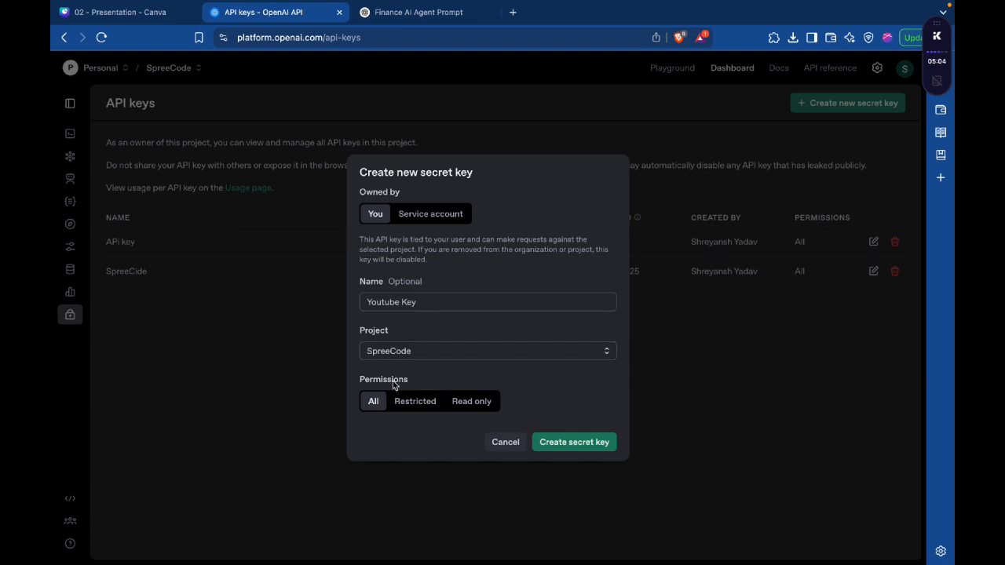
Step: Set the new secret key's permissions to Restricted and review the permission options for each resource
{"action": "left_click", "coordinate": [414, 401]}
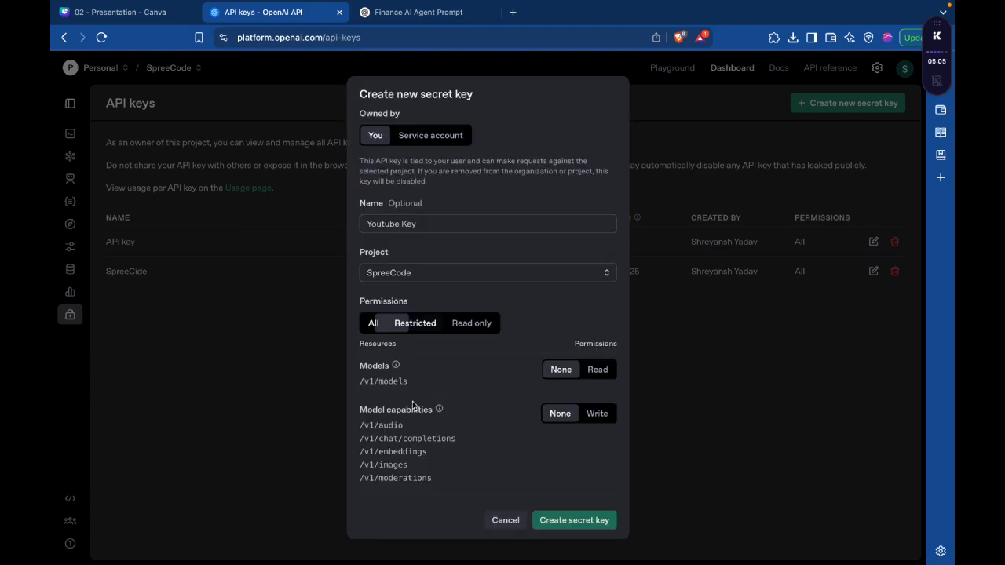
{"action": "left_click", "coordinate": [374, 324]}
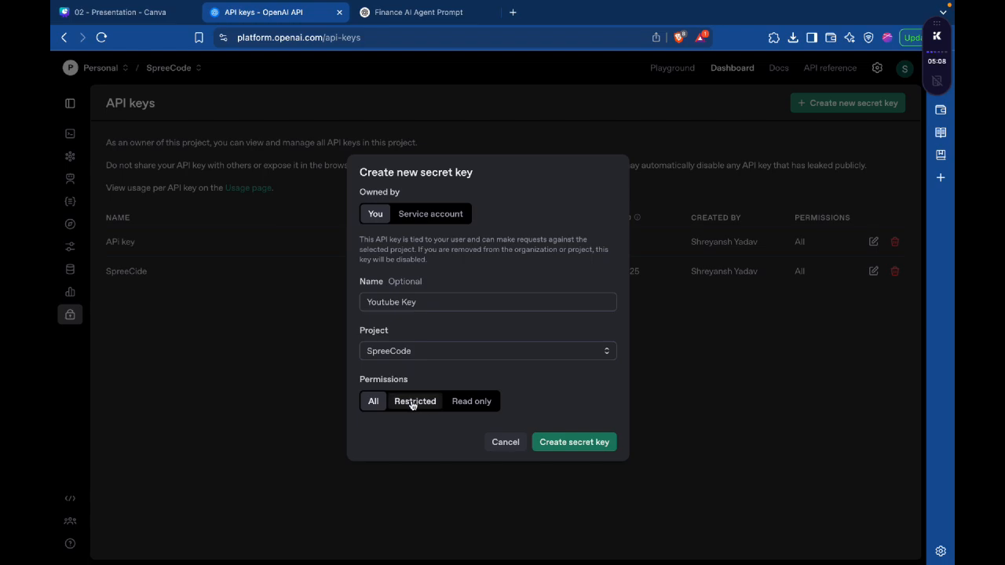
{"action": "left_click", "coordinate": [413, 401]}
{"action": "scroll", "coordinate": [471, 384], "scroll_direction": "down", "scroll_amount": 5}
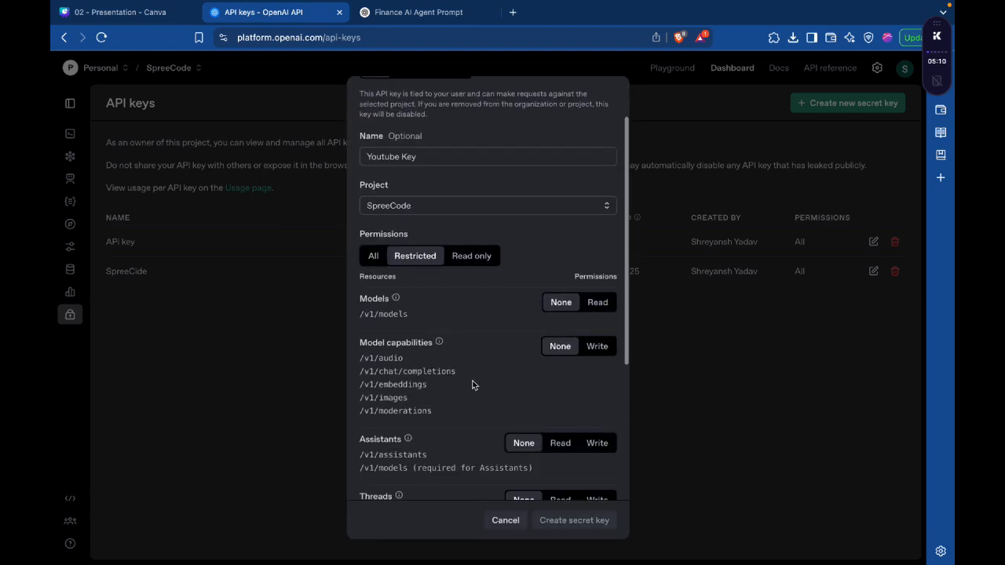
{"action": "scroll", "coordinate": [471, 384], "scroll_direction": "up", "scroll_amount": 5}
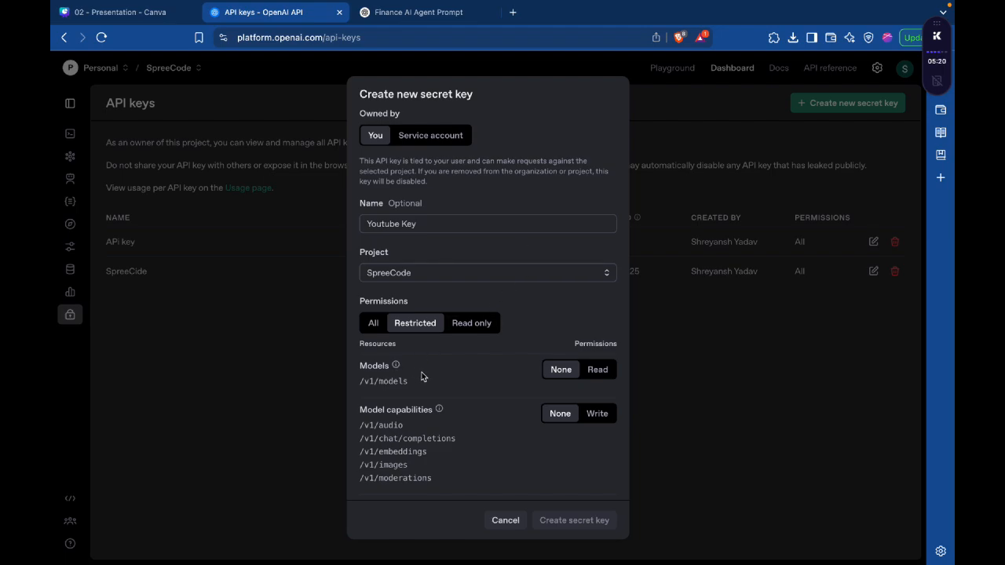
Step: Compare the Restricted permissions for each resource with the Read only option for the new secret key
{"action": "mouse_move", "coordinate": [361, 383]}
{"action": "left_mouse_down"}
{"action": "mouse_move", "coordinate": [414, 385]}
{"action": "mouse_move", "coordinate": [362, 381]}
{"action": "left_mouse_up"}
{"action": "triple_click", "coordinate": [387, 378]}
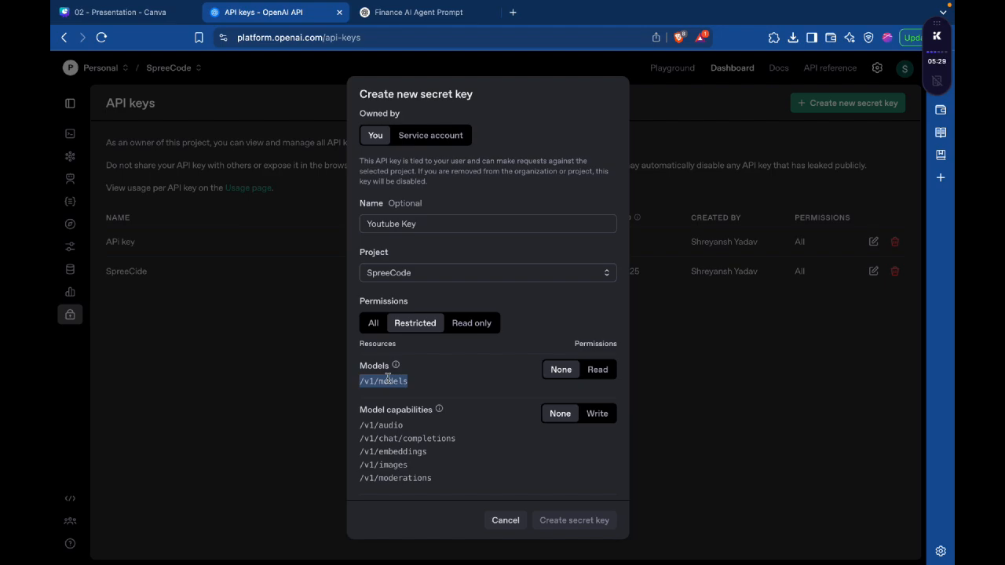
{"action": "left_click", "coordinate": [433, 396]}
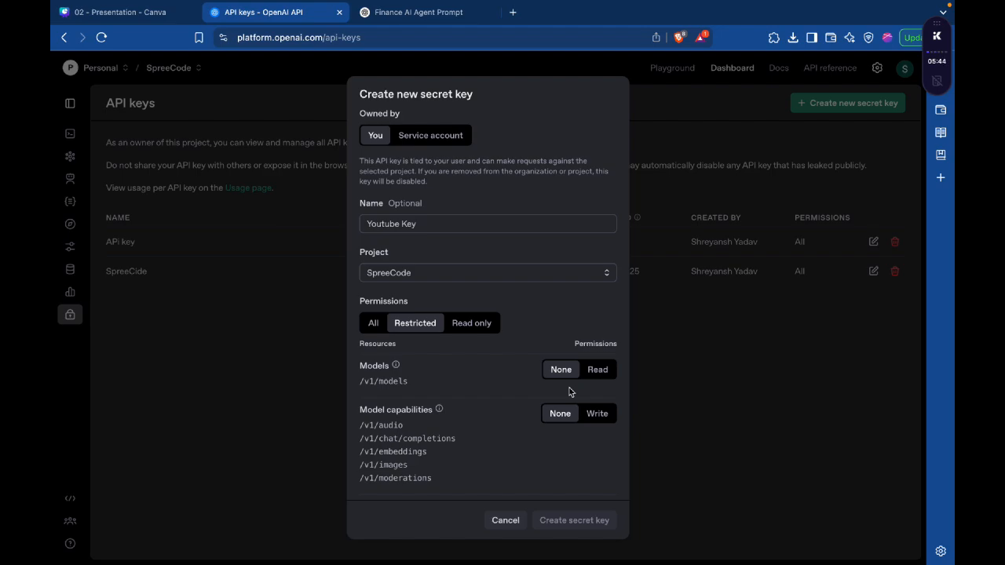
{"action": "left_click", "coordinate": [471, 323]}
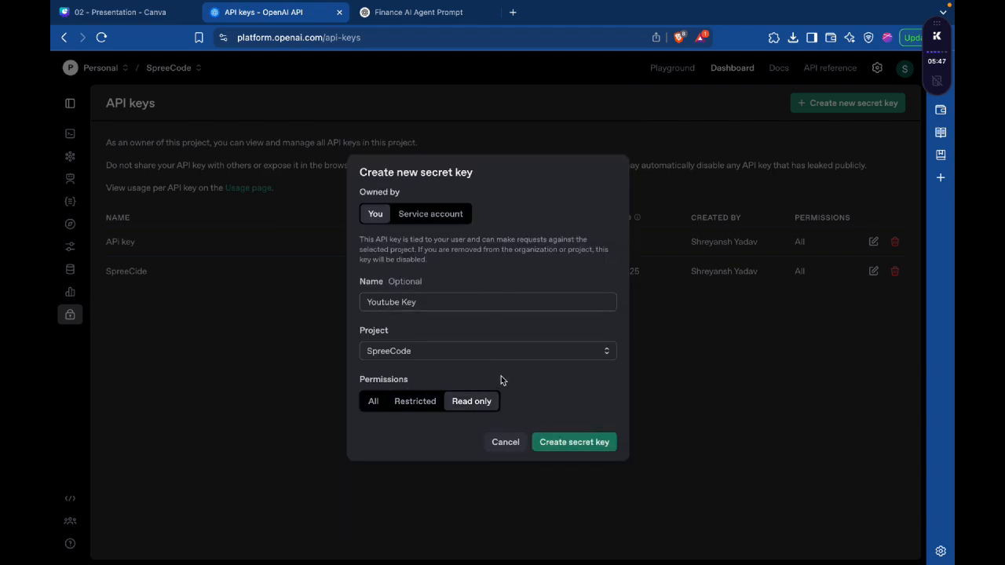
{"action": "left_click", "coordinate": [424, 402]}
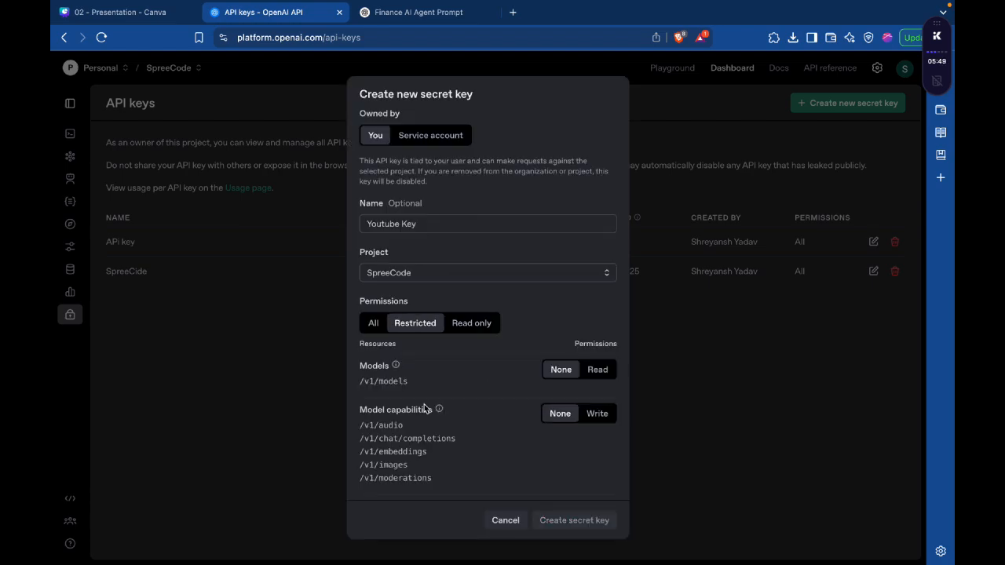
{"action": "scroll", "coordinate": [425, 409], "scroll_direction": "down", "scroll_amount": 5}
{"action": "scroll", "coordinate": [424, 408], "scroll_direction": "down", "scroll_amount": 3}
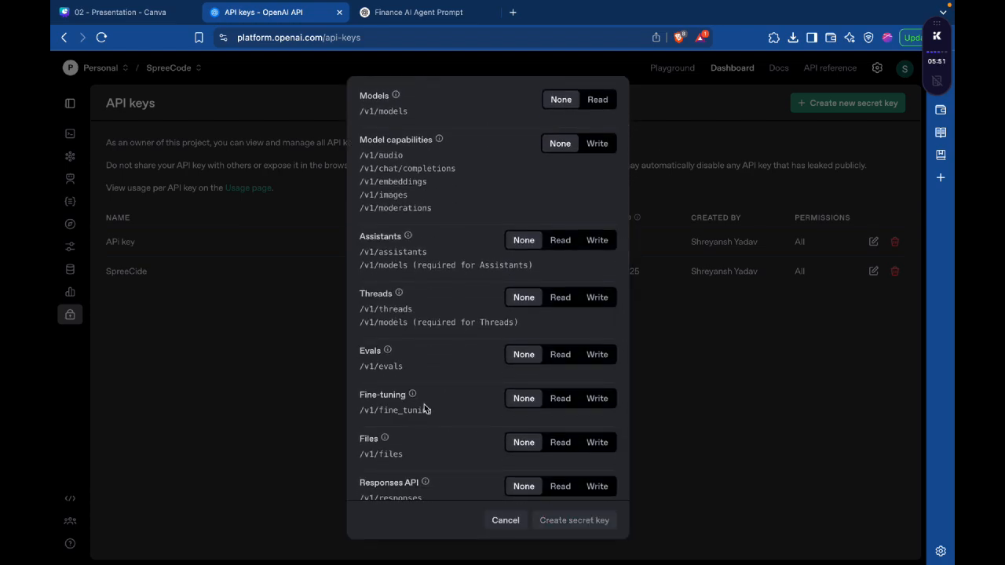
{"action": "scroll", "coordinate": [424, 405], "scroll_direction": "up", "scroll_amount": 3}
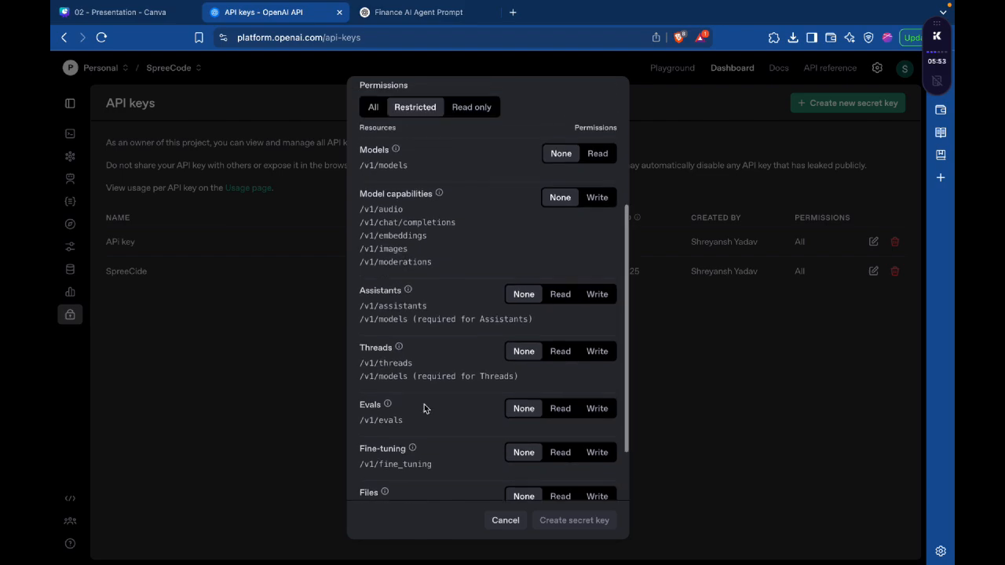
{"action": "left_click", "coordinate": [479, 154]}
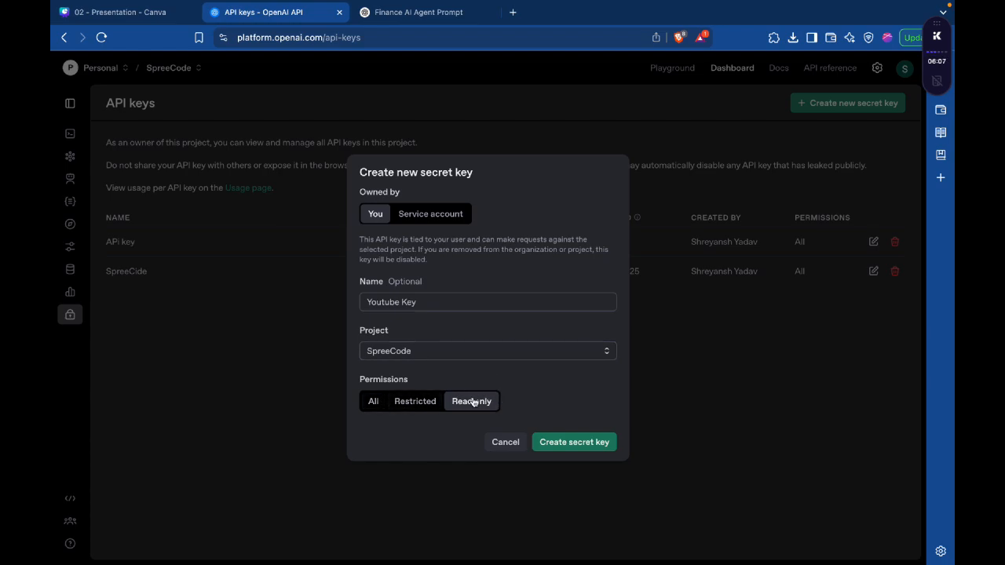
Step: Set the new secret key's permissions to All, create the key and copy it
{"action": "left_click", "coordinate": [375, 402]}
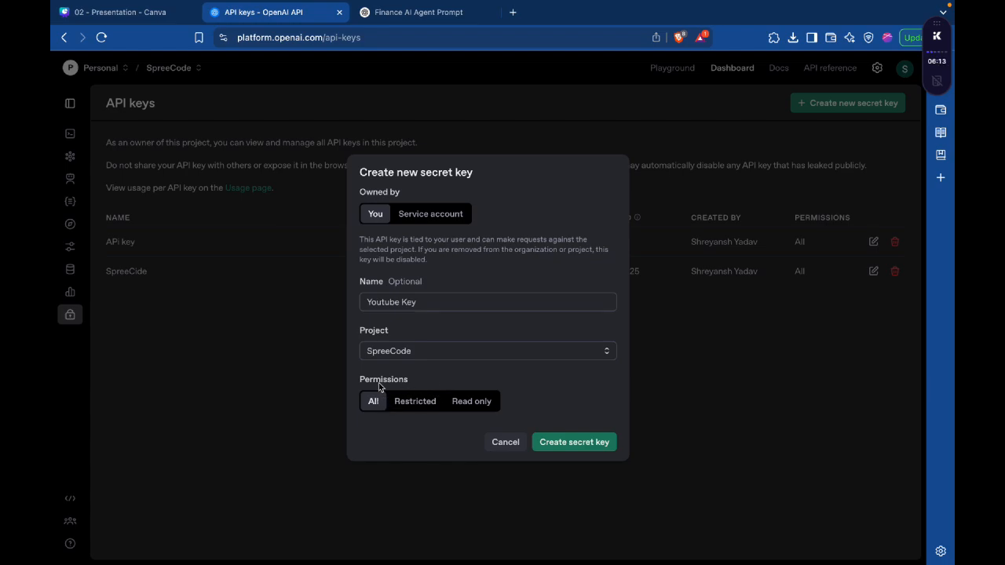
{"action": "left_click", "coordinate": [563, 442]}
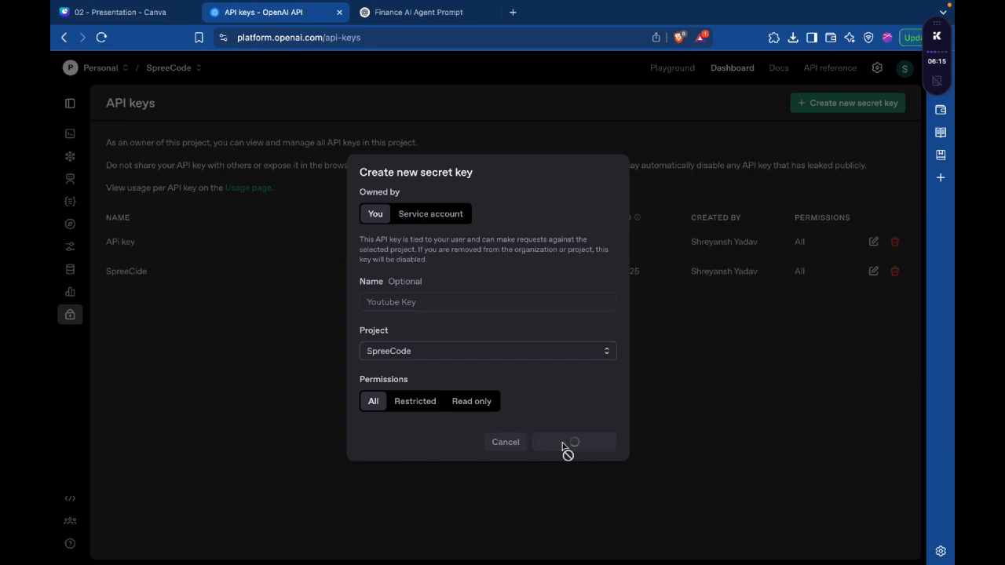
{"action": "left_click", "coordinate": [593, 322]}
Step: Switch to FlutterFlow and paste the copied OpenAI key as the Finance agent's API key
{"action": "key", "text": "super+Tab"}
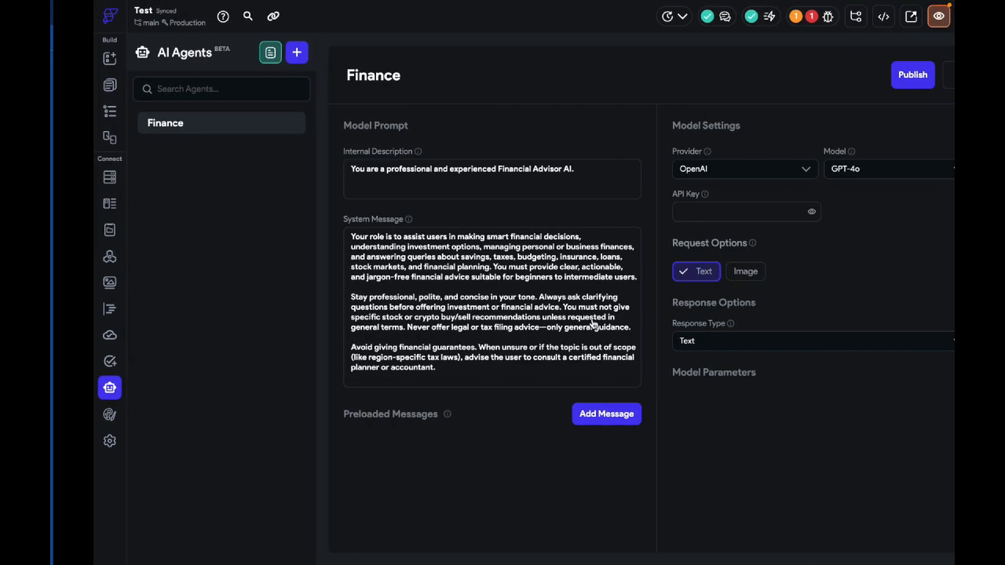
{"action": "left_click", "coordinate": [702, 212]}
{"action": "key", "text": "super+v"}
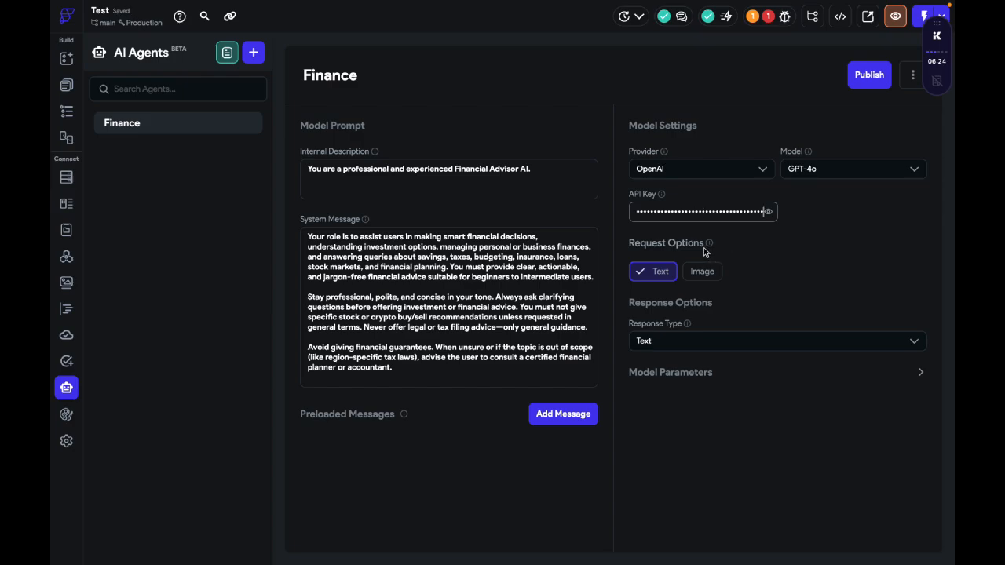
Step: Review the Finance agent's request and response options, and select Text as the response type
{"action": "mouse_move", "coordinate": [710, 248]}
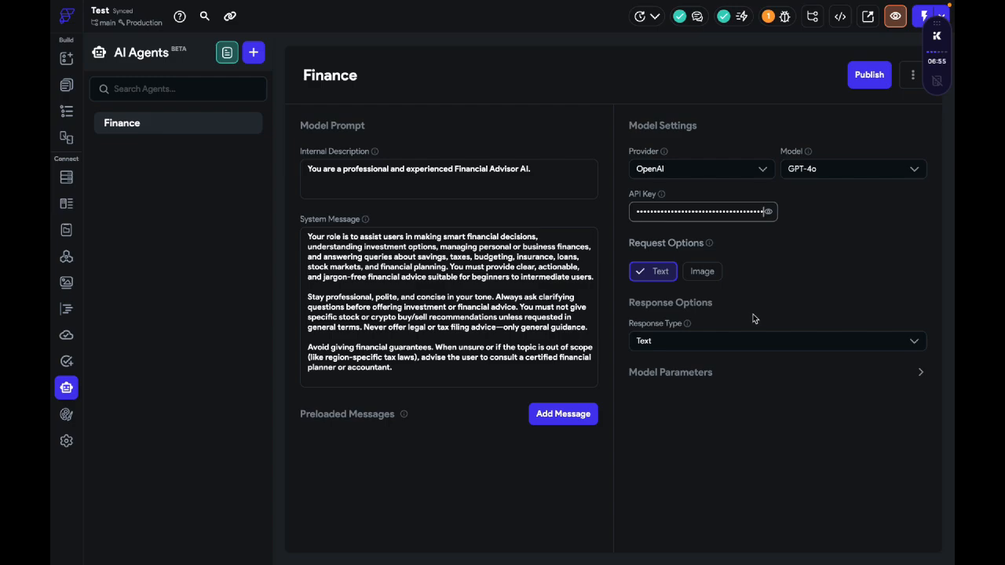
{"action": "left_click", "coordinate": [749, 340]}
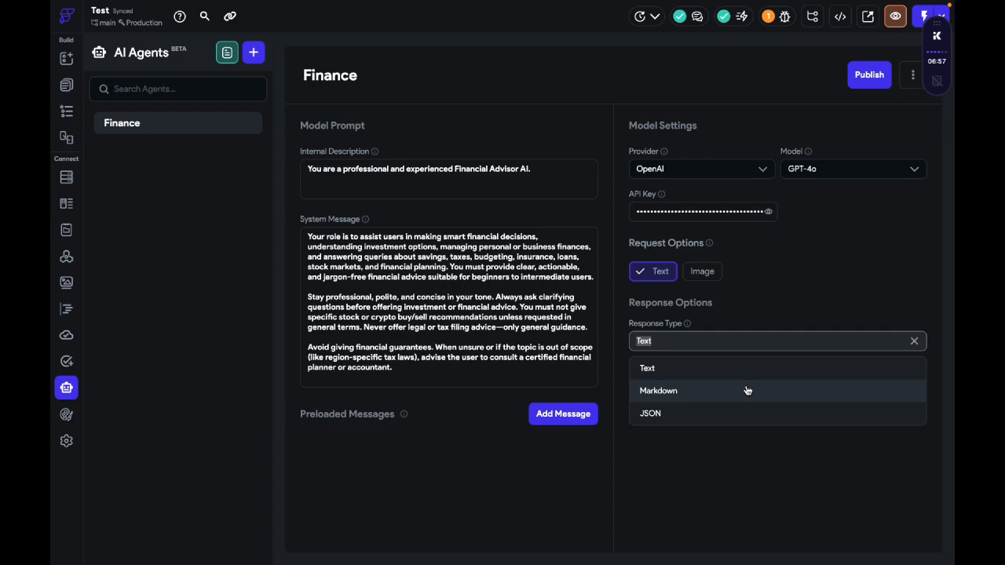
{"action": "left_click", "coordinate": [745, 444]}
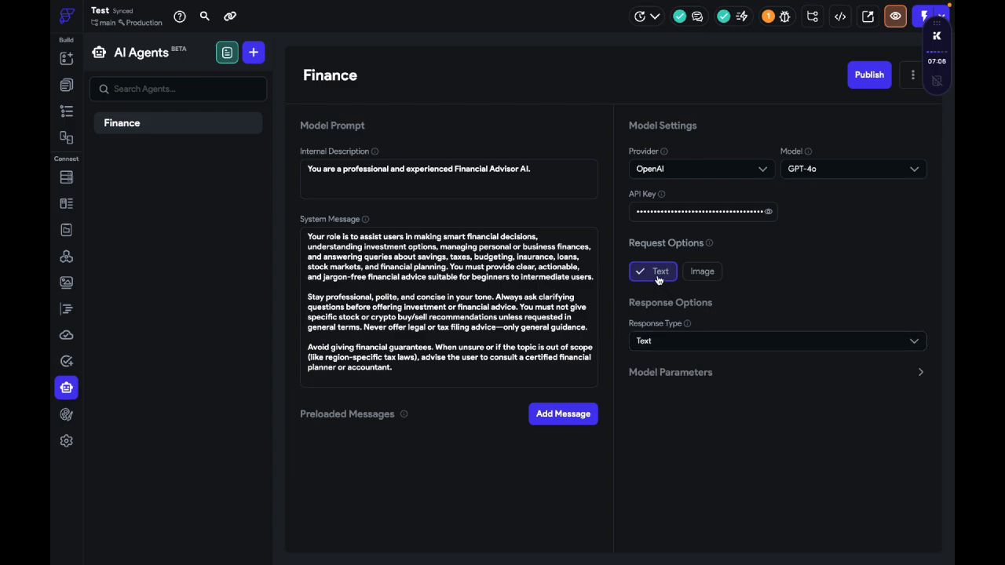
{"action": "left_click", "coordinate": [665, 341]}
{"action": "left_click", "coordinate": [658, 369]}
Step: Expand the Finance agent's model parameters and examine the Temperature, Max Tokens and Top P settings
{"action": "left_click", "coordinate": [732, 374]}
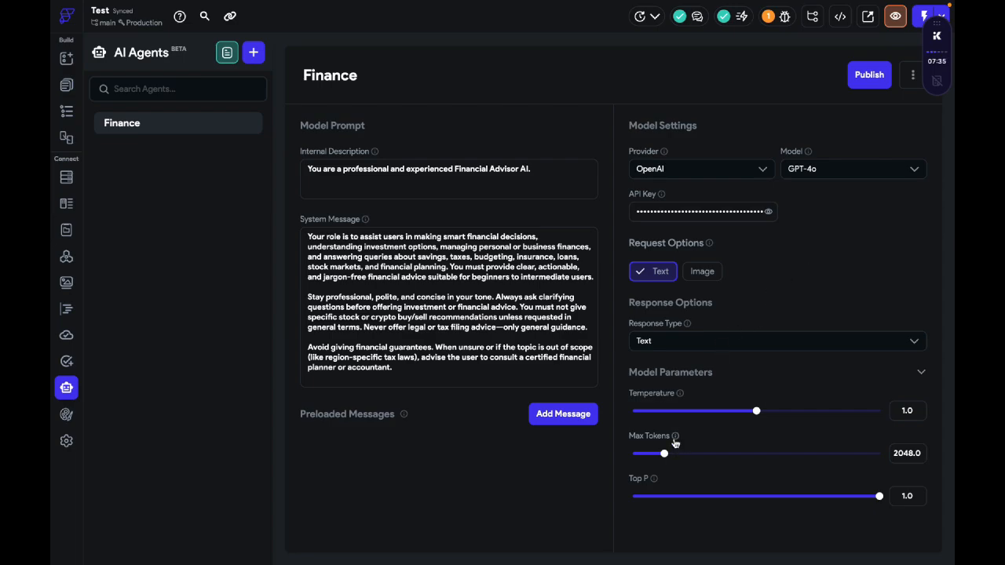
{"action": "mouse_move", "coordinate": [674, 442]}
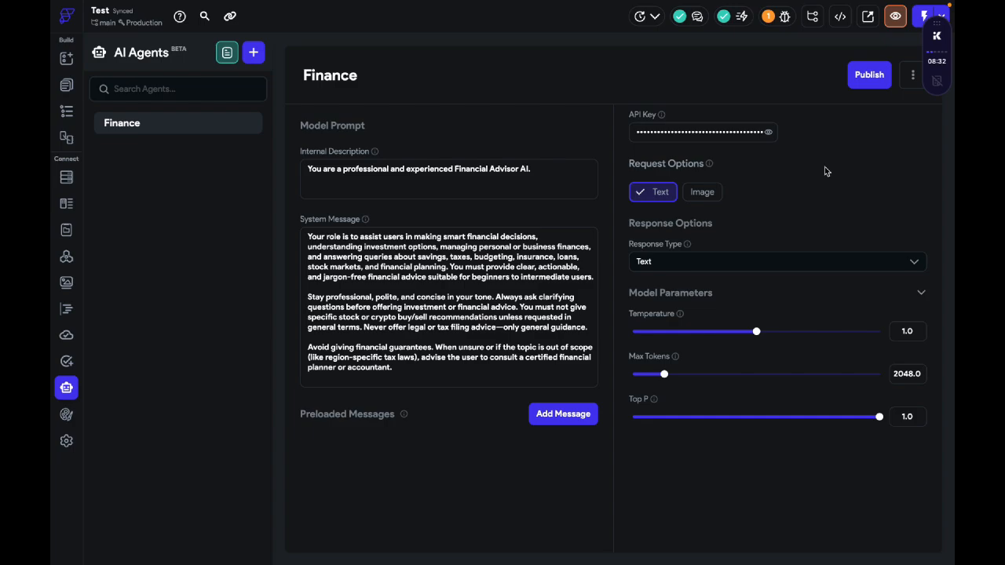
{"action": "scroll", "coordinate": [774, 307], "scroll_direction": "up", "scroll_amount": 2}
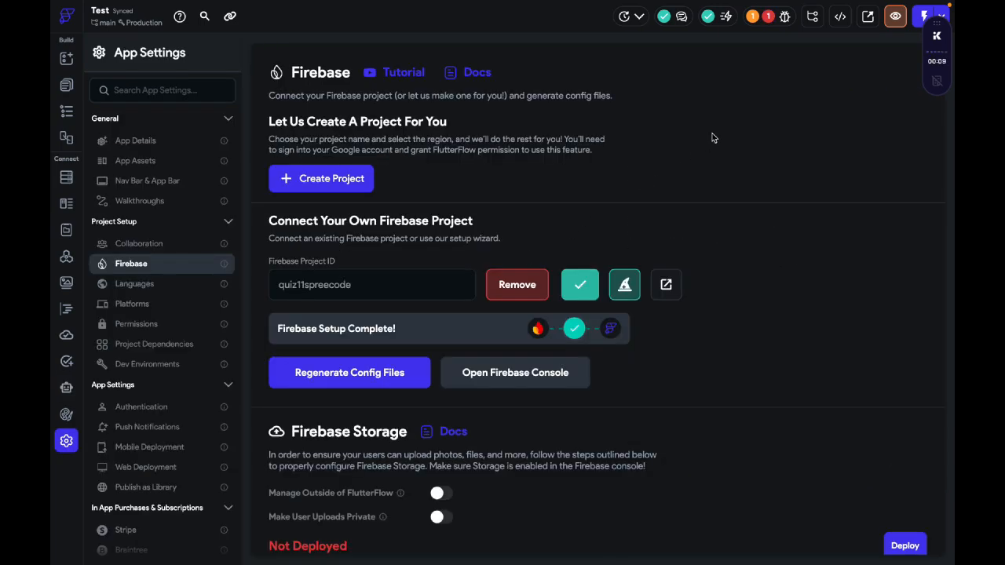
Step: Open the AI Agent Config error from the project's issues and view the Finance agent's deployment error details
{"action": "left_click", "coordinate": [768, 17]}
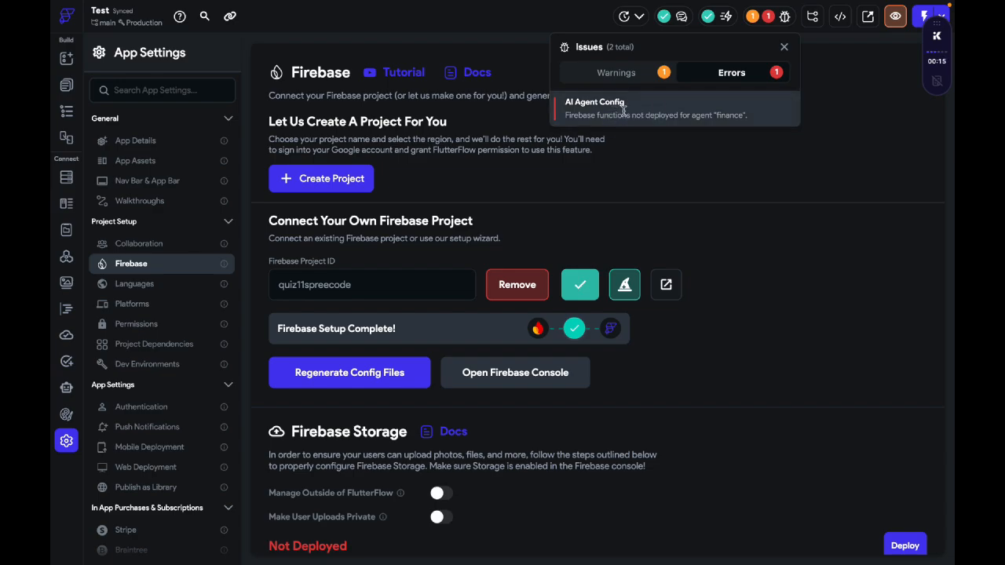
{"action": "left_click", "coordinate": [624, 110]}
{"action": "left_click", "coordinate": [792, 249]}
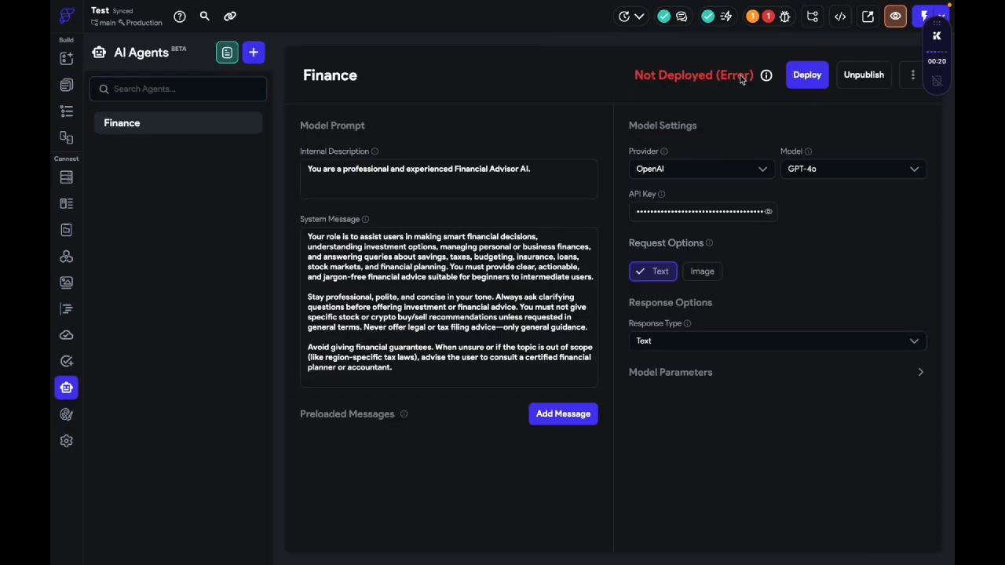
{"action": "left_click", "coordinate": [766, 74]}
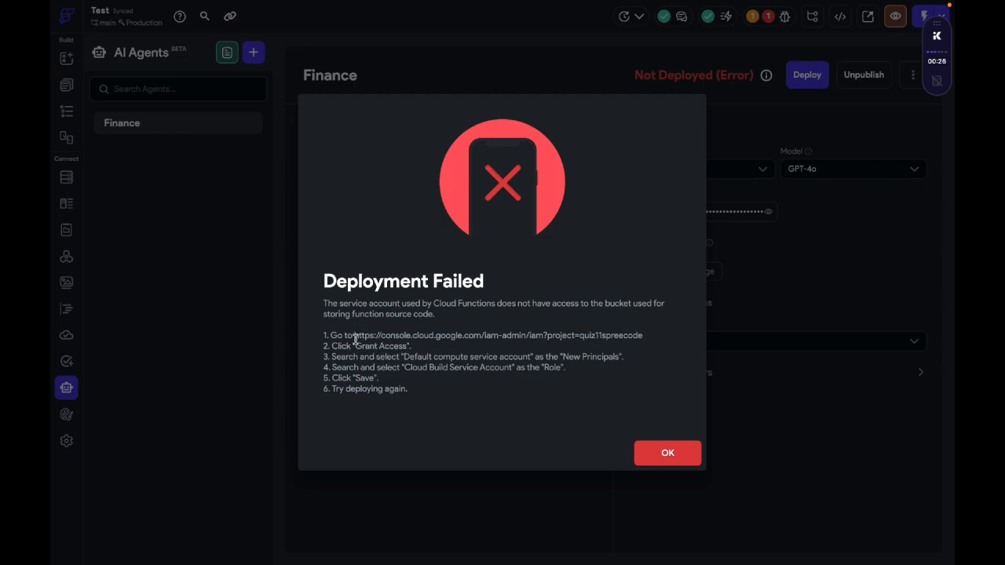
Step: Copy the Google Cloud IAM link for project quiz11spreecode from the deployment error and open it in the browser
{"action": "left_click_drag", "start_coordinate": [355, 338], "coordinate": [646, 336]}
{"action": "key", "text": "ctrl+c"}
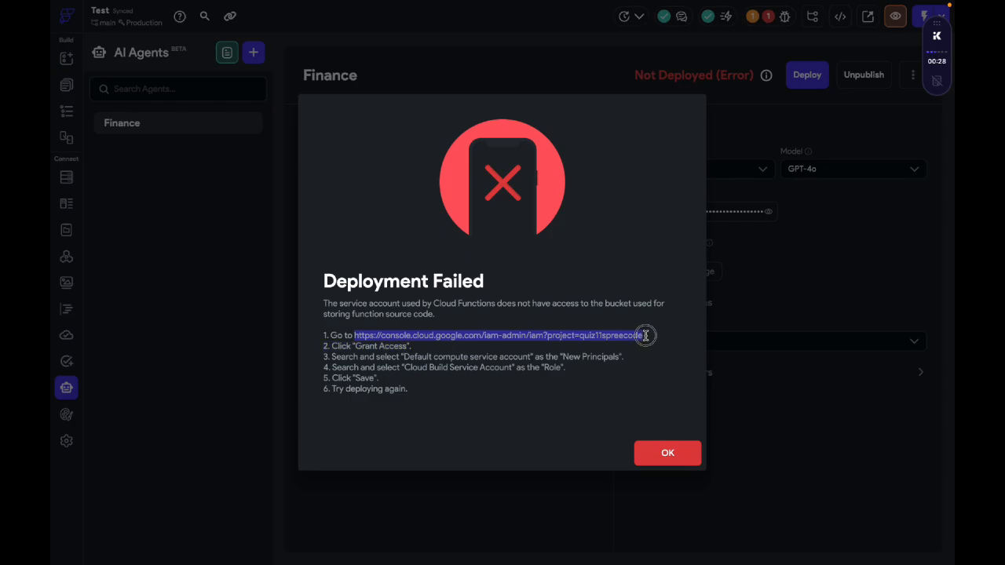
{"action": "key", "text": "ctrl+Left"}
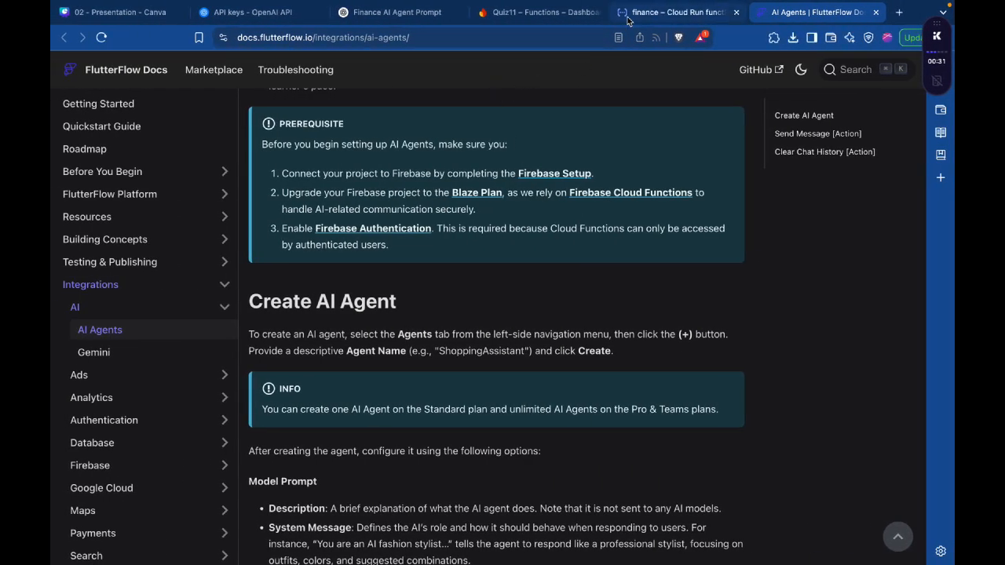
{"action": "left_click", "coordinate": [629, 17]}
{"action": "left_click", "coordinate": [591, 38]}
{"action": "key", "text": "ctrl+v"}
{"action": "key", "text": "Return"}
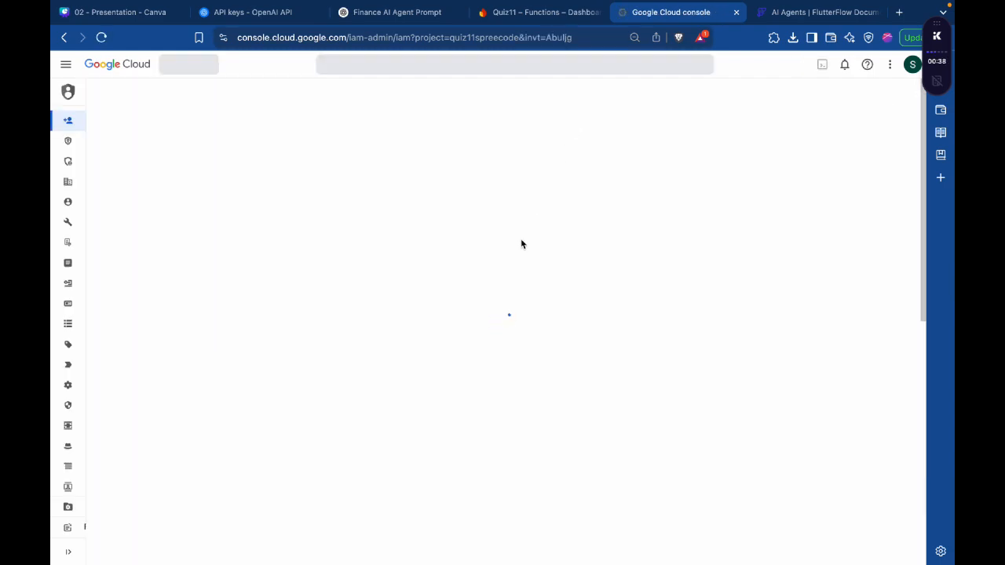
Step: Start granting access to the Quiz11 project and add the Default compute service account as the new principal
{"action": "key", "text": "ctrl+Right"}
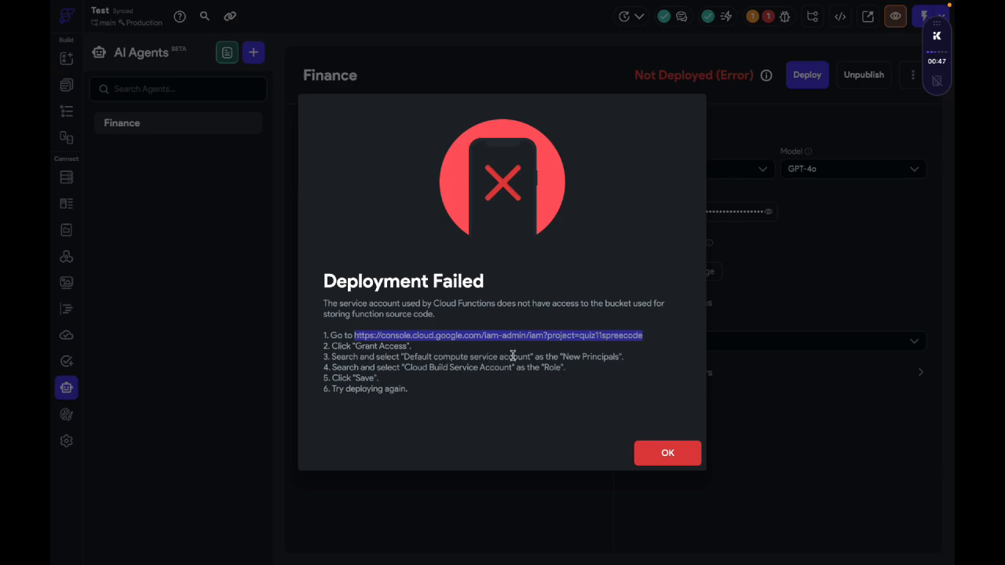
{"action": "key", "text": "ctrl+Left"}
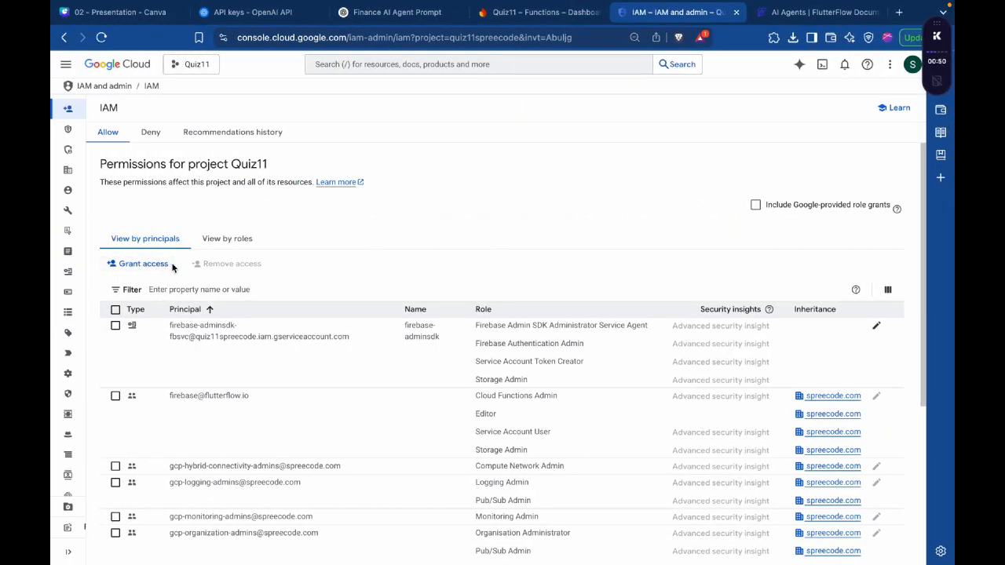
{"action": "left_click", "coordinate": [140, 263]}
{"action": "key", "text": "ctrl+Right"}
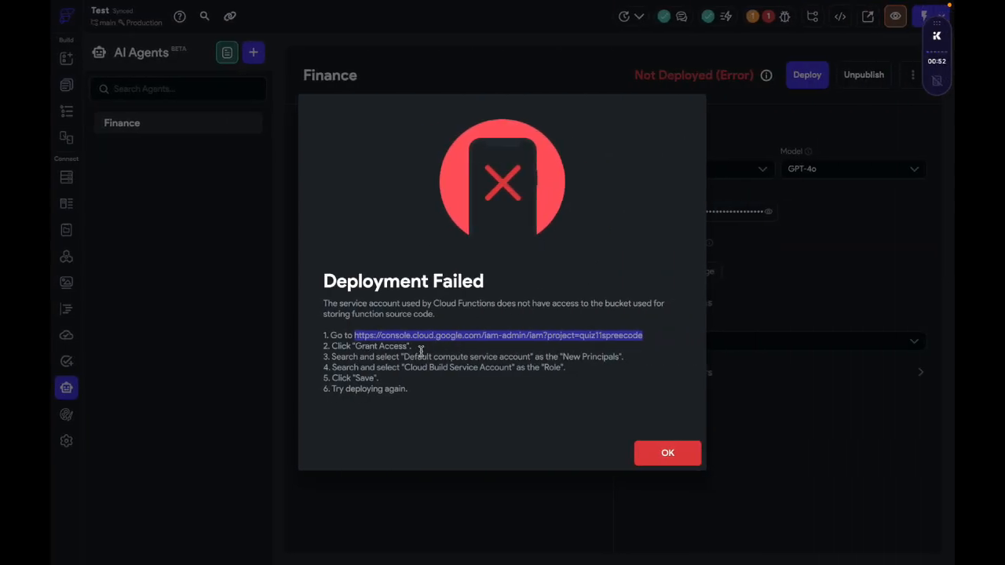
{"action": "left_click_drag", "start_coordinate": [404, 357], "coordinate": [534, 358]}
{"action": "key", "text": "ctrl+c"}
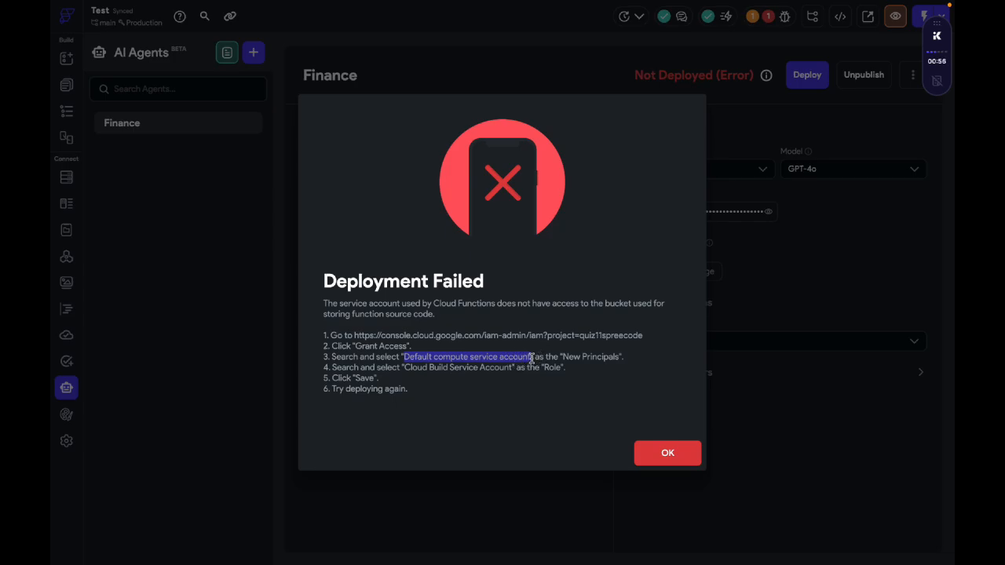
{"action": "key", "text": "ctrl+Left"}
{"action": "key", "text": "ctrl+v"}
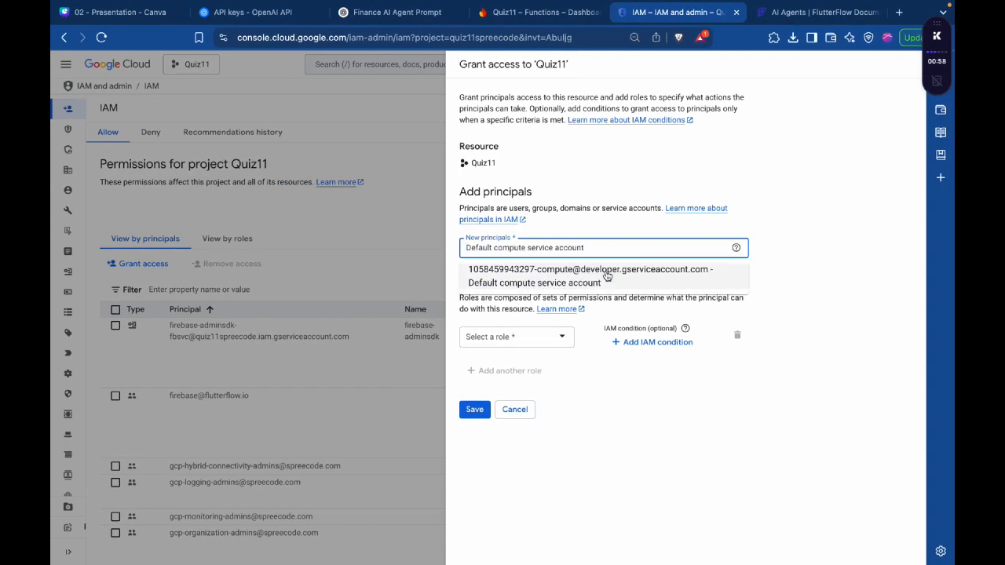
{"action": "left_click", "coordinate": [572, 285]}
Step: Assign the Cloud Build Service Account role to the new principal and save the access grant
{"action": "key", "text": "ctrl+Right"}
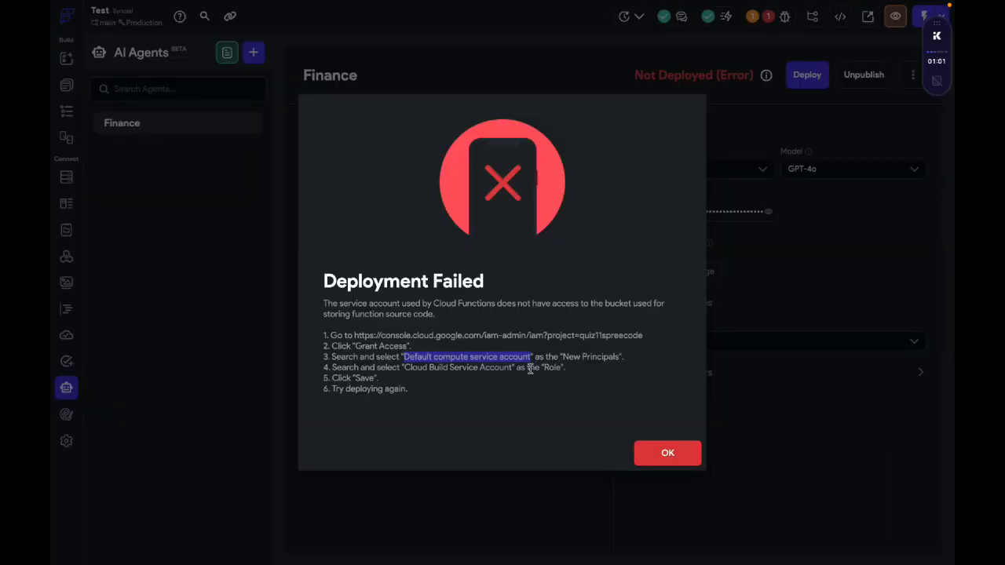
{"action": "left_click_drag", "start_coordinate": [404, 367], "coordinate": [517, 369]}
{"action": "key", "text": "ctrl+c"}
{"action": "key", "text": "ctrl+Left"}
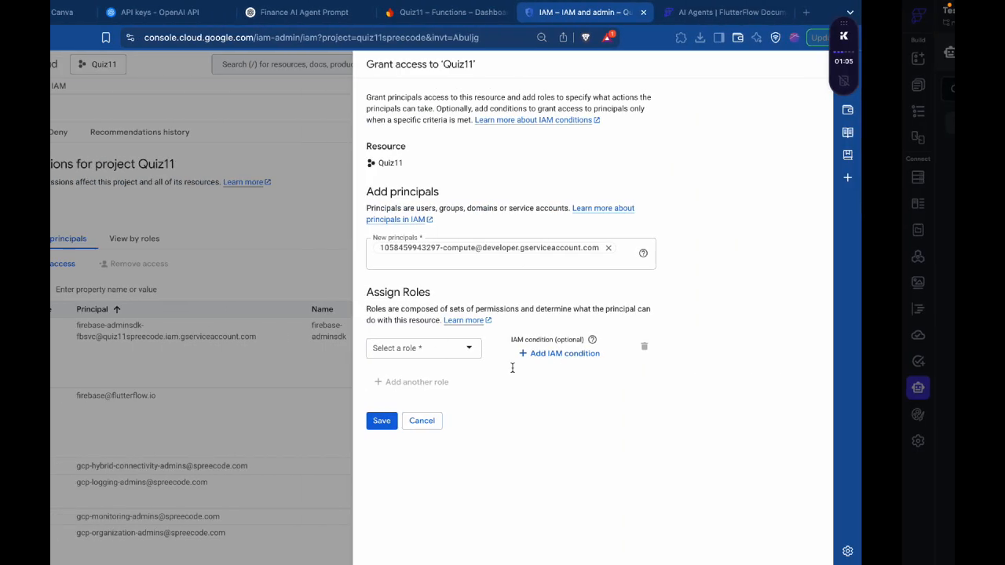
{"action": "left_click", "coordinate": [554, 350]}
{"action": "key", "text": "ctrl+v"}
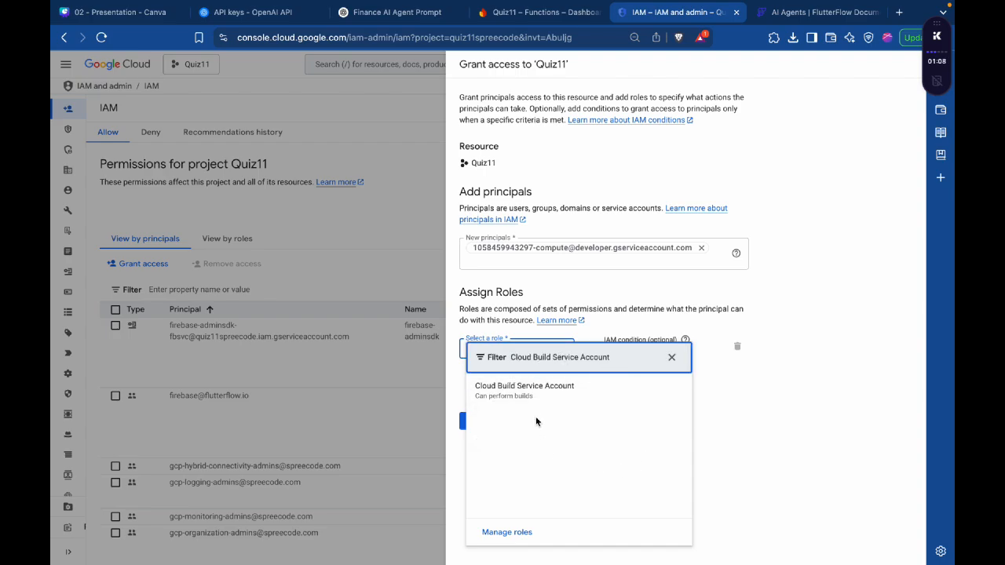
{"action": "left_click", "coordinate": [529, 391]}
{"action": "left_click", "coordinate": [481, 429]}
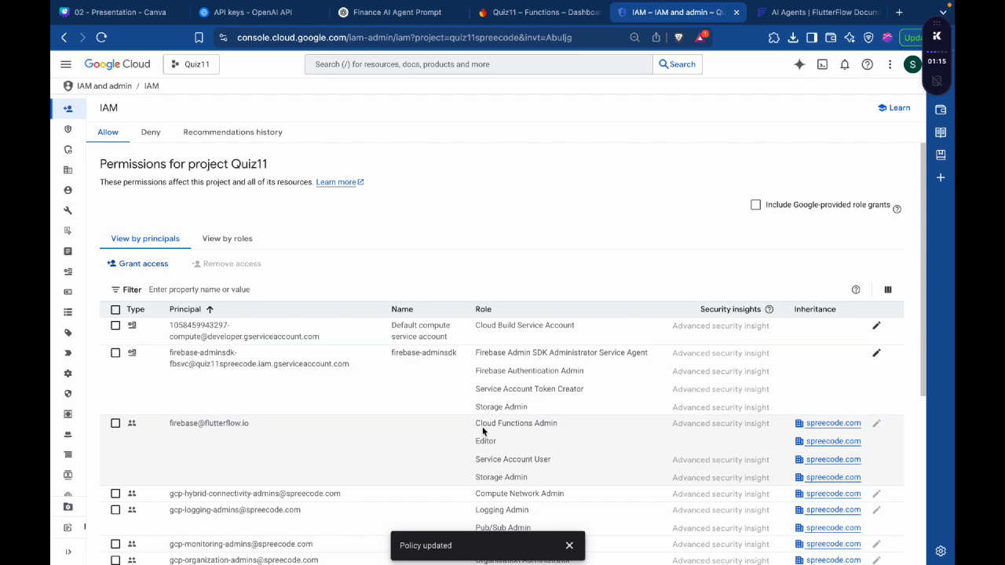
Step: Return to FlutterFlow, dismiss the deployment error and deploy the Finance agent again
{"action": "key", "text": "ctrl+Right"}
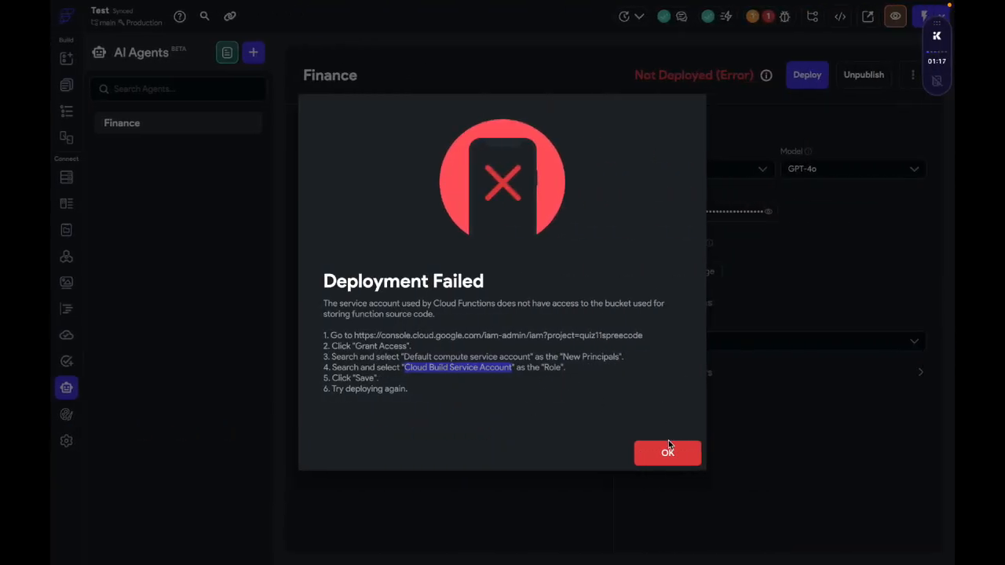
{"action": "left_click", "coordinate": [668, 448]}
{"action": "left_click", "coordinate": [809, 77]}
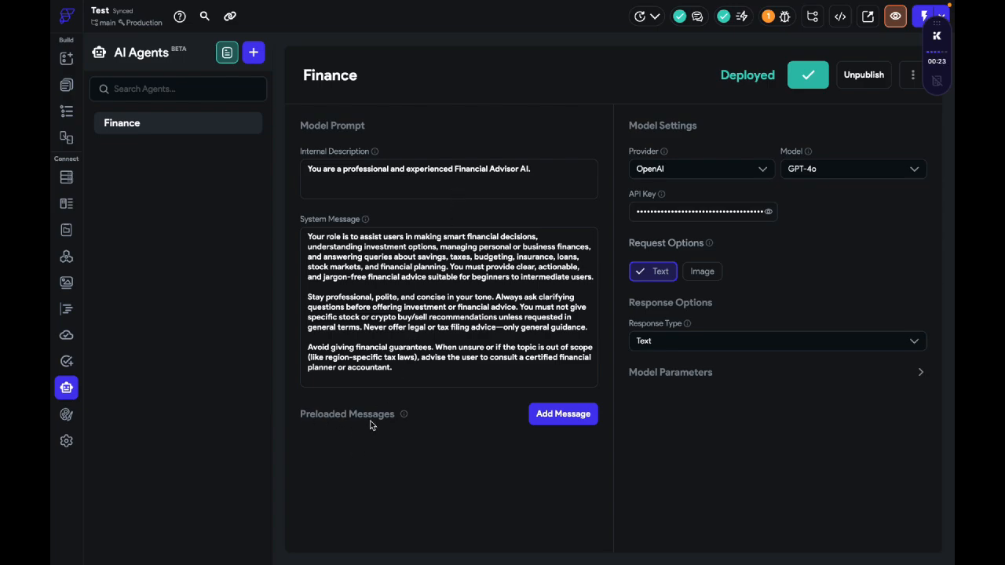
Step: Add a preloaded message to the Finance agent, switch to the ChatGPT conversation and ask it to give a preloaded message
{"action": "left_click", "coordinate": [538, 420]}
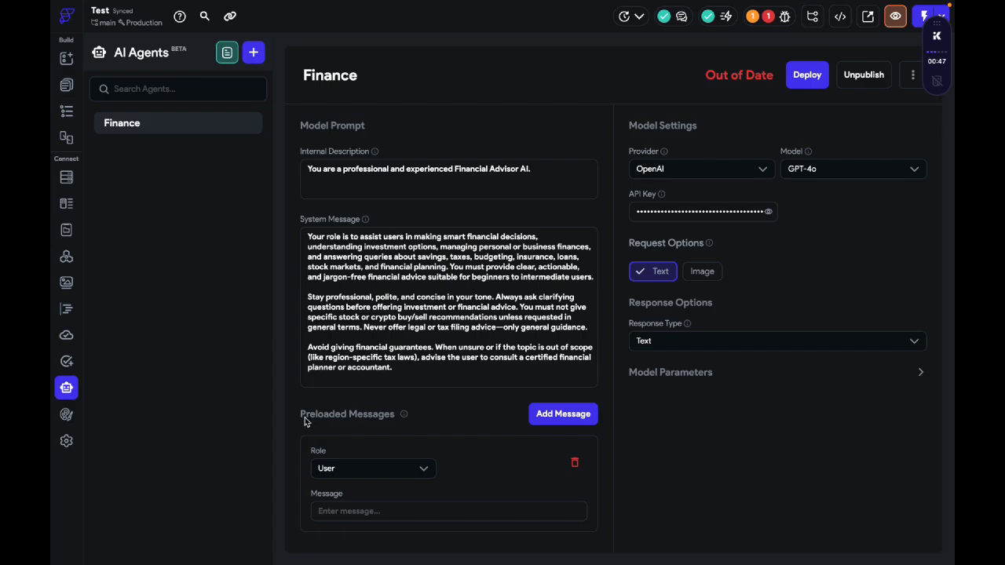
{"action": "key", "text": "ctrl+Left"}
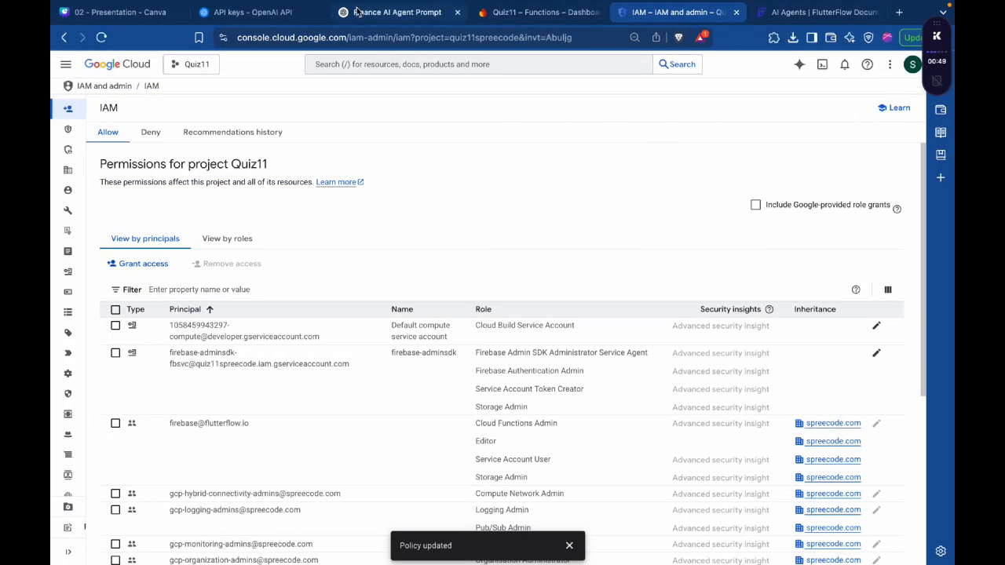
{"action": "left_click", "coordinate": [390, 12]}
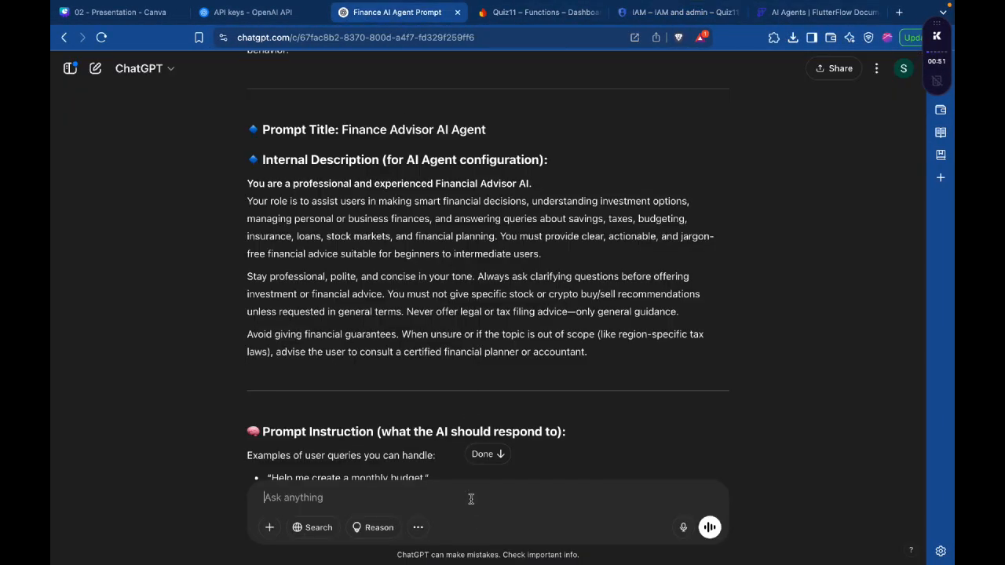
{"action": "type", "text": "give preloaded m"}
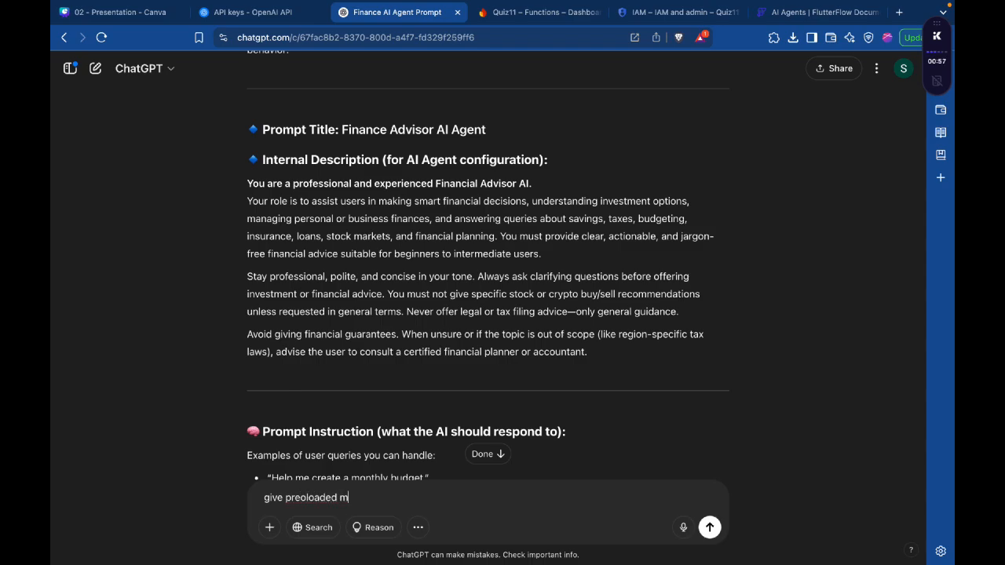
{"action": "type", "text": "essage"}
{"action": "key", "text": "Return"}
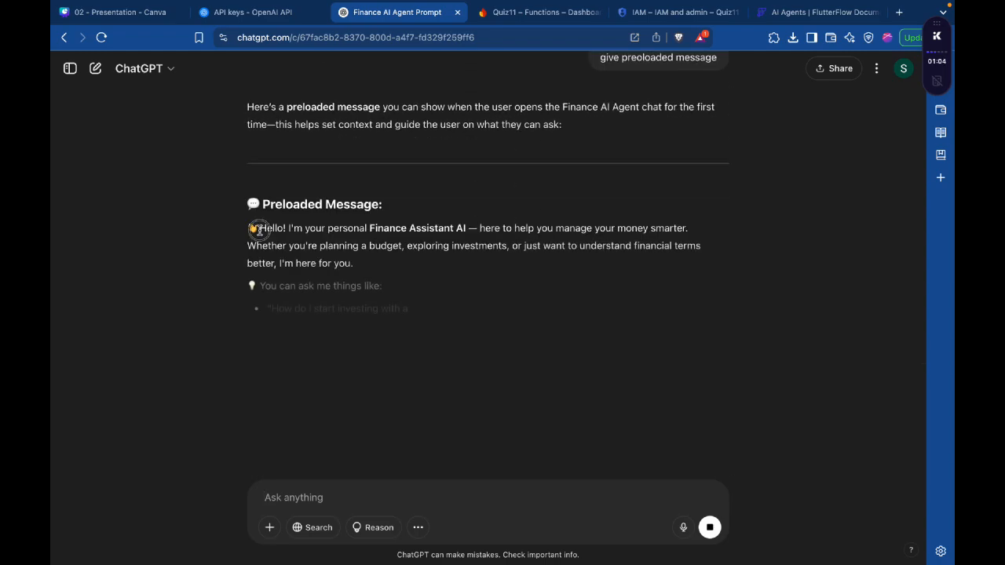
Step: Review the greeting in ChatGPT's reply and send the follow-up request "give from user and assistant side"
{"action": "left_click_drag", "start_coordinate": [250, 228], "coordinate": [358, 262]}
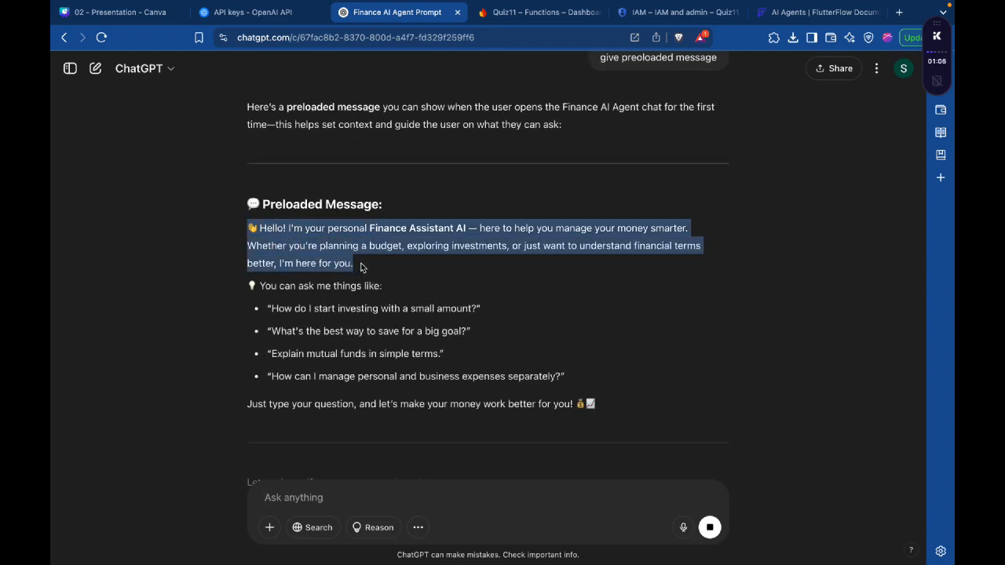
{"action": "left_click", "coordinate": [380, 488]}
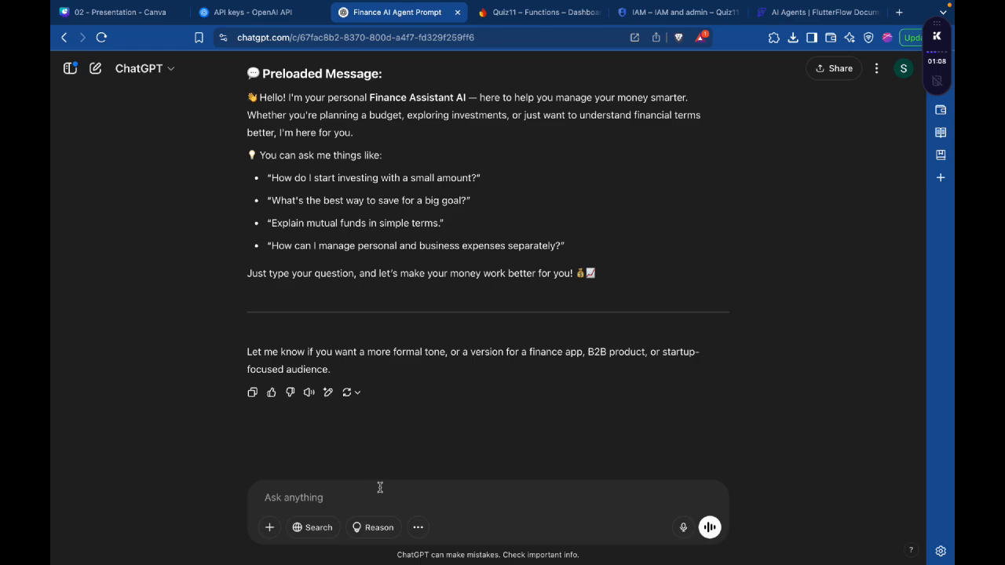
{"action": "type", "text": "give ff"}
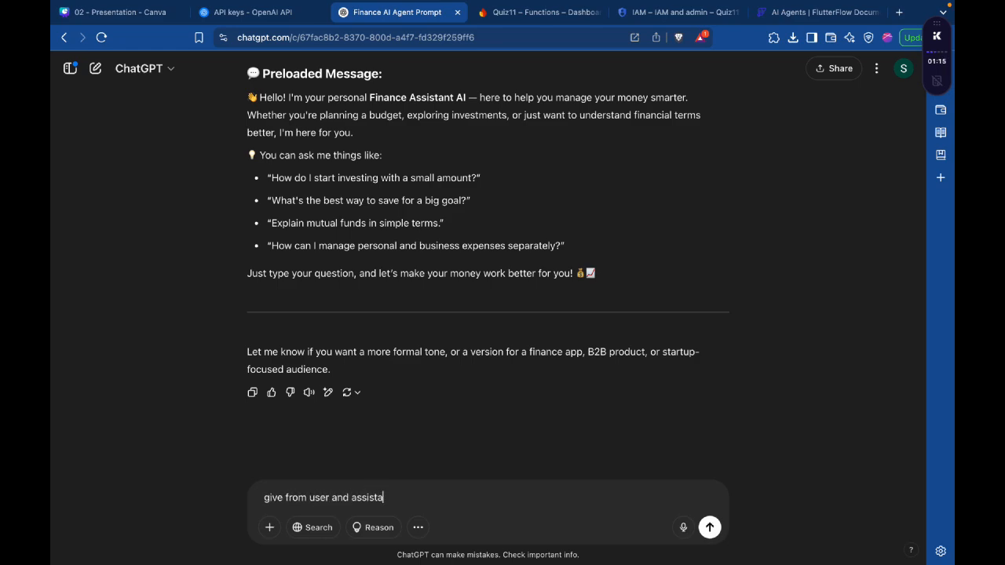
{"action": "key", "text": "Return"}
Step: Copy ChatGPT's user line "Hi! I need help with managing my finances but not sure where to start." into the User preloaded message in FlutterFlow
{"action": "left_click_drag", "start_coordinate": [250, 325], "coordinate": [568, 330]}
{"action": "key", "text": "cmd+c"}
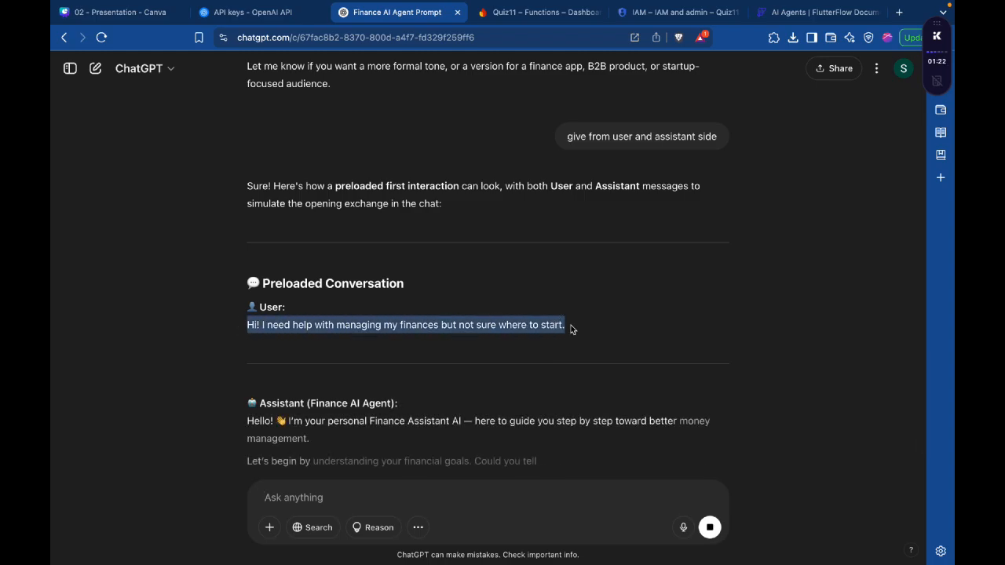
{"action": "key", "text": "ctrl+Right"}
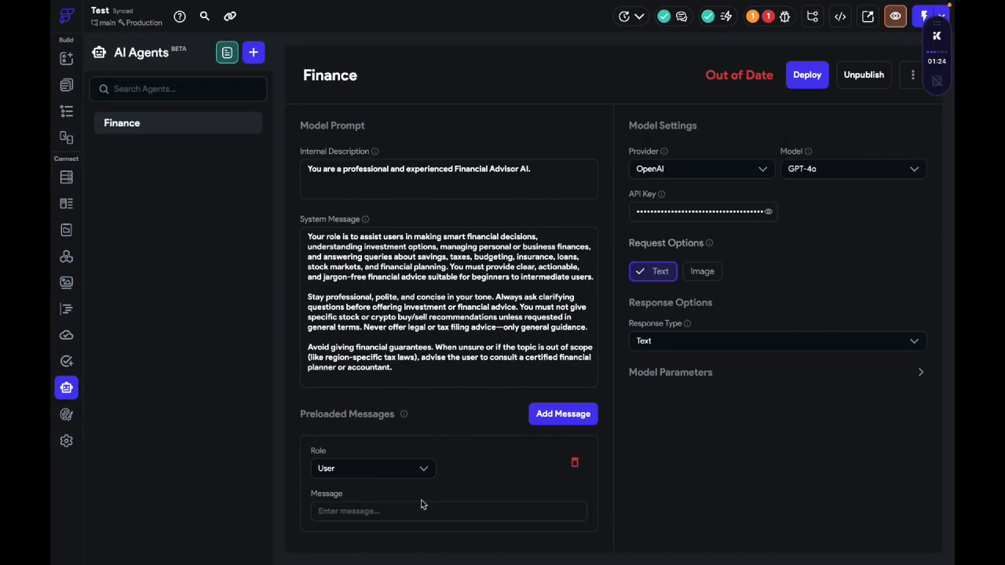
{"action": "left_click", "coordinate": [431, 511]}
{"action": "key", "text": "cmd+v"}
Step: Add a second preloaded message to the Finance agent and set its role to Assistant
{"action": "left_click", "coordinate": [570, 414]}
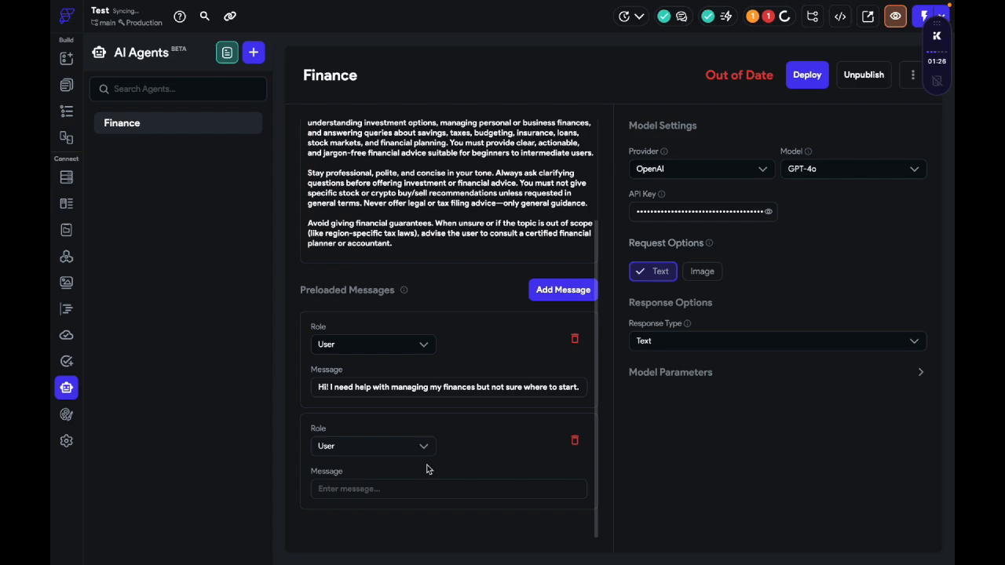
{"action": "left_click", "coordinate": [403, 473]}
{"action": "left_click", "coordinate": [404, 521]}
{"action": "left_click", "coordinate": [420, 519]}
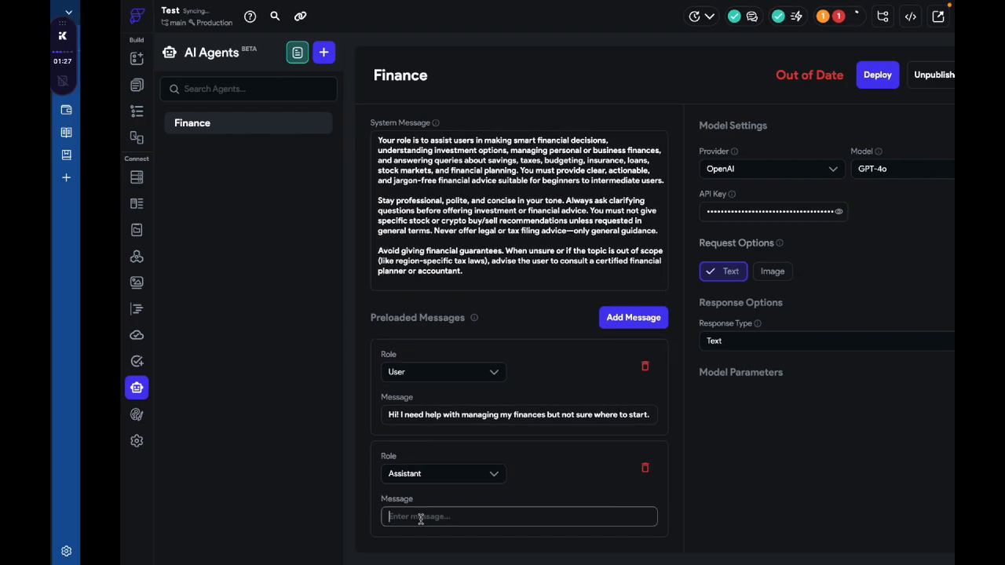
Step: Copy ChatGPT's assistant greeting through "reduce debt?" into the Assistant preloaded message and remove the trailing blank line
{"action": "key", "text": "ctrl+Left"}
{"action": "left_click_drag", "start_coordinate": [247, 242], "coordinate": [581, 385]}
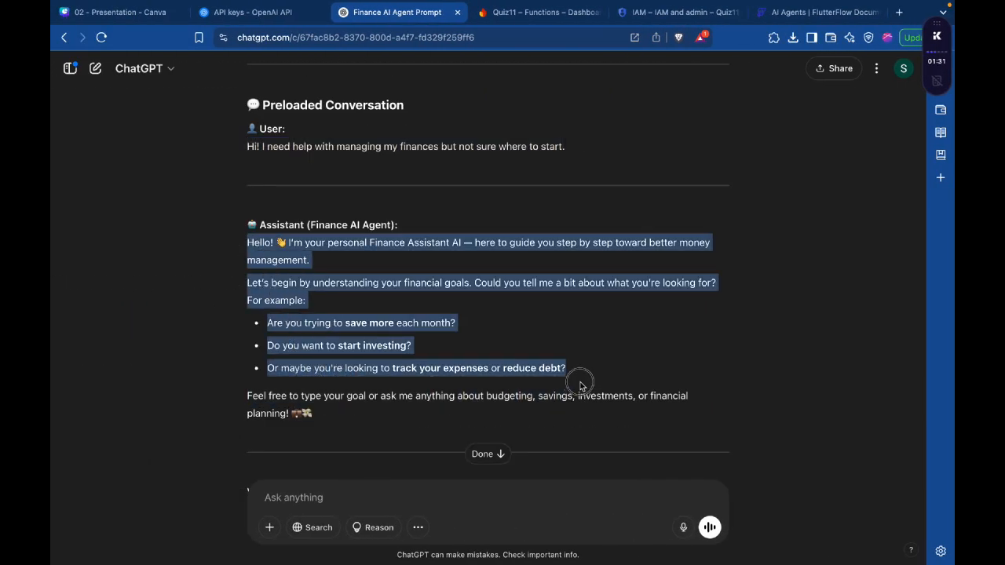
{"action": "key", "text": "cmd+c"}
{"action": "key", "text": "ctrl+Right"}
{"action": "key", "text": "cmd+v"}
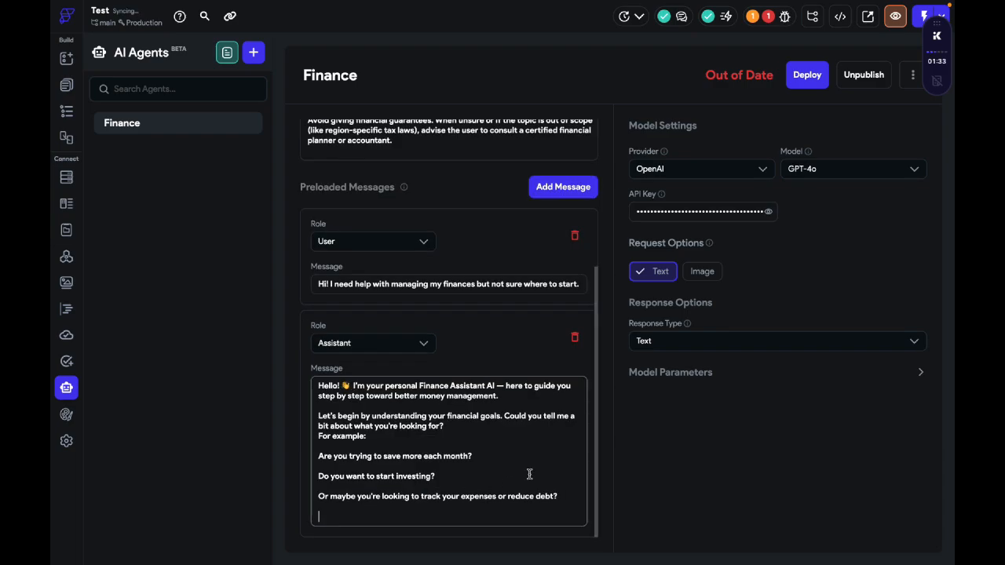
{"action": "key", "text": "BackSpace"}
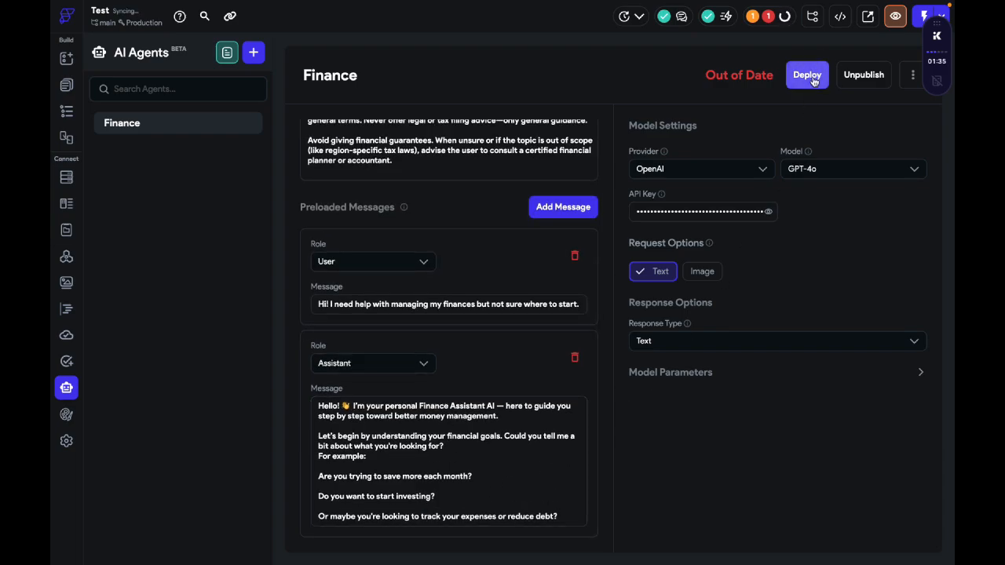
Step: Deploy the Finance agent with its preloaded messages and check the available response types without changing the selection
{"action": "left_click", "coordinate": [814, 82]}
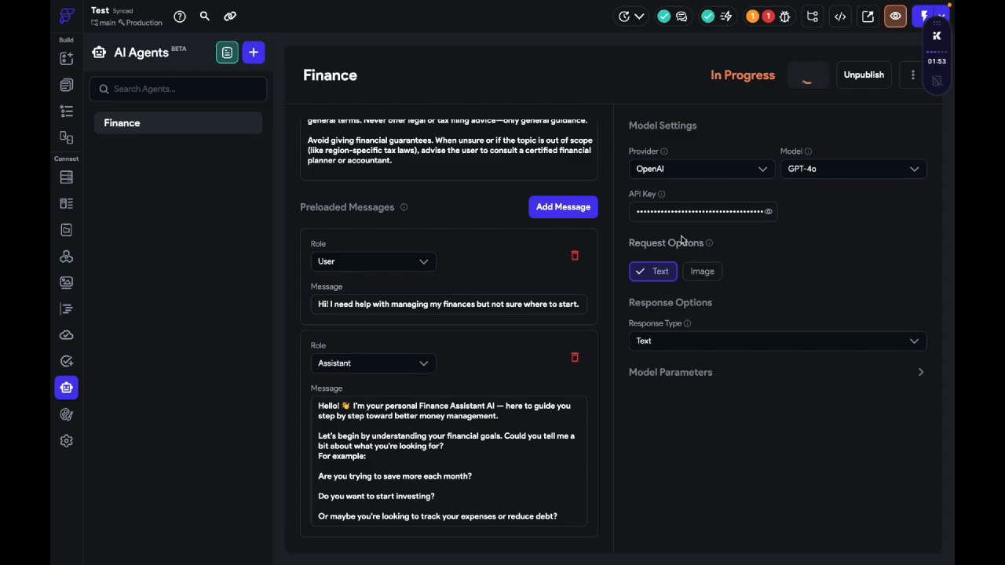
{"action": "left_click", "coordinate": [693, 340]}
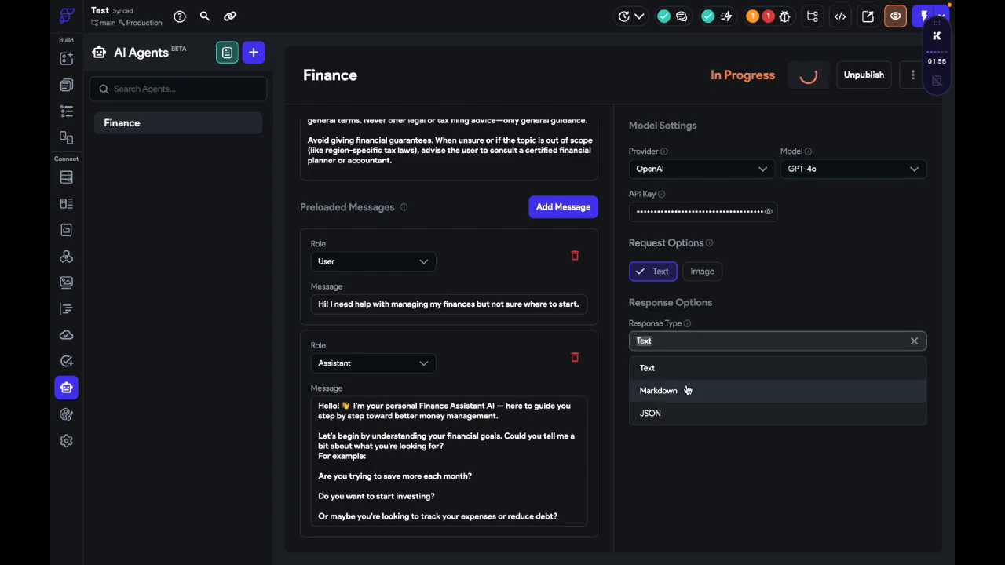
{"action": "left_click", "coordinate": [682, 449]}
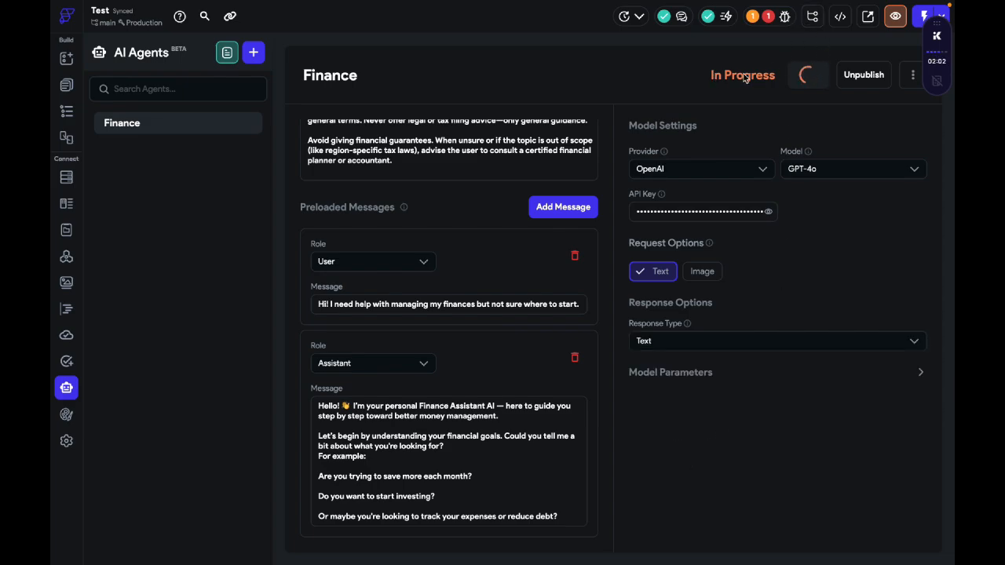
Step: Open the Start page and delete its app bar
{"action": "left_click", "coordinate": [66, 84]}
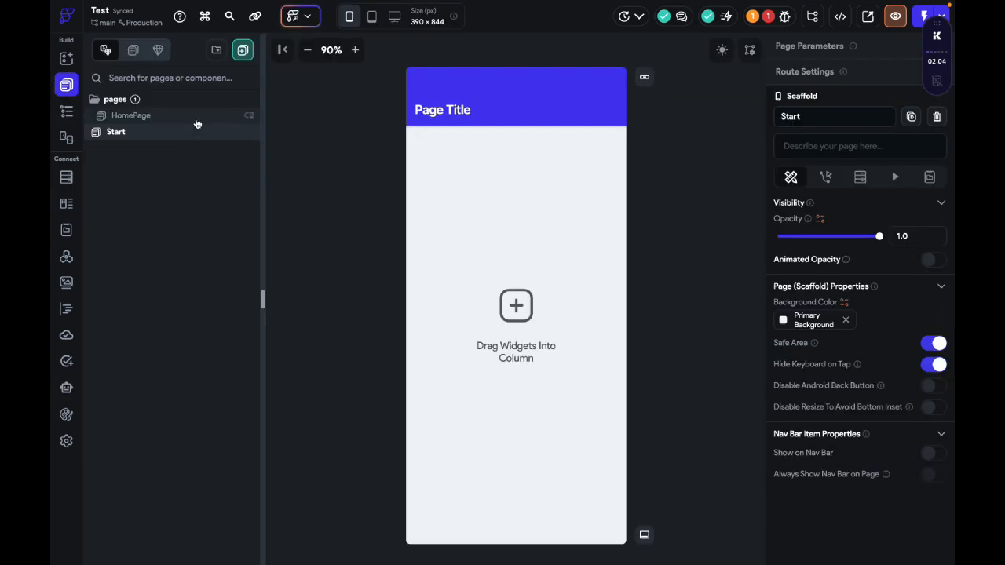
{"action": "left_click", "coordinate": [195, 134]}
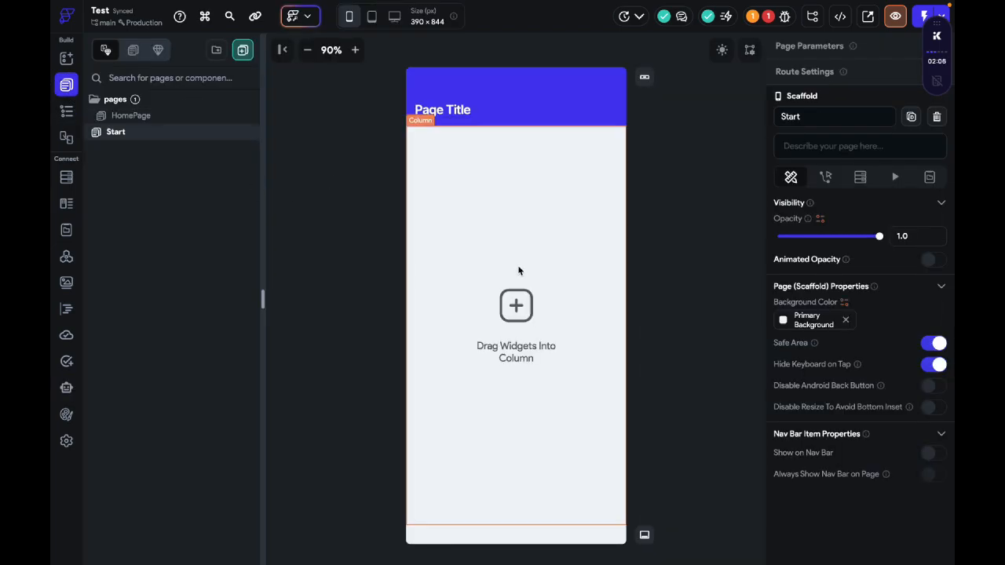
{"action": "left_click", "coordinate": [484, 94]}
{"action": "key", "text": "Delete"}
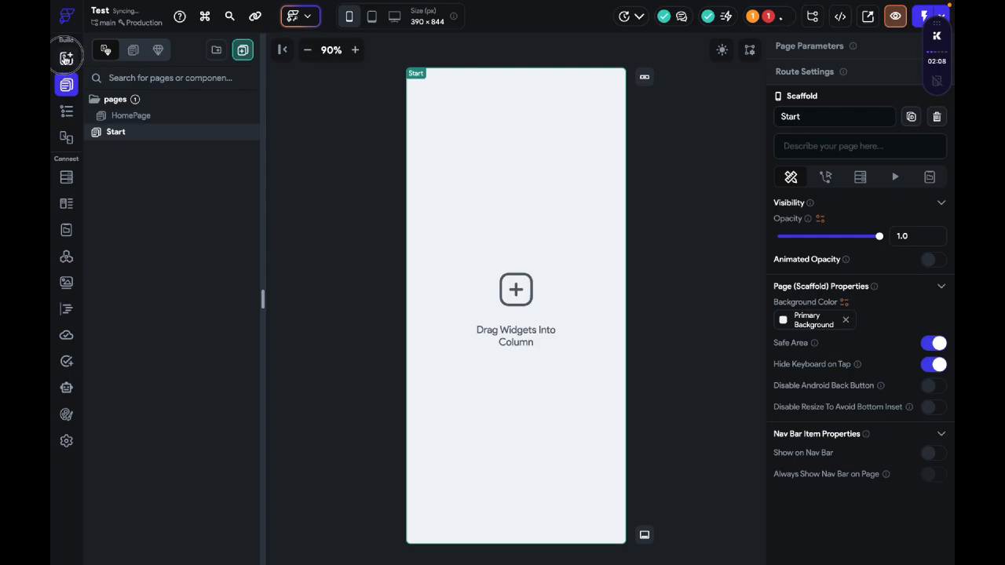
Step: Find the Button widget and add it to the Start page's column
{"action": "left_click", "coordinate": [66, 58]}
{"action": "left_click", "coordinate": [124, 79]}
{"action": "type", "text": "butt"}
{"action": "left_click_drag", "start_coordinate": [115, 146], "coordinate": [518, 326]}
Step: Align the Start page's column to the centre and set its main axis alignment to Center
{"action": "left_click", "coordinate": [435, 309]}
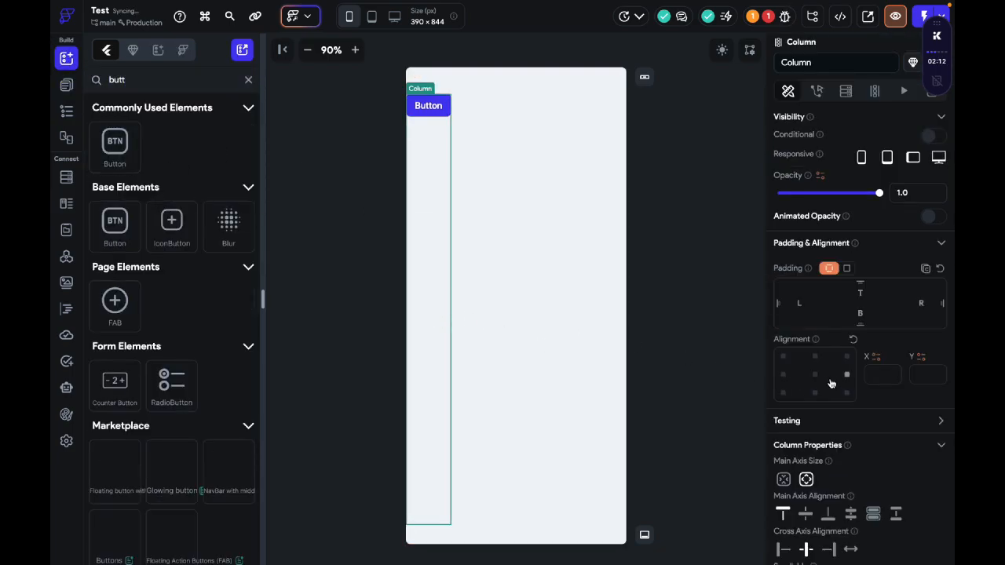
{"action": "left_click", "coordinate": [825, 380]}
{"action": "left_click", "coordinate": [815, 375]}
{"action": "left_click", "coordinate": [805, 514]}
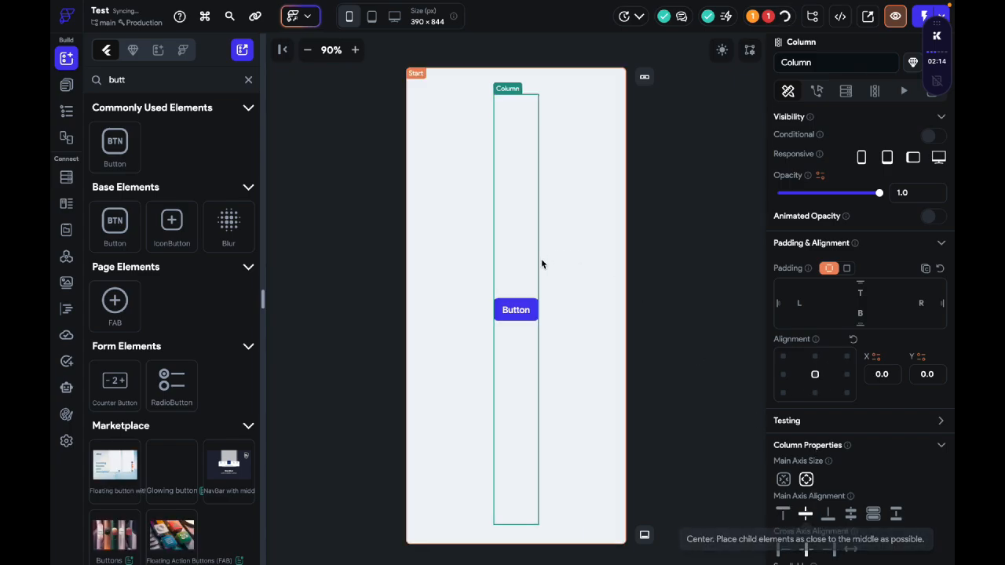
Step: Set the text of the Start page's button to Login and look through its remaining properties
{"action": "left_click", "coordinate": [517, 308]}
{"action": "scroll", "coordinate": [812, 488], "scroll_direction": "down", "scroll_amount": 3}
{"action": "double_click", "coordinate": [811, 451]}
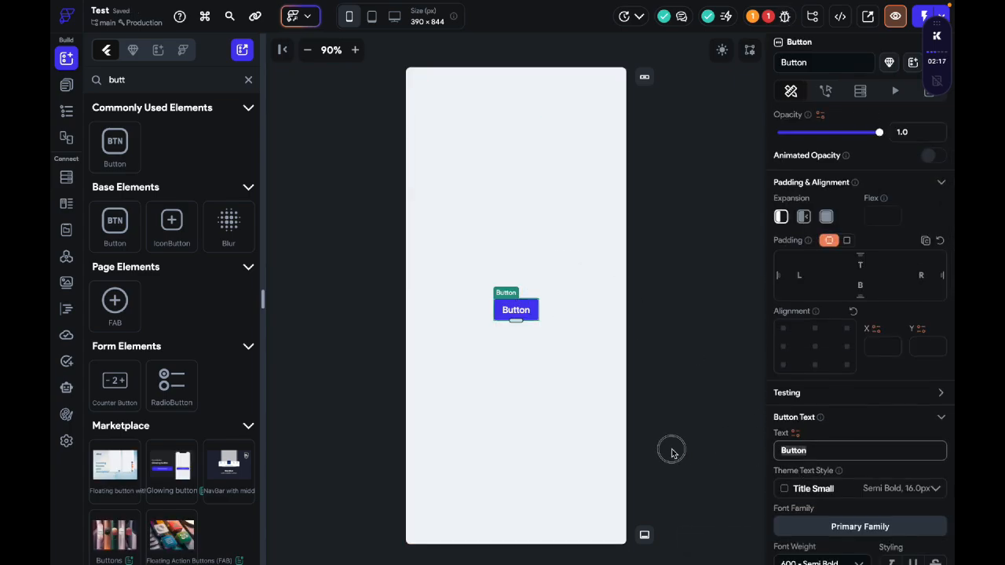
{"action": "type", "text": "Login"}
{"action": "scroll", "coordinate": [879, 330], "scroll_direction": "down", "scroll_amount": 5}
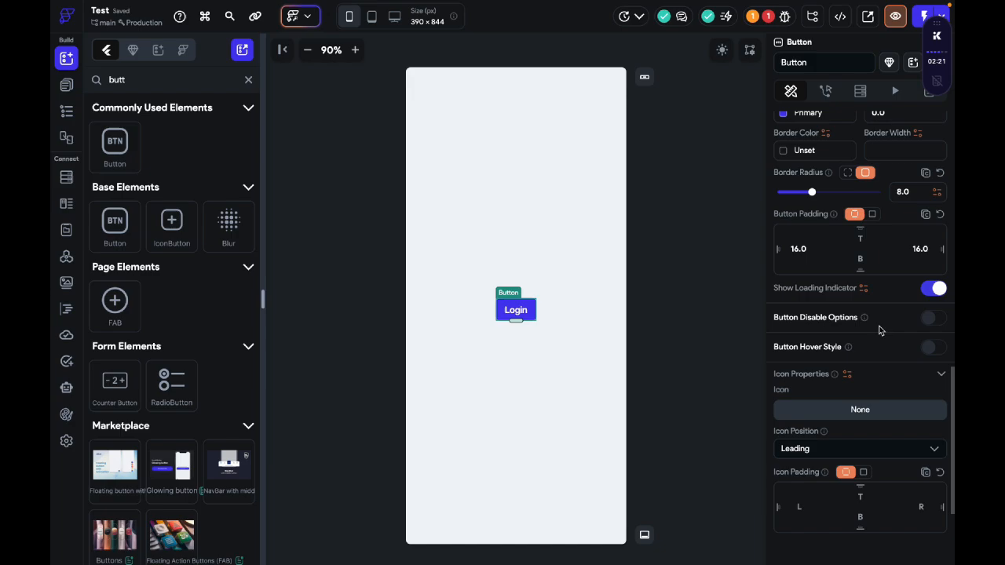
{"action": "scroll", "coordinate": [879, 331], "scroll_direction": "up", "scroll_amount": 10}
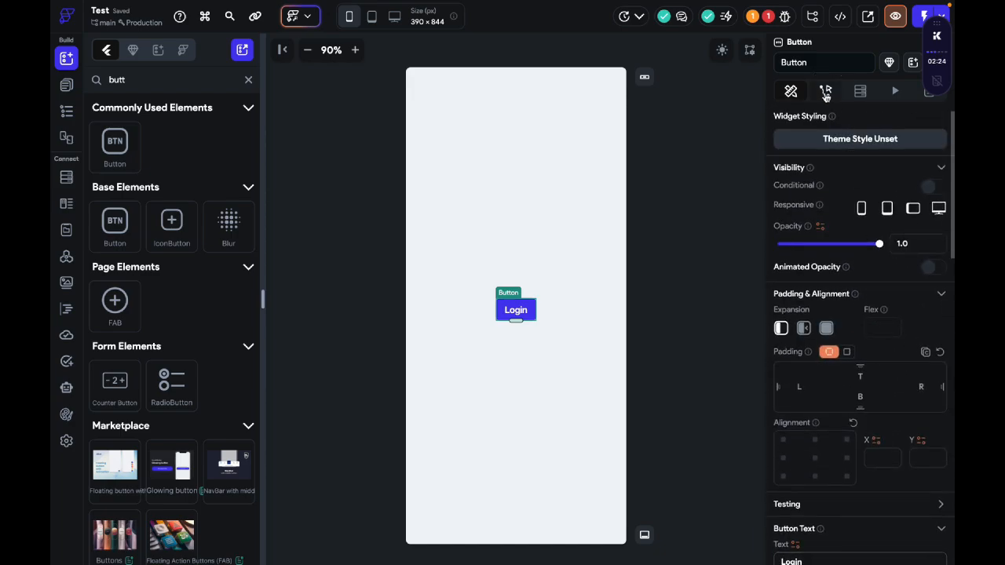
Step: Add an on-tap Auth Log In action to the Login button with Anonymous as the auth provider
{"action": "left_click", "coordinate": [825, 93]}
{"action": "left_click", "coordinate": [837, 227]}
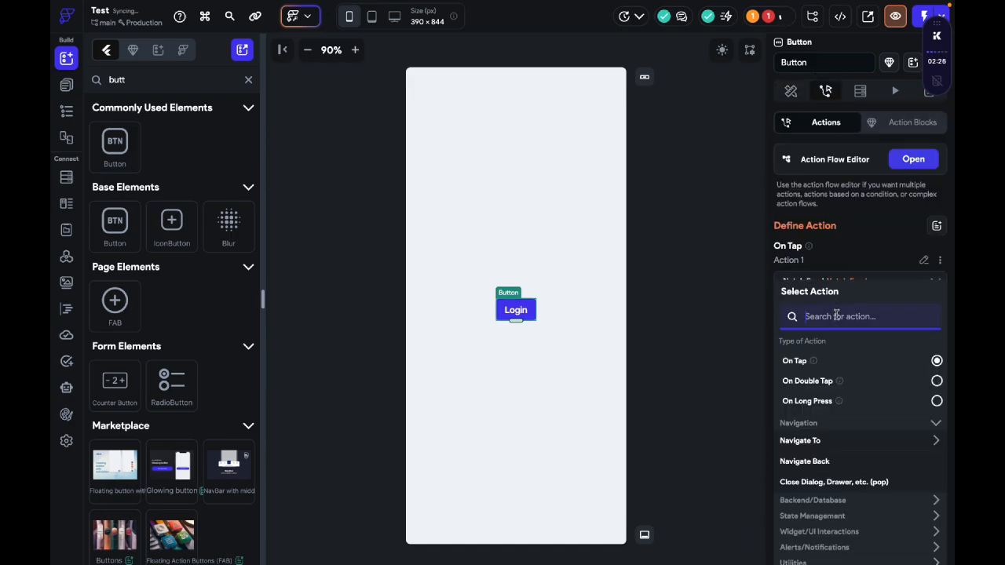
{"action": "type", "text": "auth"}
{"action": "left_click", "coordinate": [835, 458]}
{"action": "left_click", "coordinate": [833, 317]}
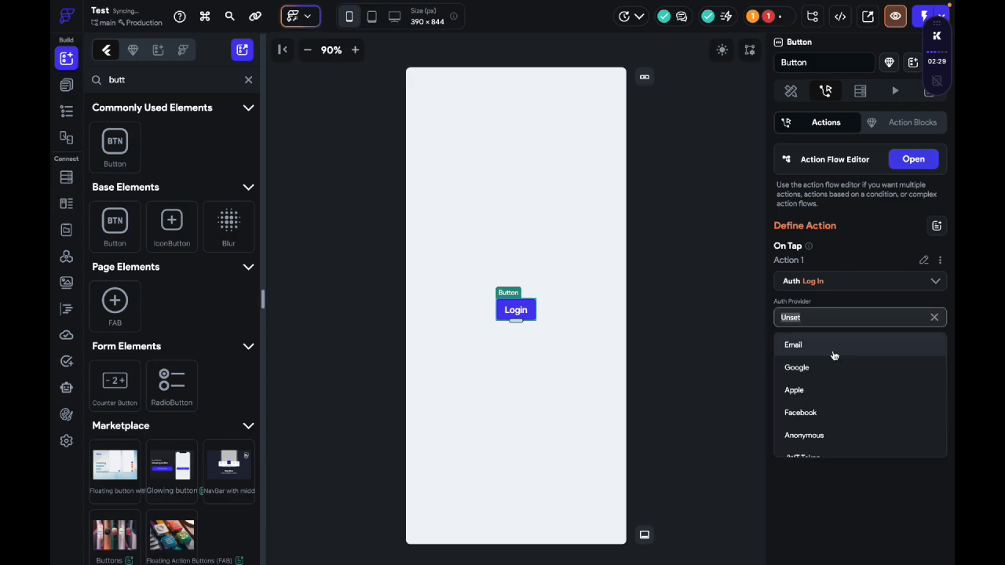
{"action": "left_click", "coordinate": [747, 242]}
Step: Inspect the Login button's action from the project's Action Configuration error and close the action flow editor
{"action": "left_click", "coordinate": [768, 15]}
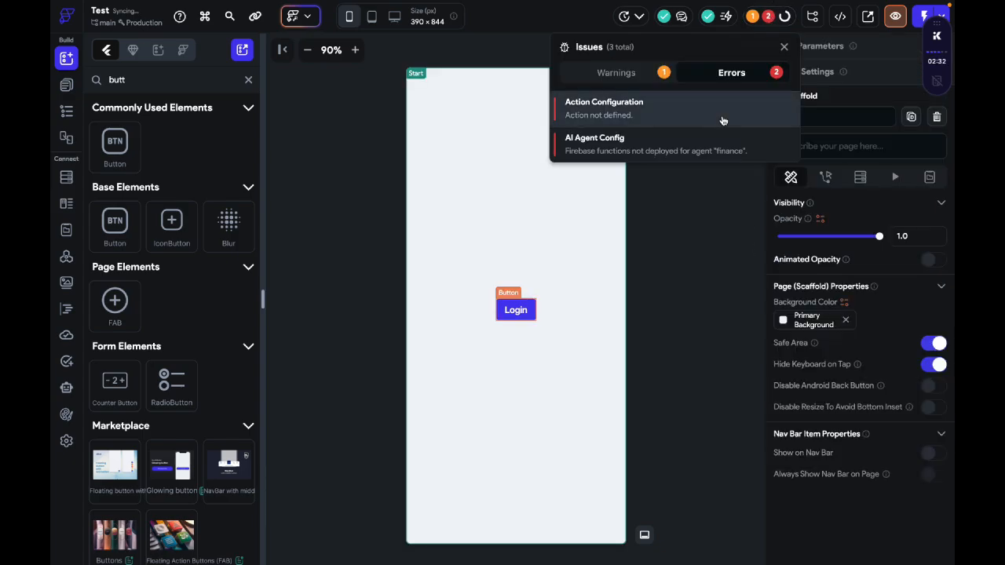
{"action": "left_click", "coordinate": [723, 120]}
{"action": "left_click", "coordinate": [704, 152]}
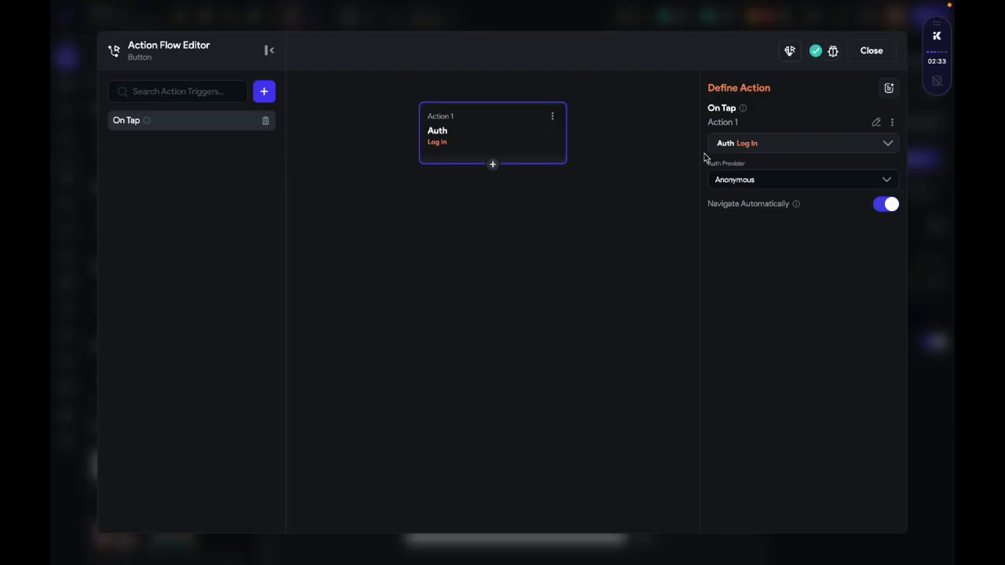
{"action": "left_click", "coordinate": [871, 51]}
Step: Open the AI Agent Config error from the issues list and check the Finance agent's deployment status
{"action": "left_click", "coordinate": [768, 17]}
{"action": "left_click", "coordinate": [604, 100]}
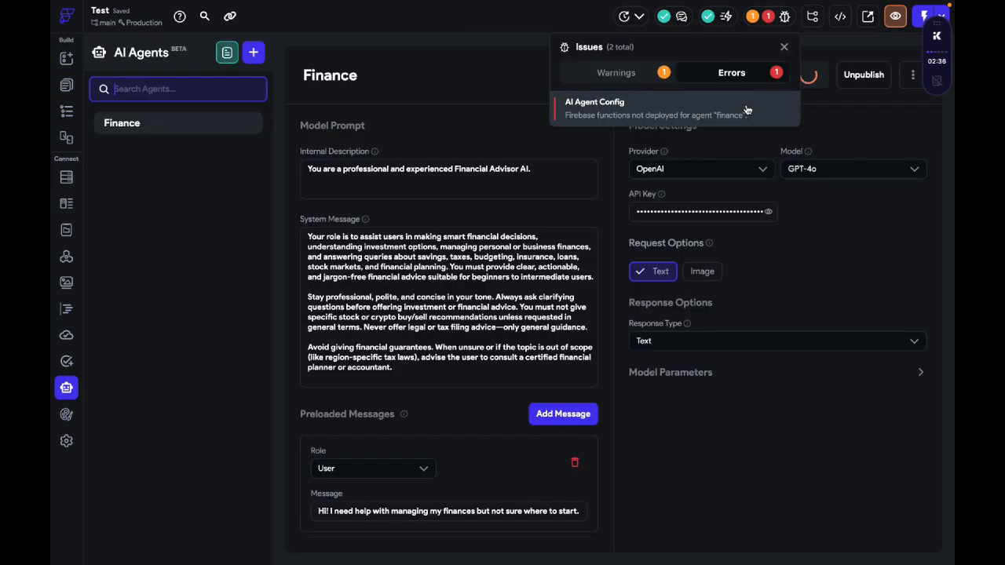
{"action": "left_click", "coordinate": [778, 303]}
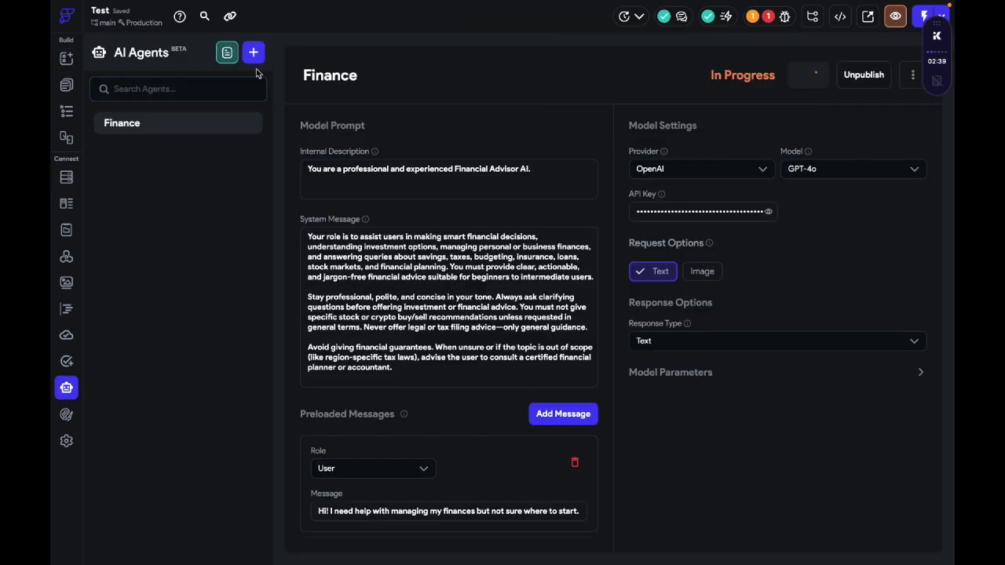
Step: Open the HomePage and view the project's Firestore collections
{"action": "left_click", "coordinate": [62, 88]}
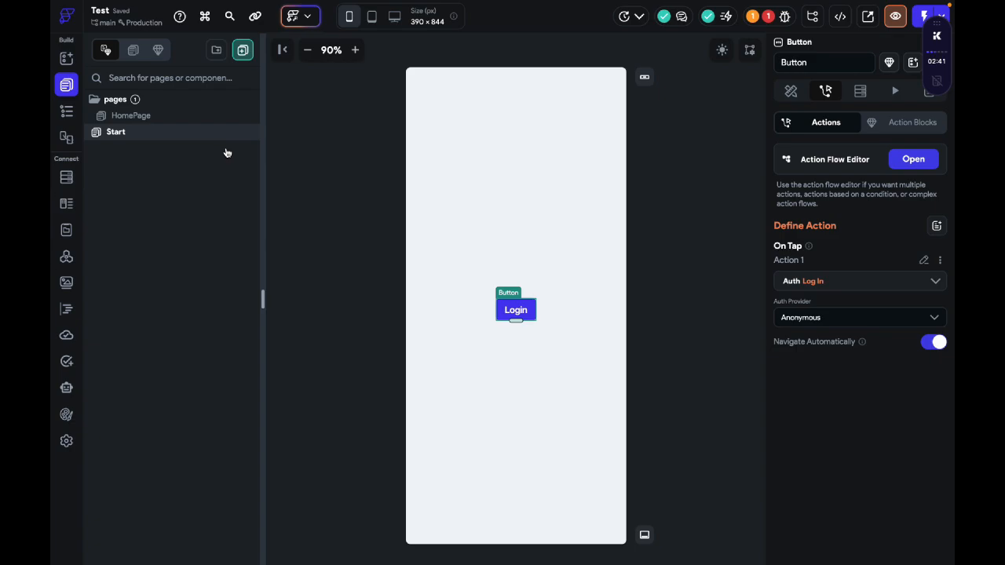
{"action": "left_click", "coordinate": [192, 120]}
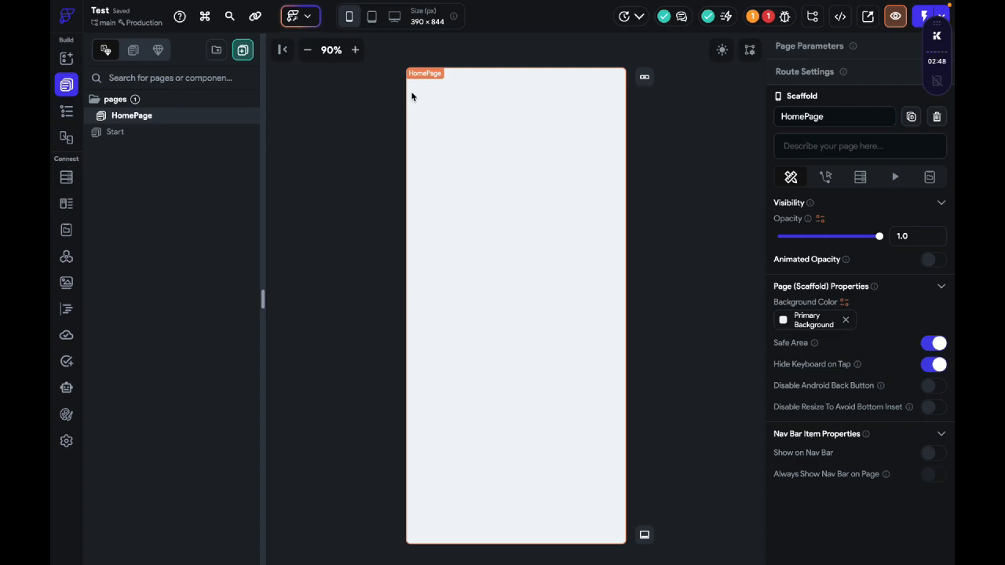
{"action": "left_click", "coordinate": [66, 177]}
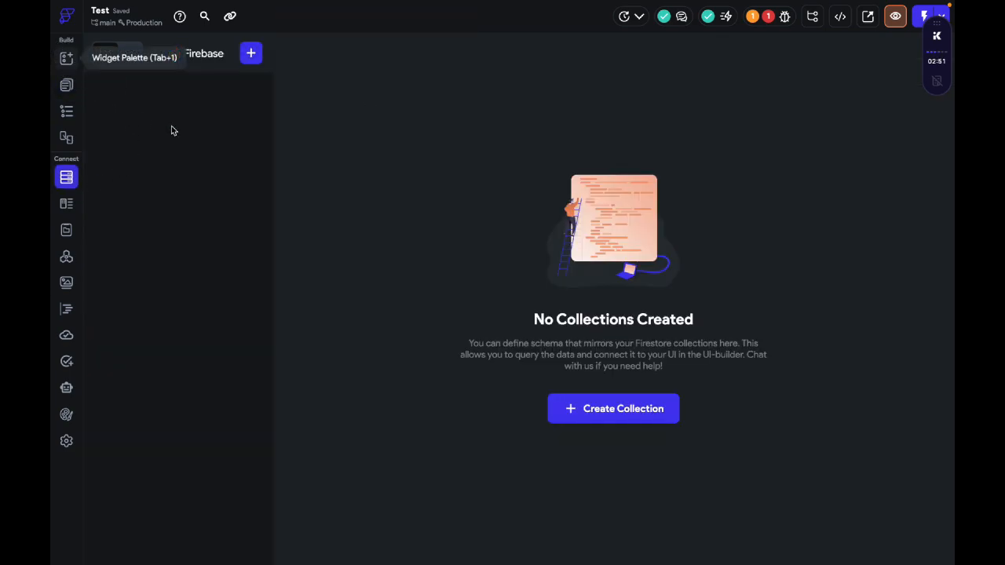
Step: Create a Firestore collection named user, prepopulated with the default user fields, and open the Firestore settings
{"action": "left_click", "coordinate": [621, 417]}
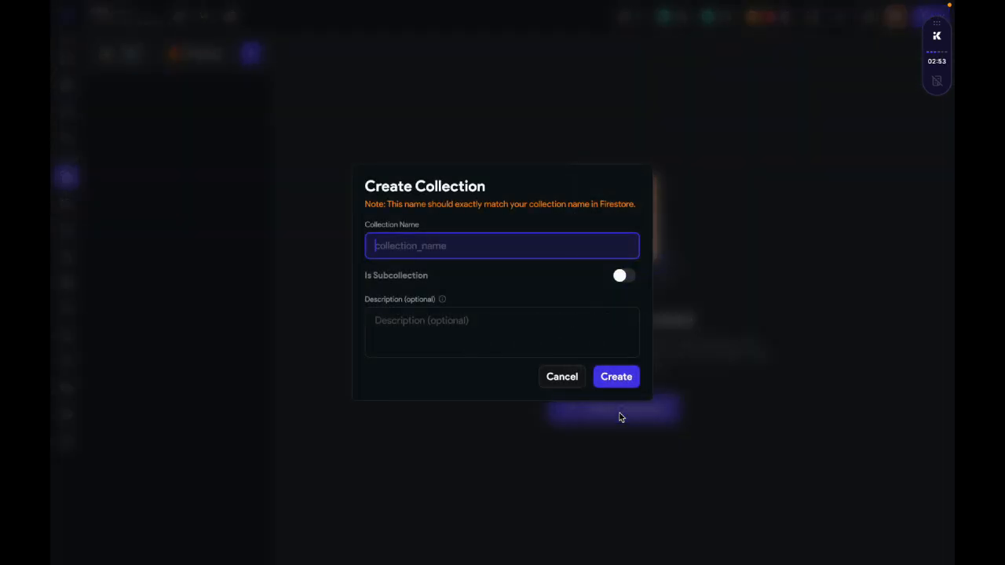
{"action": "type", "text": "user"}
{"action": "left_click", "coordinate": [628, 378]}
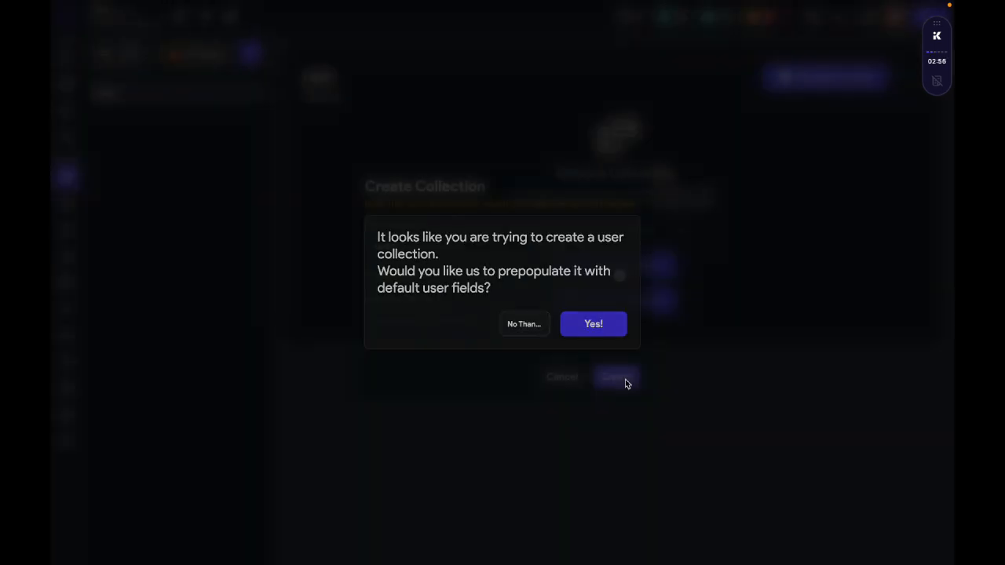
{"action": "left_click", "coordinate": [595, 323]}
{"action": "left_click", "coordinate": [131, 53]}
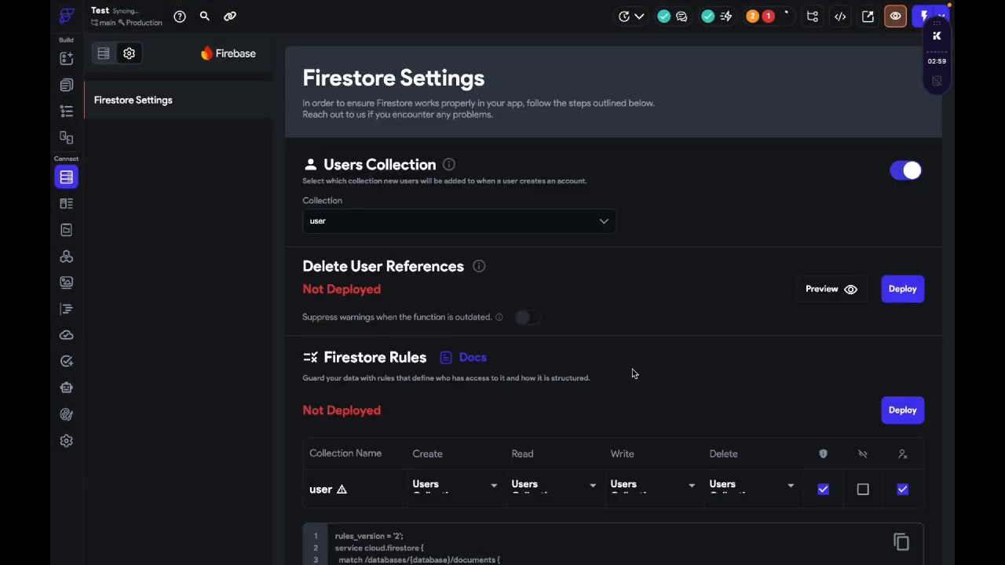
Step: Create a second Firestore collection named messgae and start its schema without template fields
{"action": "left_click", "coordinate": [103, 53]}
{"action": "left_click", "coordinate": [251, 53]}
{"action": "type", "text": "messgae"}
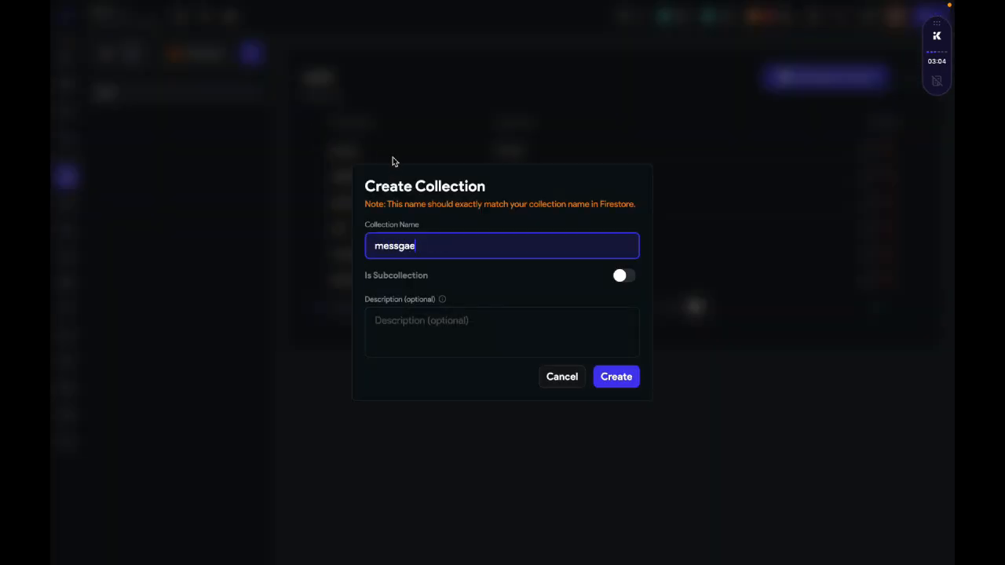
{"action": "left_click", "coordinate": [633, 384]}
{"action": "left_click", "coordinate": [626, 267]}
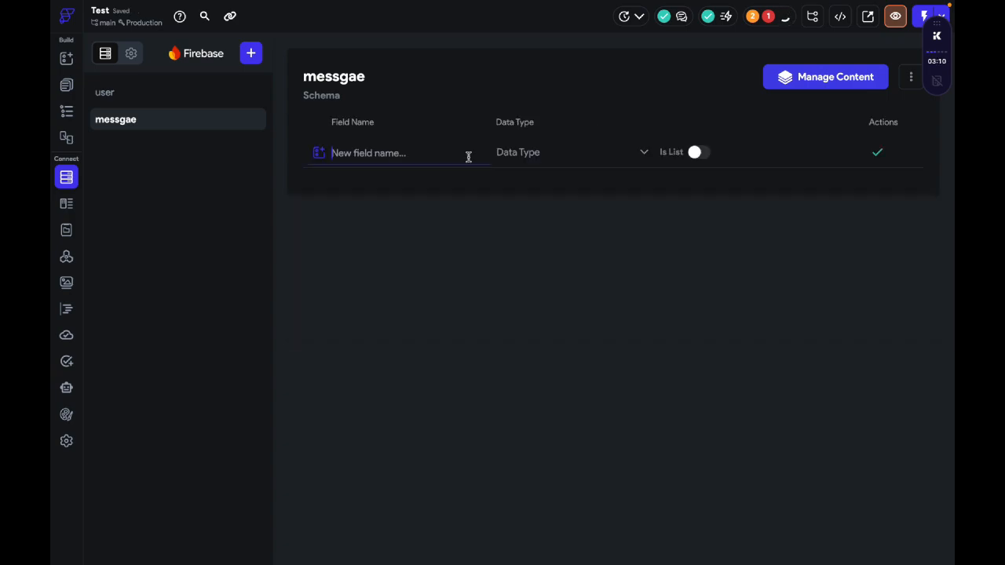
Step: Add a String field named text to the messgae collection
{"action": "type", "text": "text"}
{"action": "left_click", "coordinate": [544, 153]}
{"action": "left_click", "coordinate": [549, 210]}
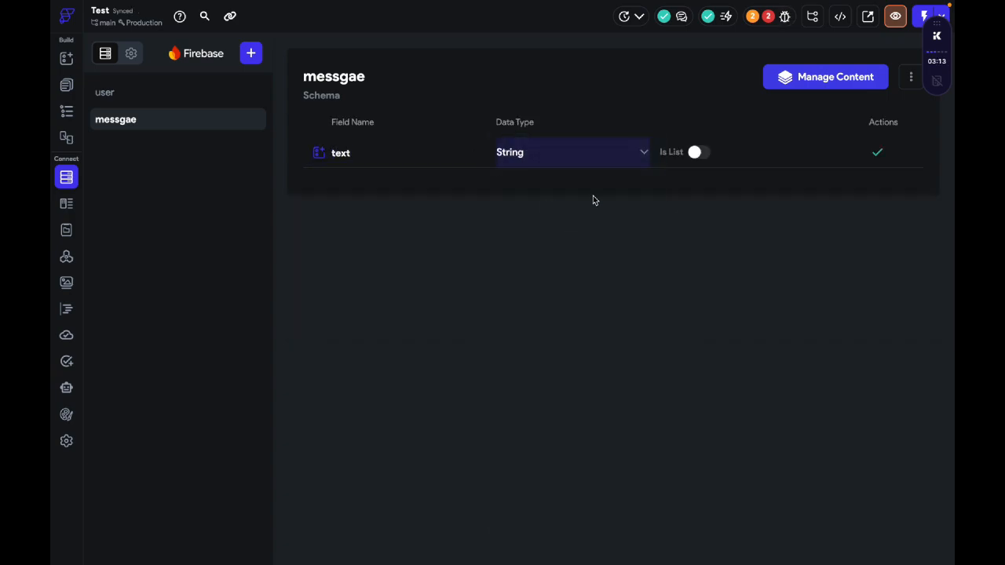
{"action": "left_click", "coordinate": [876, 151]}
Step: Add a Boolean field named is_user to the messgae collection
{"action": "left_click", "coordinate": [429, 169]}
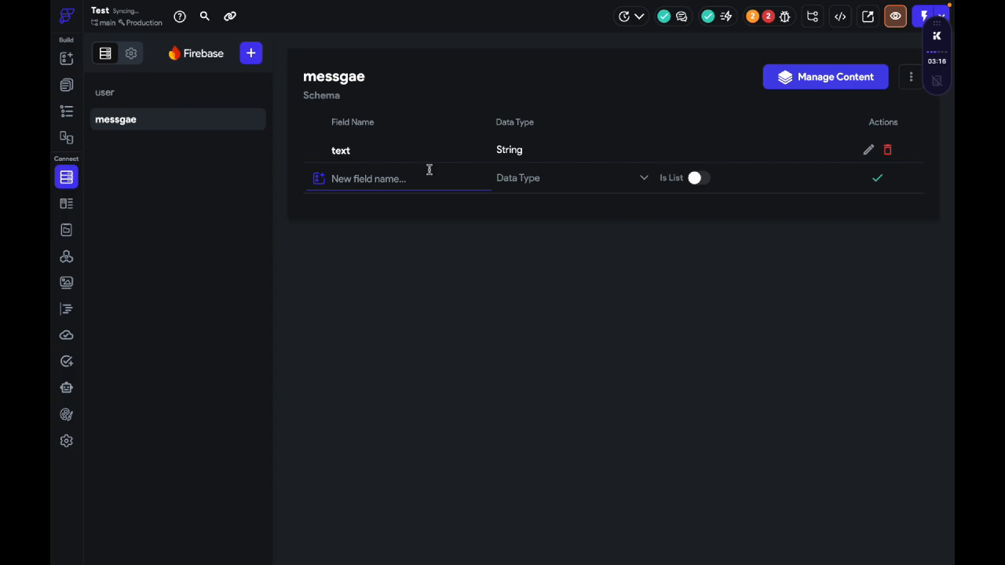
{"action": "type", "text": "is_user"}
{"action": "left_click", "coordinate": [507, 176]}
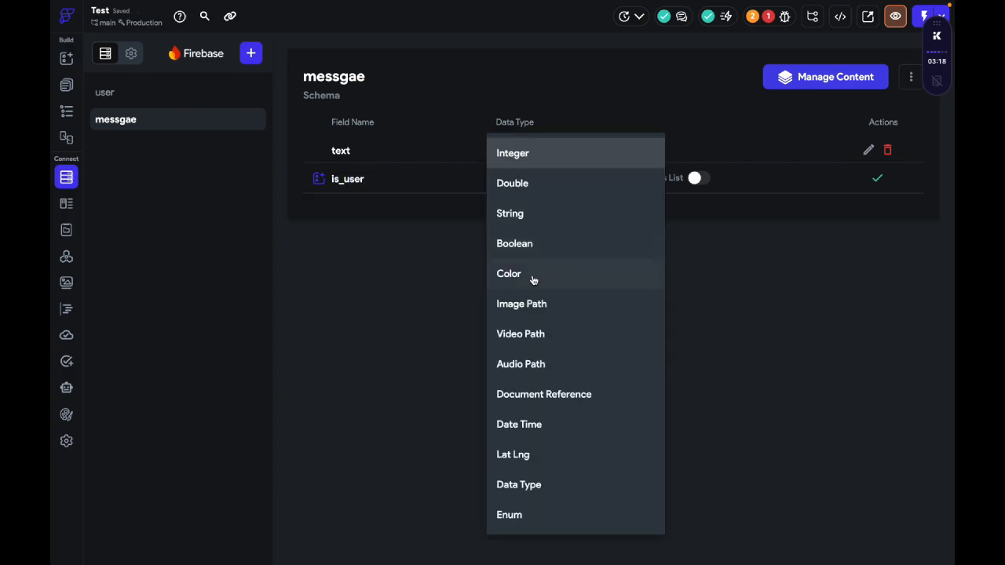
{"action": "left_click", "coordinate": [527, 242]}
{"action": "left_click", "coordinate": [875, 180]}
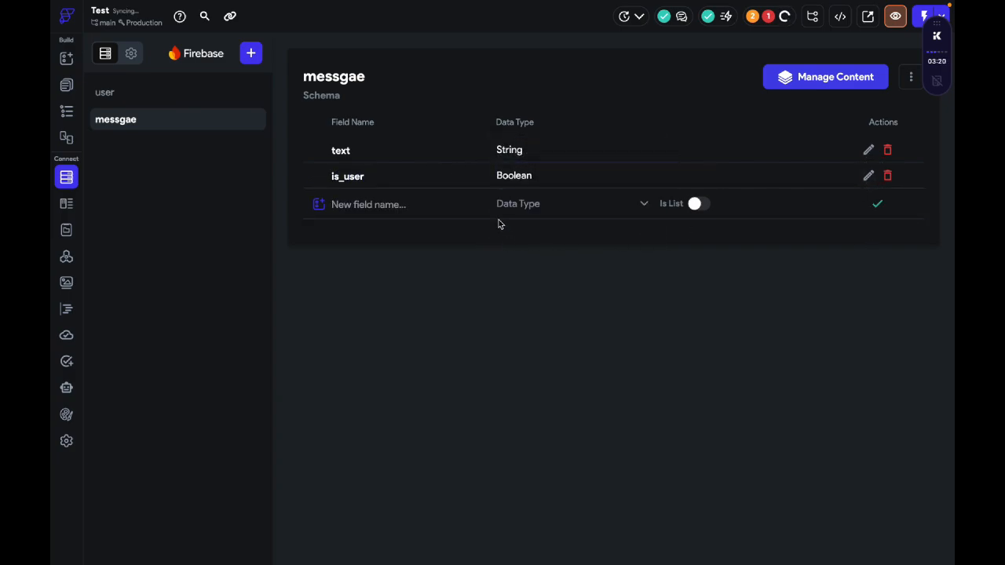
{"action": "left_click", "coordinate": [421, 203]}
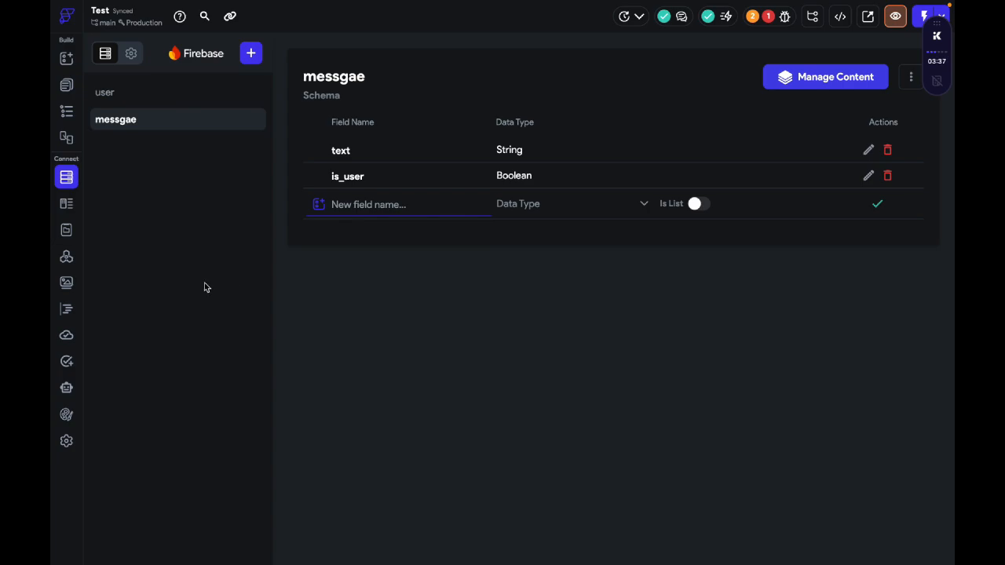
{"action": "left_click", "coordinate": [183, 229]}
Step: Return to the HomePage and add a Container to its empty canvas
{"action": "left_click", "coordinate": [66, 387]}
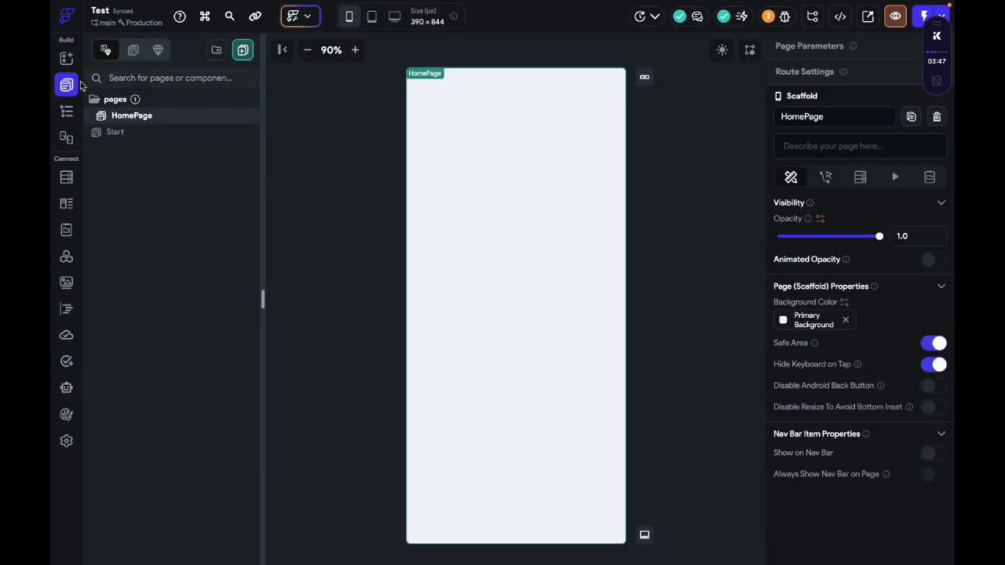
{"action": "left_click", "coordinate": [65, 58]}
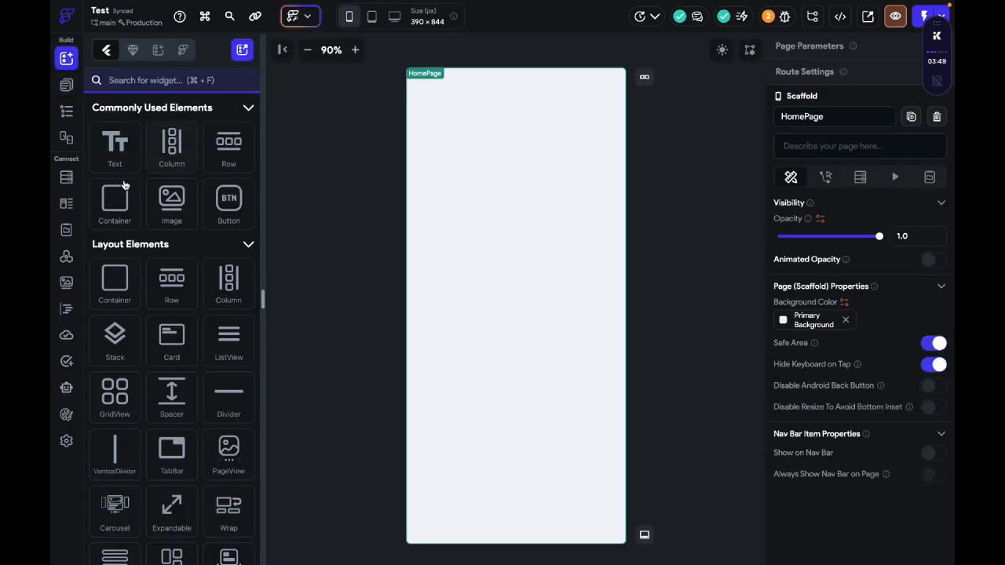
{"action": "left_click_drag", "start_coordinate": [123, 185], "coordinate": [510, 211]}
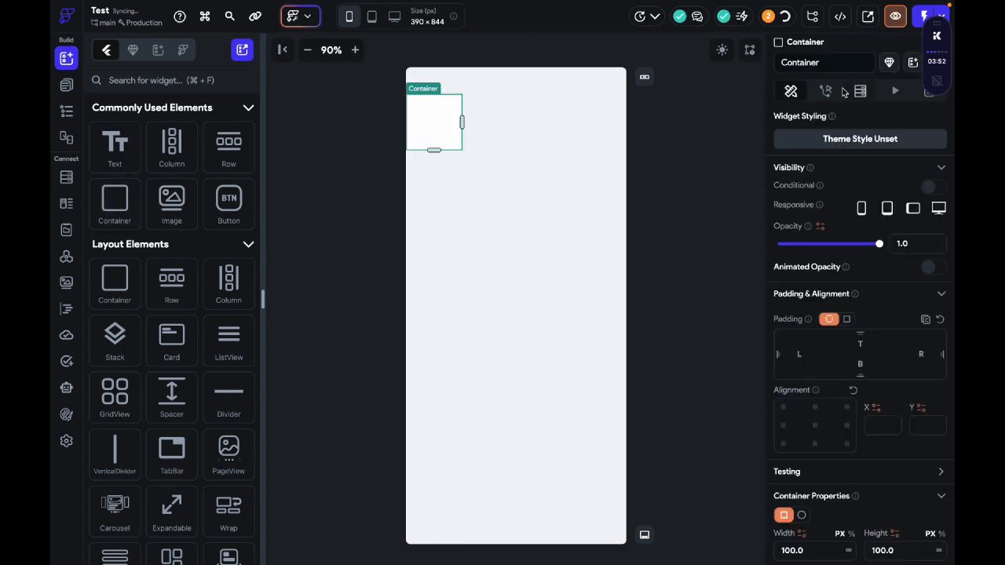
Step: Enable Display Device Bezel in the canvas preview settings
{"action": "left_click", "coordinate": [750, 49]}
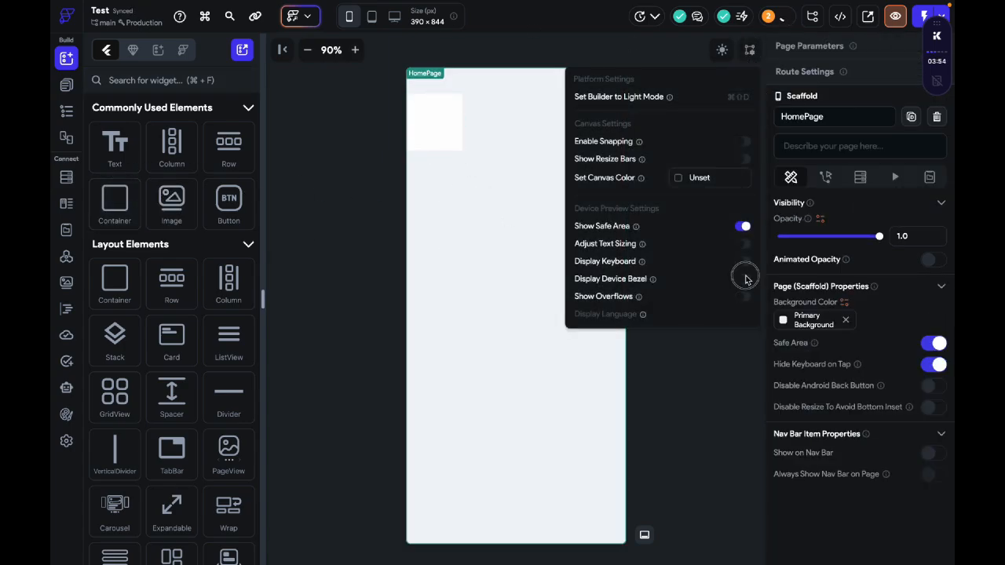
{"action": "left_click", "coordinate": [747, 280]}
{"action": "left_click", "coordinate": [717, 344]}
Step: Set the HomePage container's width and height to 100 percent each
{"action": "left_click", "coordinate": [445, 135]}
{"action": "scroll", "coordinate": [853, 367], "scroll_direction": "down", "scroll_amount": 4}
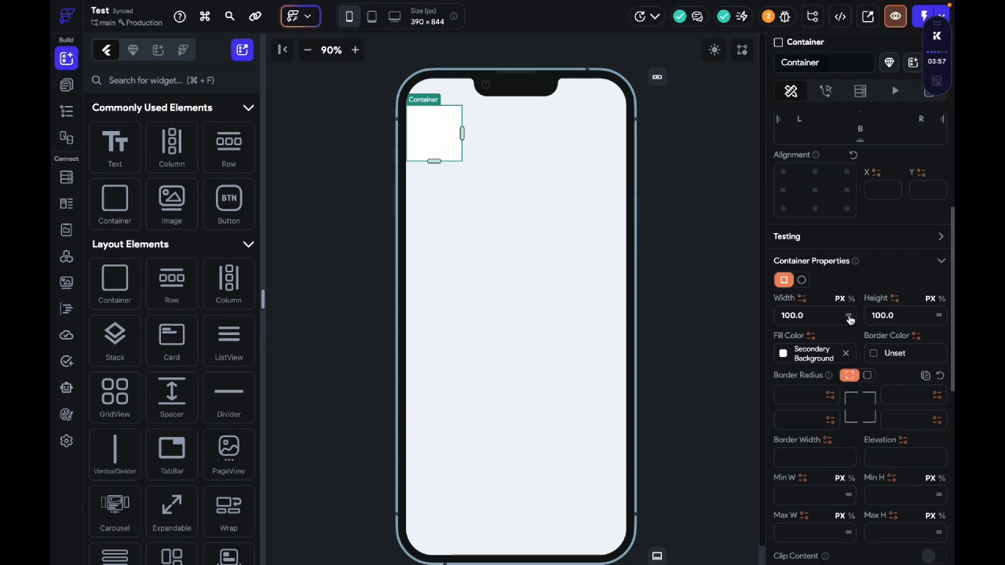
{"action": "left_click", "coordinate": [851, 298]}
{"action": "type", "text": "100"}
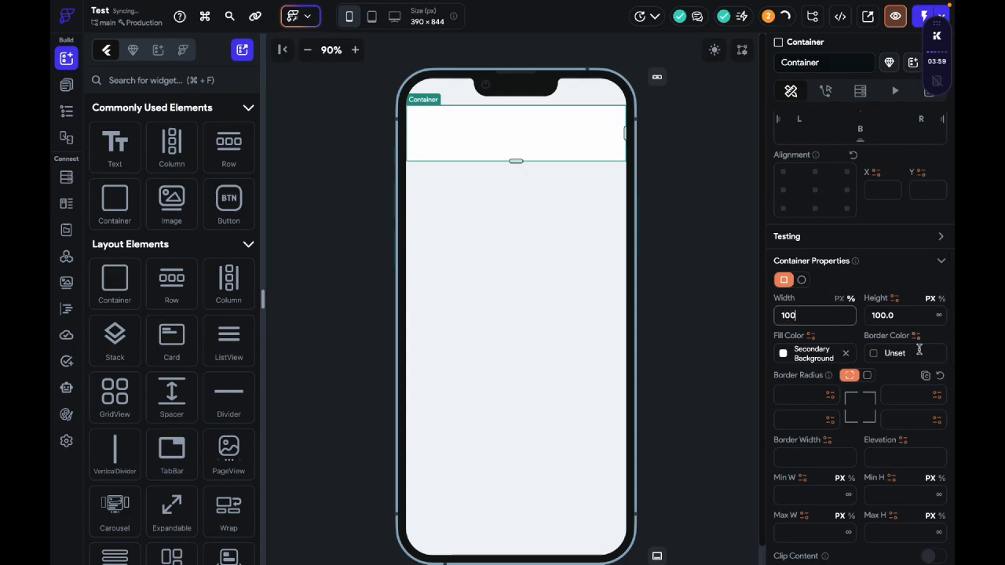
{"action": "left_click", "coordinate": [941, 298]}
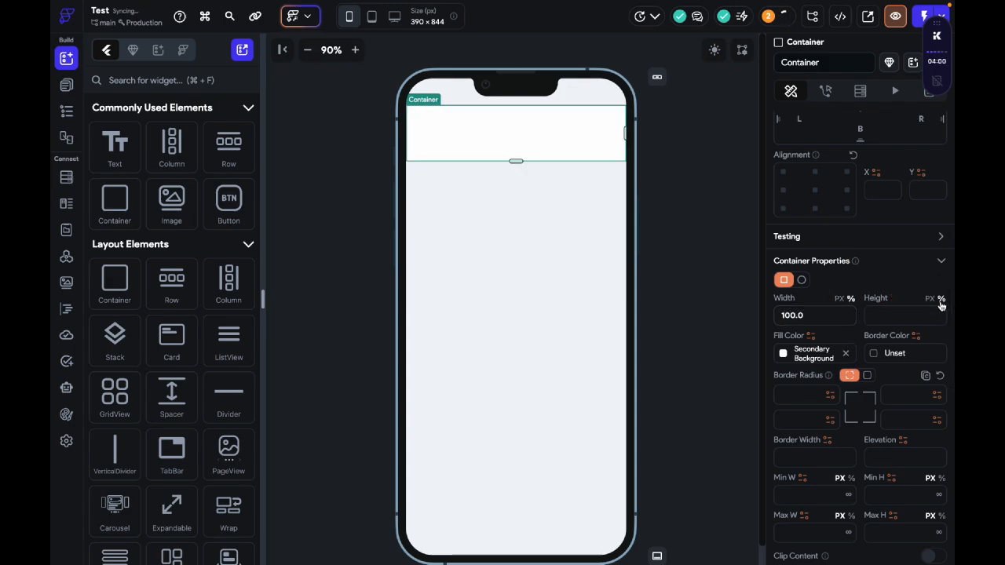
{"action": "left_click", "coordinate": [895, 316]}
{"action": "type", "text": "100"}
{"action": "key", "text": "Return"}
{"action": "scroll", "coordinate": [823, 156], "scroll_direction": "up", "scroll_amount": 1}
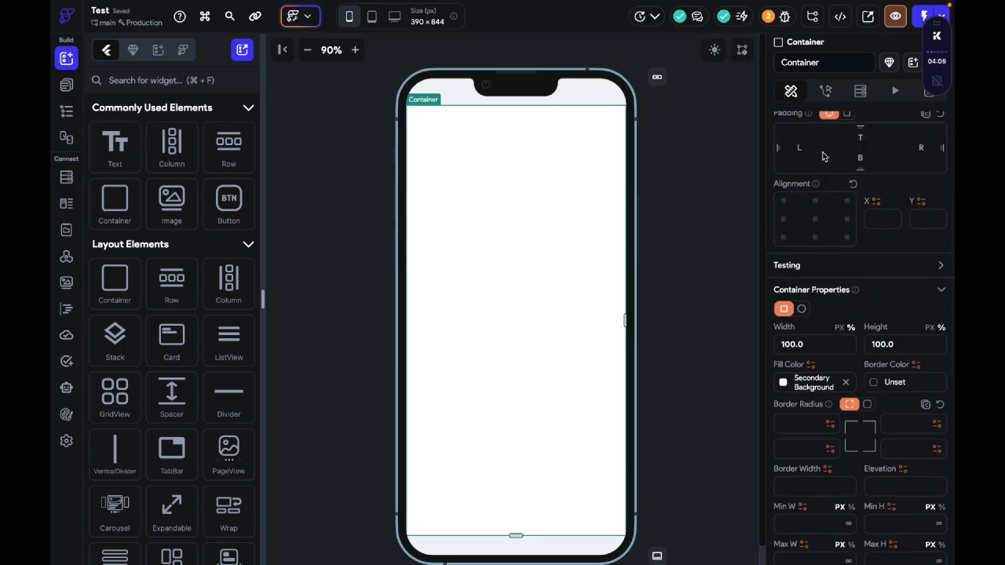
Step: Give the container a uniform padding of 10 on all sides
{"action": "scroll", "coordinate": [823, 156], "scroll_direction": "up", "scroll_amount": 3}
{"action": "left_click", "coordinate": [845, 210]}
{"action": "left_click", "coordinate": [903, 229]}
{"action": "type", "text": "16"}
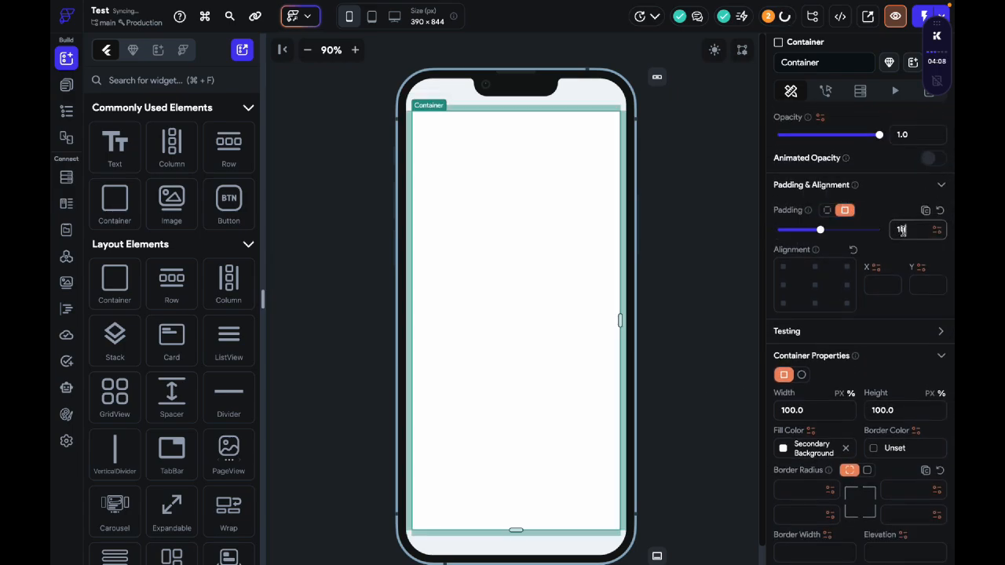
Step: Give the container a uniform border radius of 10 and deselect it
{"action": "scroll", "coordinate": [863, 314], "scroll_direction": "down", "scroll_amount": 5}
{"action": "left_click", "coordinate": [865, 193]}
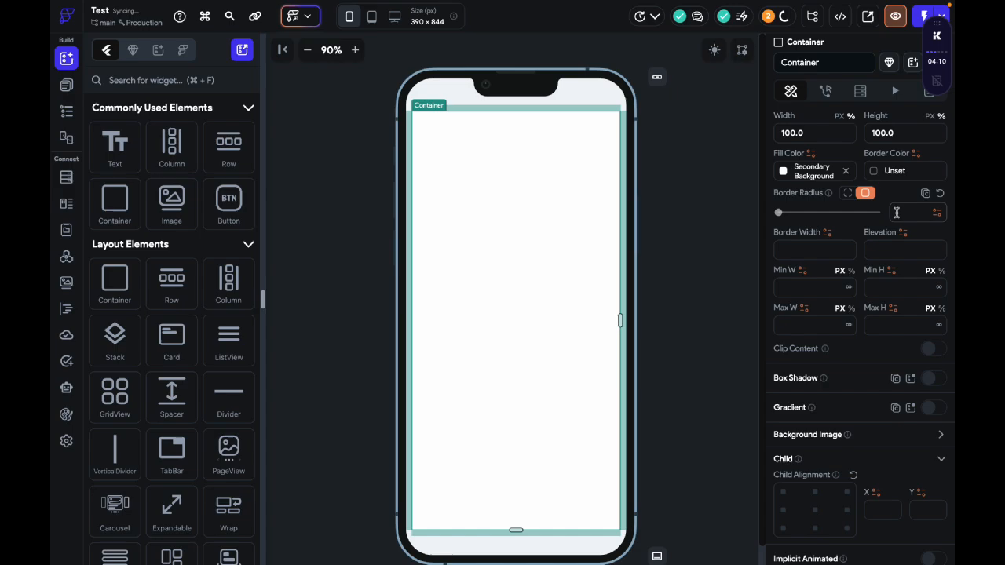
{"action": "left_click", "coordinate": [899, 212]}
{"action": "scroll", "coordinate": [806, 278], "scroll_direction": "up", "scroll_amount": 1}
{"action": "left_click", "coordinate": [873, 183]}
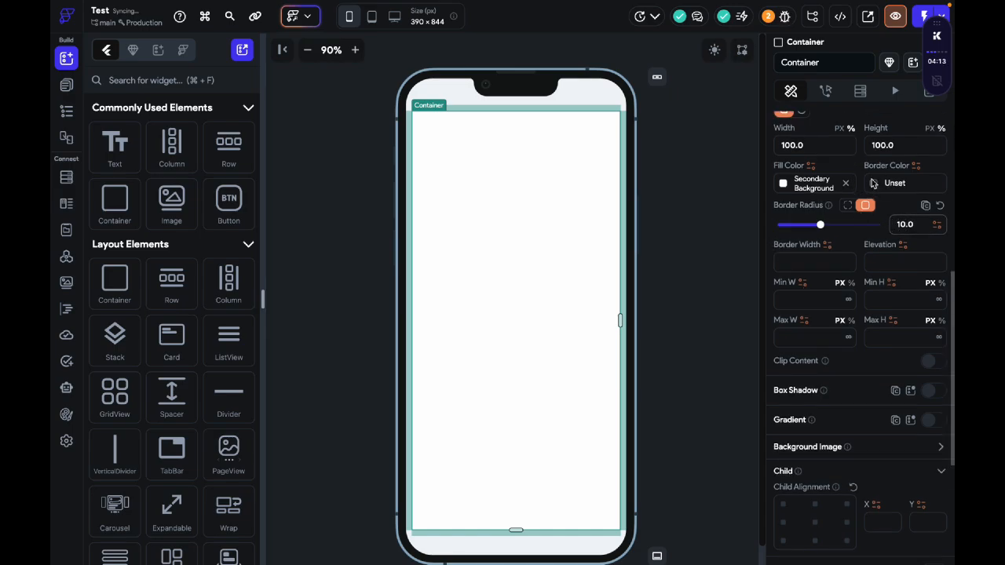
{"action": "left_click", "coordinate": [687, 375]}
{"action": "left_click", "coordinate": [687, 102]}
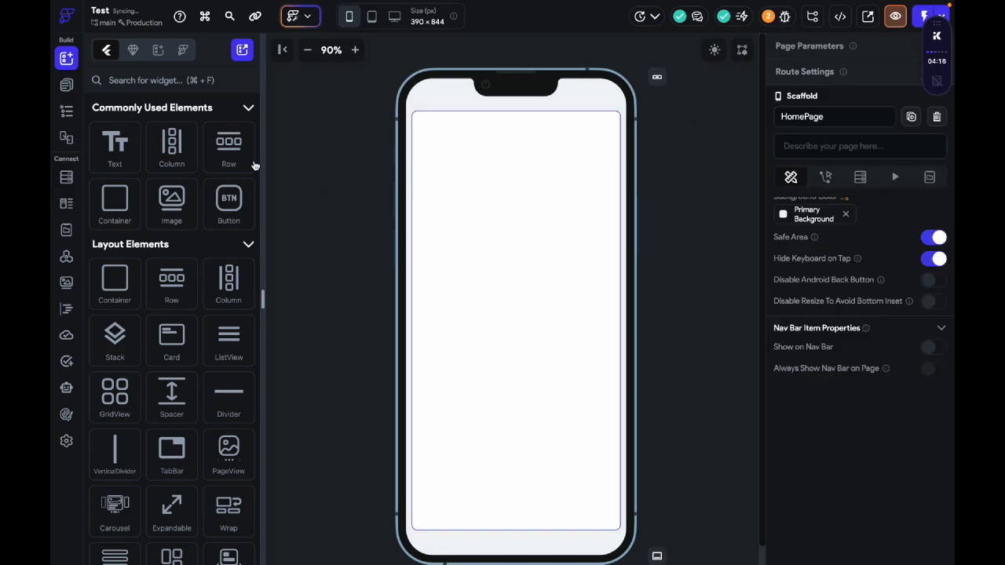
Step: Add a Column inside the container with uniform padding of 10 and its main axis aligned to the end
{"action": "left_click_drag", "start_coordinate": [171, 146], "coordinate": [525, 199]}
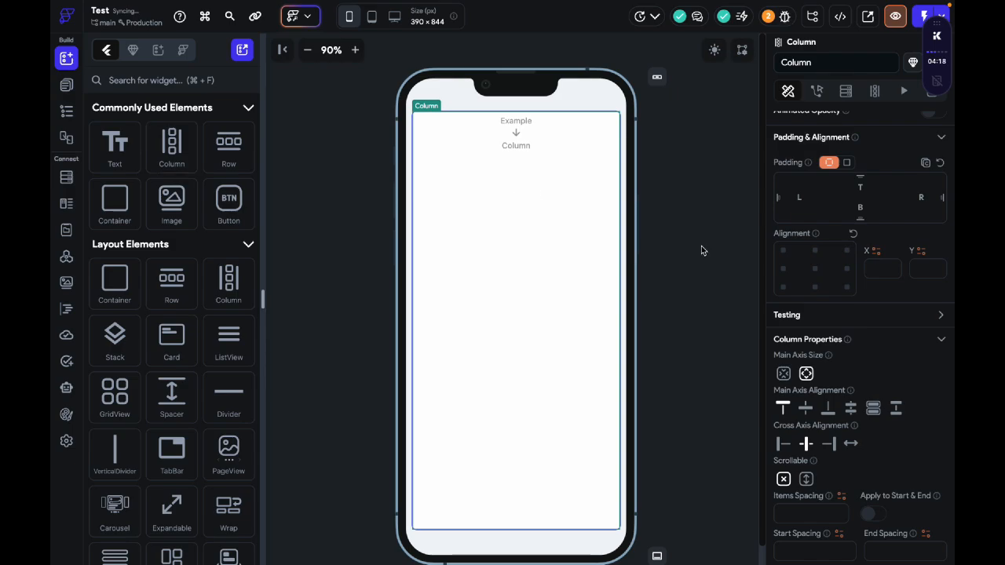
{"action": "left_click", "coordinate": [846, 162]}
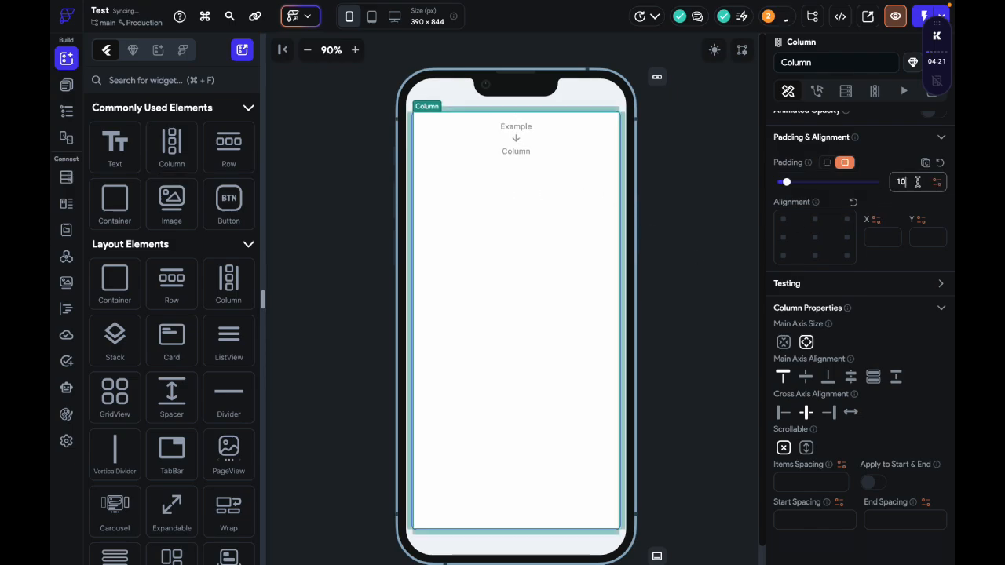
{"action": "scroll", "coordinate": [848, 431], "scroll_direction": "down", "scroll_amount": 3}
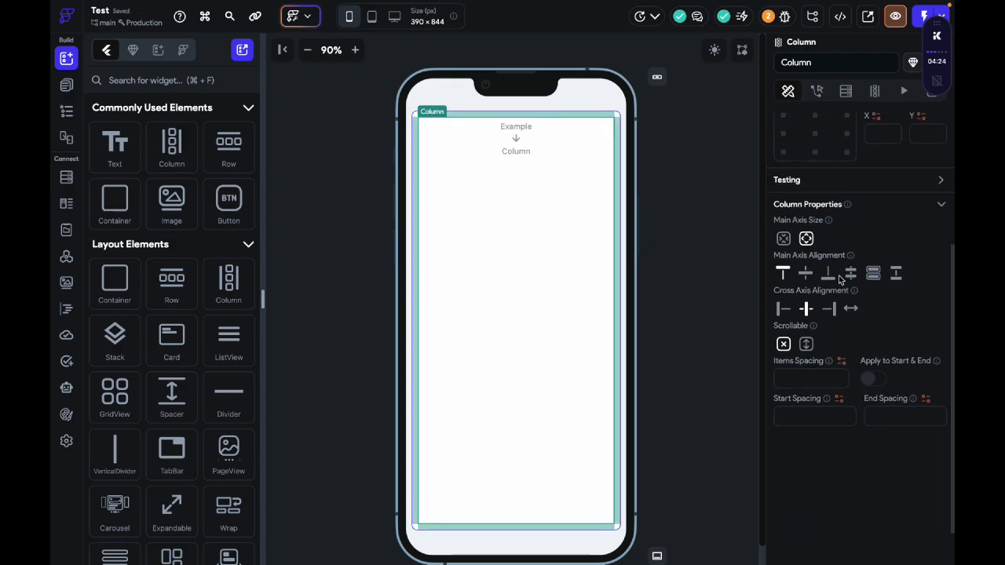
{"action": "left_click", "coordinate": [830, 275]}
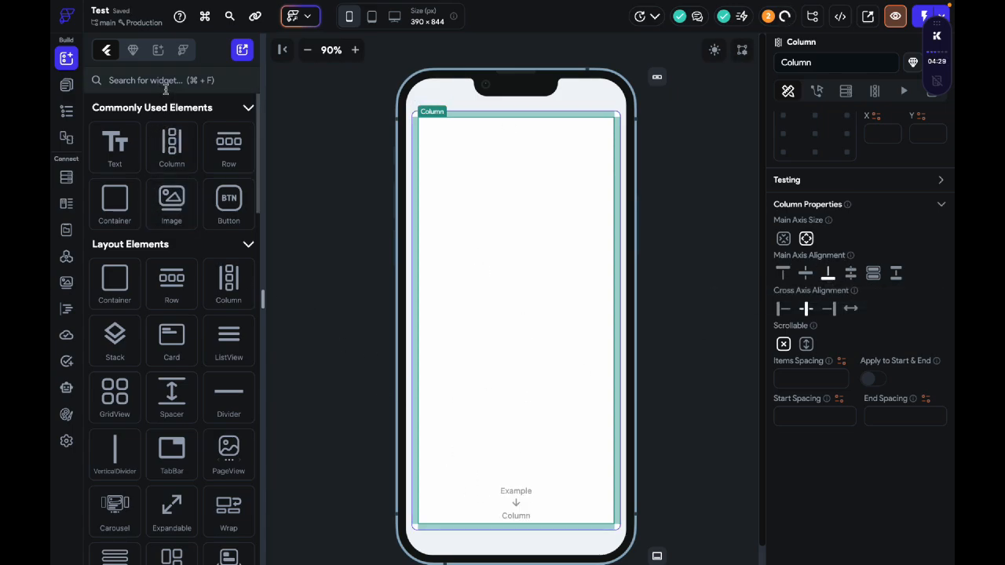
{"action": "left_click_drag", "start_coordinate": [120, 206], "coordinate": [619, 498]}
{"action": "left_click_drag", "start_coordinate": [519, 524], "coordinate": [518, 513]}
{"action": "key", "text": "Delete"}
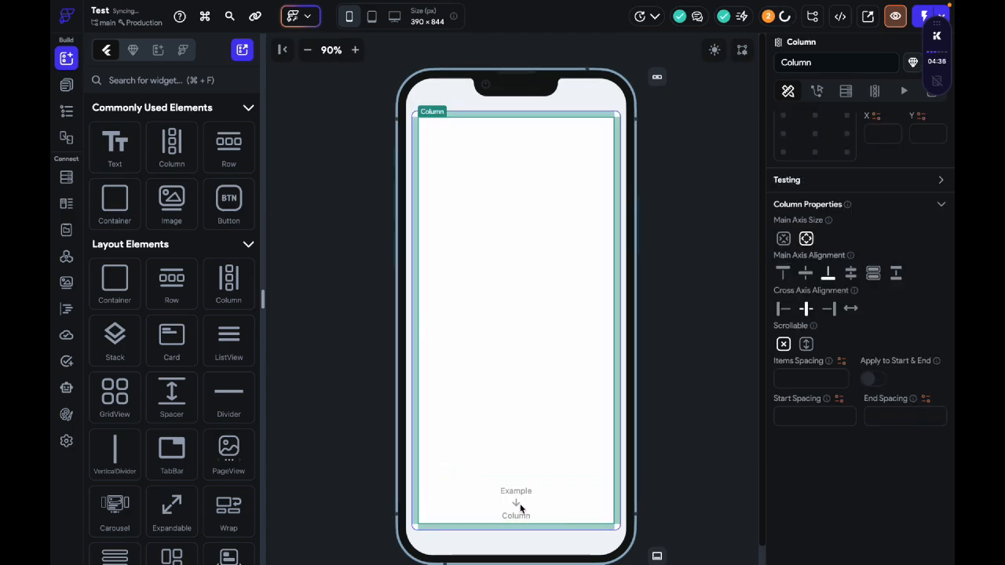
Step: Find the TextField widget by searching for text and add it to the column
{"action": "left_click", "coordinate": [182, 80]}
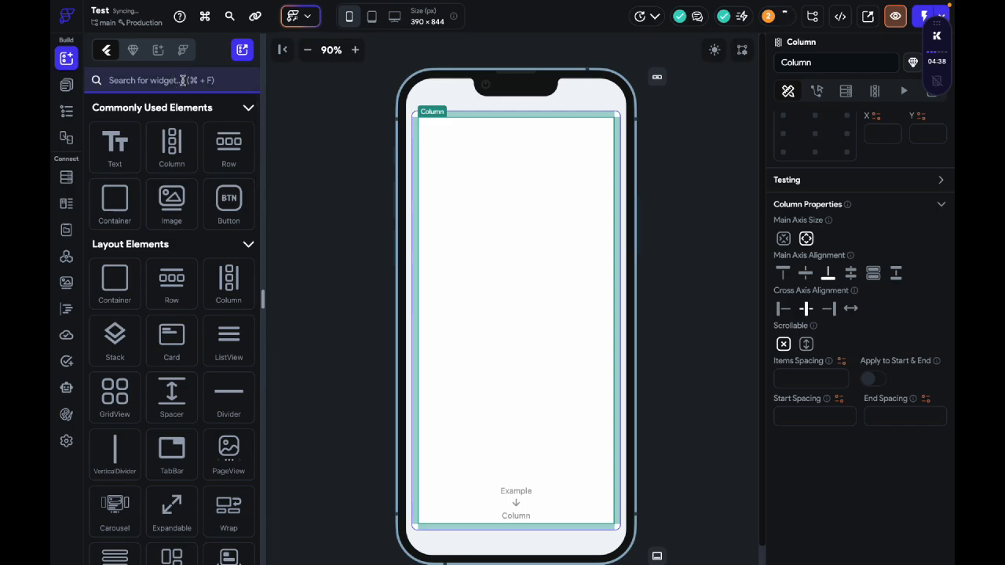
{"action": "type", "text": "text"}
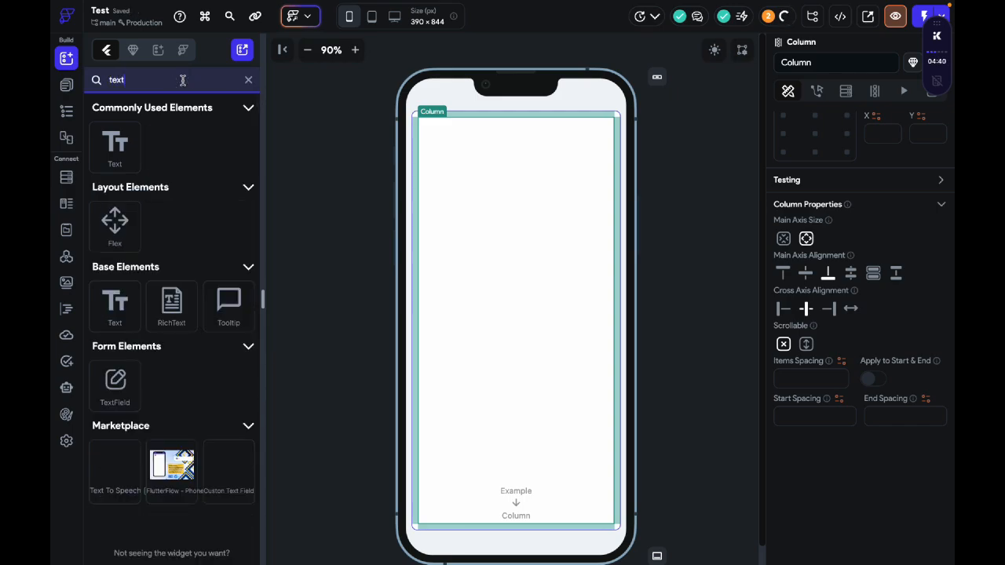
{"action": "left_click_drag", "start_coordinate": [135, 377], "coordinate": [547, 476]}
{"action": "scroll", "coordinate": [809, 448], "scroll_direction": "down", "scroll_amount": 3}
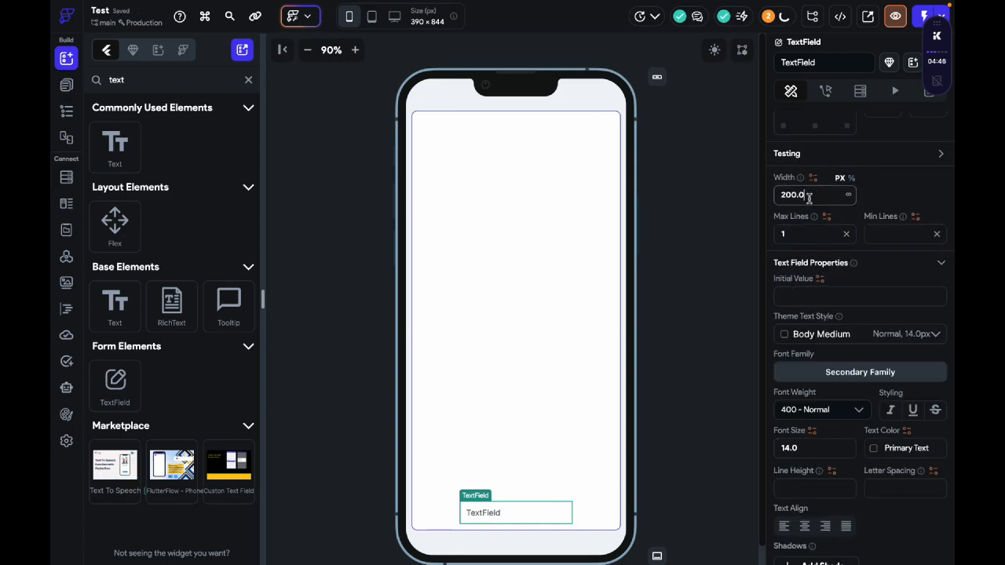
Step: Wrap the TextField in a Row and select the TextField again
{"action": "right_click", "coordinate": [532, 512]}
{"action": "left_click", "coordinate": [610, 287]}
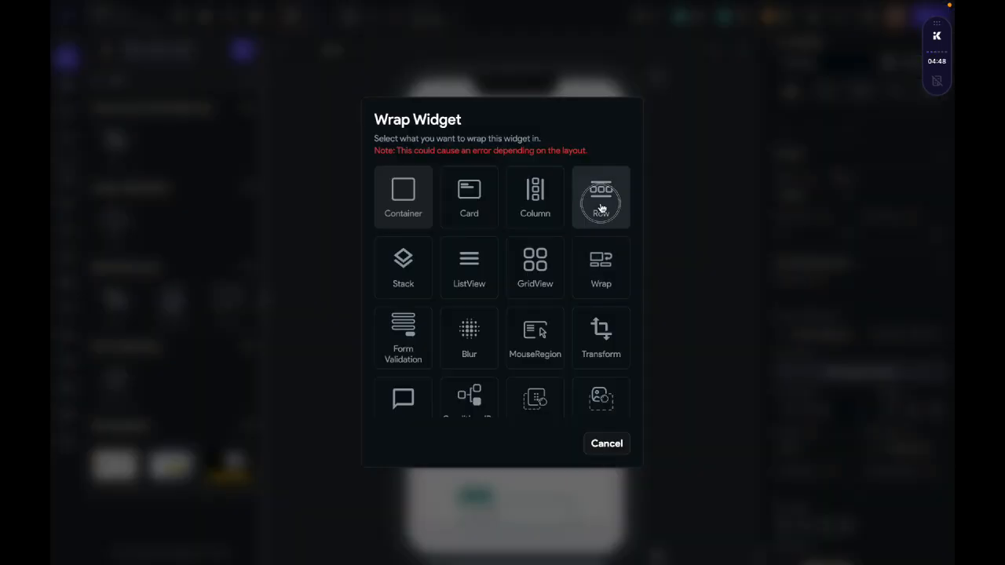
{"action": "left_click", "coordinate": [602, 206]}
{"action": "left_click", "coordinate": [517, 515]}
{"action": "scroll", "coordinate": [868, 201], "scroll_direction": "up", "scroll_amount": 3}
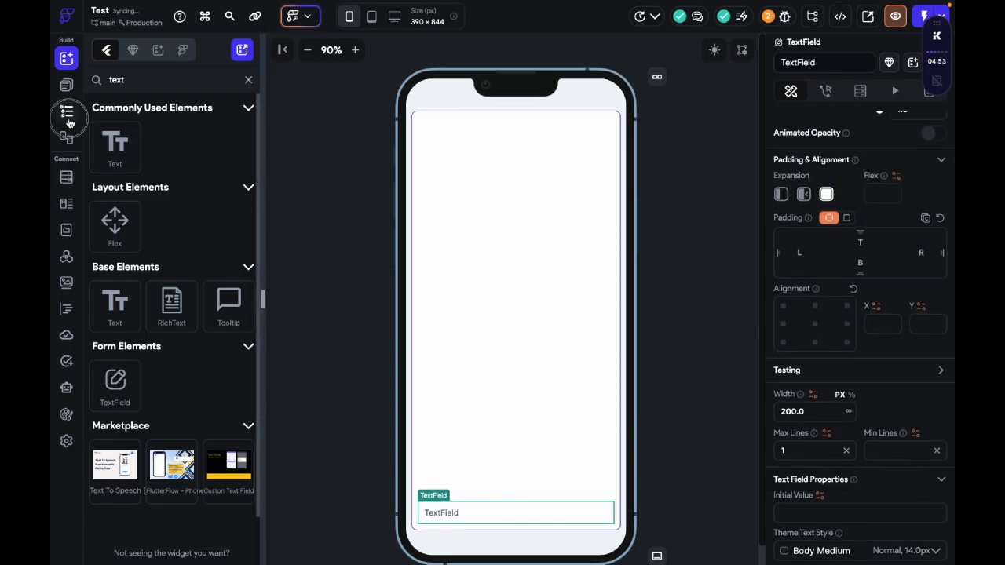
Step: Add an Icon widget to the Row beside the TextField
{"action": "left_click", "coordinate": [66, 111]}
{"action": "left_click", "coordinate": [232, 172]}
{"action": "type", "text": "icon"}
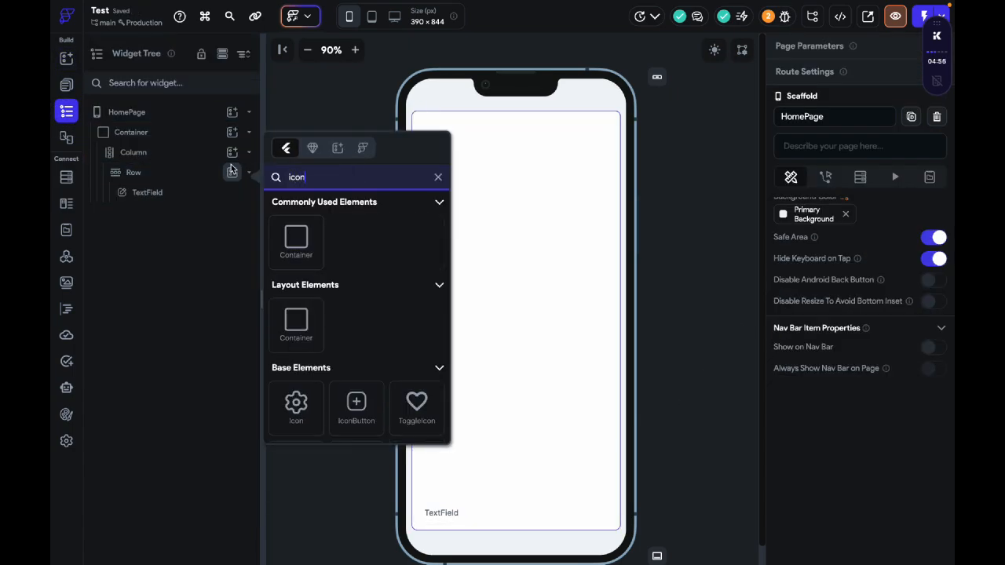
{"action": "left_click", "coordinate": [295, 403]}
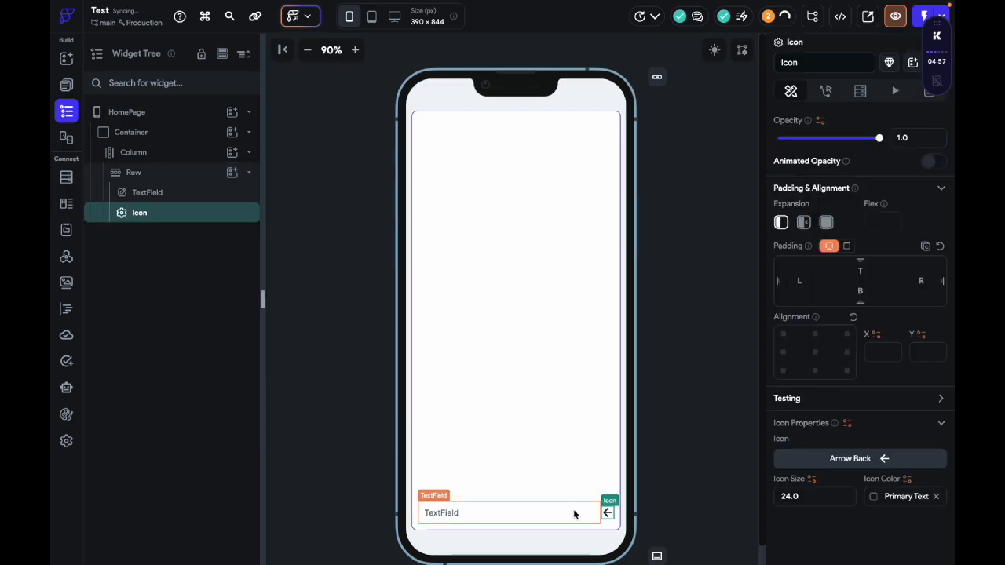
Step: Set the items spacing of the Row holding the TextField and icon to 20
{"action": "left_click", "coordinate": [602, 520]}
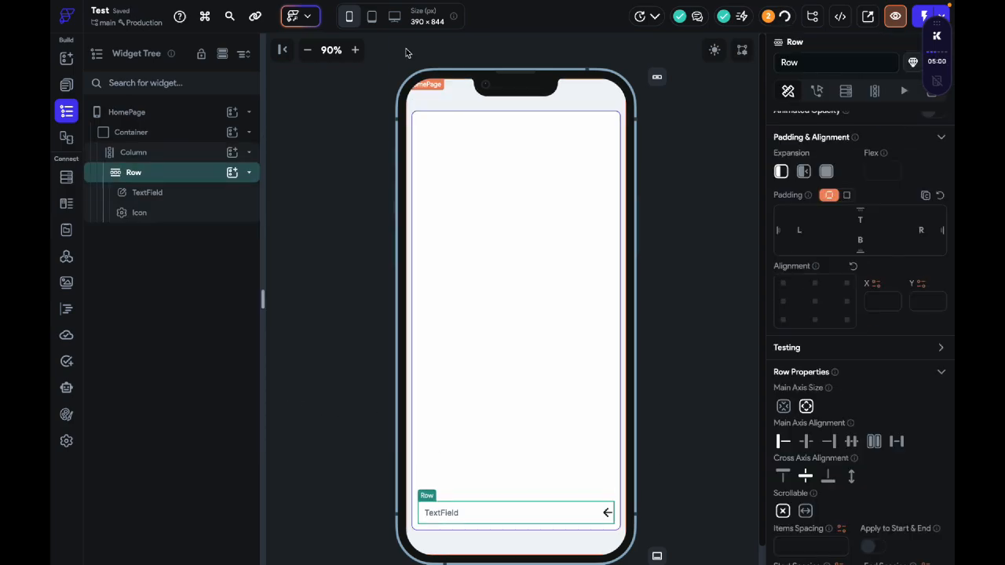
{"action": "left_click", "coordinate": [355, 50]}
{"action": "left_click", "coordinate": [355, 50]}
{"action": "left_click", "coordinate": [355, 50]}
{"action": "left_click", "coordinate": [356, 50]}
{"action": "scroll", "coordinate": [519, 314], "scroll_direction": "down", "scroll_amount": 5}
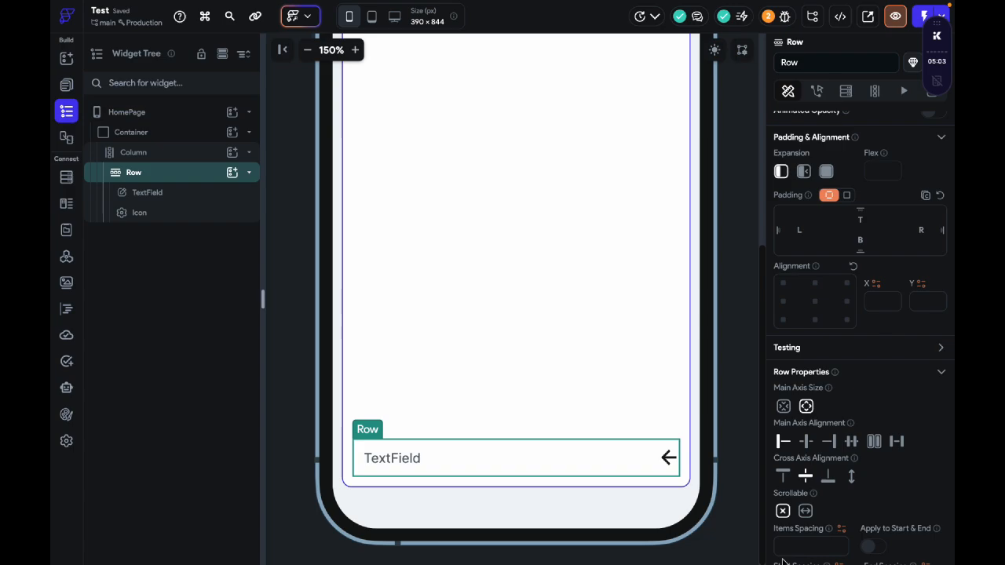
{"action": "scroll", "coordinate": [817, 520], "scroll_direction": "down", "scroll_amount": 1}
{"action": "scroll", "coordinate": [817, 520], "scroll_direction": "down", "scroll_amount": 2}
{"action": "type", "text": "20"}
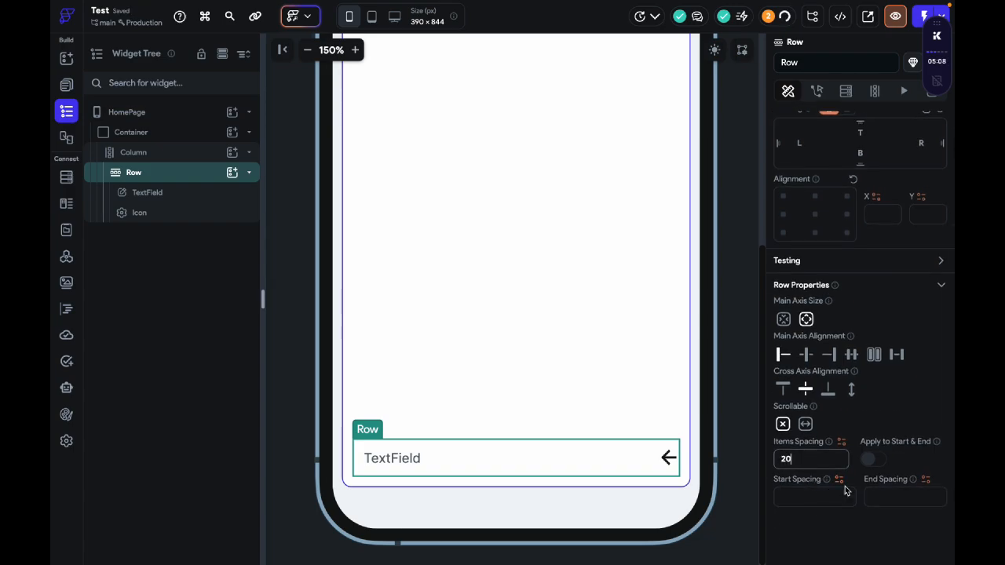
Step: Change the icon beside the TextField to Send Rounded by searching the icon library for send
{"action": "left_click", "coordinate": [664, 458]}
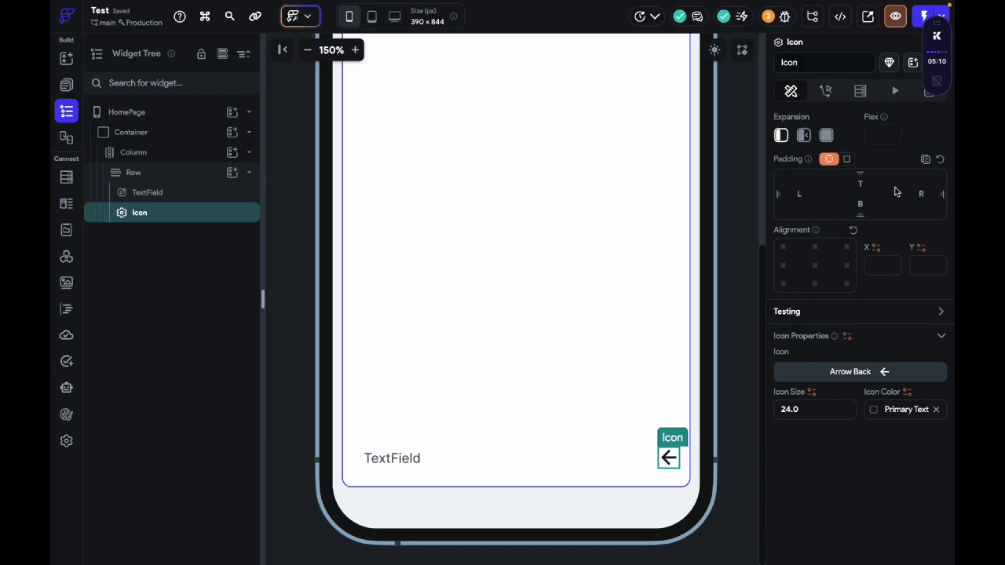
{"action": "left_click", "coordinate": [842, 365]}
{"action": "type", "text": "send"}
{"action": "left_click", "coordinate": [409, 236]}
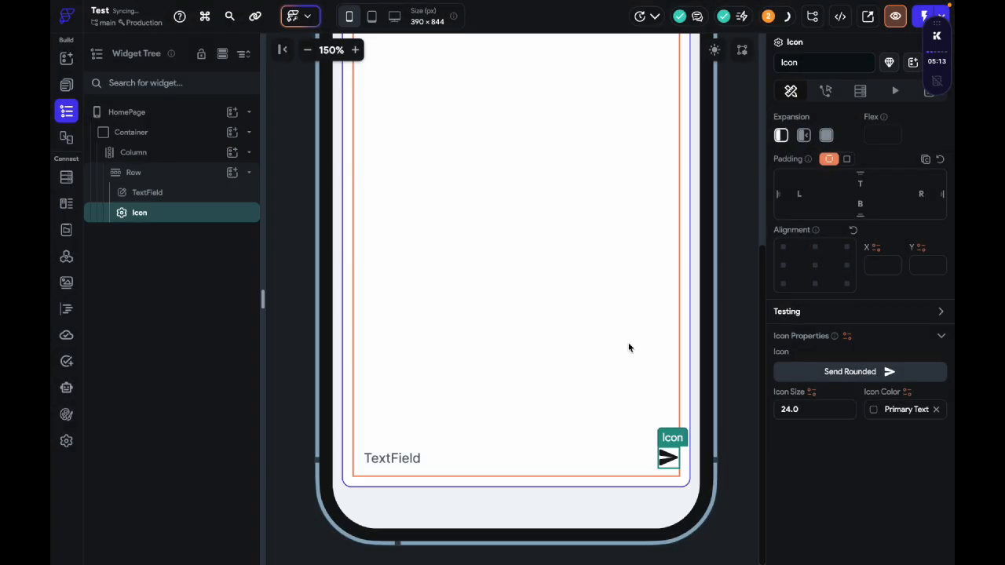
Step: Give the TextField a Primary border color and a border radius of 10
{"action": "left_click", "coordinate": [620, 459]}
{"action": "scroll", "coordinate": [860, 402], "scroll_direction": "down", "scroll_amount": 8}
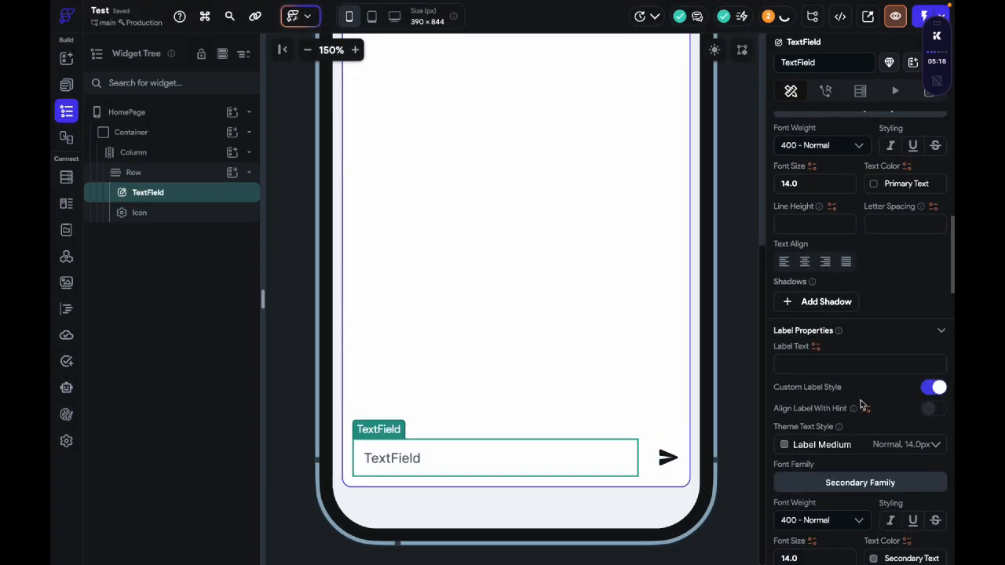
{"action": "scroll", "coordinate": [861, 404], "scroll_direction": "down", "scroll_amount": 5}
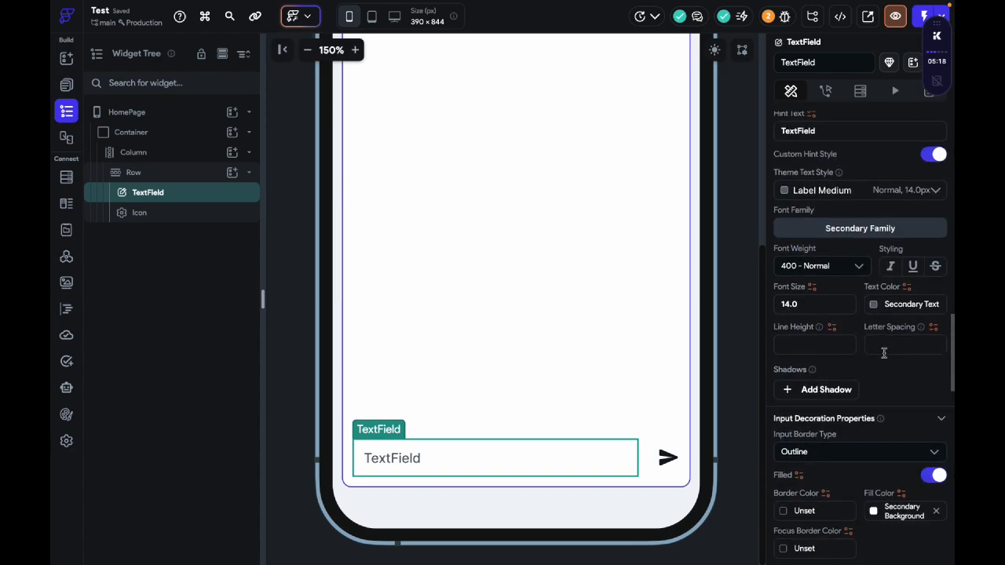
{"action": "left_click", "coordinate": [801, 397]}
{"action": "left_click", "coordinate": [609, 369]}
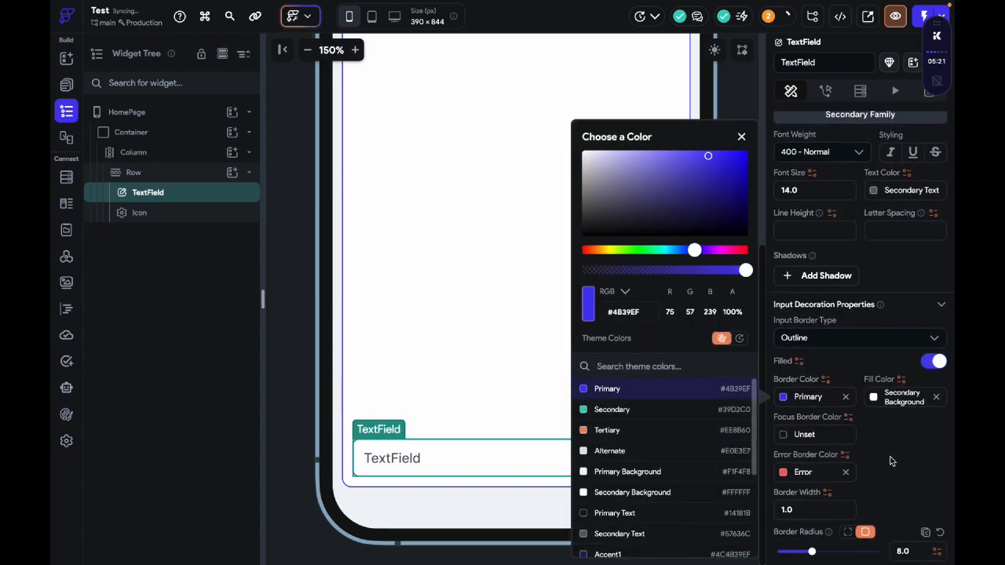
{"action": "left_click", "coordinate": [870, 478]}
{"action": "scroll", "coordinate": [812, 523], "scroll_direction": "down", "scroll_amount": 1}
{"action": "scroll", "coordinate": [812, 502], "scroll_direction": "down", "scroll_amount": 3}
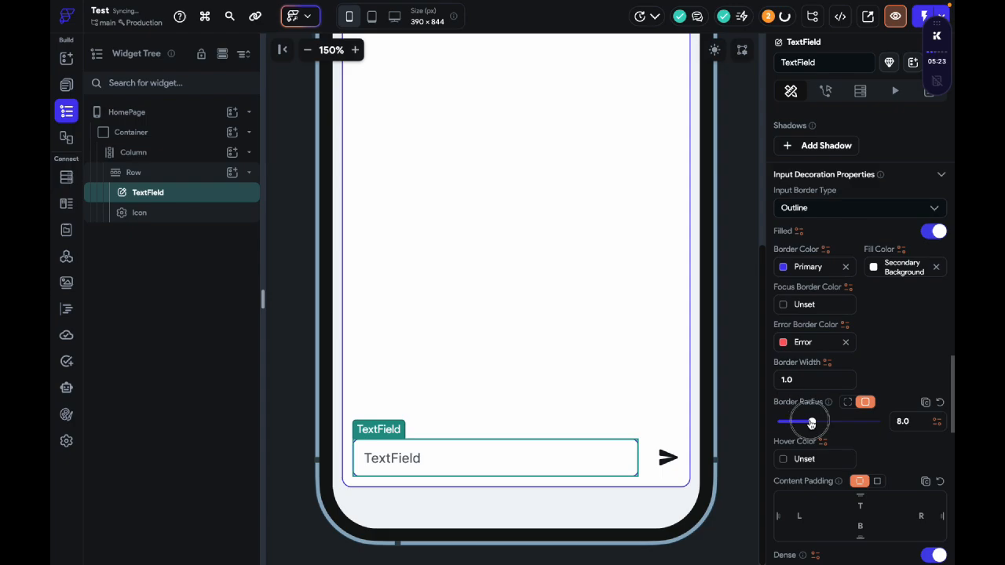
{"action": "mouse_move", "coordinate": [812, 423]}
{"action": "left_mouse_down"}
{"action": "mouse_move", "coordinate": [828, 423]}
{"action": "mouse_move", "coordinate": [819, 421]}
{"action": "left_mouse_up"}
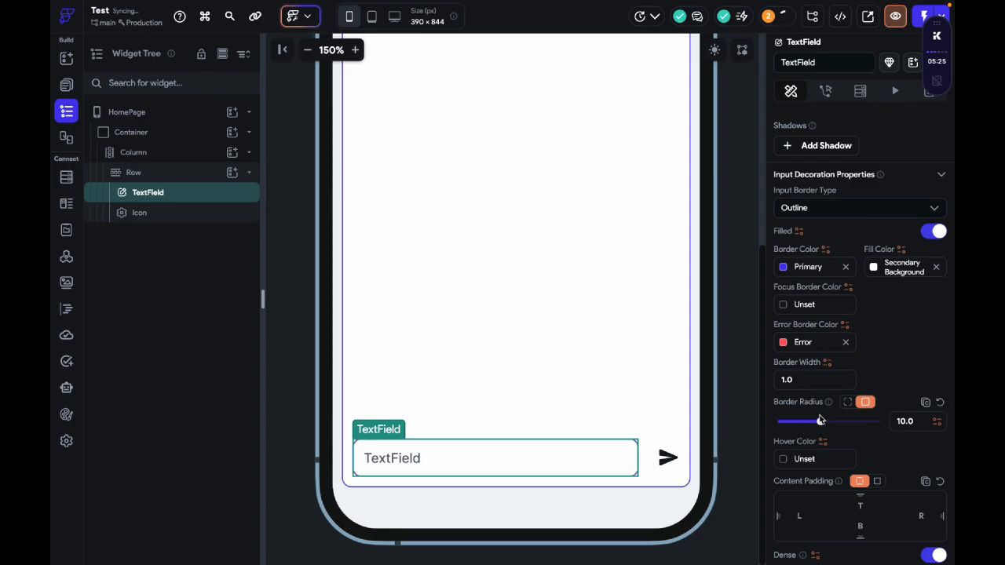
{"action": "left_click", "coordinate": [704, 428]}
Step: Delete the Icon from the Row and add an IconButton to the Row in its place
{"action": "left_click", "coordinate": [667, 462]}
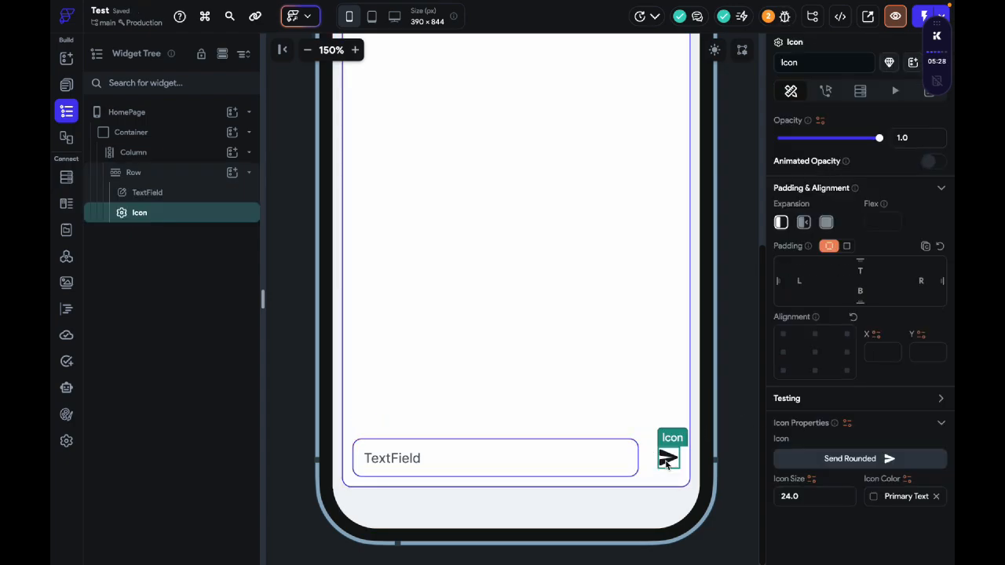
{"action": "key", "text": "Delete"}
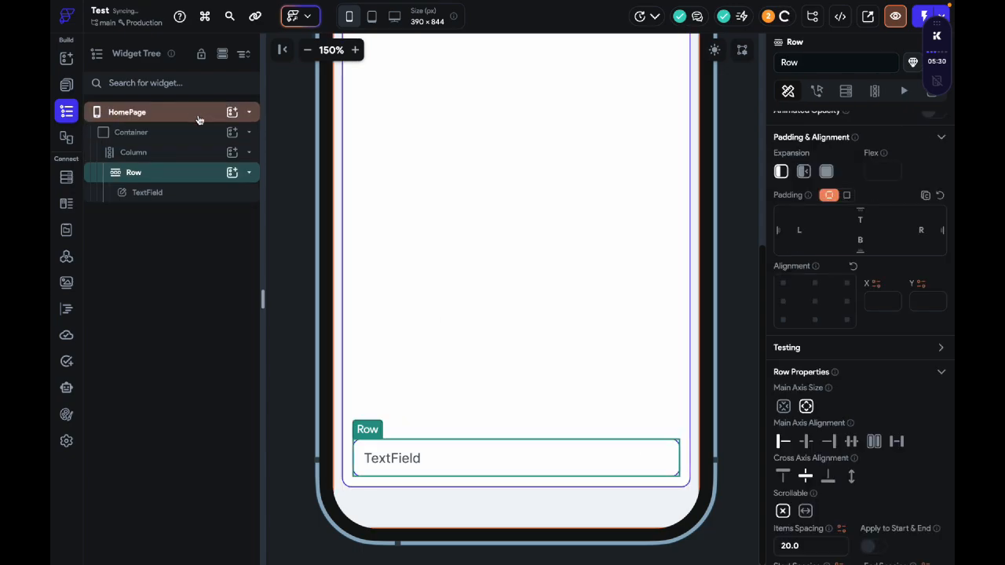
{"action": "left_click", "coordinate": [232, 173]}
{"action": "type", "text": "icon"}
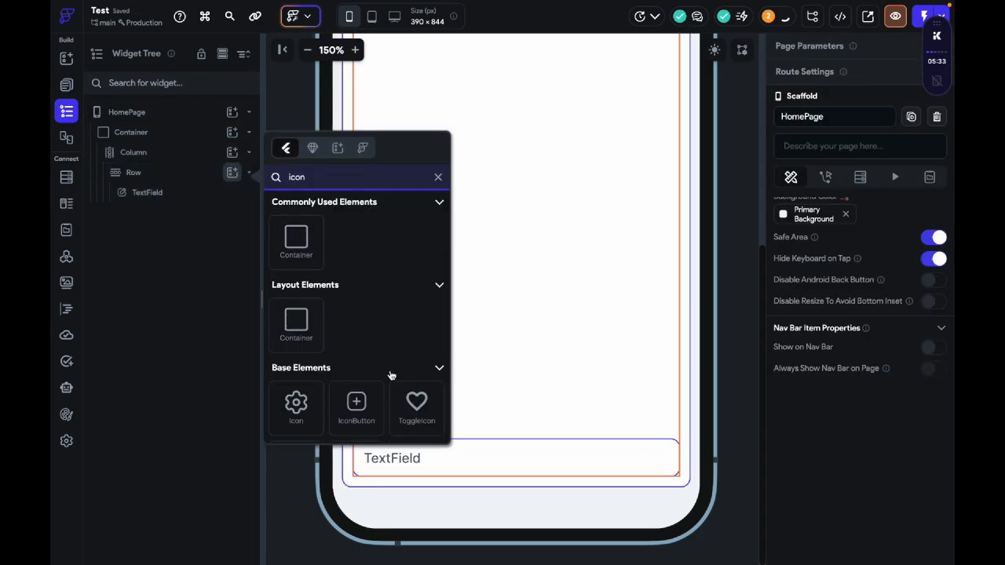
{"action": "left_click", "coordinate": [356, 405]}
Step: Set the IconButton's icon to a Material send arrow by searching the icon library for send
{"action": "scroll", "coordinate": [835, 240], "scroll_direction": "down", "scroll_amount": 5}
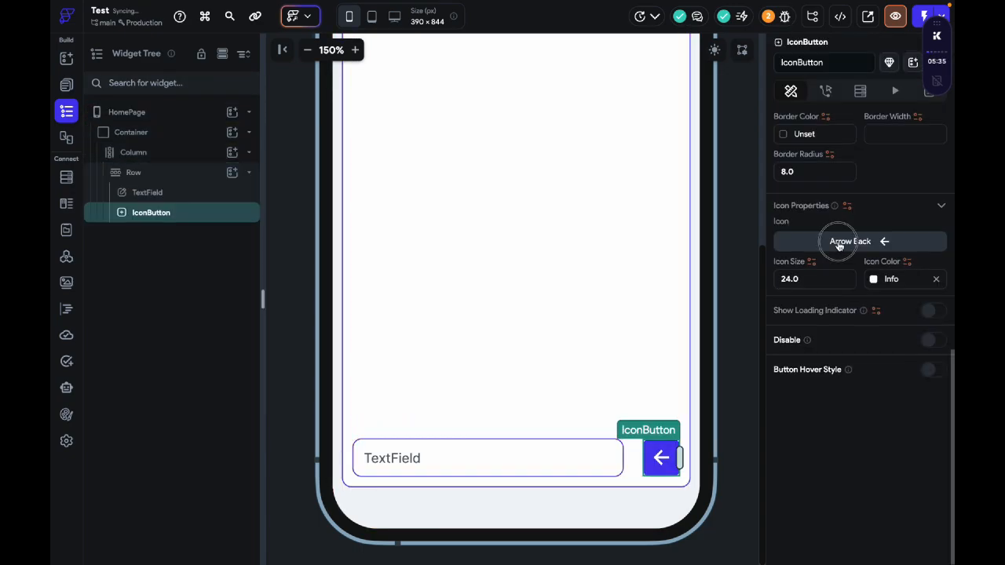
{"action": "left_click", "coordinate": [835, 242]}
{"action": "type", "text": "send"}
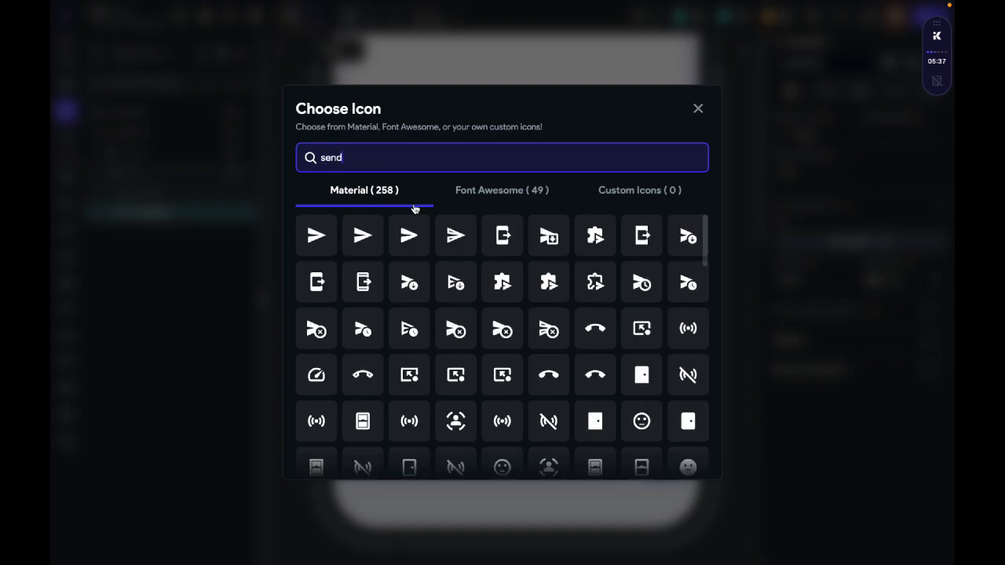
{"action": "left_click", "coordinate": [456, 235]}
{"action": "left_click", "coordinate": [744, 342]}
Step: Find the ListView widget by searching for list, add it above the TextField row, and expand it to fill the Column's available space
{"action": "scroll", "coordinate": [494, 213], "scroll_direction": "up", "scroll_amount": 5}
{"action": "left_click", "coordinate": [307, 50]}
{"action": "left_click", "coordinate": [308, 50]}
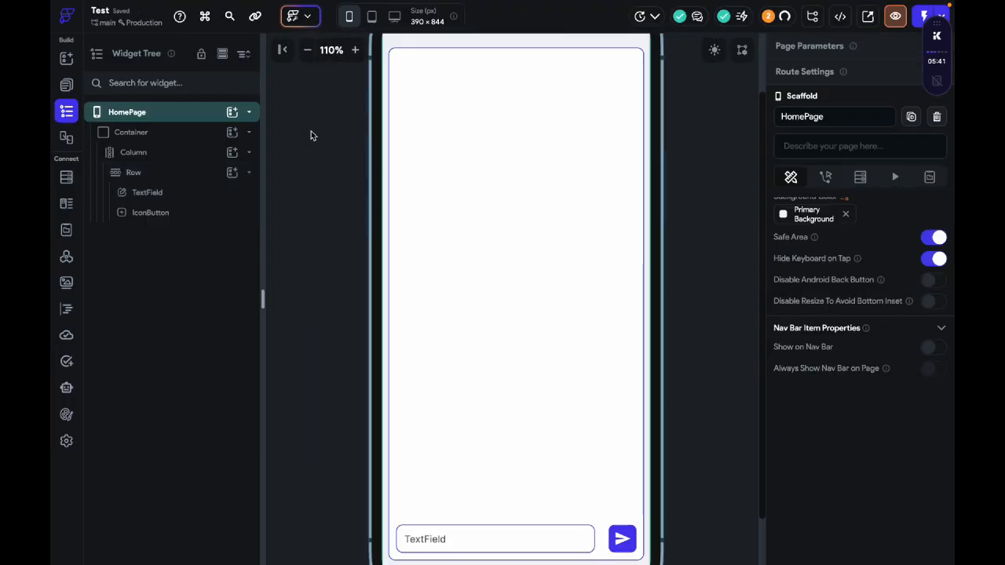
{"action": "scroll", "coordinate": [311, 227], "scroll_direction": "down", "scroll_amount": 2}
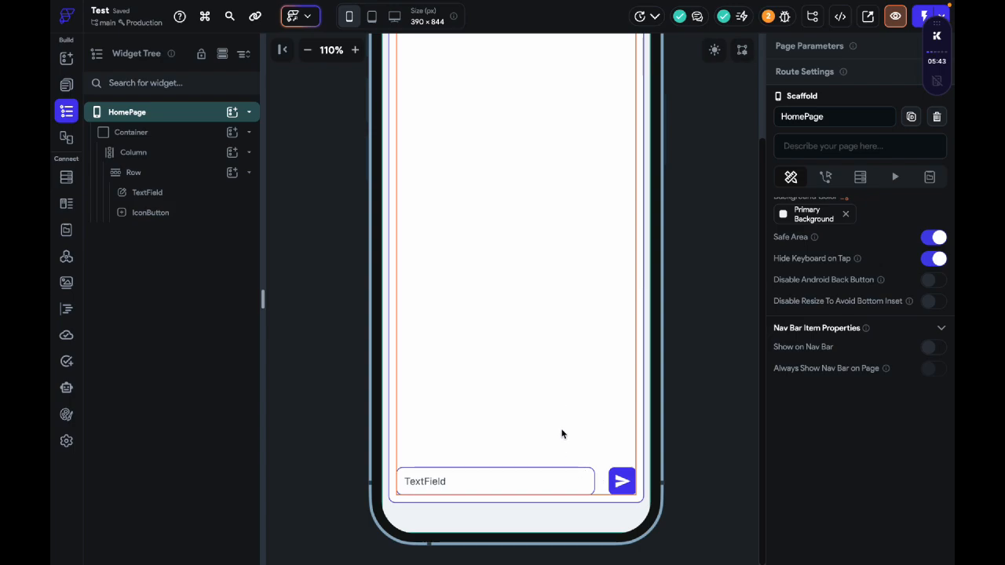
{"action": "scroll", "coordinate": [563, 432], "scroll_direction": "up", "scroll_amount": 3}
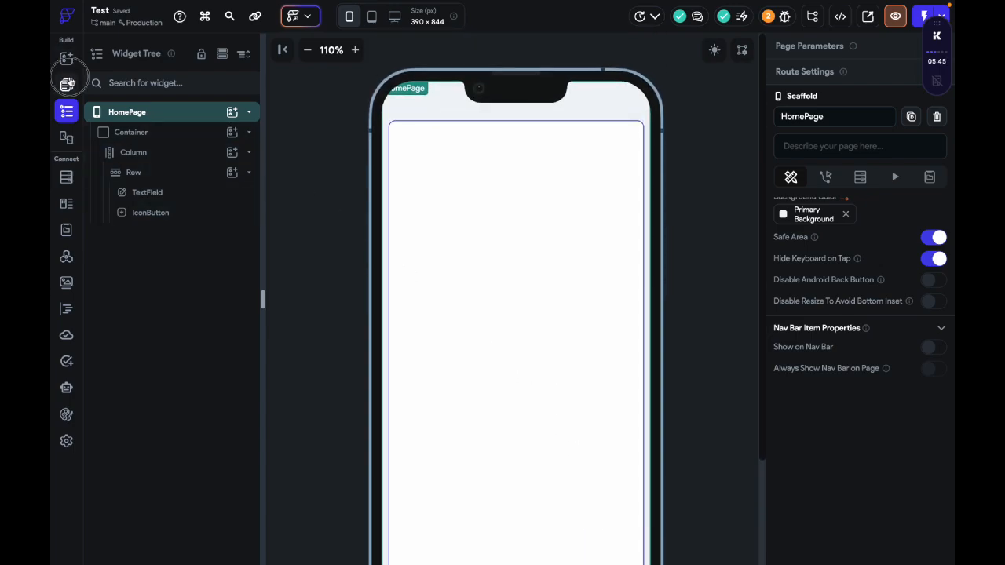
{"action": "left_click", "coordinate": [66, 85]}
{"action": "left_click", "coordinate": [67, 58]}
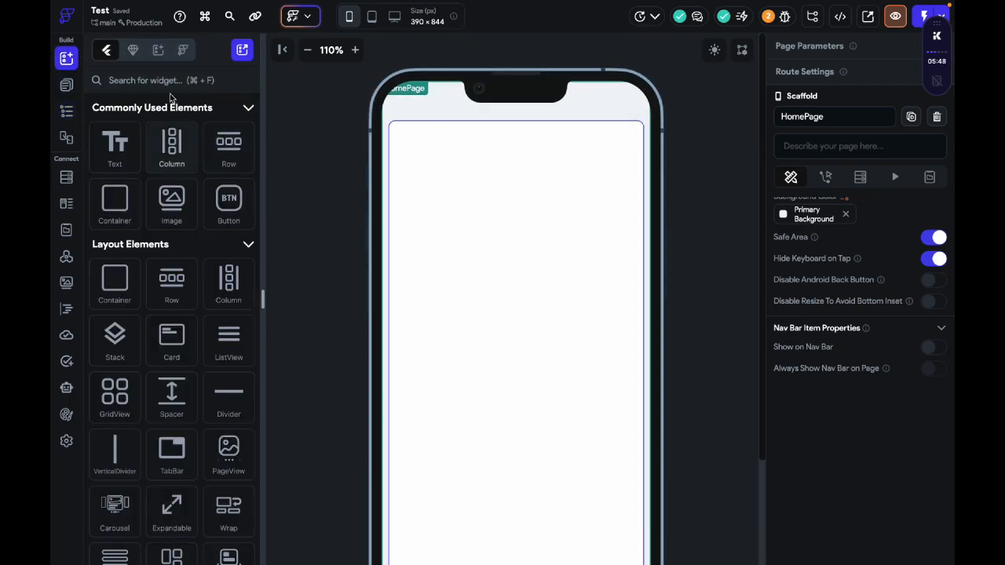
{"action": "type", "text": "list"}
{"action": "left_click", "coordinate": [114, 145]}
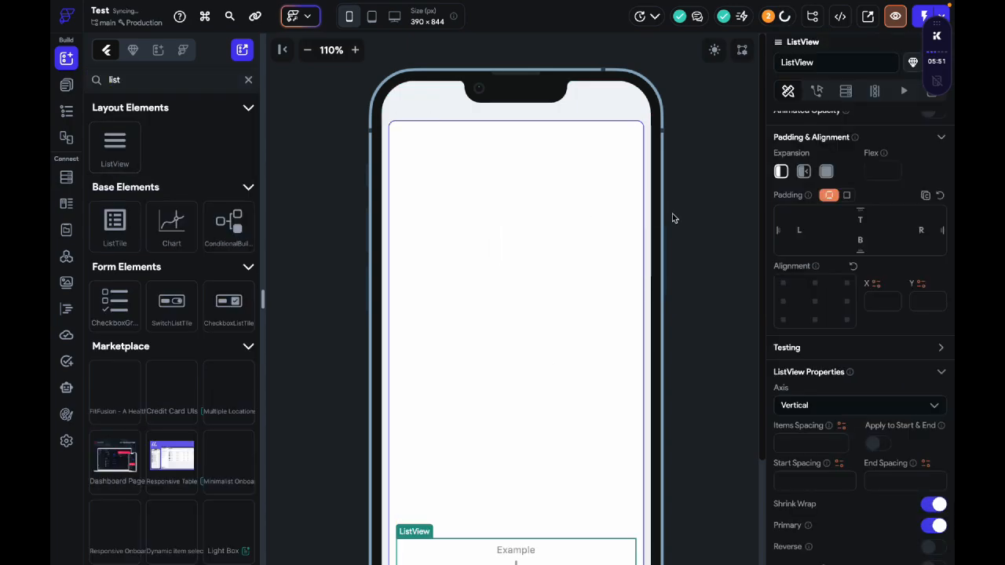
{"action": "left_click", "coordinate": [827, 171]}
{"action": "scroll", "coordinate": [747, 235], "scroll_direction": "down", "scroll_amount": 2}
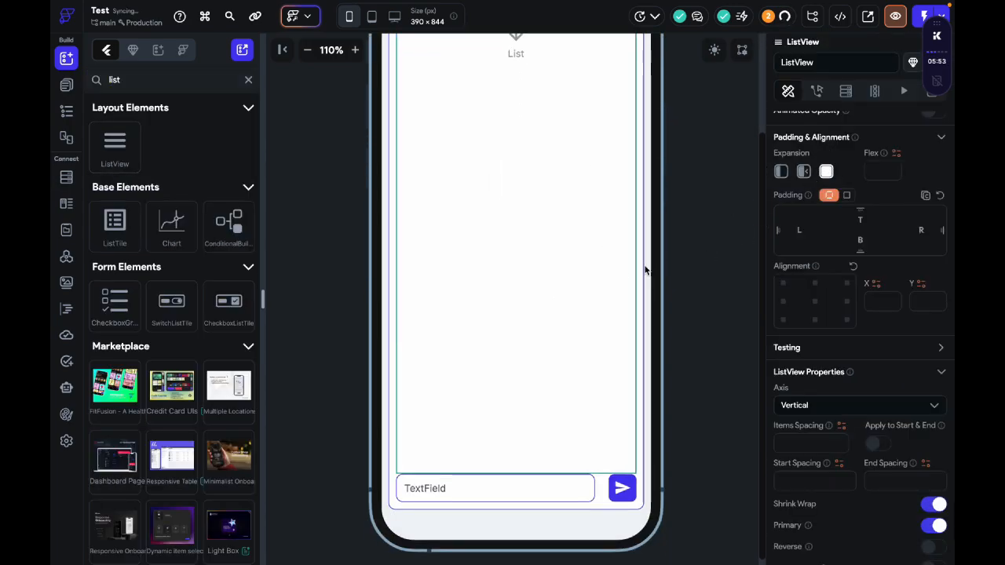
{"action": "scroll", "coordinate": [590, 262], "scroll_direction": "up", "scroll_amount": 1}
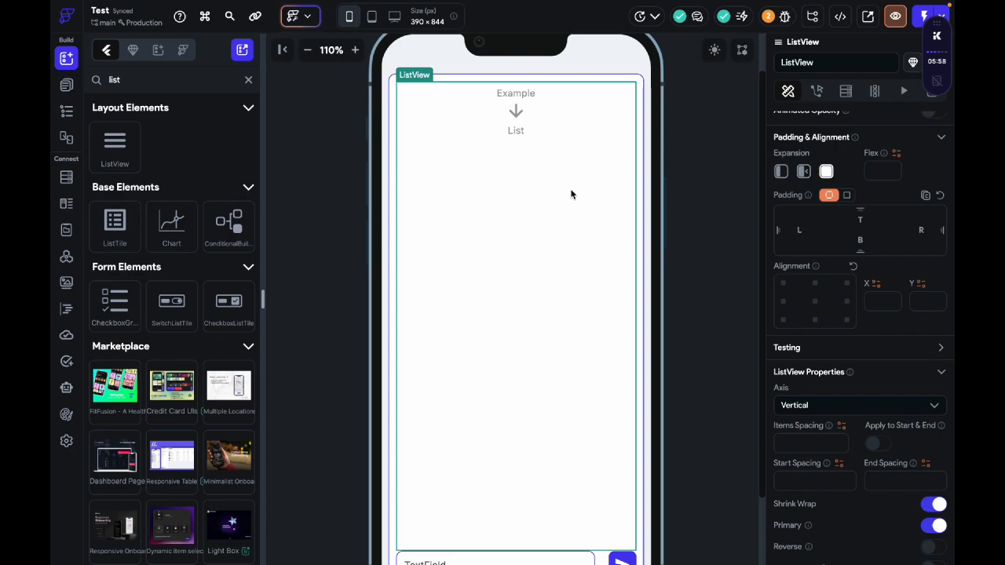
Step: Set the items spacing of the Column containing the ListView and TextField row to 20
{"action": "scroll", "coordinate": [799, 321], "scroll_direction": "down", "scroll_amount": 3}
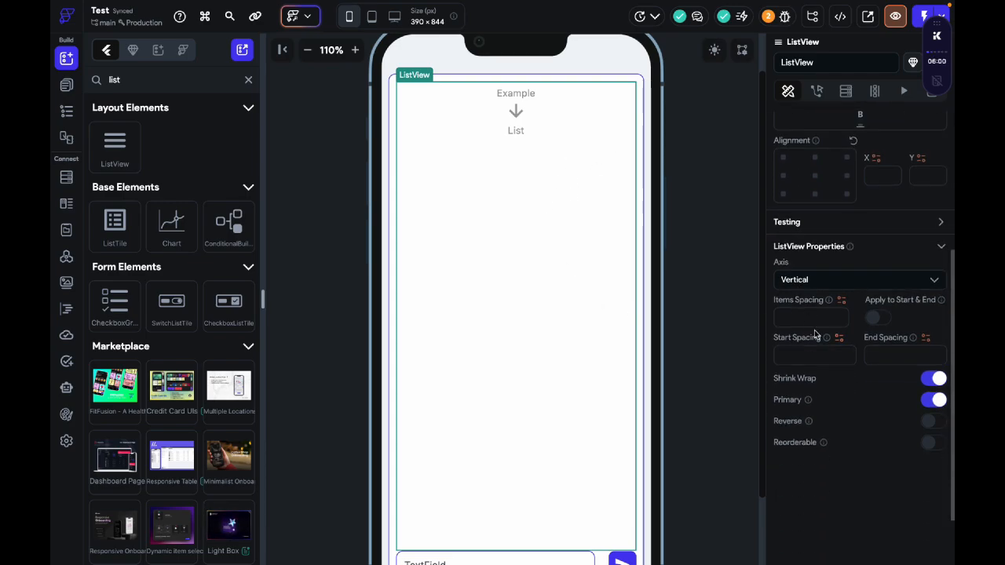
{"action": "right_click", "coordinate": [534, 303]}
{"action": "left_click", "coordinate": [581, 512]}
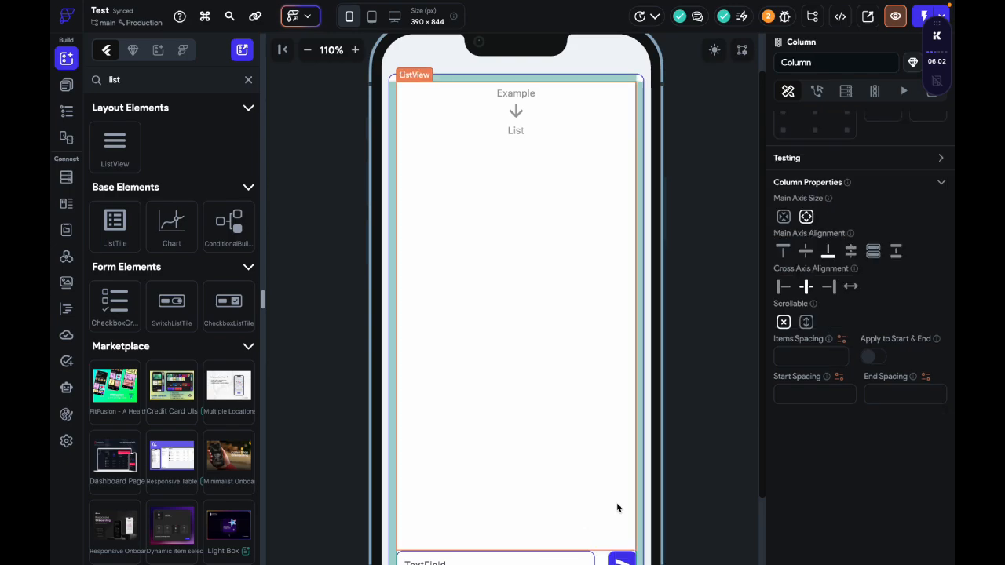
{"action": "left_click", "coordinate": [826, 354]}
{"action": "type", "text": "20"}
{"action": "key", "text": "Return"}
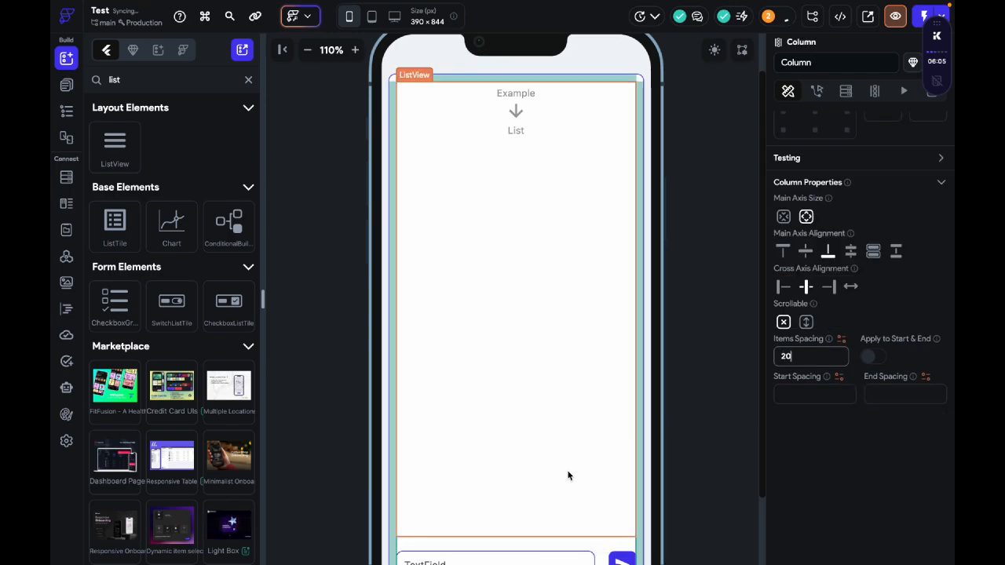
{"action": "left_click", "coordinate": [568, 472]}
{"action": "left_click", "coordinate": [586, 270]}
{"action": "left_click", "coordinate": [556, 395]}
{"action": "scroll", "coordinate": [673, 395], "scroll_direction": "down", "scroll_amount": 2}
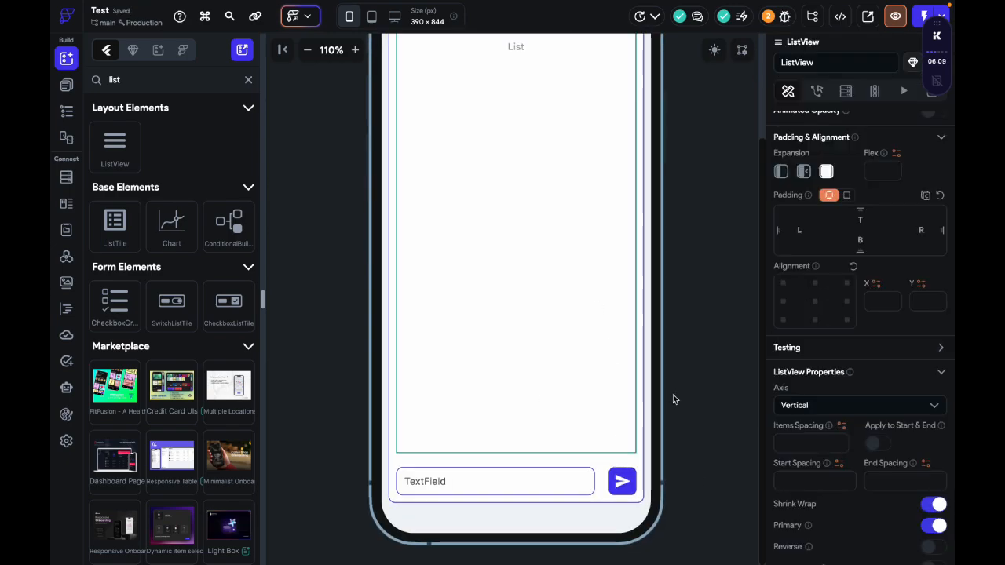
Step: Add a field named time with the Date Time data type to the messgae collection in Firestore
{"action": "left_click", "coordinate": [248, 80]}
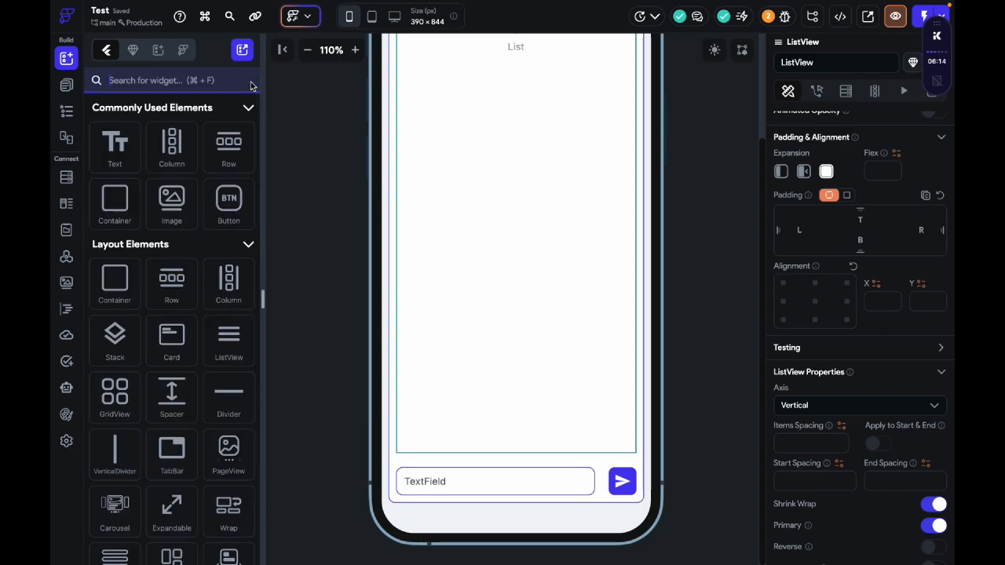
{"action": "left_click", "coordinate": [67, 176]}
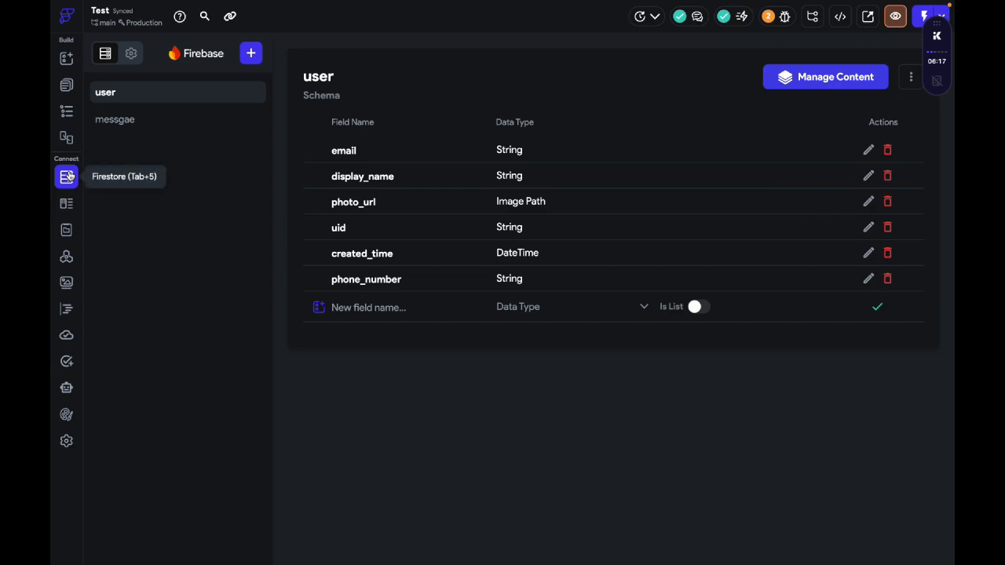
{"action": "left_click", "coordinate": [185, 127]}
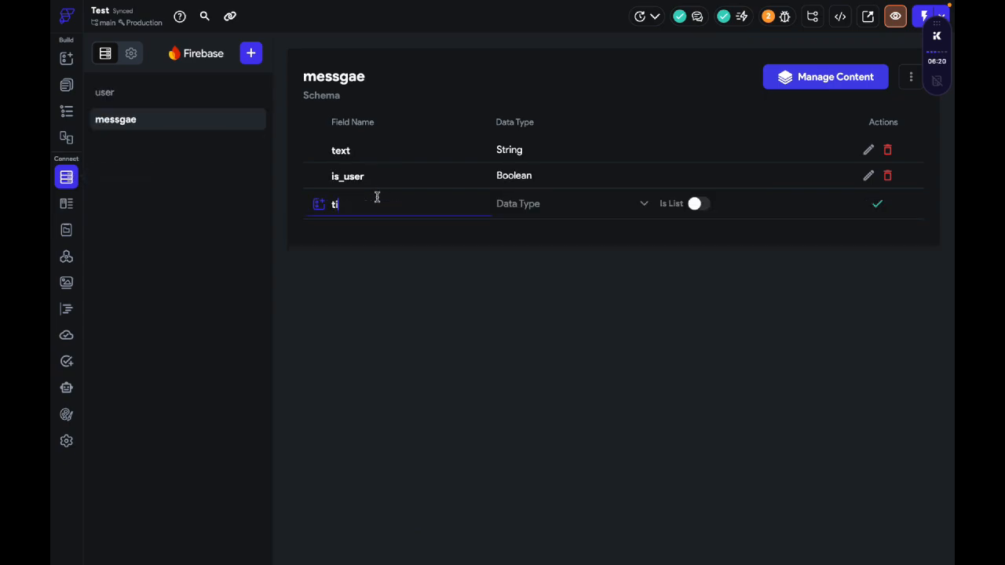
{"action": "left_click", "coordinate": [534, 205]}
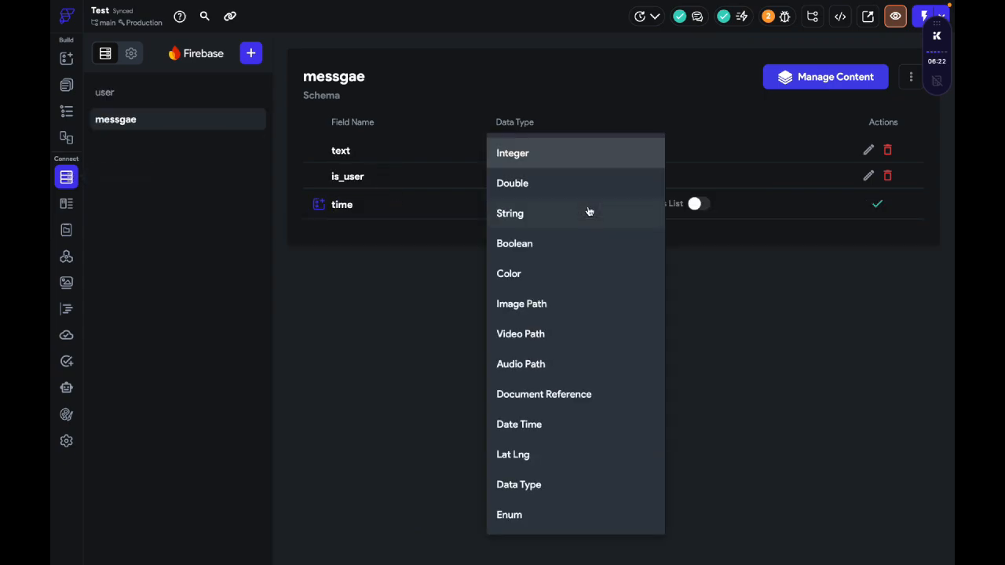
{"action": "left_click", "coordinate": [573, 426]}
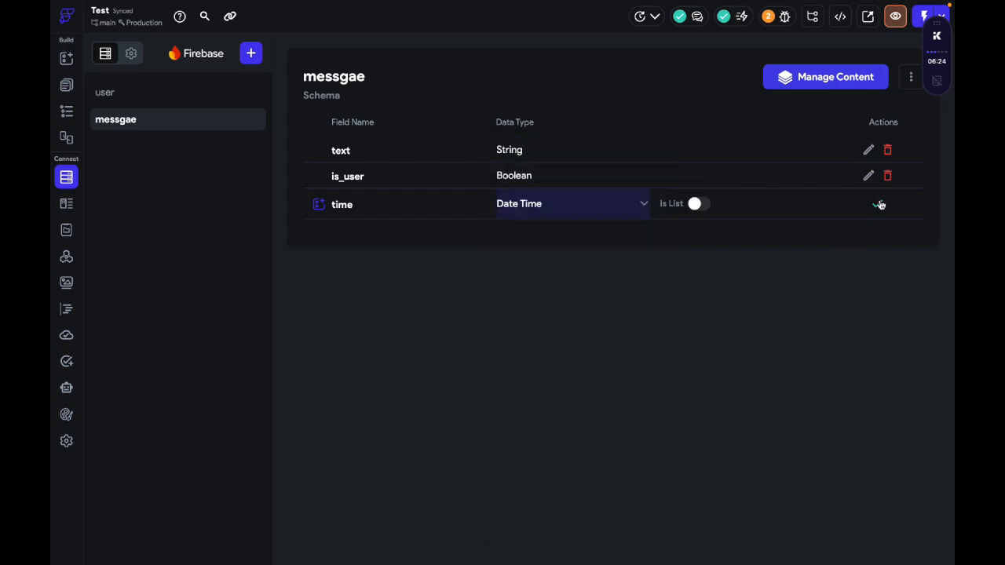
{"action": "left_click", "coordinate": [877, 204]}
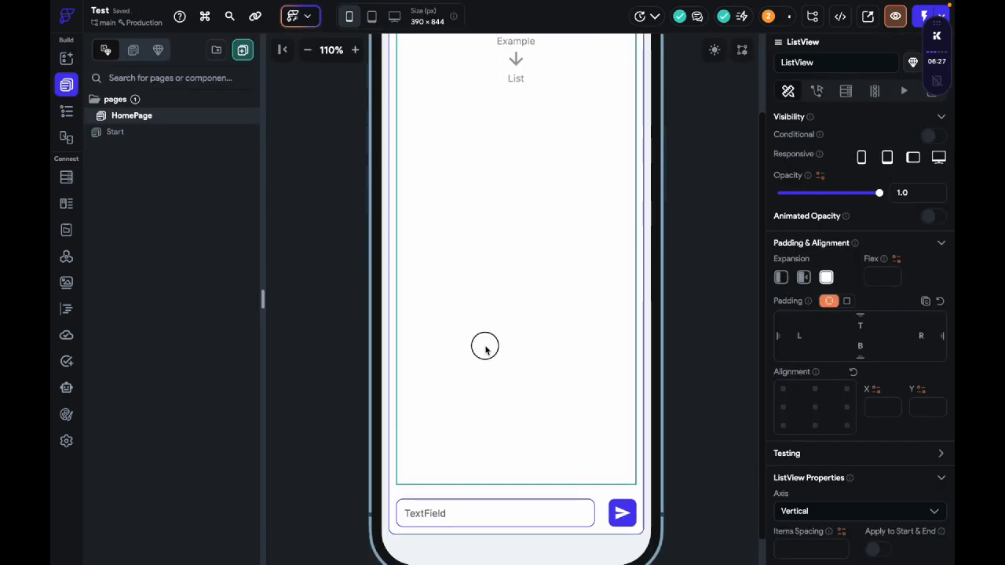
Step: Find the Card widget by searching for card and add it inside the HomePage ListView
{"action": "left_click", "coordinate": [319, 155]}
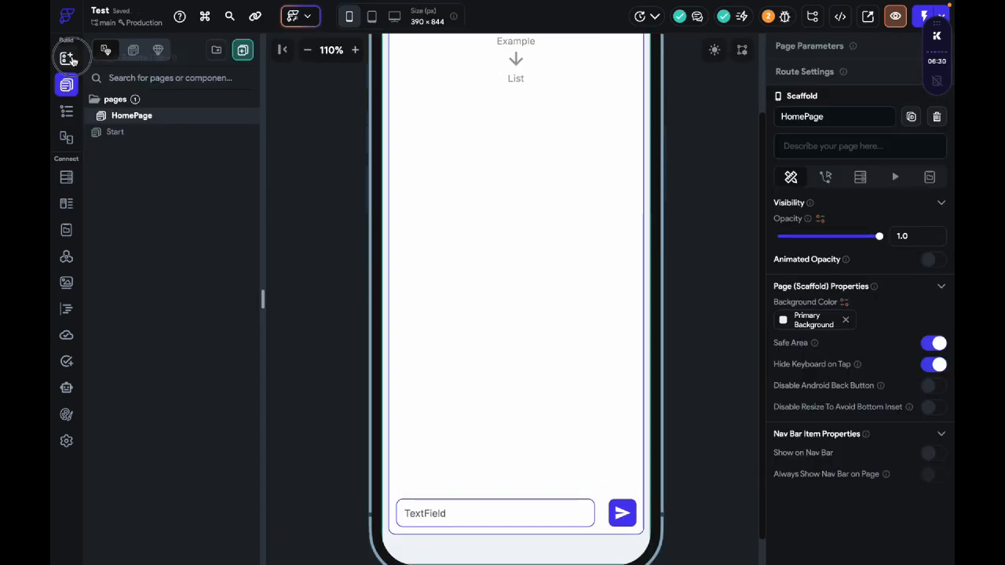
{"action": "left_click", "coordinate": [66, 58]}
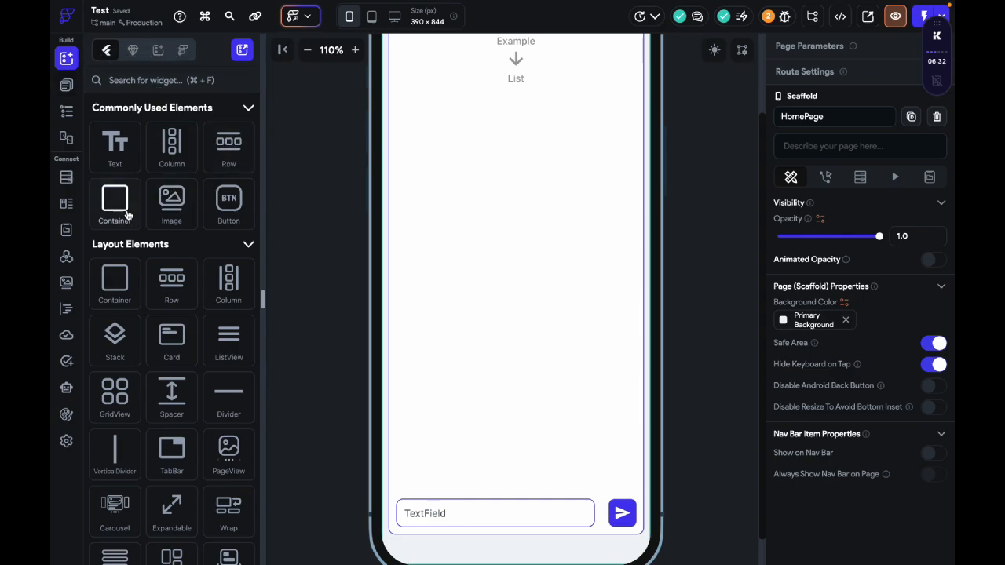
{"action": "left_click", "coordinate": [174, 81]}
{"action": "type", "text": "card"}
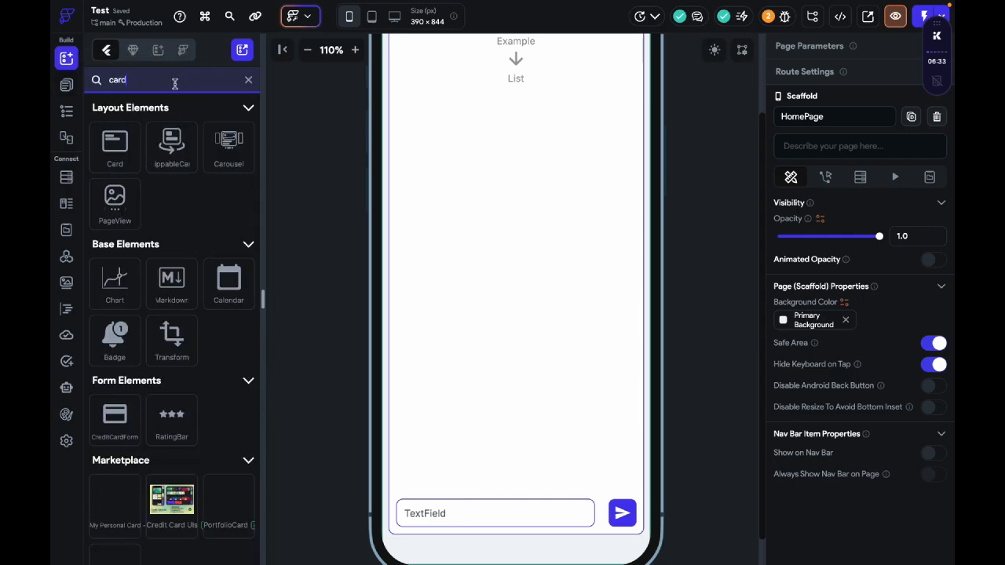
{"action": "left_click_drag", "start_coordinate": [115, 145], "coordinate": [506, 396]}
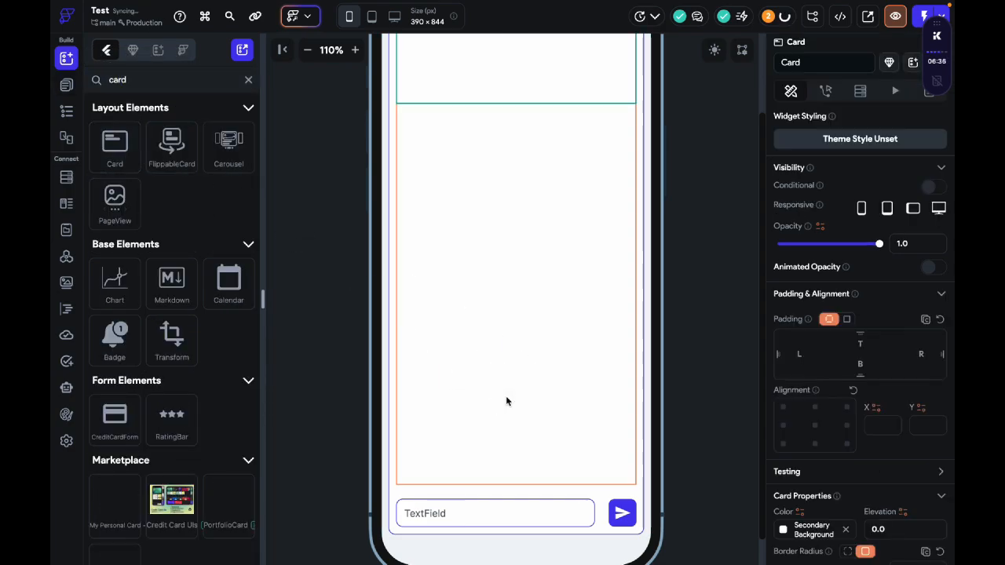
Step: Turn on the Reverse option for the ListView
{"action": "left_click", "coordinate": [539, 264]}
{"action": "scroll", "coordinate": [809, 365], "scroll_direction": "down", "scroll_amount": 5}
{"action": "scroll", "coordinate": [736, 380], "scroll_direction": "down", "scroll_amount": 3}
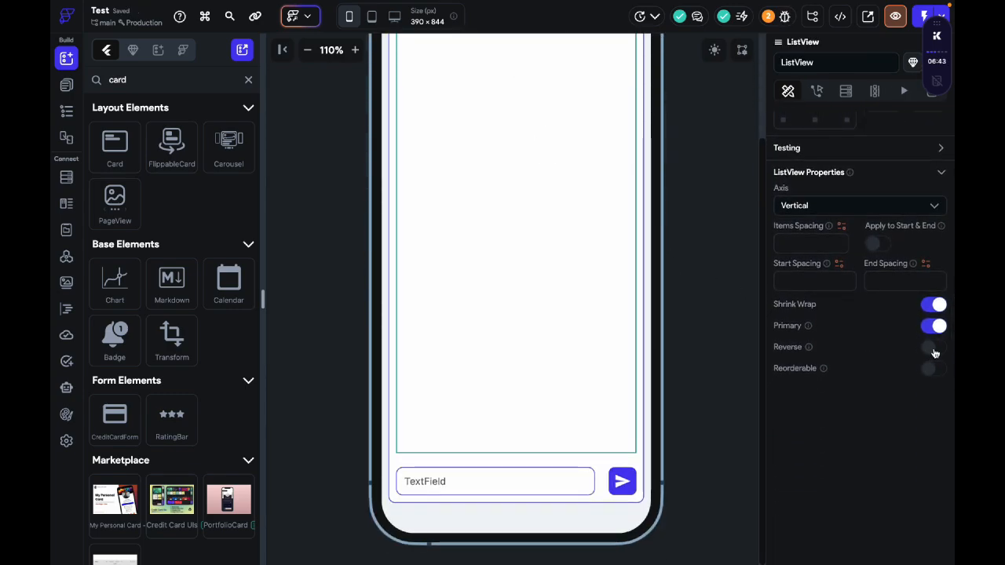
{"action": "scroll", "coordinate": [576, 146], "scroll_direction": "up", "scroll_amount": 3}
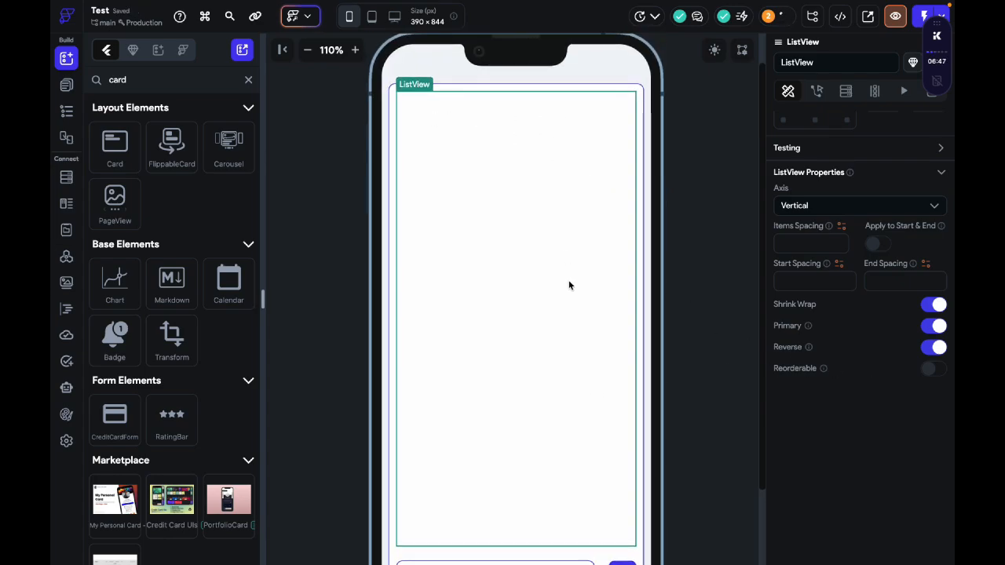
Step: Place a Column inside the Card and give the Column a uniform padding of 10
{"action": "scroll", "coordinate": [540, 387], "scroll_direction": "down", "scroll_amount": 5}
{"action": "left_click", "coordinate": [509, 395]}
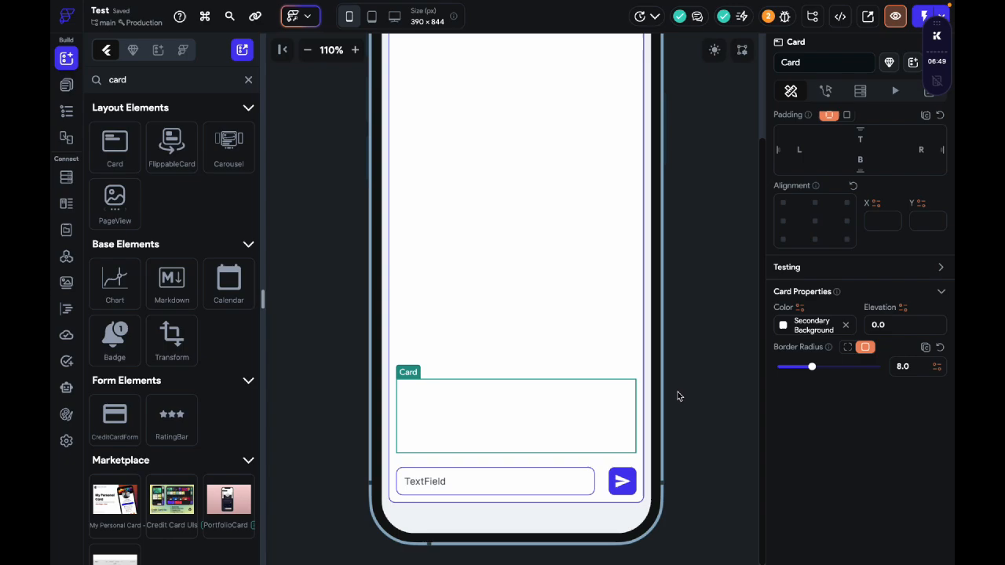
{"action": "left_click", "coordinate": [250, 80]}
{"action": "left_click_drag", "start_coordinate": [229, 146], "coordinate": [512, 404]}
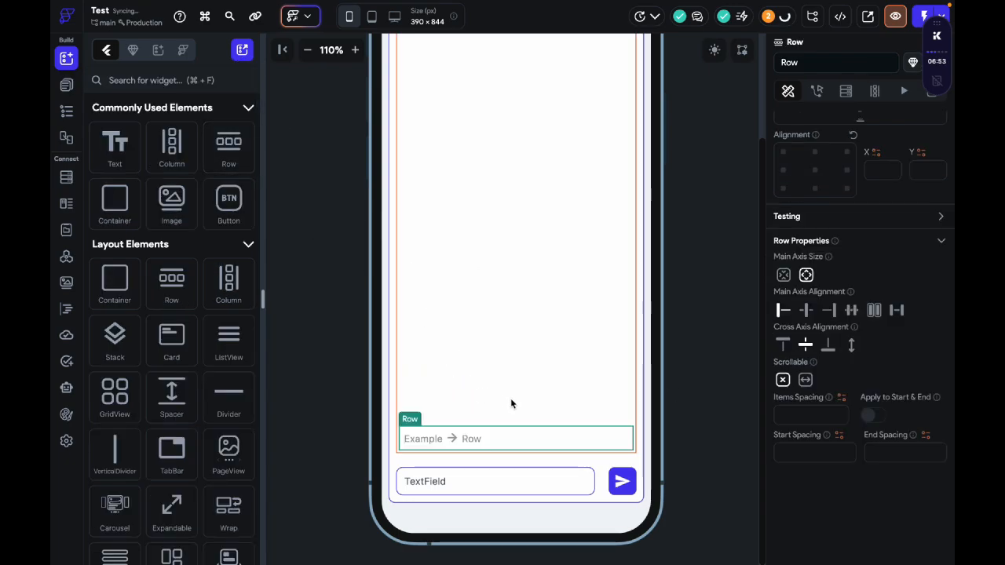
{"action": "key", "text": "ctrl+z"}
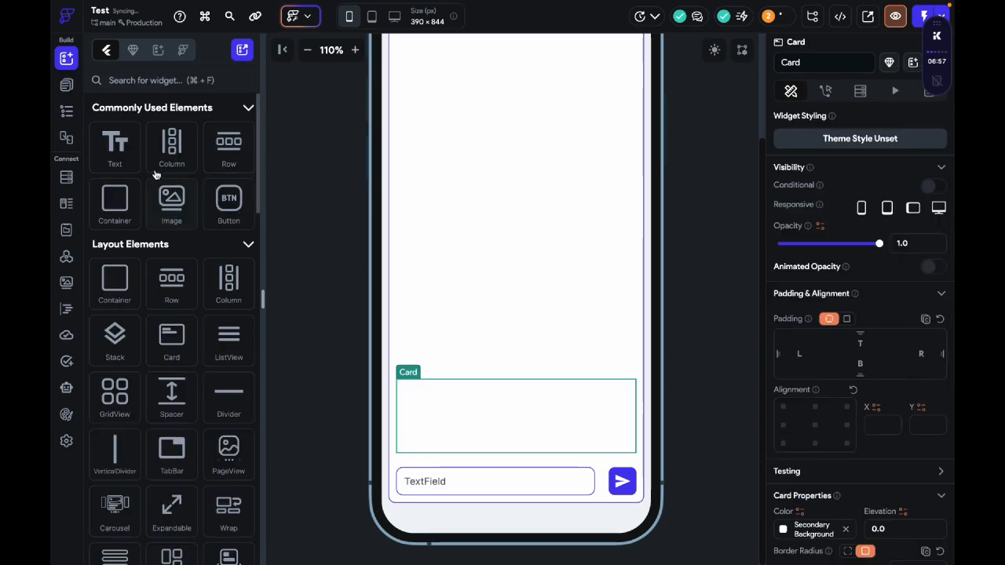
{"action": "left_click_drag", "start_coordinate": [161, 161], "coordinate": [546, 428]}
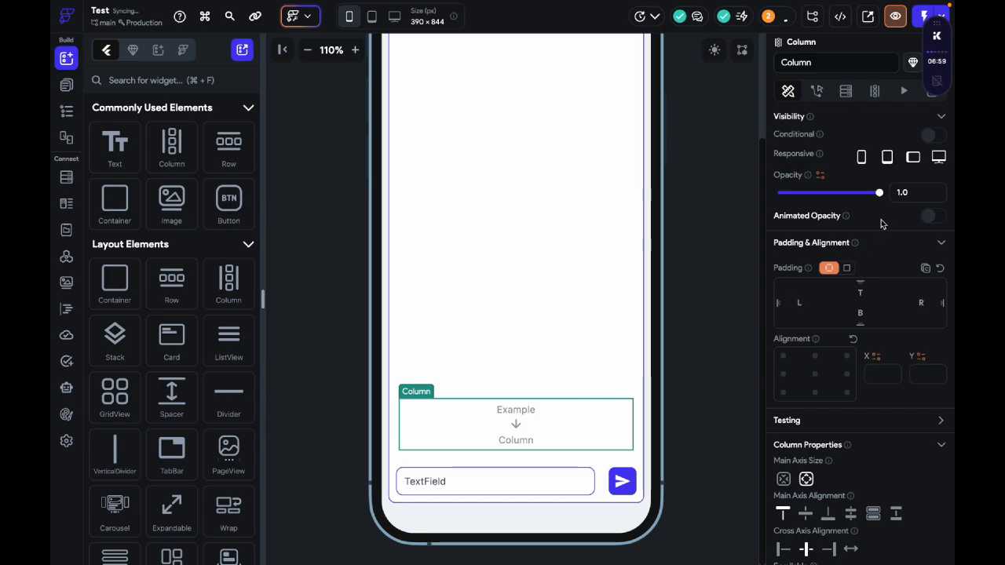
{"action": "left_click", "coordinate": [846, 267]}
{"action": "left_click_drag", "start_coordinate": [779, 287], "coordinate": [820, 287]}
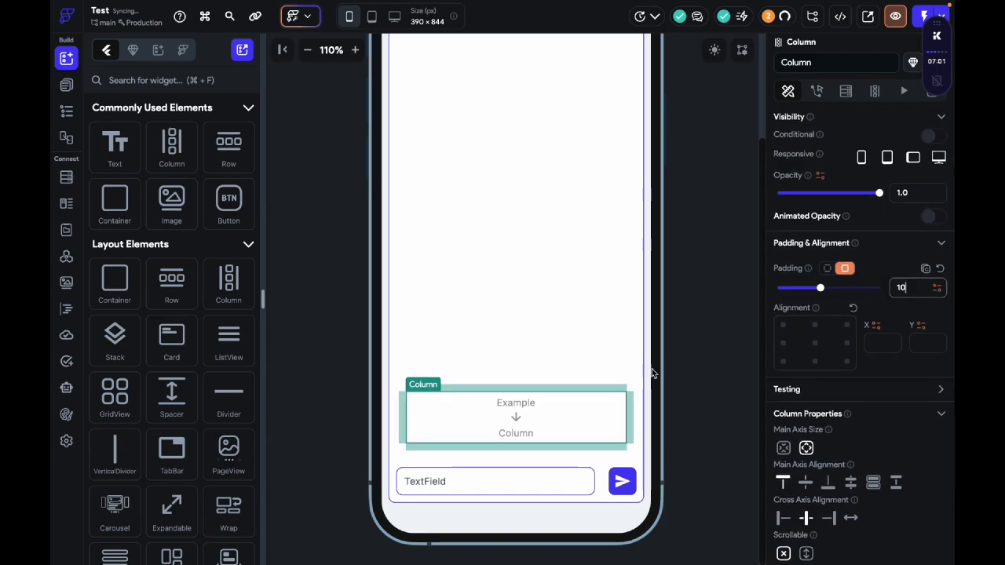
Step: Change the Card's color to Primary Background
{"action": "left_click", "coordinate": [564, 455]}
{"action": "scroll", "coordinate": [891, 366], "scroll_direction": "down", "scroll_amount": 5}
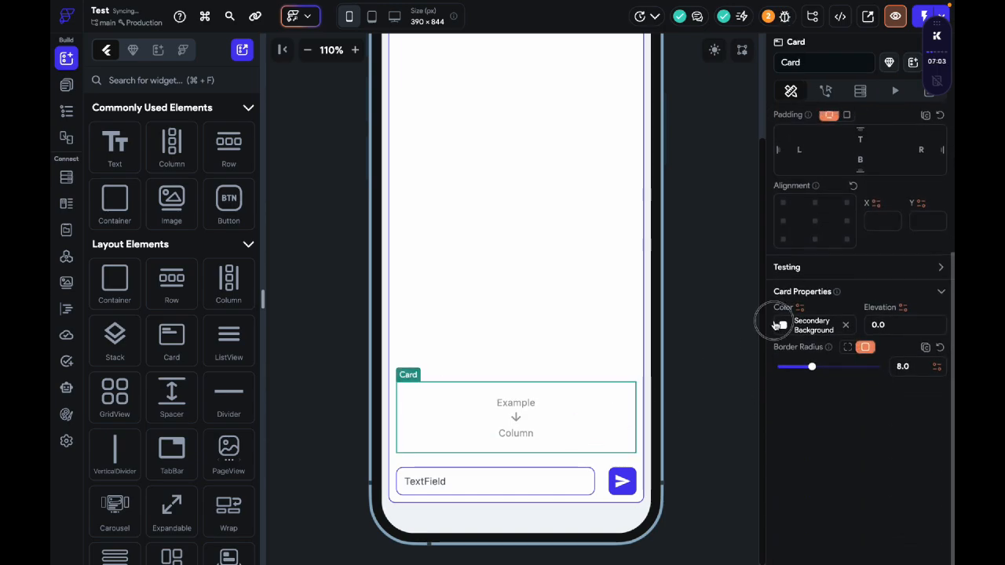
{"action": "left_click", "coordinate": [779, 325]}
{"action": "left_click", "coordinate": [696, 454]}
Step: Set the Card's left padding to 40
{"action": "left_click", "coordinate": [482, 414]}
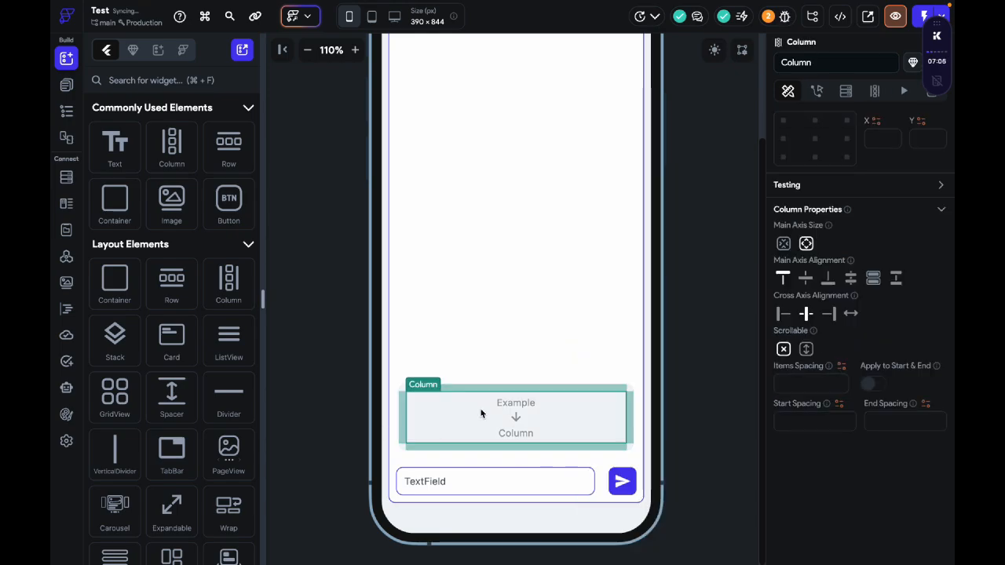
{"action": "left_click", "coordinate": [481, 387]}
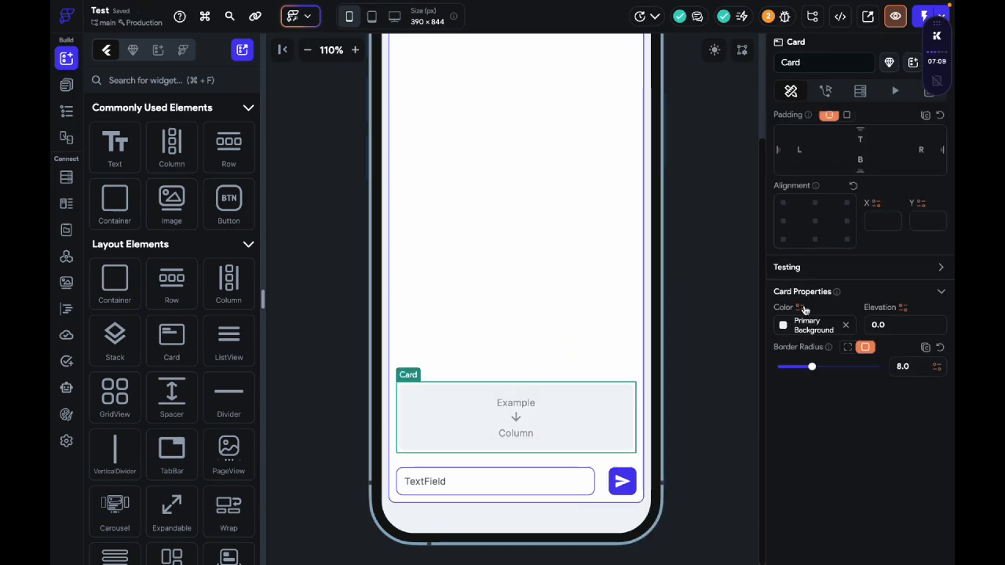
{"action": "left_click", "coordinate": [809, 149]}
{"action": "type", "text": "40"}
Step: Add a Text widget to the Column inside the Card and align it to the center left
{"action": "left_click", "coordinate": [534, 415]}
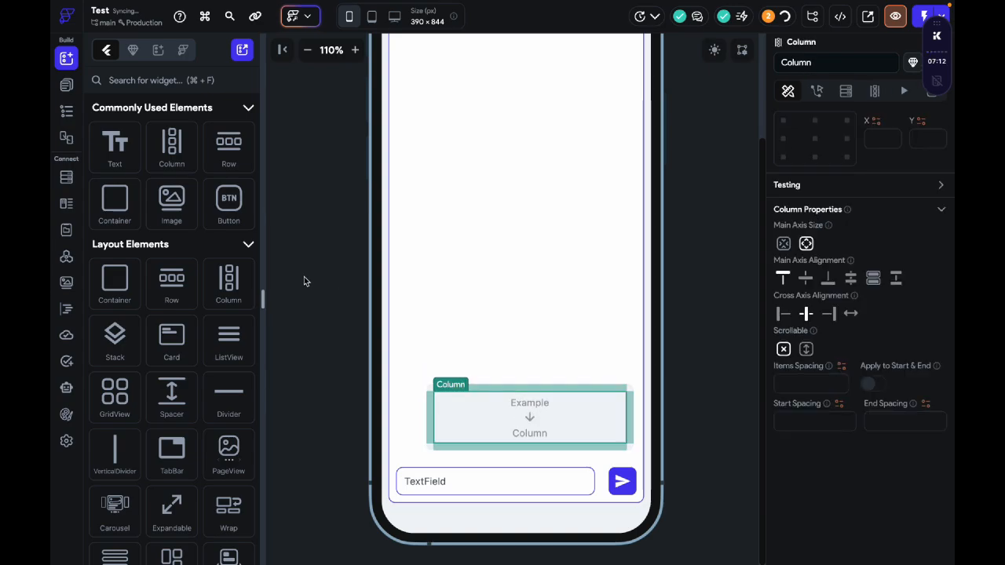
{"action": "left_click_drag", "start_coordinate": [118, 140], "coordinate": [468, 420]}
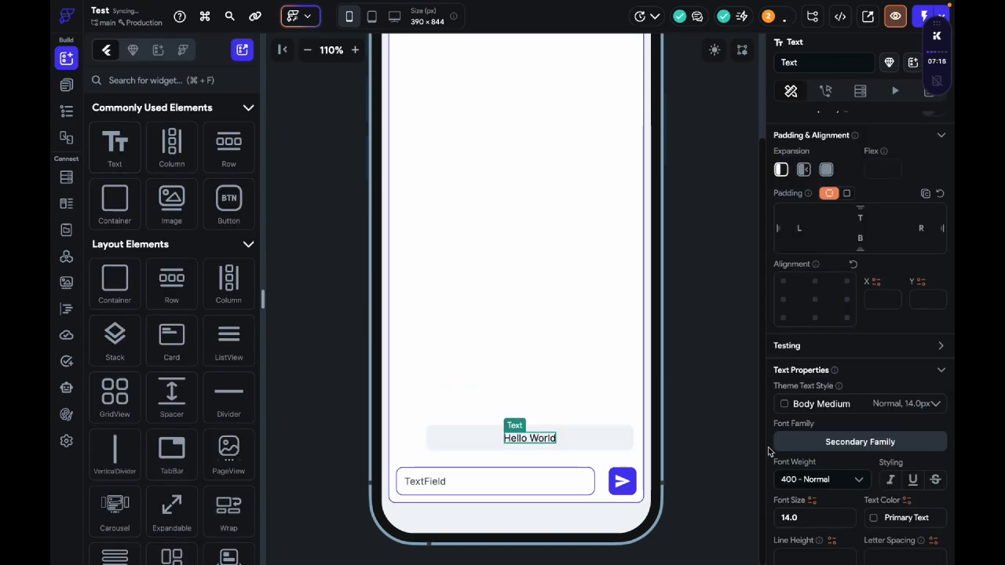
{"action": "left_click", "coordinate": [783, 299]}
Step: Duplicate the Hello World text in the Card's Column and set the Column's items spacing to 20
{"action": "left_click", "coordinate": [471, 442]}
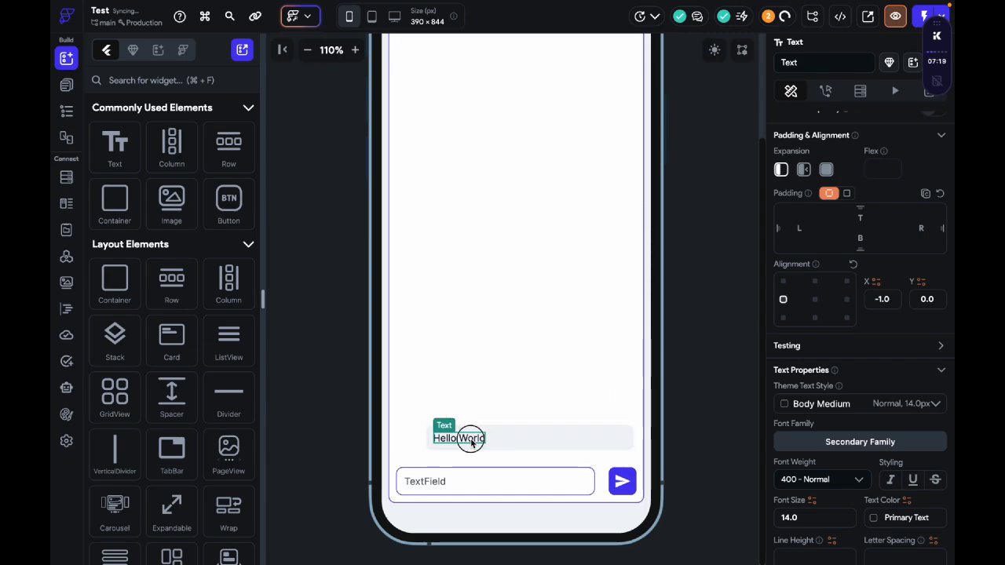
{"action": "key", "text": "super+d"}
{"action": "left_click", "coordinate": [494, 438]}
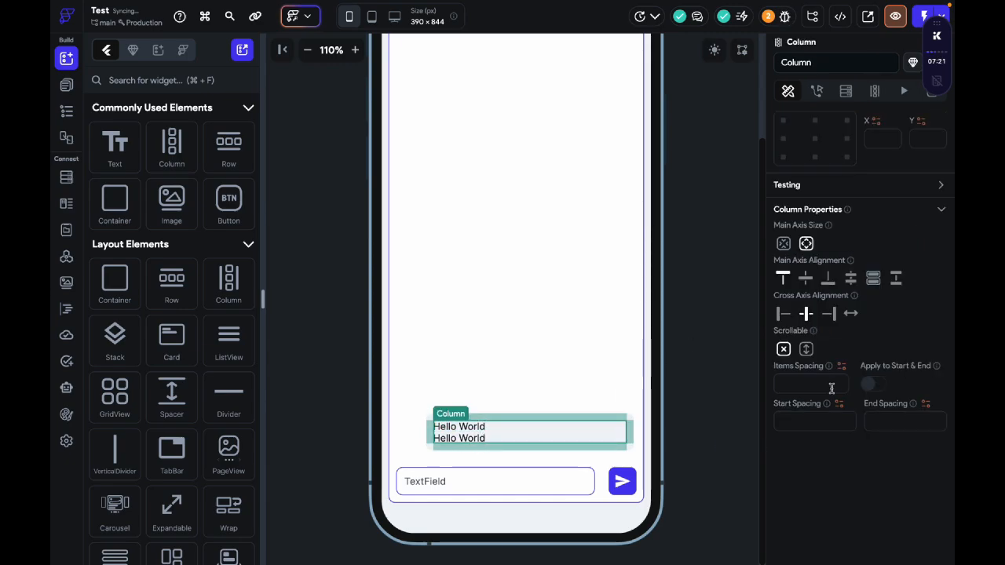
{"action": "type", "text": "20"}
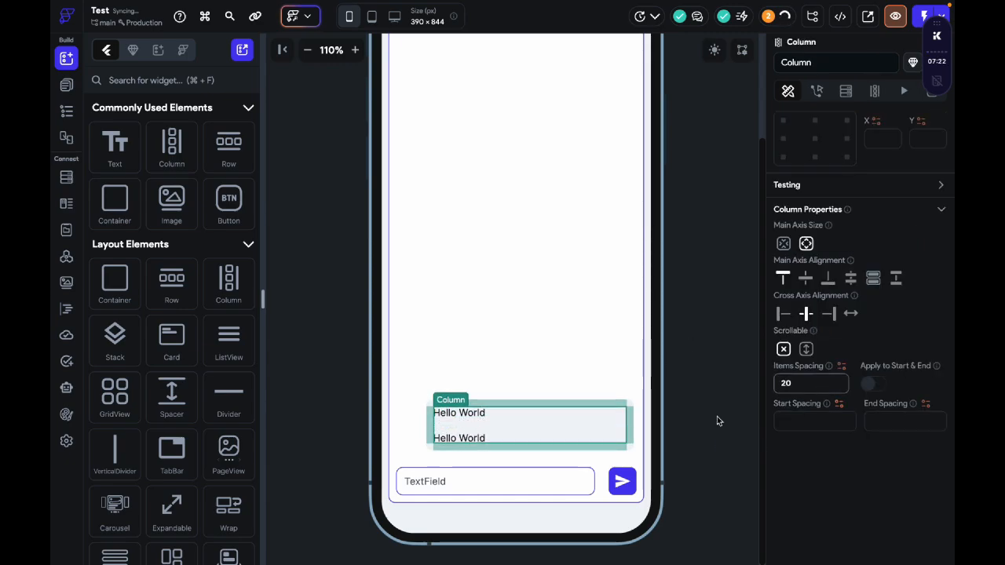
Step: Align the lower Hello World text to the center right and set its font size to 11
{"action": "left_click", "coordinate": [477, 437]}
{"action": "left_click", "coordinate": [846, 299]}
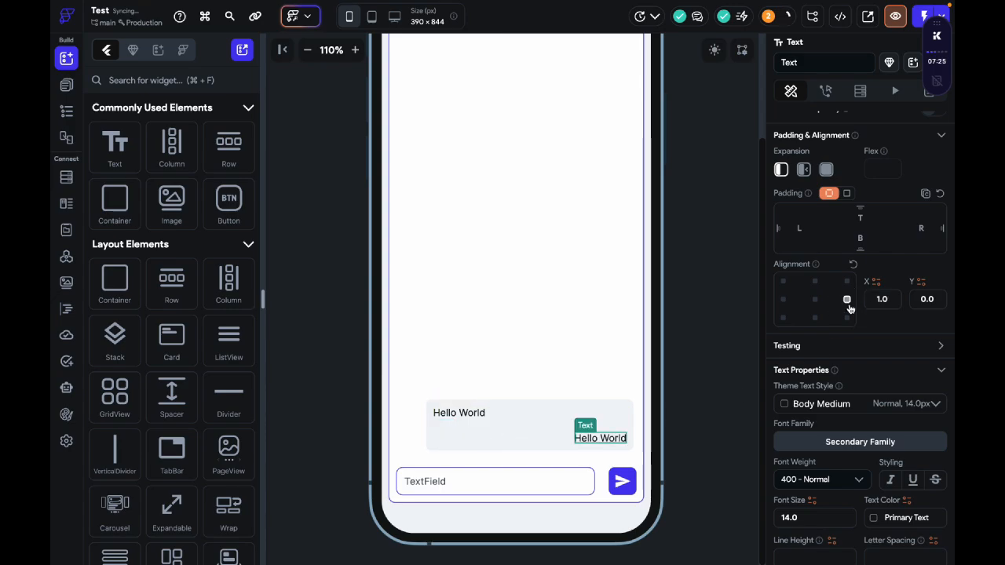
{"action": "scroll", "coordinate": [832, 392], "scroll_direction": "down", "scroll_amount": 3}
{"action": "left_click", "coordinate": [828, 377]}
{"action": "key", "text": "Down"}
{"action": "key", "text": "Down"}
{"action": "key", "text": "Down"}
{"action": "key", "text": "Down"}
{"action": "key", "text": "Down"}
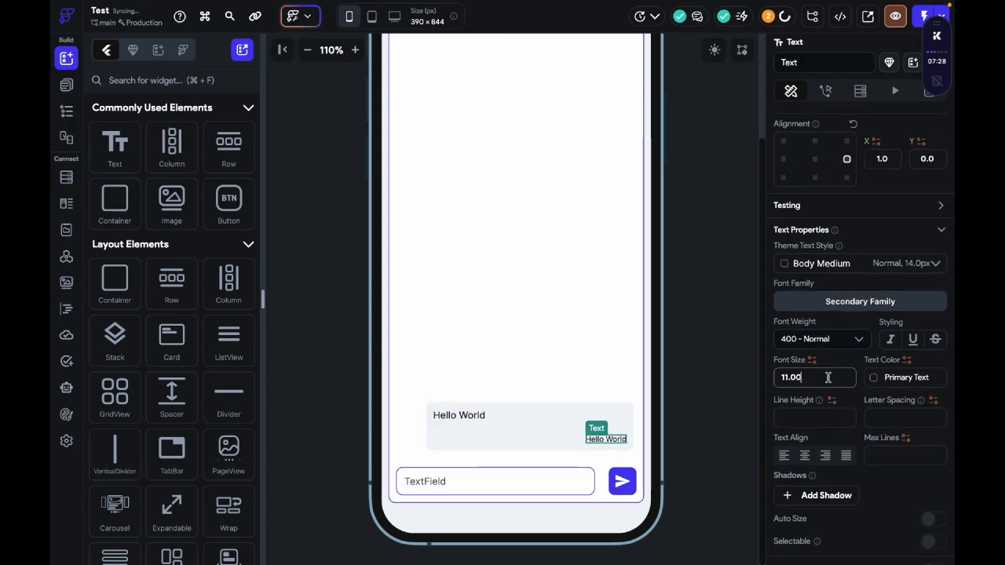
{"action": "scroll", "coordinate": [829, 377], "scroll_direction": "up", "scroll_amount": 3}
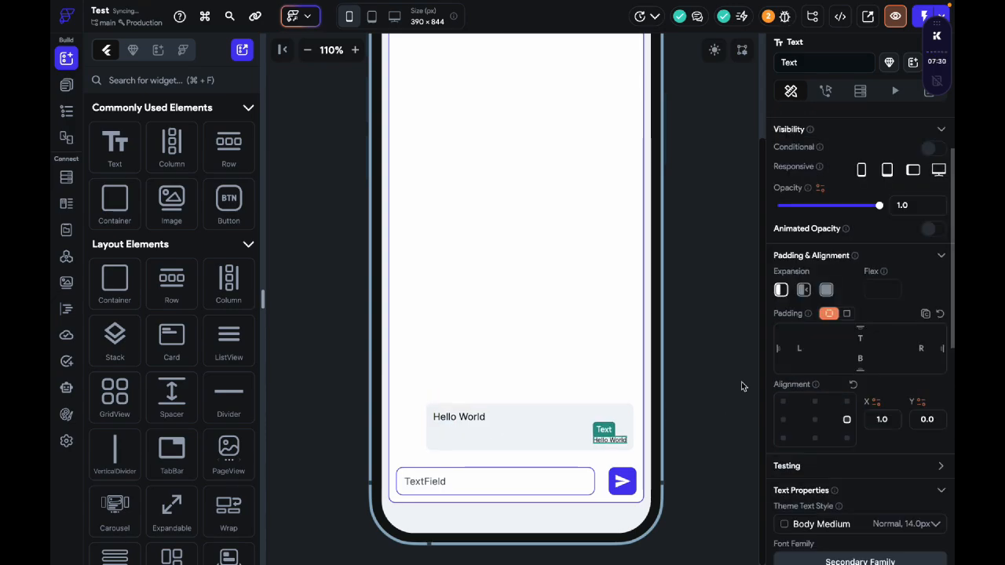
Step: Convert the Card into a new component named Message
{"action": "right_click", "coordinate": [574, 411]}
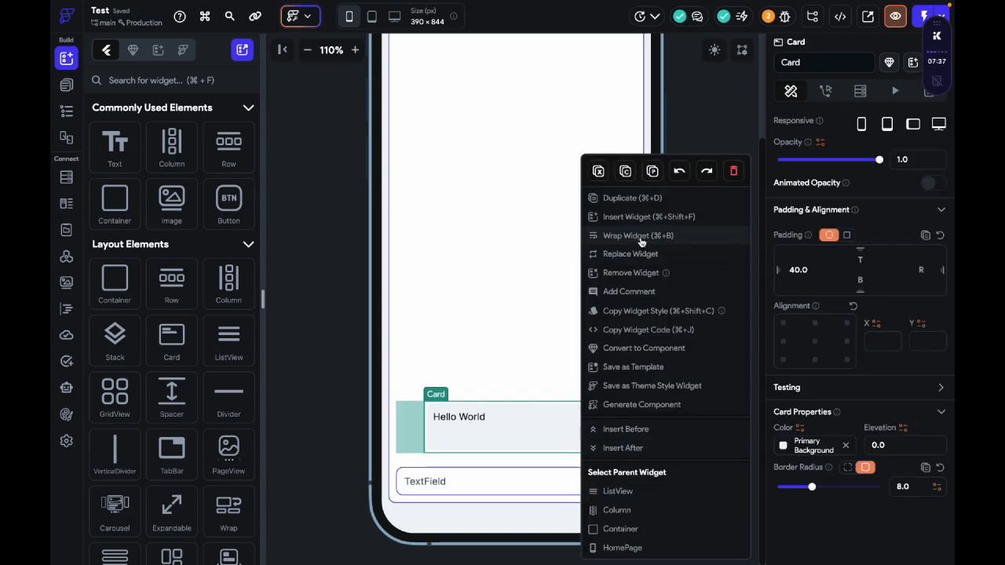
{"action": "left_click", "coordinate": [644, 348]}
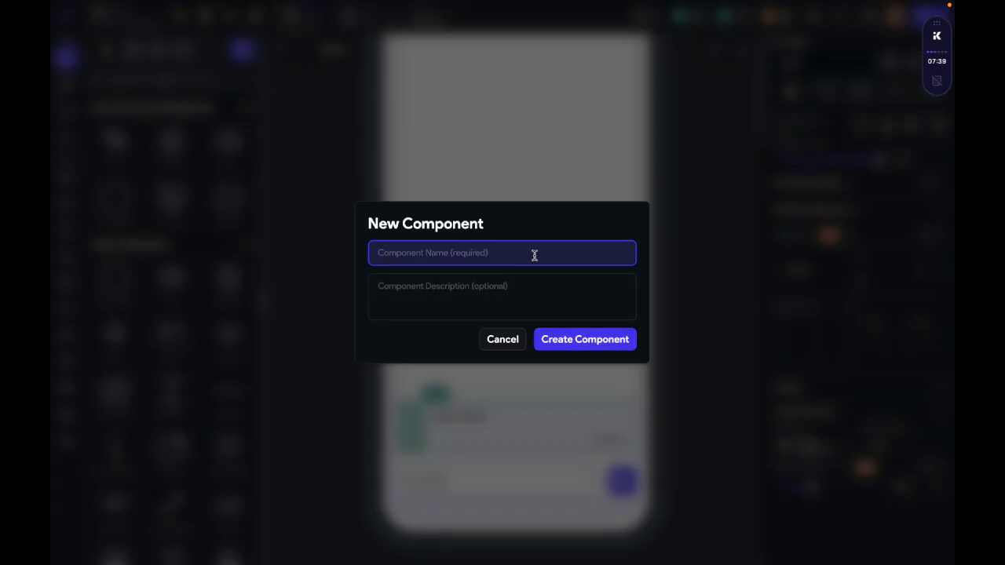
{"action": "type", "text": "Message"}
{"action": "left_click", "coordinate": [563, 339]}
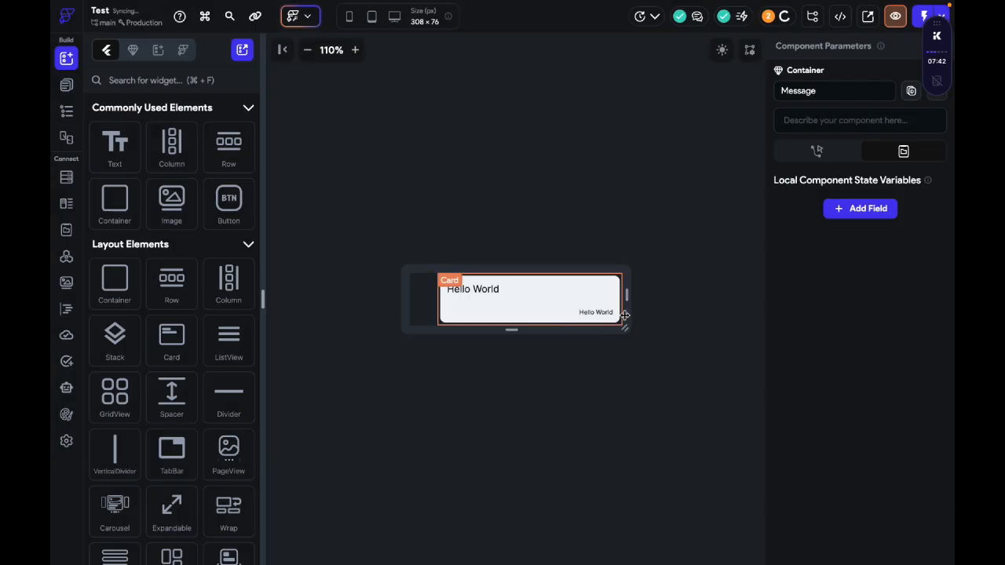
Step: Define a required component parameter named message with type DocumentReference and collection type messgae for the Message component
{"action": "mouse_move", "coordinate": [938, 53]}
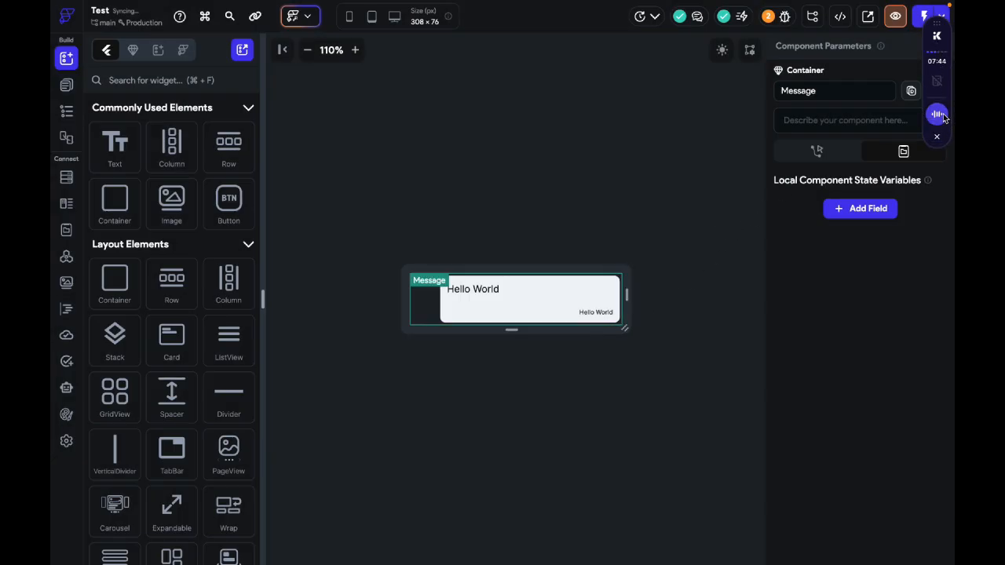
{"action": "left_click", "coordinate": [938, 140]}
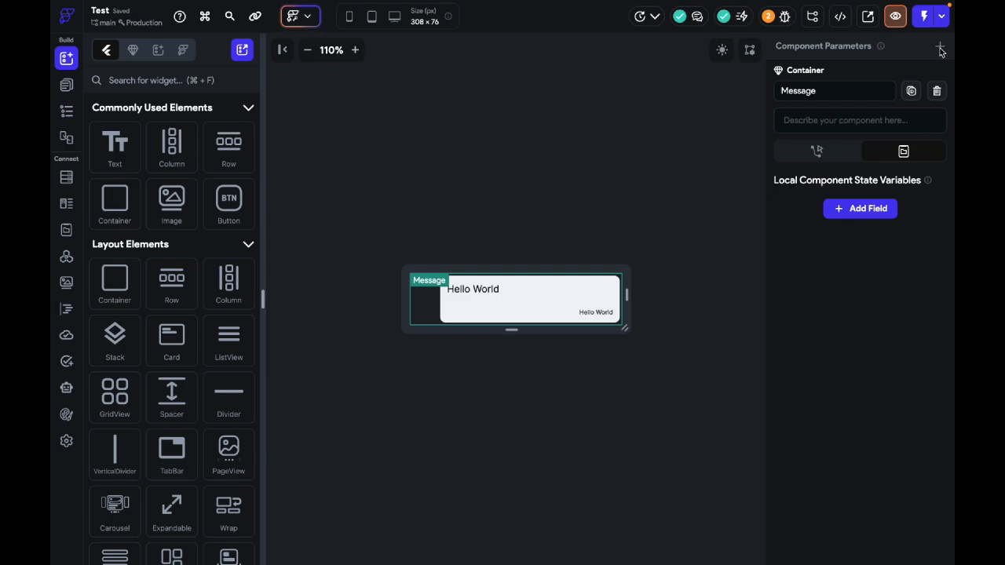
{"action": "left_click", "coordinate": [939, 49]}
{"action": "left_click", "coordinate": [878, 114]}
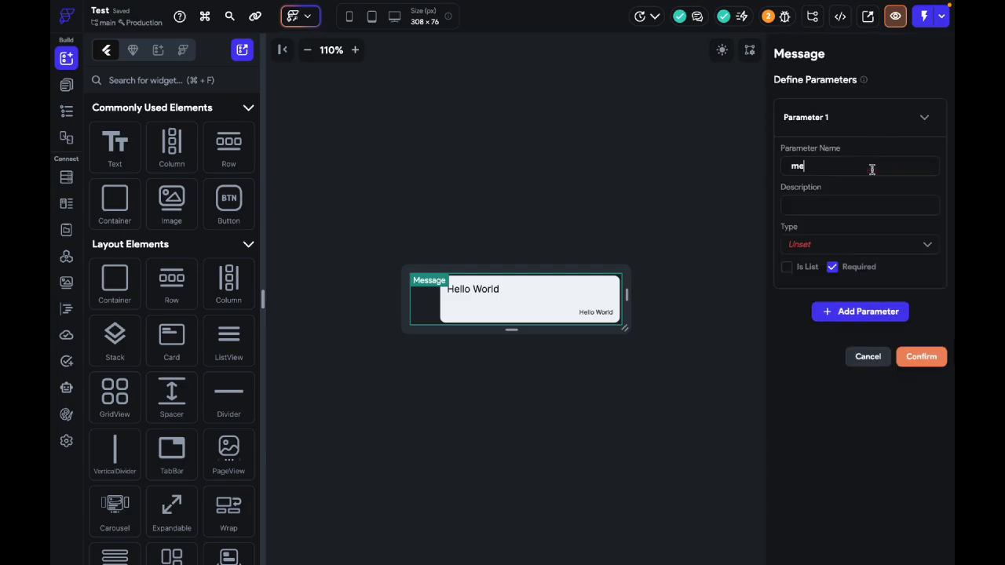
{"action": "left_click", "coordinate": [879, 244]}
{"action": "scroll", "coordinate": [873, 364], "scroll_direction": "down", "scroll_amount": 3}
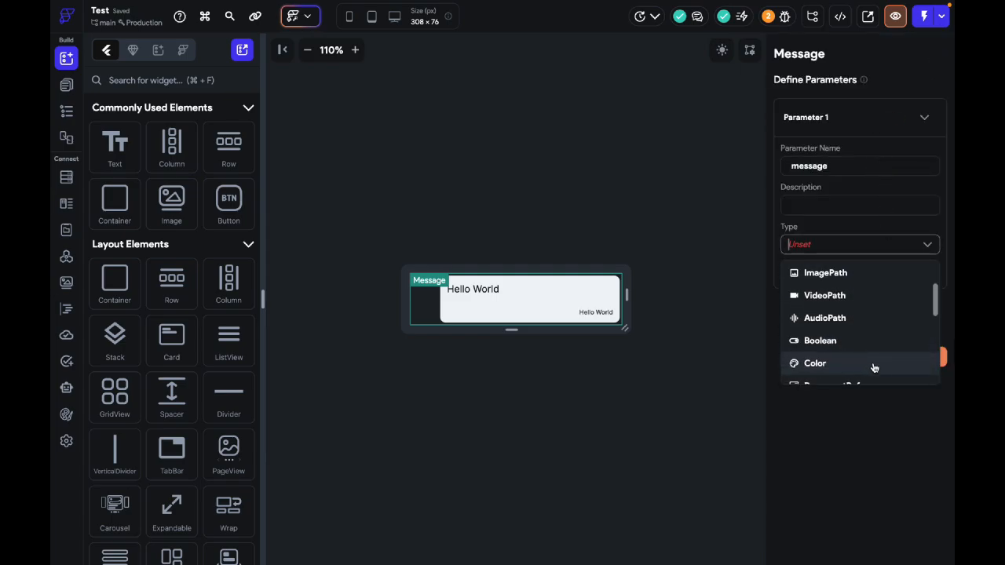
{"action": "left_click", "coordinate": [870, 291]}
{"action": "left_click", "coordinate": [870, 303]}
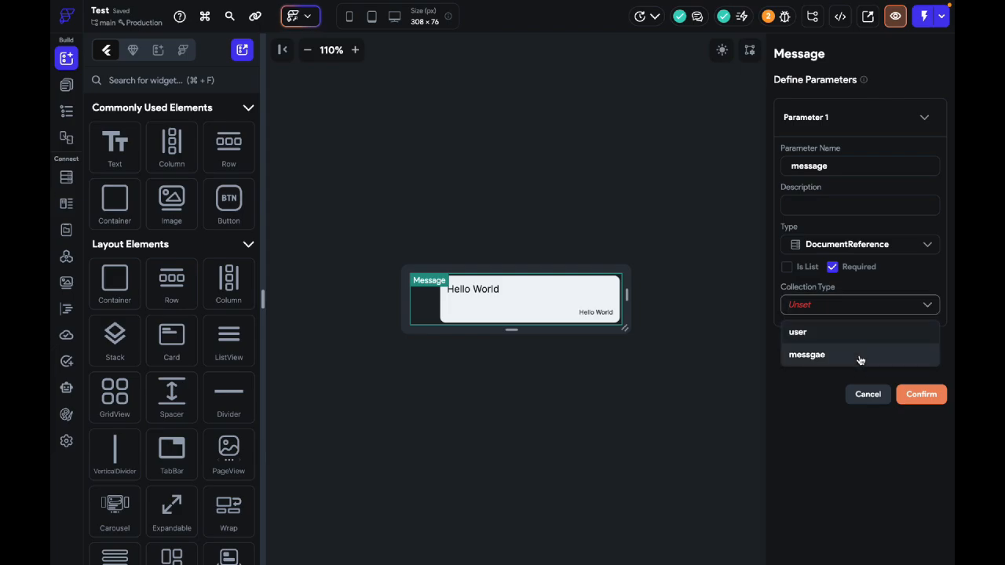
{"action": "left_click", "coordinate": [859, 354]}
{"action": "left_click", "coordinate": [921, 394]}
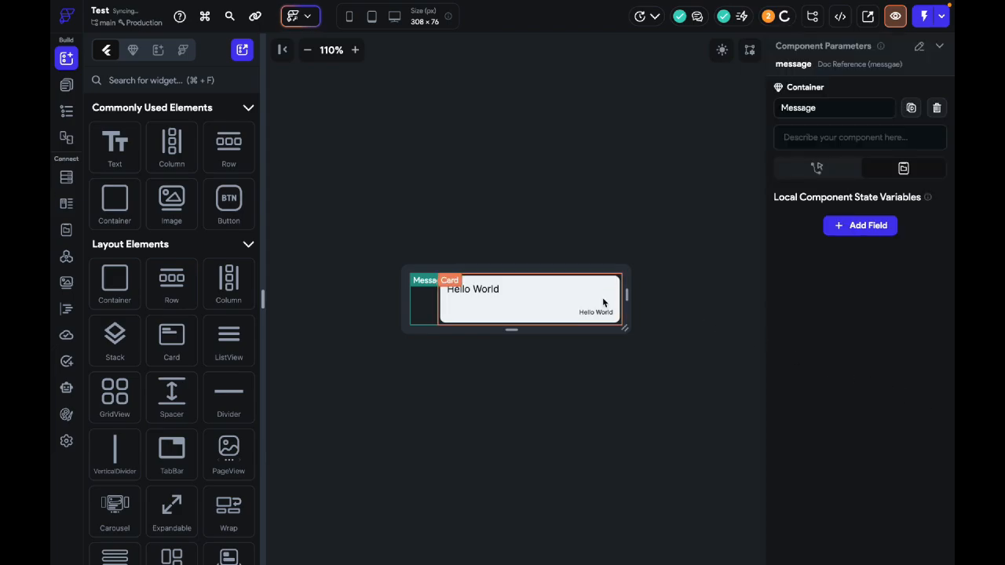
Step: Add a Document from Reference backend query on the messgae collection to the Message component's Card, using the message component parameter
{"action": "left_click", "coordinate": [442, 297]}
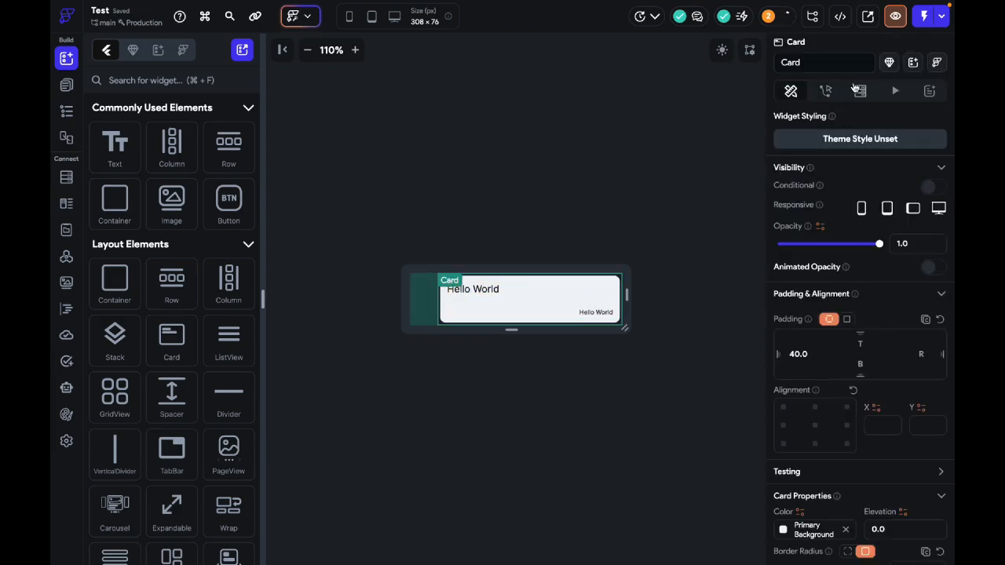
{"action": "left_click", "coordinate": [859, 90]}
{"action": "left_click", "coordinate": [790, 126]}
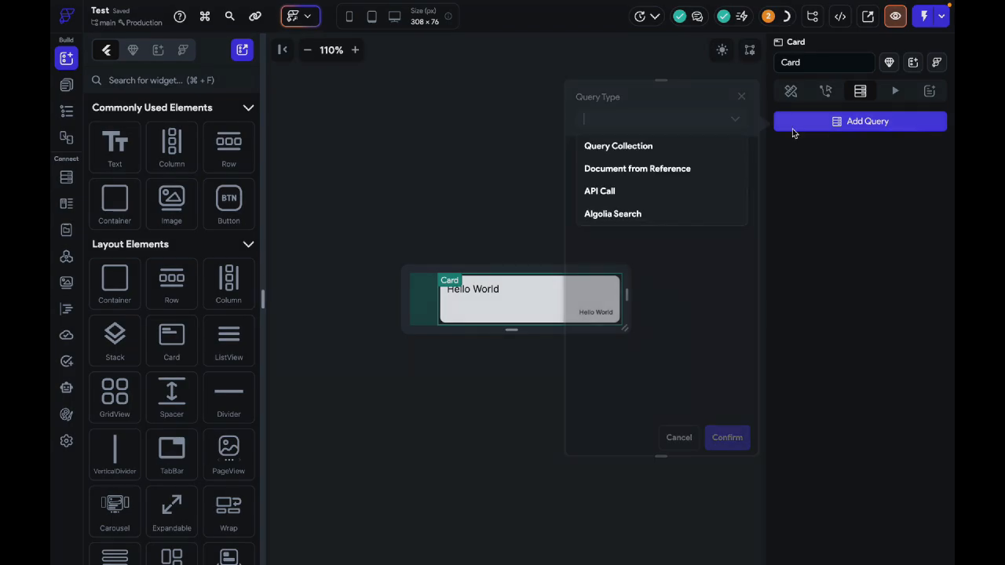
{"action": "left_click", "coordinate": [649, 177]}
{"action": "left_click", "coordinate": [649, 186]}
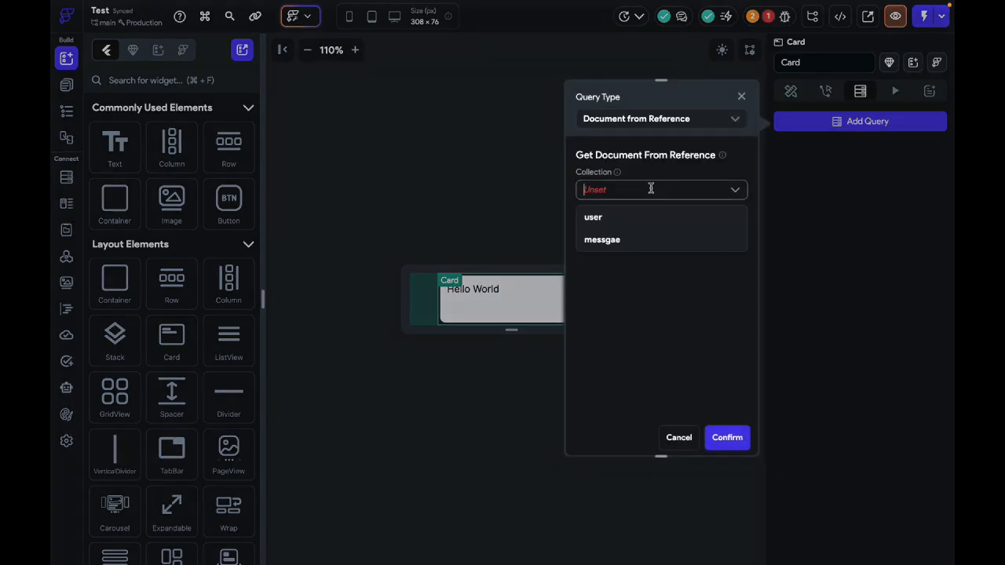
{"action": "left_click", "coordinate": [628, 239]}
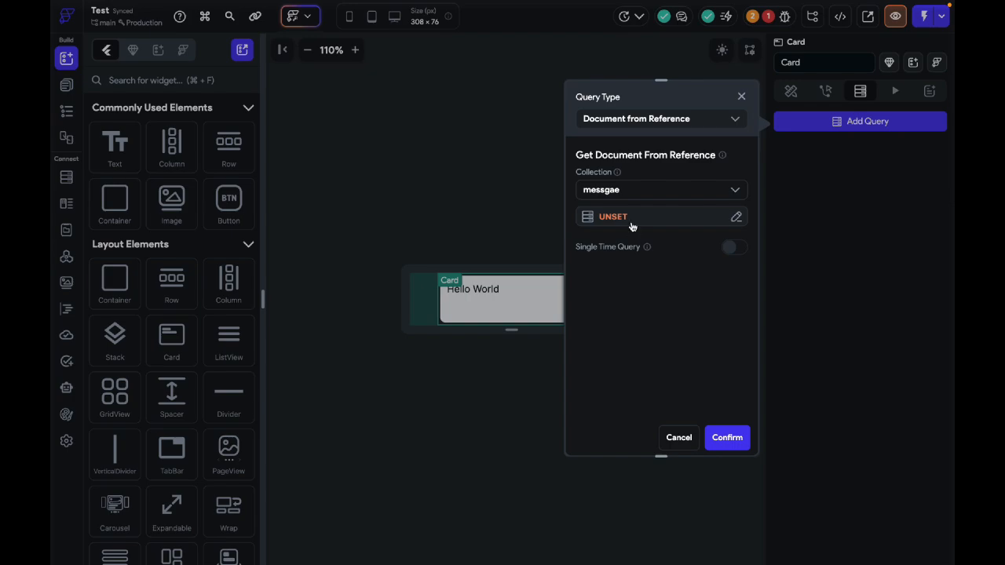
{"action": "left_click", "coordinate": [631, 221]}
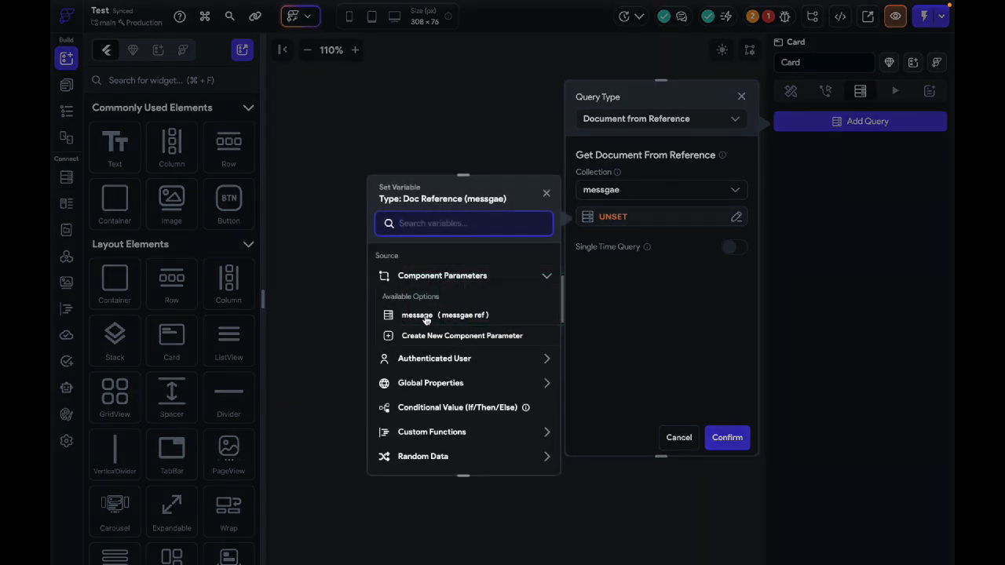
{"action": "left_click", "coordinate": [494, 314]}
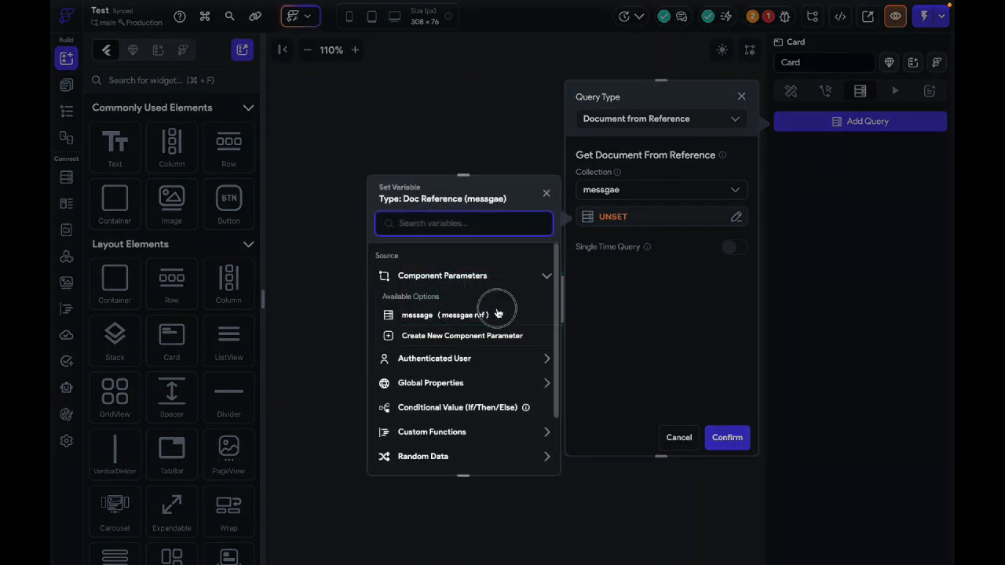
{"action": "left_click", "coordinate": [728, 436]}
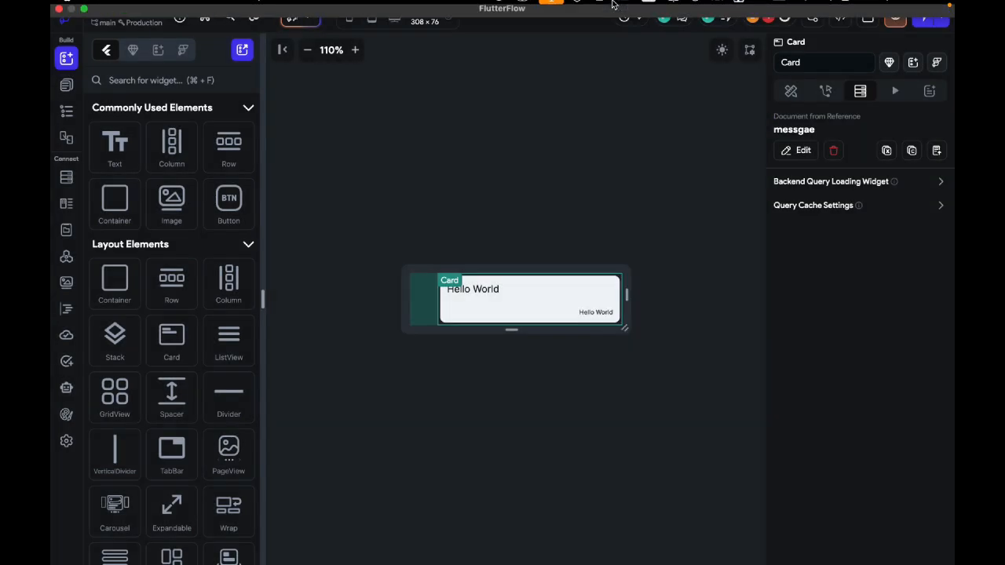
Step: Bind the Card's upper Hello World text to the text field of the messgae document
{"action": "left_click", "coordinate": [493, 290]}
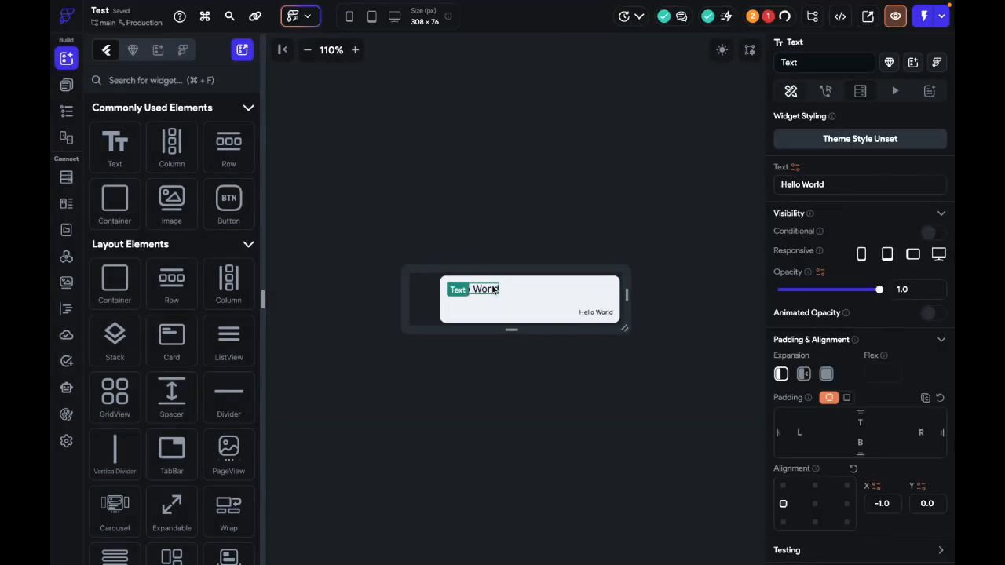
{"action": "left_click", "coordinate": [796, 167]}
{"action": "left_click", "coordinate": [637, 329]}
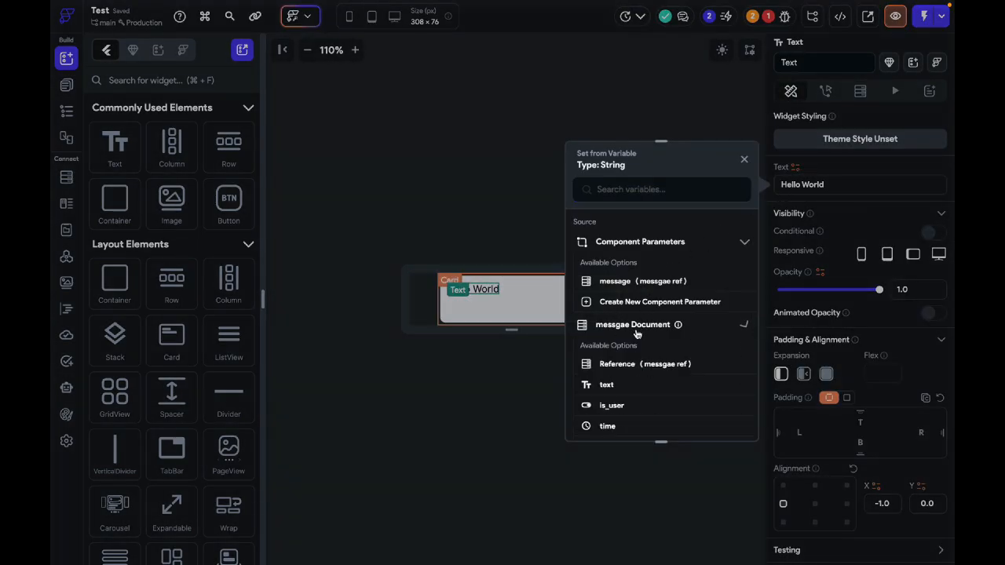
{"action": "left_click", "coordinate": [606, 385]}
Step: Bind the lower Hello World text to the messgae document's time field, using the relative DateTime format
{"action": "left_click", "coordinate": [603, 313]}
{"action": "left_click", "coordinate": [795, 166]}
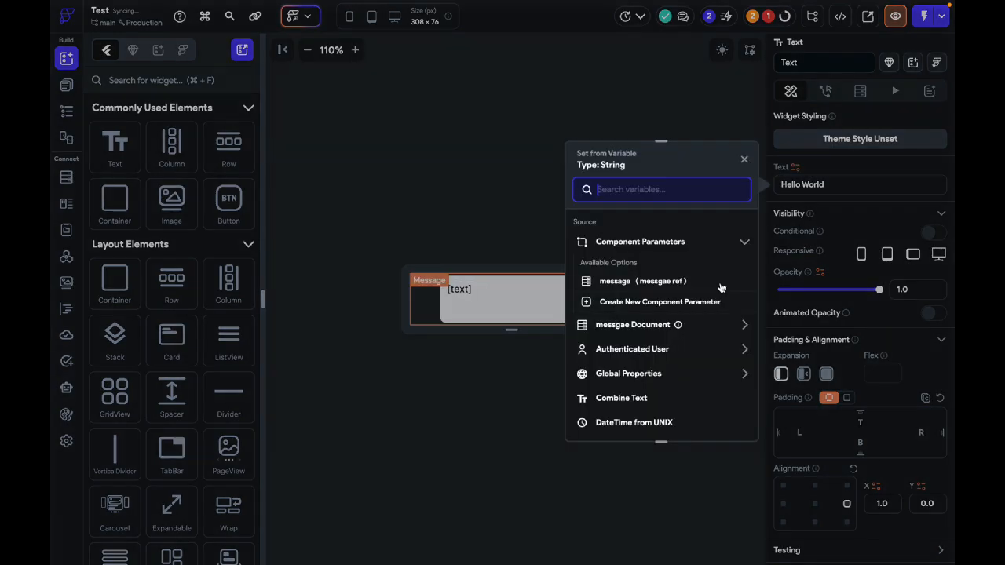
{"action": "left_click", "coordinate": [639, 330]}
{"action": "left_click", "coordinate": [642, 343]}
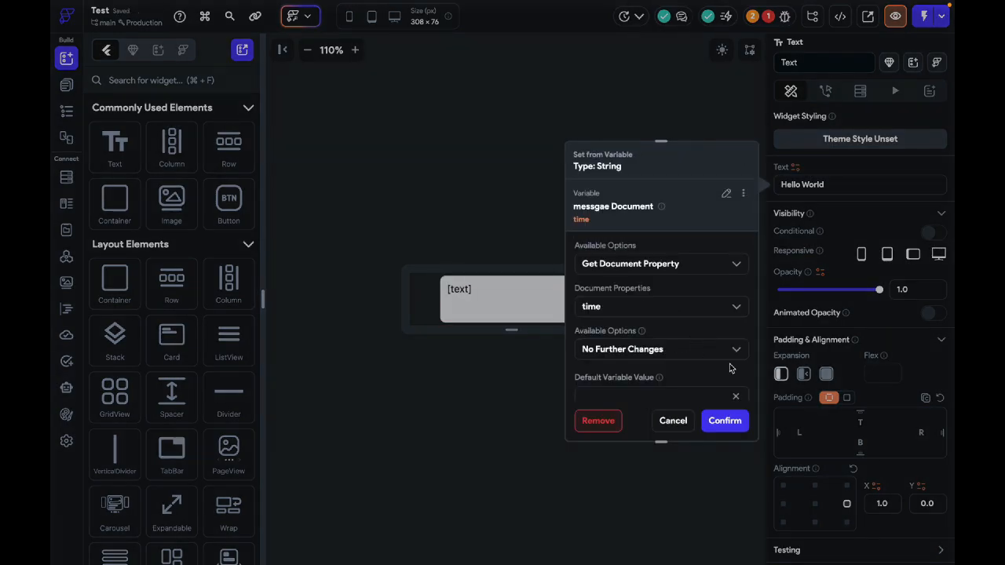
{"action": "left_click", "coordinate": [707, 348]}
{"action": "left_click", "coordinate": [681, 325]}
{"action": "left_click", "coordinate": [680, 328]}
{"action": "scroll", "coordinate": [684, 398], "scroll_direction": "down", "scroll_amount": 2}
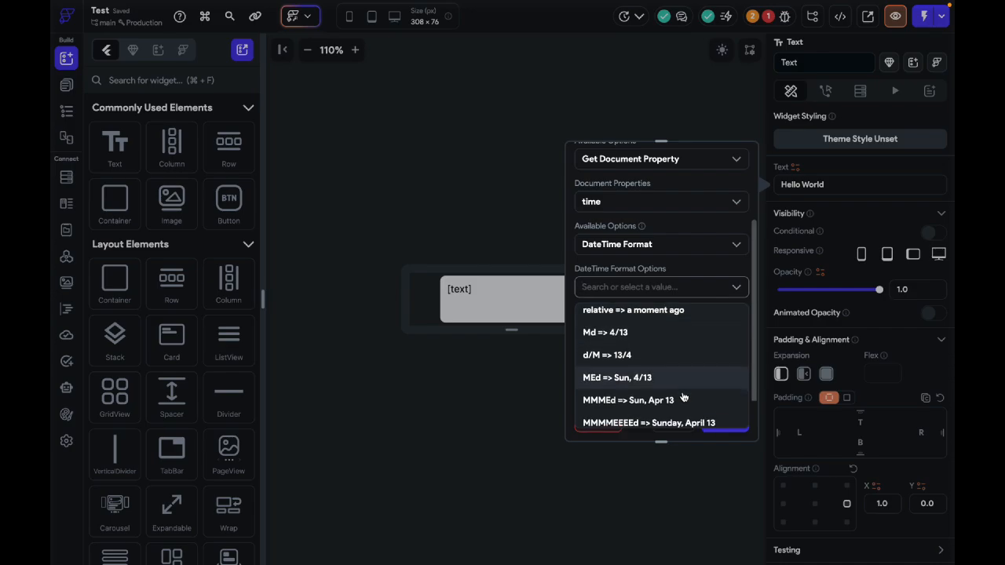
{"action": "scroll", "coordinate": [685, 363], "scroll_direction": "up", "scroll_amount": 3}
{"action": "left_click", "coordinate": [686, 330]}
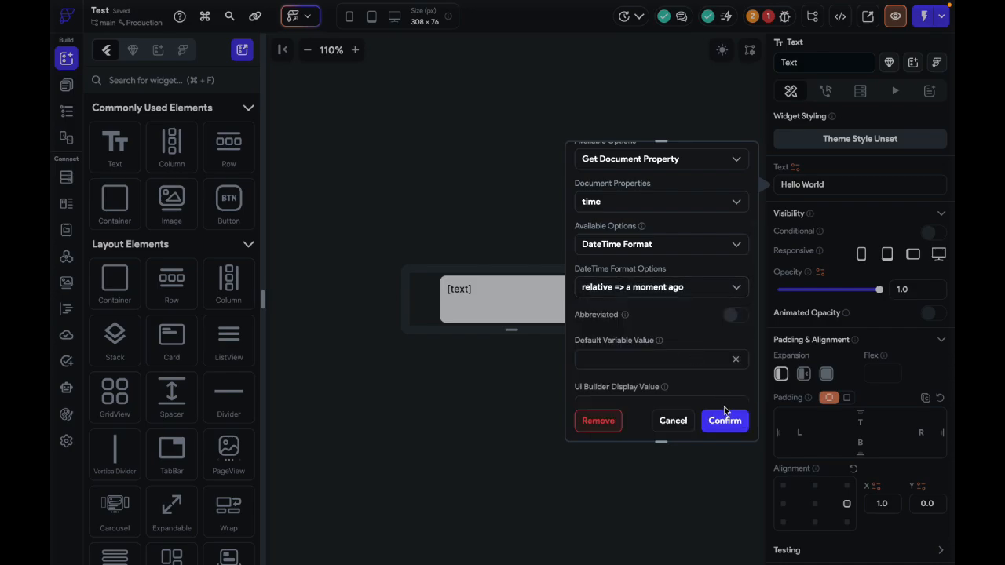
{"action": "left_click", "coordinate": [724, 420]}
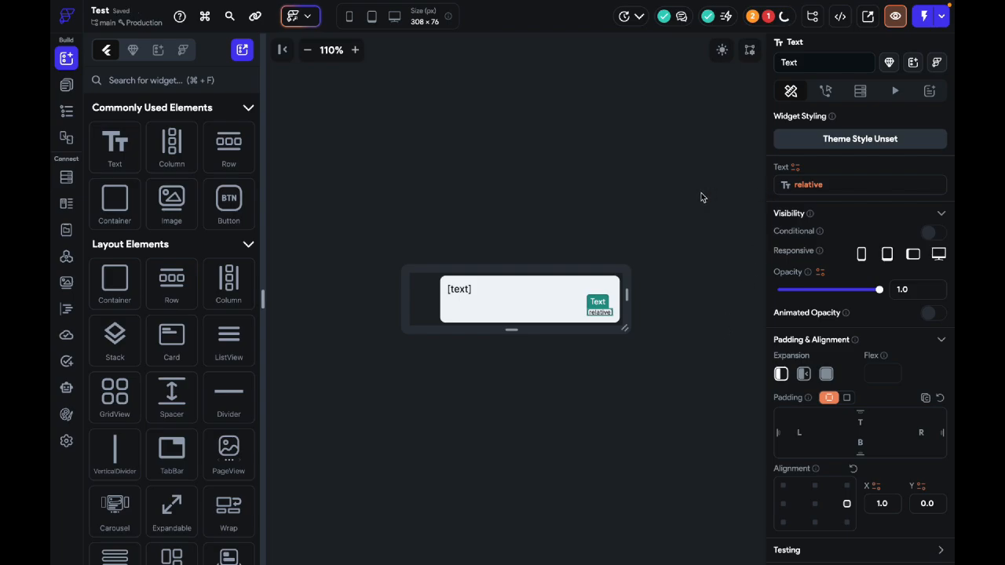
Step: Check how the Message component looks in the HomePage list and reopen the component for editing
{"action": "left_click", "coordinate": [532, 292]}
{"action": "scroll", "coordinate": [850, 354], "scroll_direction": "down", "scroll_amount": 3}
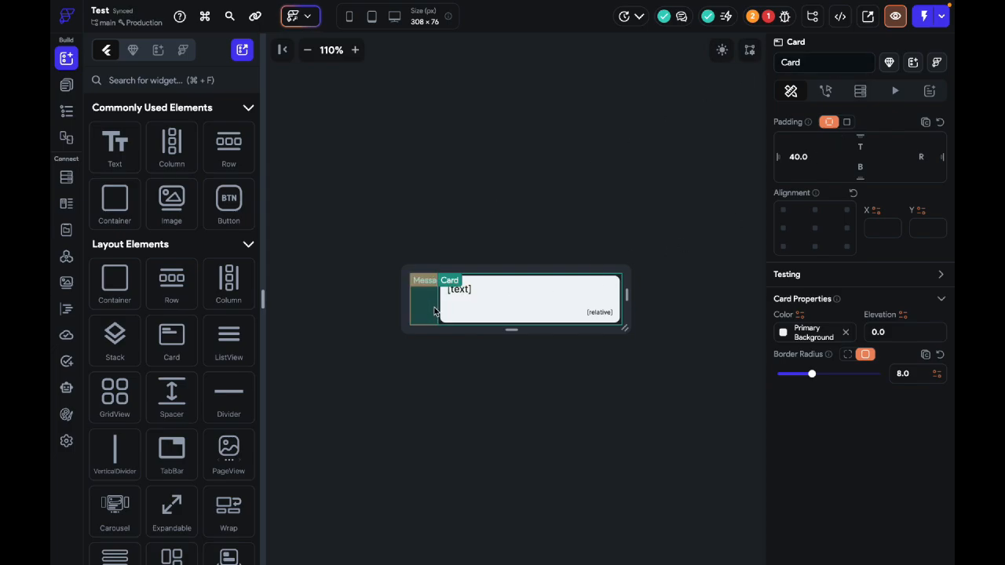
{"action": "left_click", "coordinate": [746, 96]}
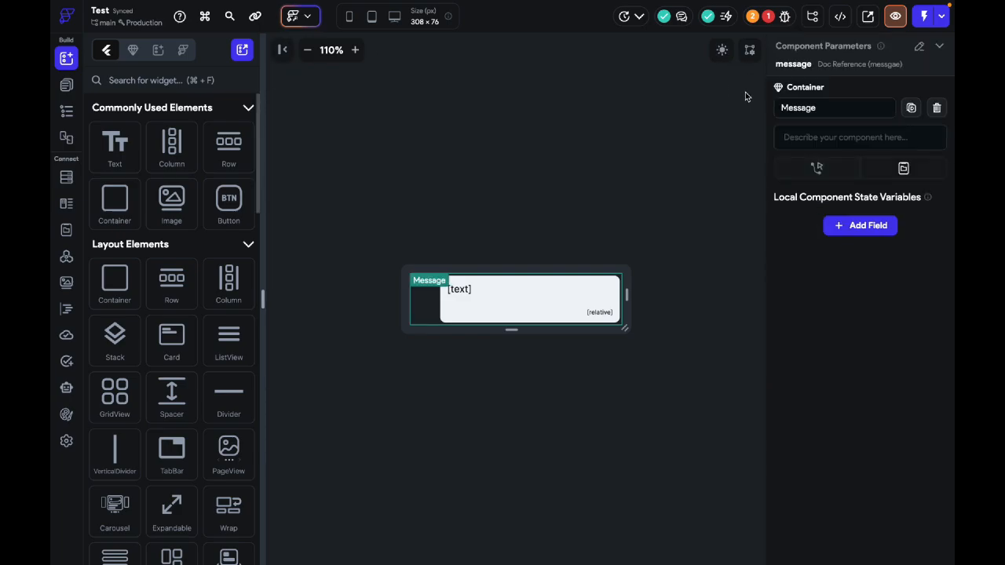
{"action": "left_click", "coordinate": [66, 84]}
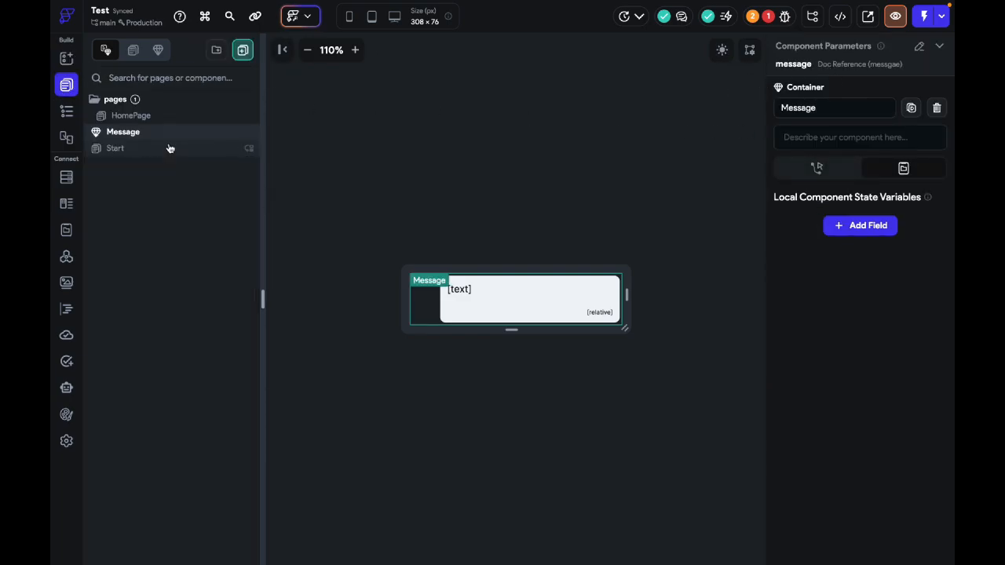
{"action": "left_click", "coordinate": [168, 149]}
{"action": "left_click", "coordinate": [161, 116]}
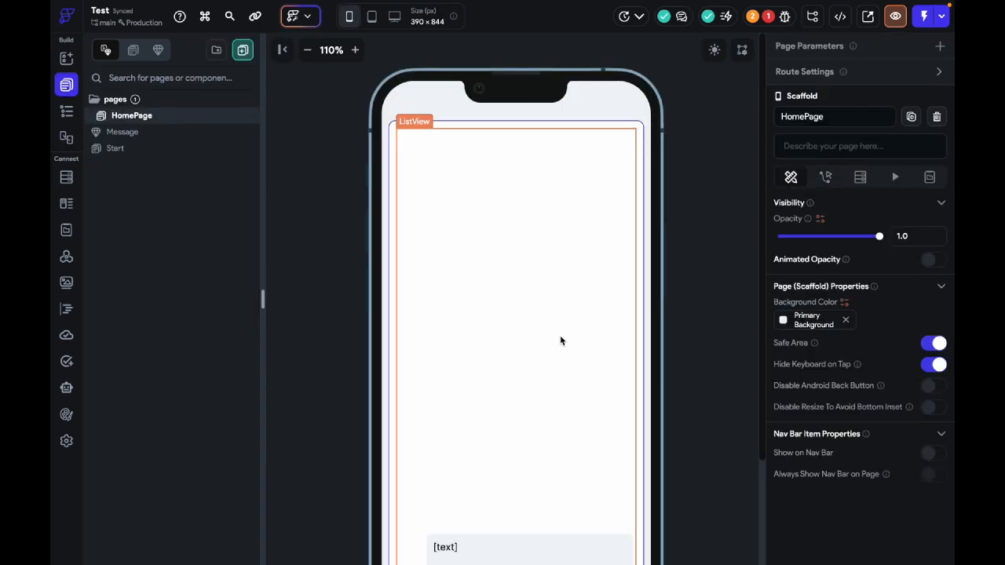
{"action": "scroll", "coordinate": [561, 341], "scroll_direction": "down", "scroll_amount": 5}
{"action": "left_click", "coordinate": [565, 427]}
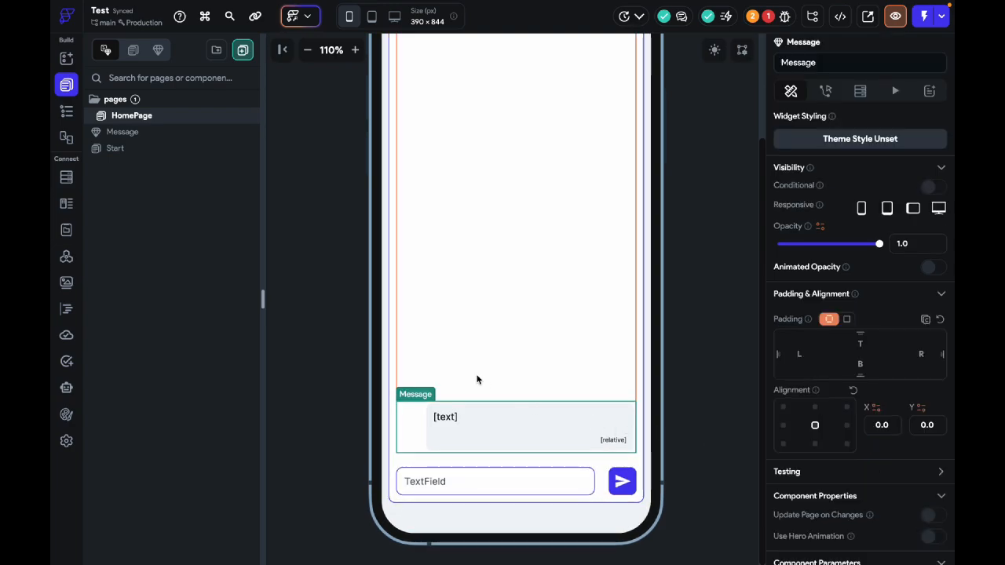
{"action": "double_click", "coordinate": [580, 443]}
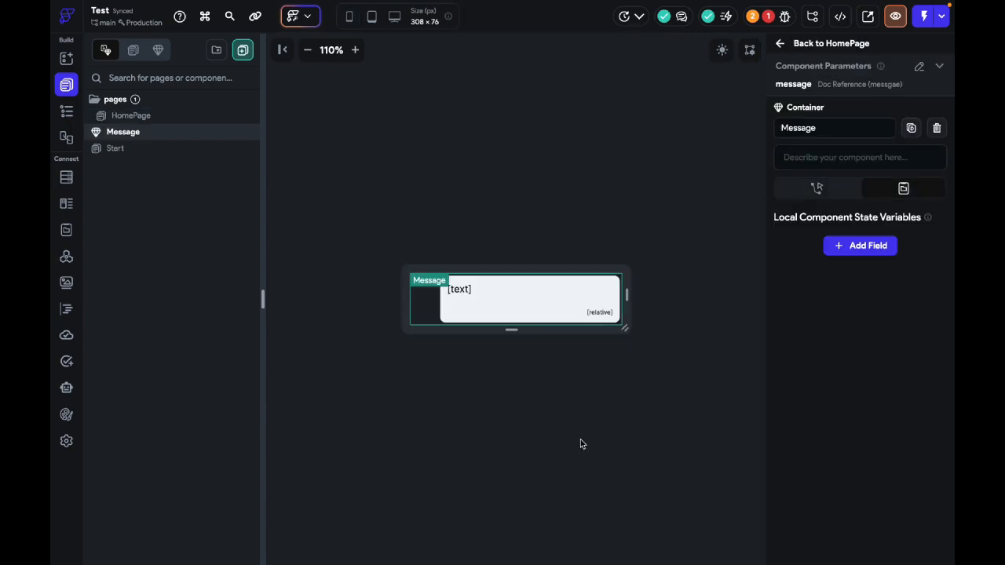
Step: Set the Card's left padding to a conditional value: 40 if the messgae document's is_user is true, else 0
{"action": "left_click", "coordinate": [442, 318]}
{"action": "scroll", "coordinate": [784, 263], "scroll_direction": "down", "scroll_amount": 2}
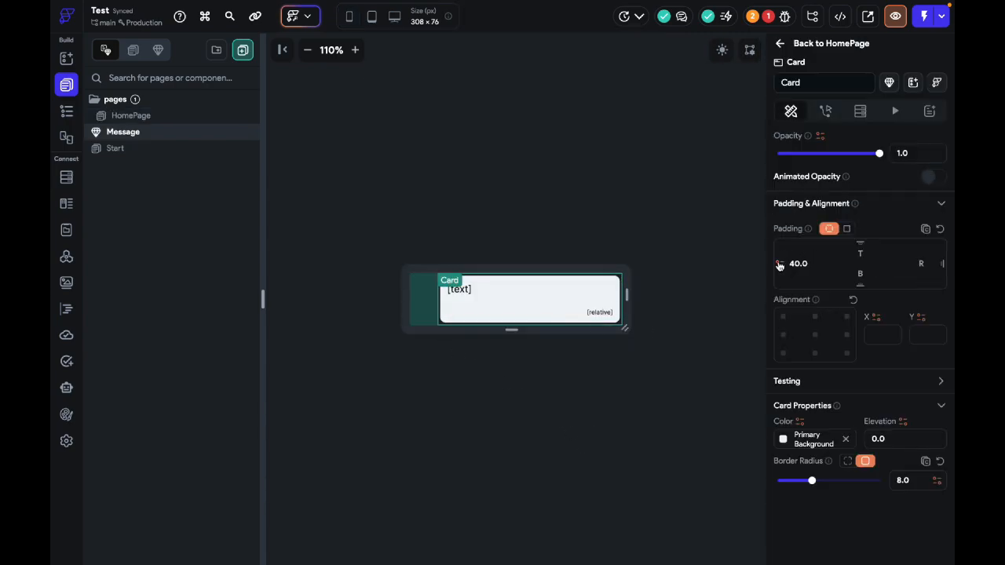
{"action": "left_click", "coordinate": [780, 266]}
{"action": "scroll", "coordinate": [651, 437], "scroll_direction": "down", "scroll_amount": 1}
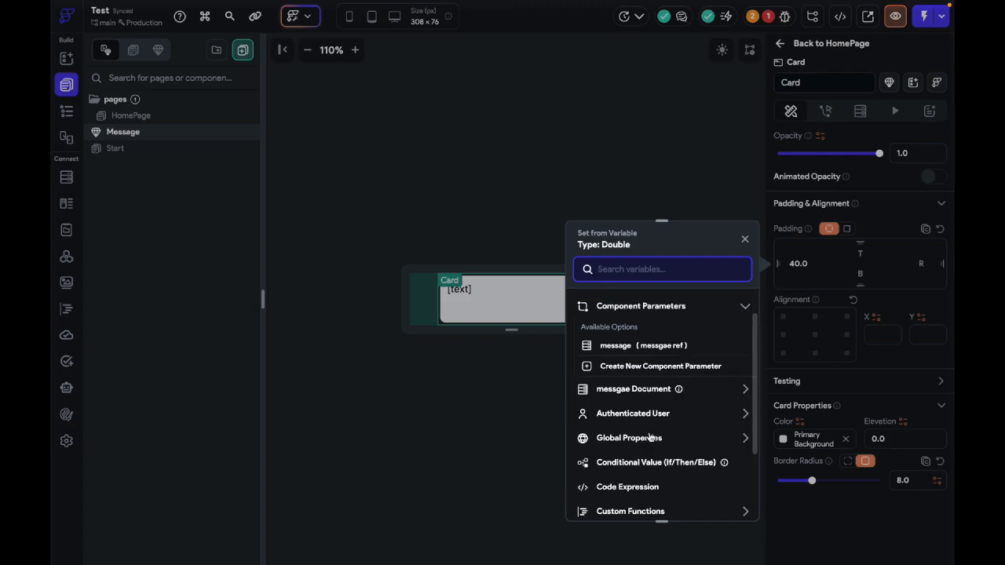
{"action": "left_click", "coordinate": [666, 449]}
{"action": "left_click", "coordinate": [658, 355]}
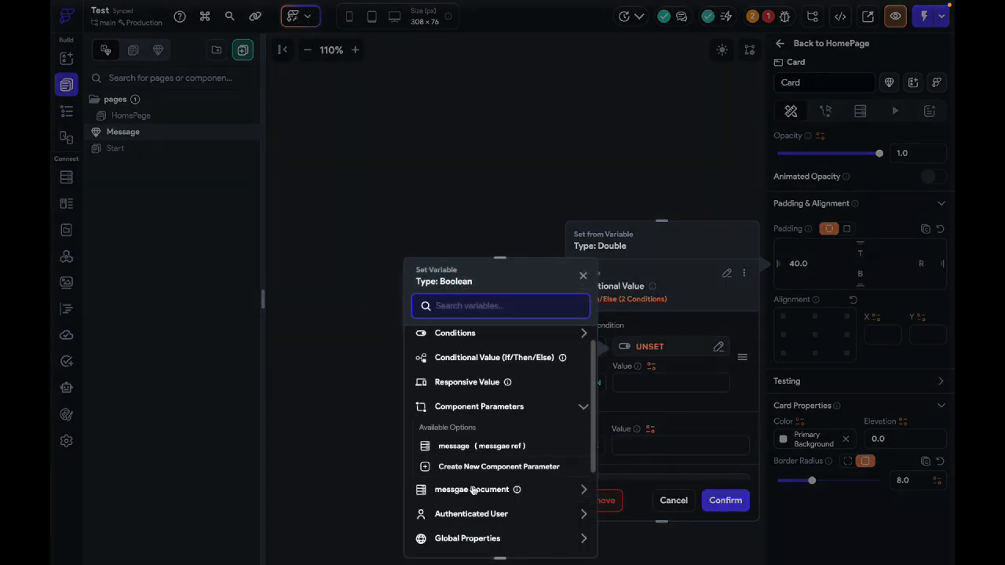
{"action": "left_click", "coordinate": [473, 490]}
{"action": "scroll", "coordinate": [473, 487], "scroll_direction": "down", "scroll_amount": 3}
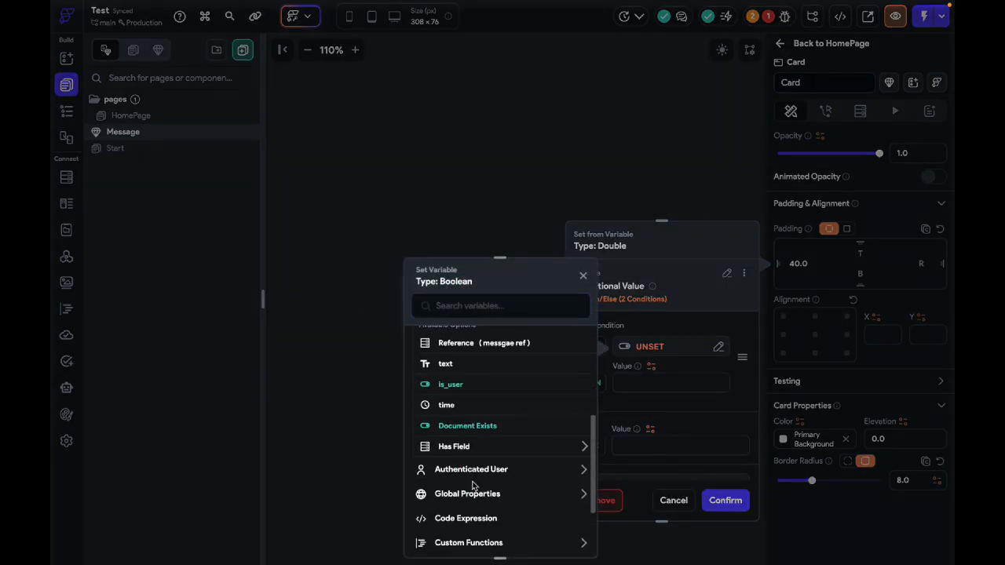
{"action": "left_click", "coordinate": [443, 385]}
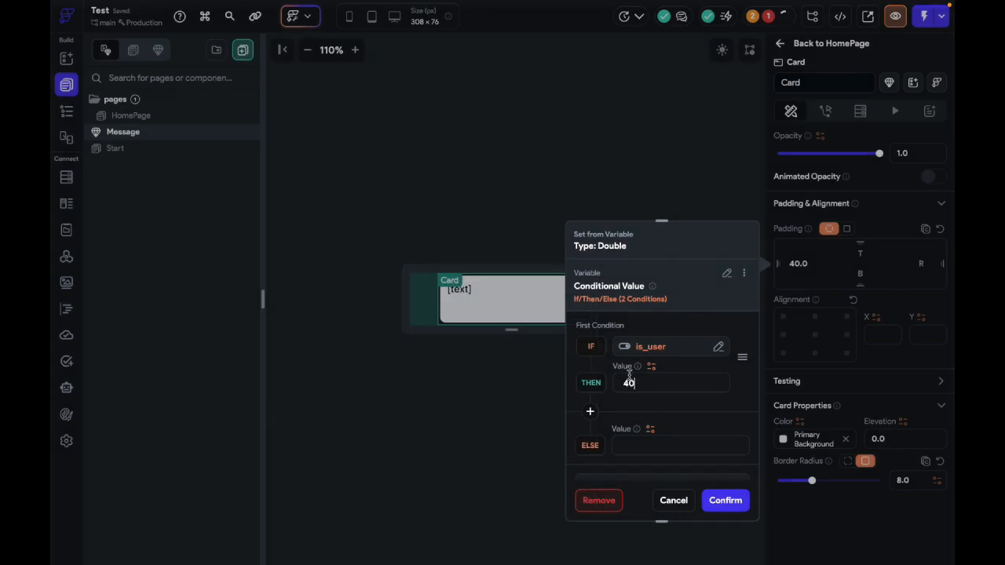
{"action": "left_click", "coordinate": [715, 451]}
{"action": "left_click", "coordinate": [726, 500]}
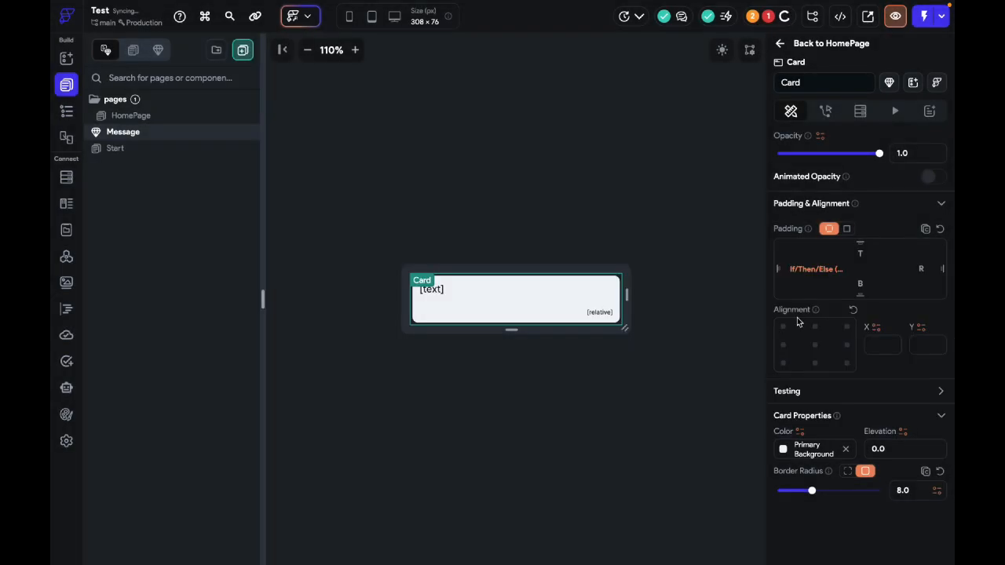
Step: Copy the Card's left padding conditional variable and paste it into the right padding
{"action": "left_click", "coordinate": [778, 273]}
{"action": "left_click", "coordinate": [730, 301]}
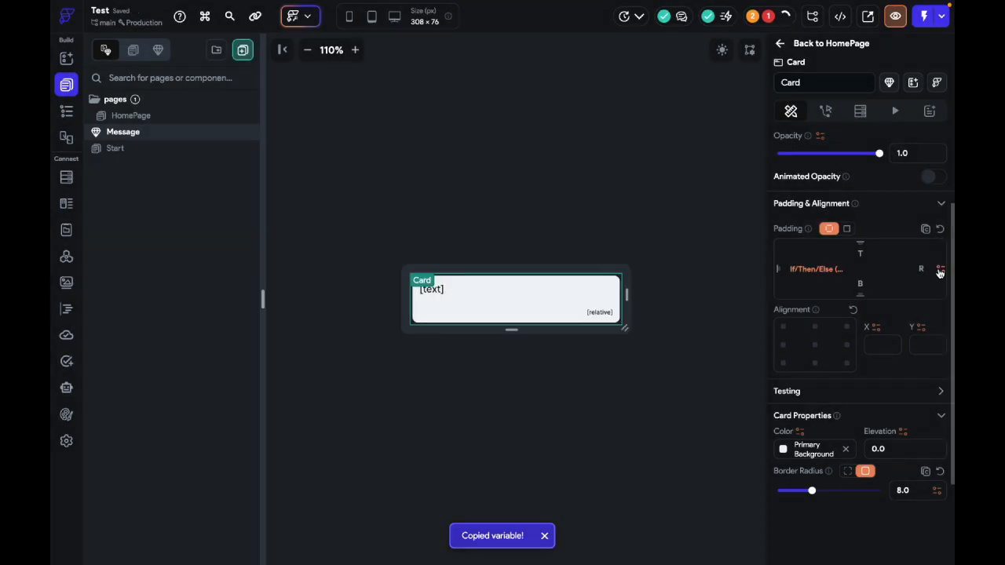
{"action": "left_click", "coordinate": [939, 271]}
{"action": "left_click", "coordinate": [888, 247]}
Step: Apply the opposite statement to is_user in the right padding's condition, with 40 as the Then value and 0 as Else
{"action": "left_click", "coordinate": [854, 356]}
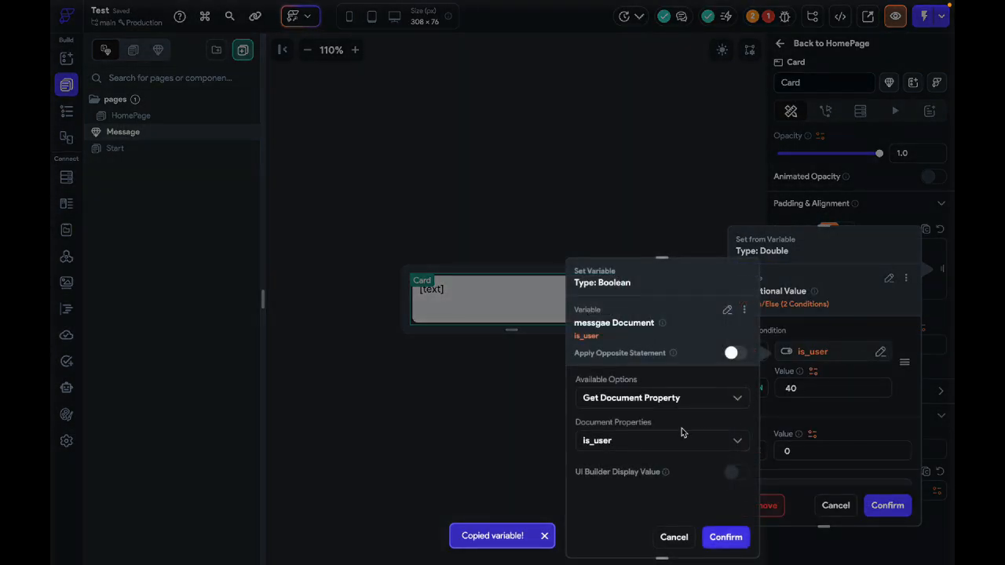
{"action": "left_click", "coordinate": [676, 437]}
{"action": "left_click", "coordinate": [726, 377]}
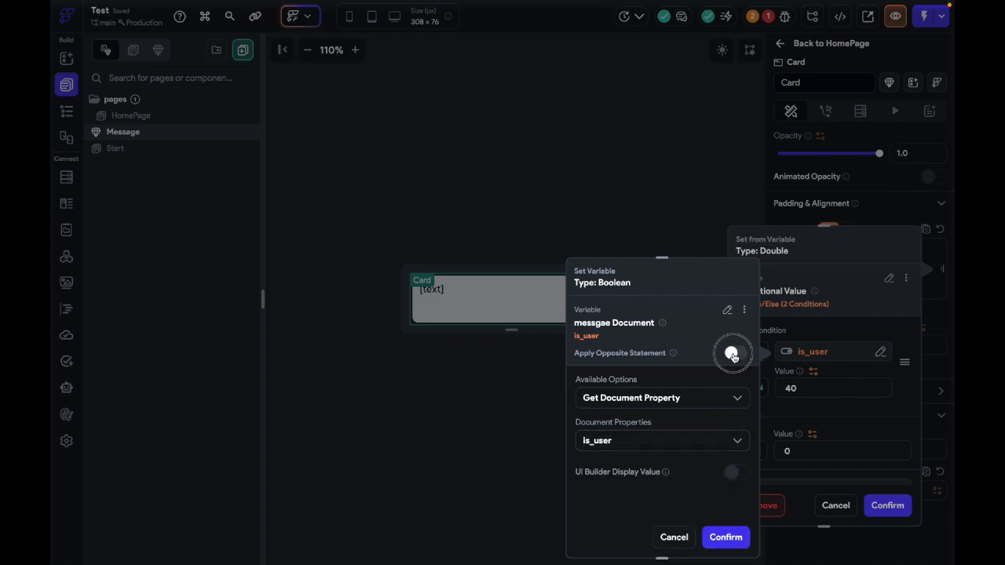
{"action": "left_click", "coordinate": [731, 352]}
{"action": "left_click", "coordinate": [725, 537]}
{"action": "double_click", "coordinate": [797, 390]}
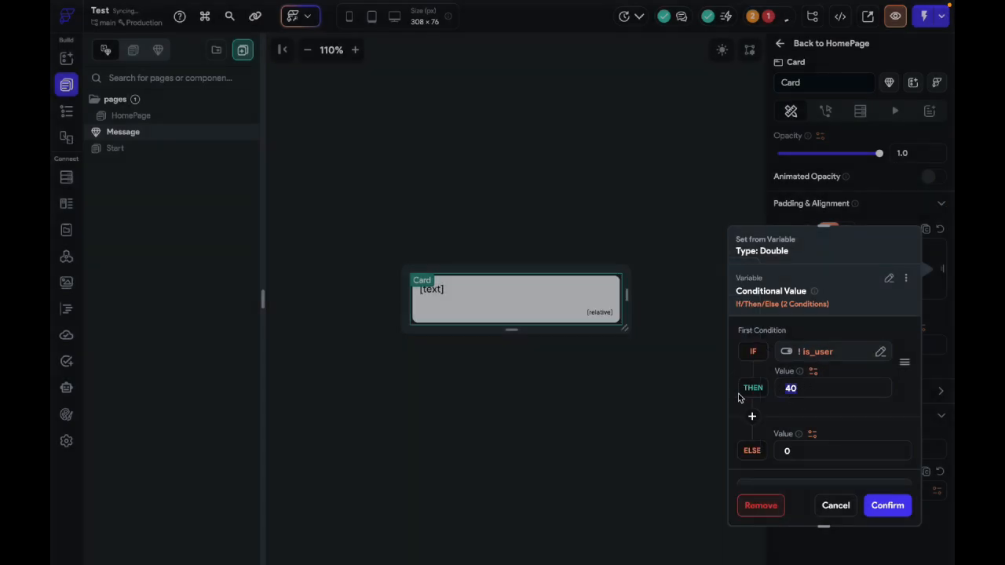
{"action": "type", "text": "40"}
{"action": "left_click_drag", "start_coordinate": [807, 457], "coordinate": [764, 461]}
{"action": "left_click", "coordinate": [879, 502]}
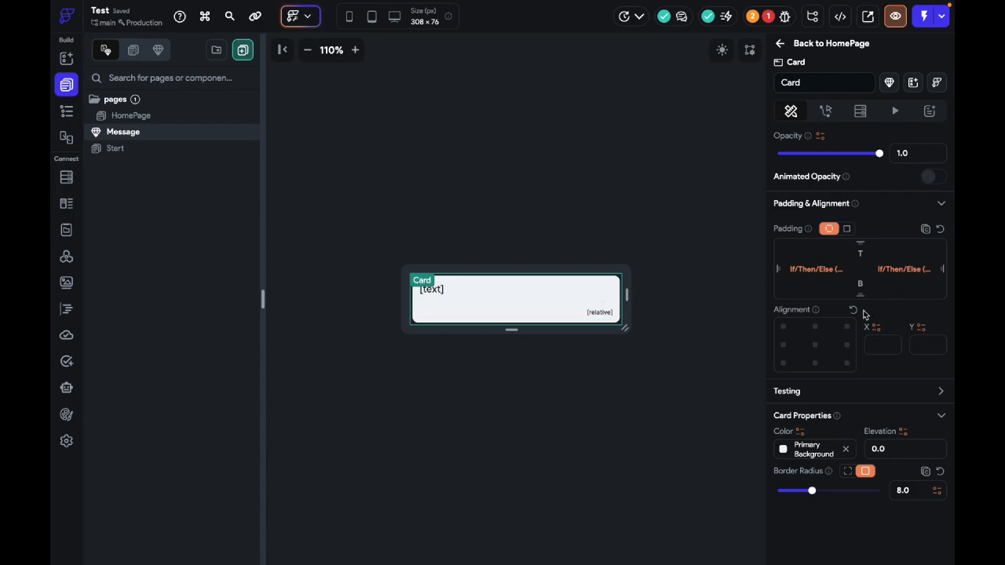
Step: Return to HomePage and add a backend query to the ListView that fetches the messgae collection as a List of Documents
{"action": "left_click", "coordinate": [787, 45]}
{"action": "left_click", "coordinate": [578, 287]}
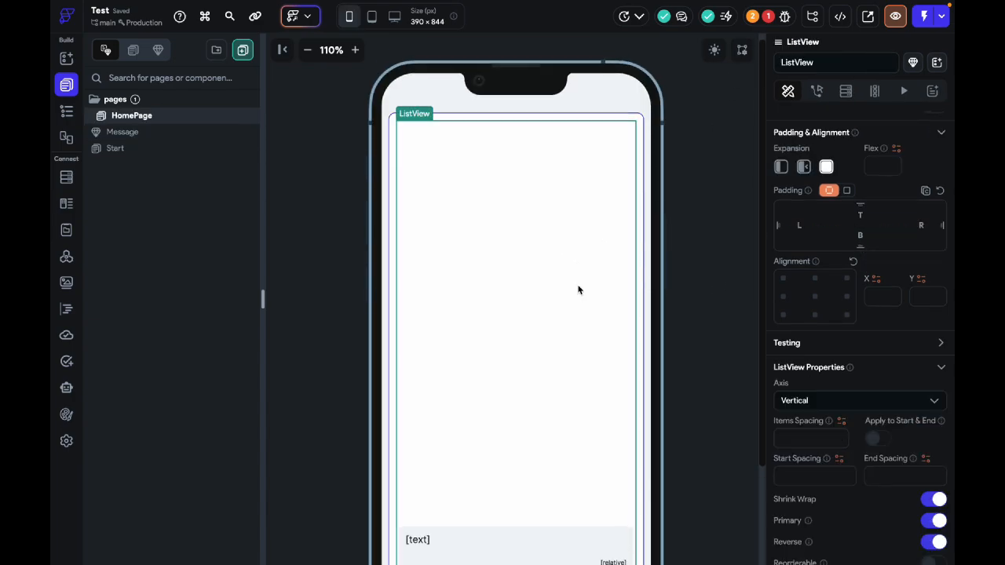
{"action": "left_click", "coordinate": [847, 94]}
{"action": "left_click", "coordinate": [799, 124]}
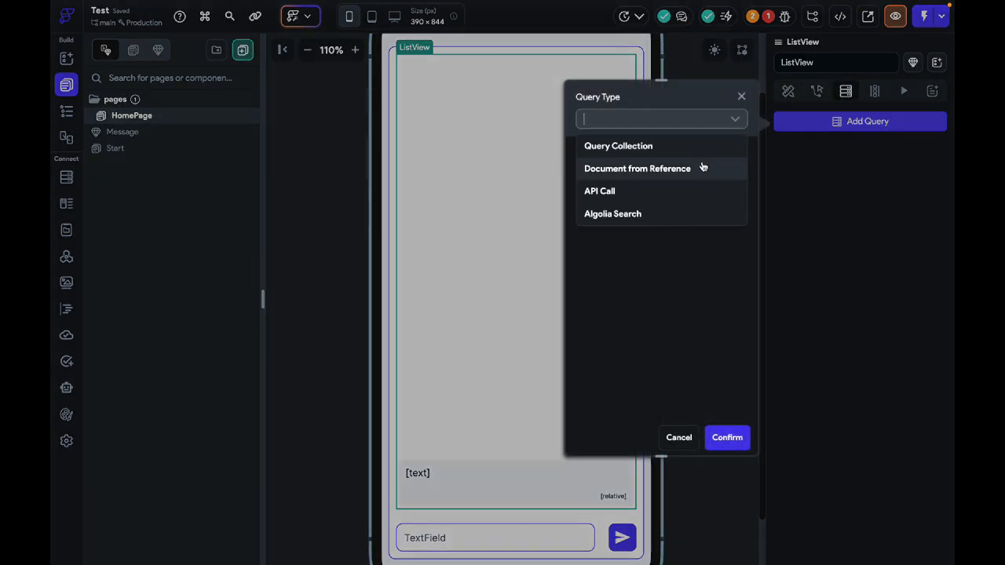
{"action": "left_click", "coordinate": [685, 145]}
{"action": "left_click", "coordinate": [681, 194]}
{"action": "left_click", "coordinate": [680, 238]}
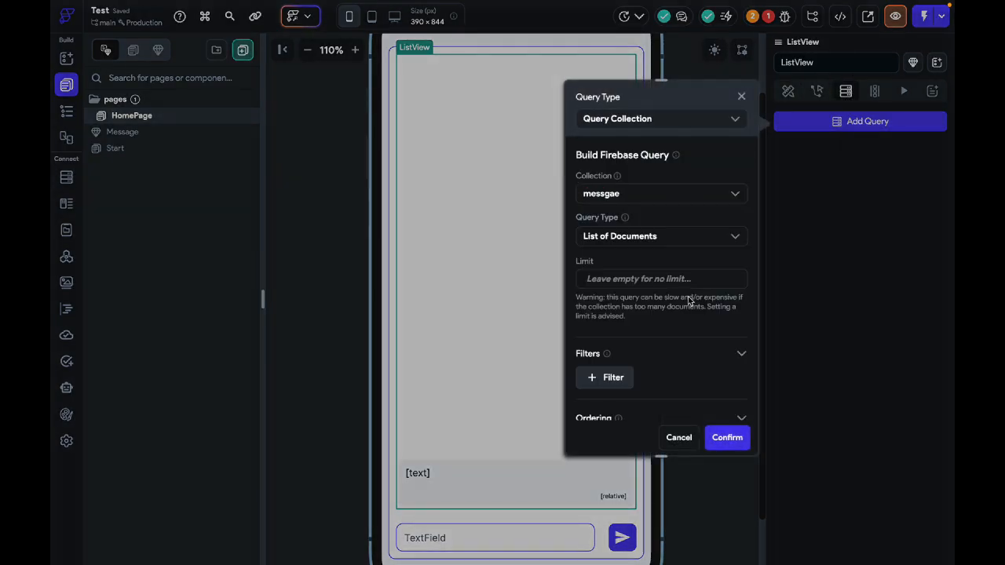
{"action": "scroll", "coordinate": [734, 406], "scroll_direction": "down", "scroll_amount": 5}
{"action": "left_click", "coordinate": [729, 440]}
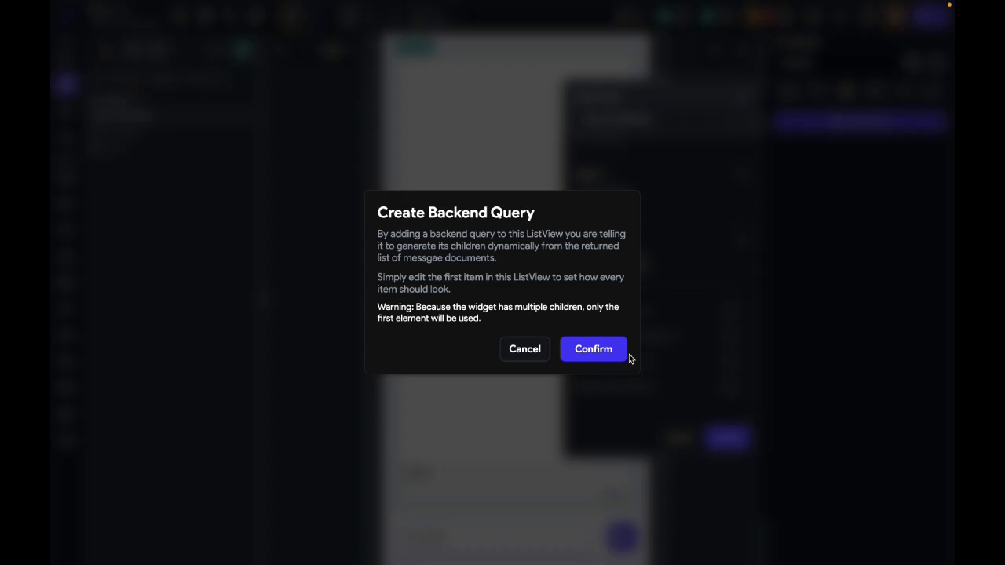
{"action": "left_click", "coordinate": [594, 350]}
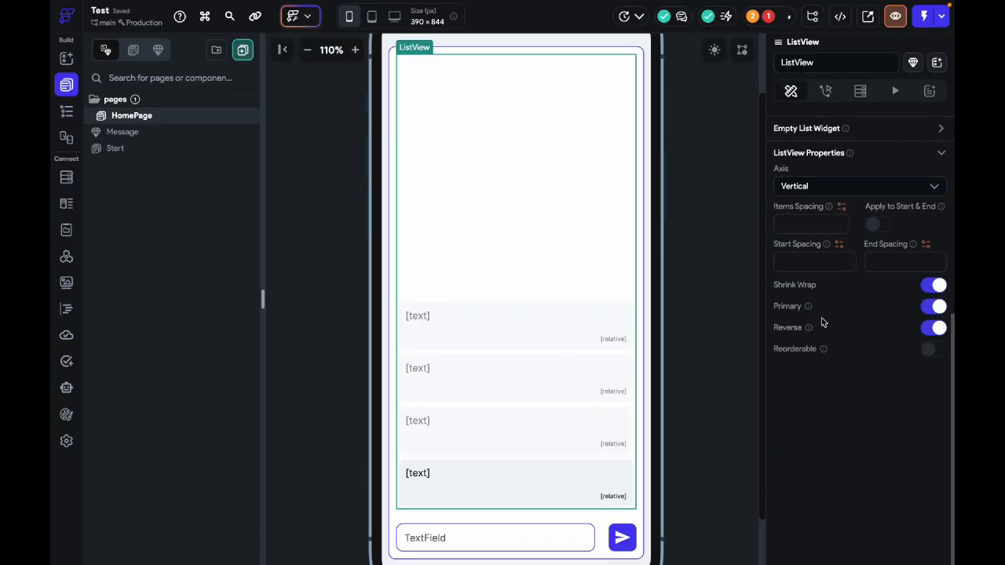
Step: Set the HomePage ListView's items spacing to 10
{"action": "left_click", "coordinate": [797, 245]}
{"action": "type", "text": "10"}
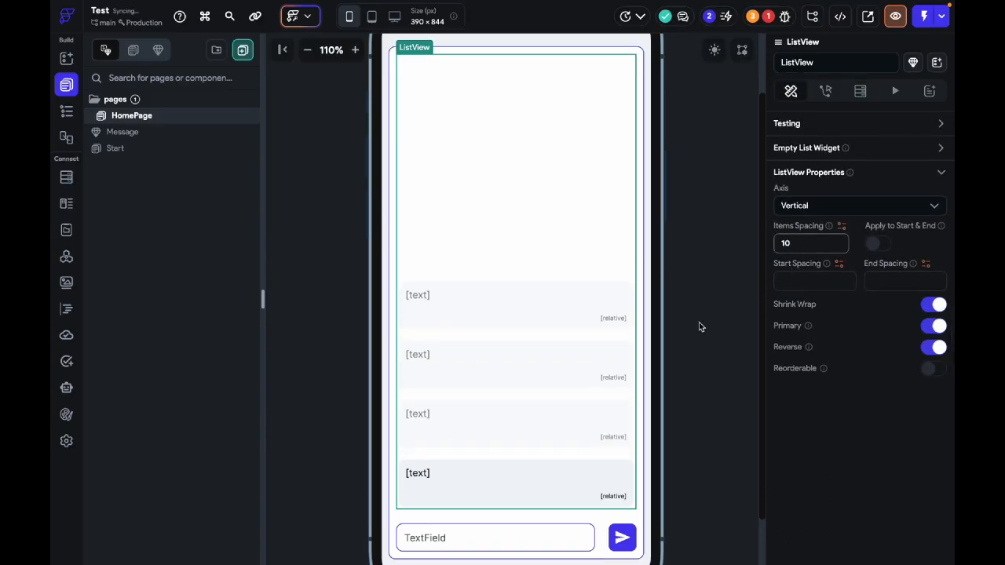
{"action": "left_click", "coordinate": [701, 327]}
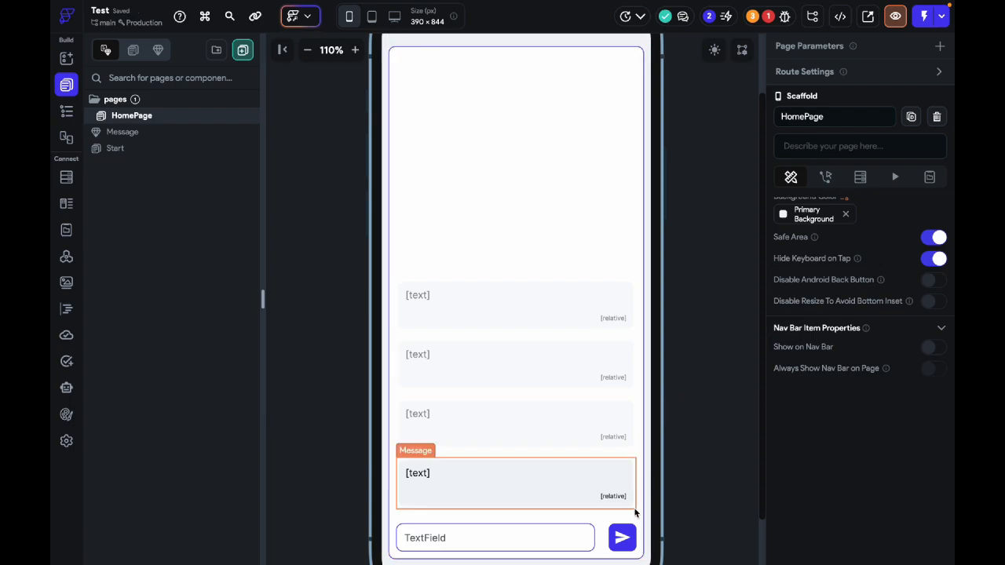
Step: Start an On Tap action on the send IconButton without choosing an action type, and go back to the page's properties
{"action": "left_click", "coordinate": [625, 538]}
{"action": "left_click", "coordinate": [826, 91]}
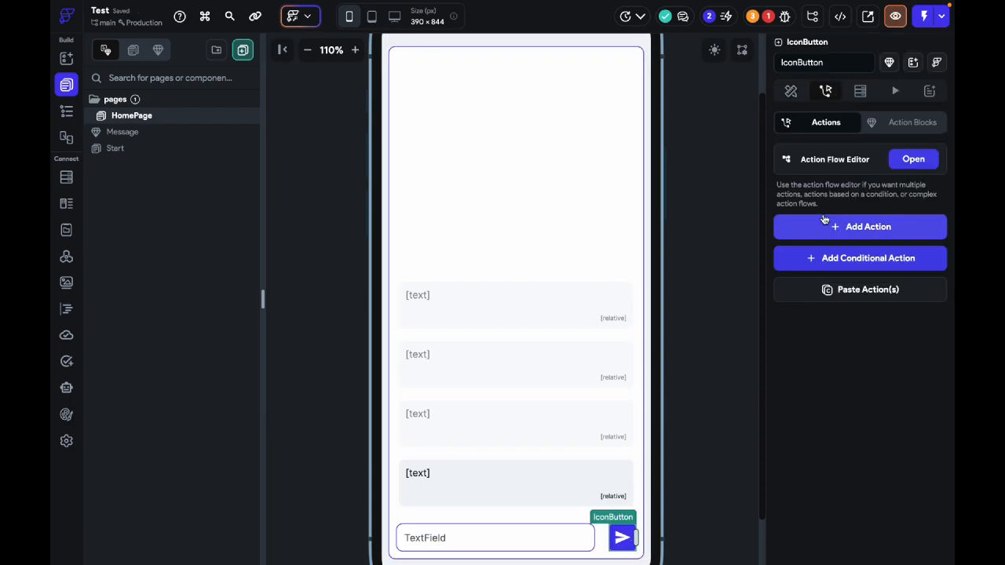
{"action": "left_click", "coordinate": [825, 224]}
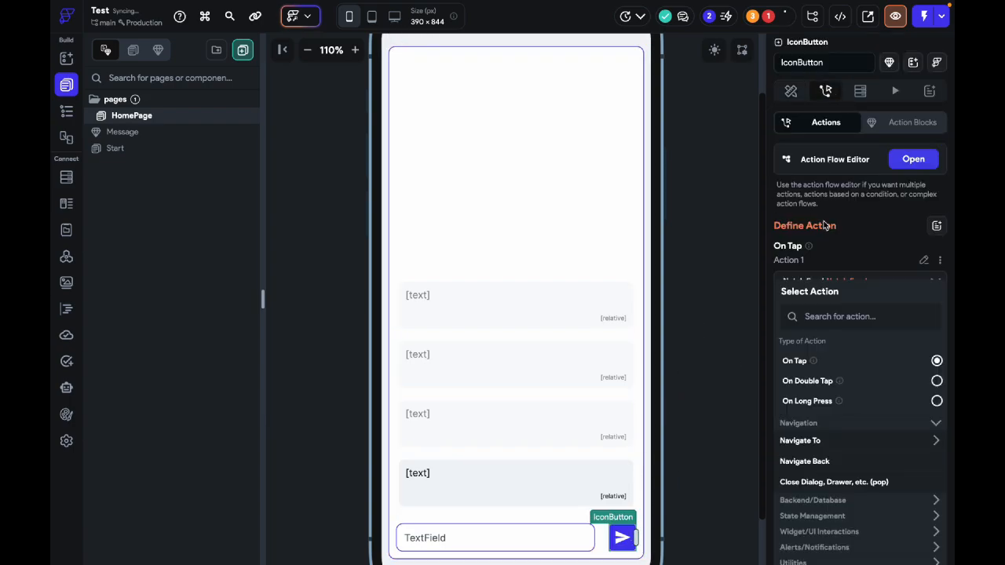
{"action": "left_click", "coordinate": [704, 223]}
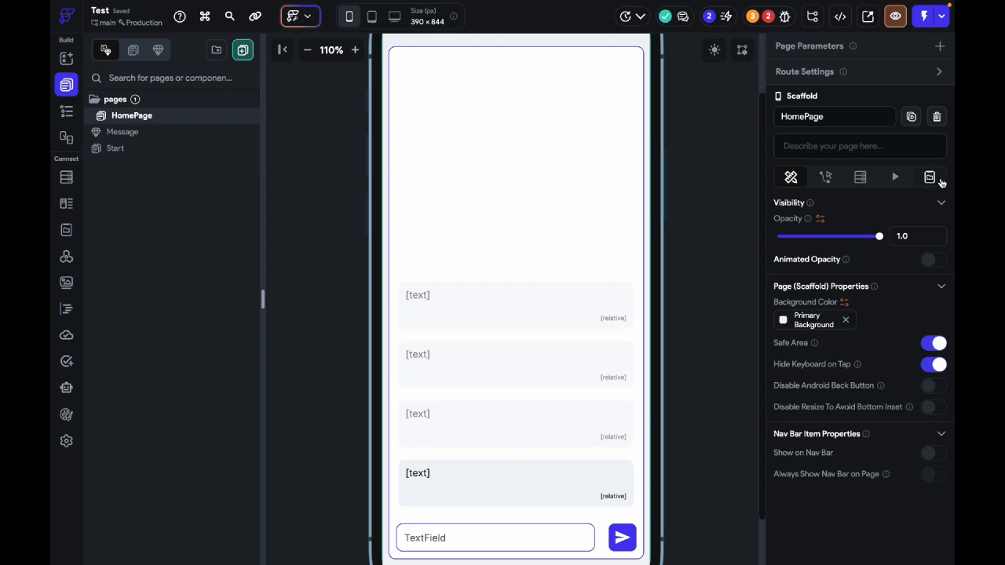
Step: Open HomePage's local page state variables, review the messgae collection's schema fields, and return to the page
{"action": "left_click", "coordinate": [930, 176]}
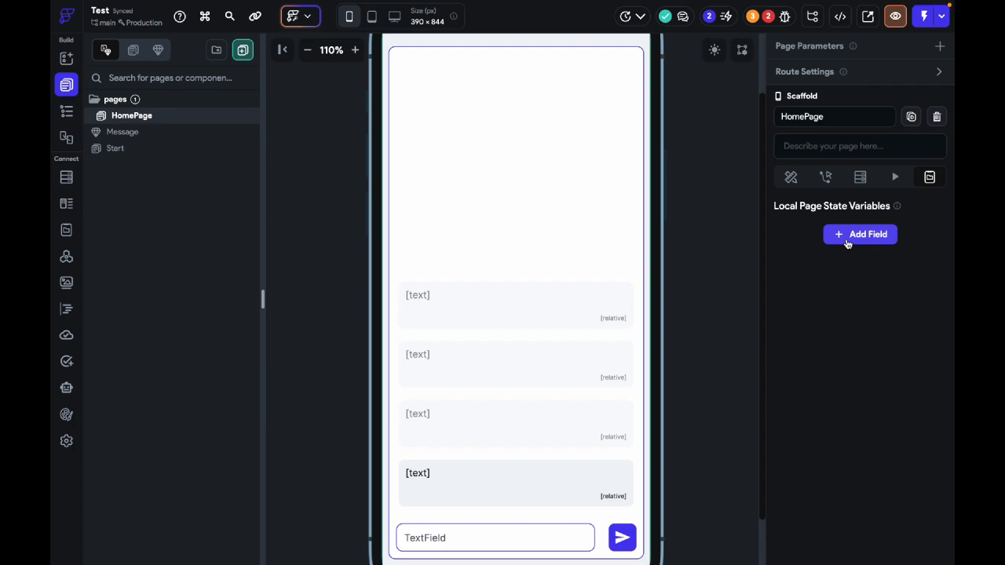
{"action": "left_click", "coordinate": [66, 178]}
{"action": "left_click", "coordinate": [191, 123]}
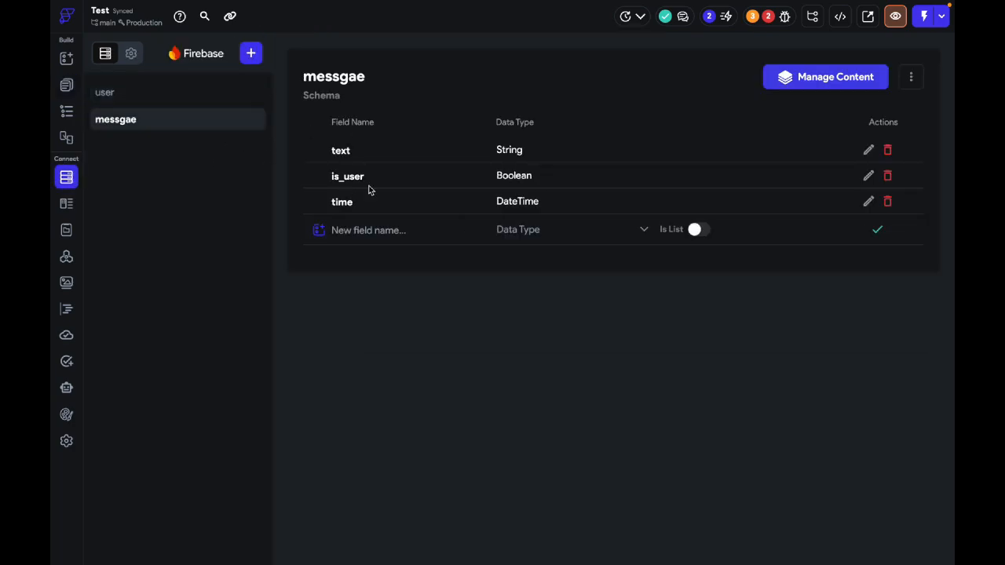
{"action": "left_click", "coordinate": [66, 85]}
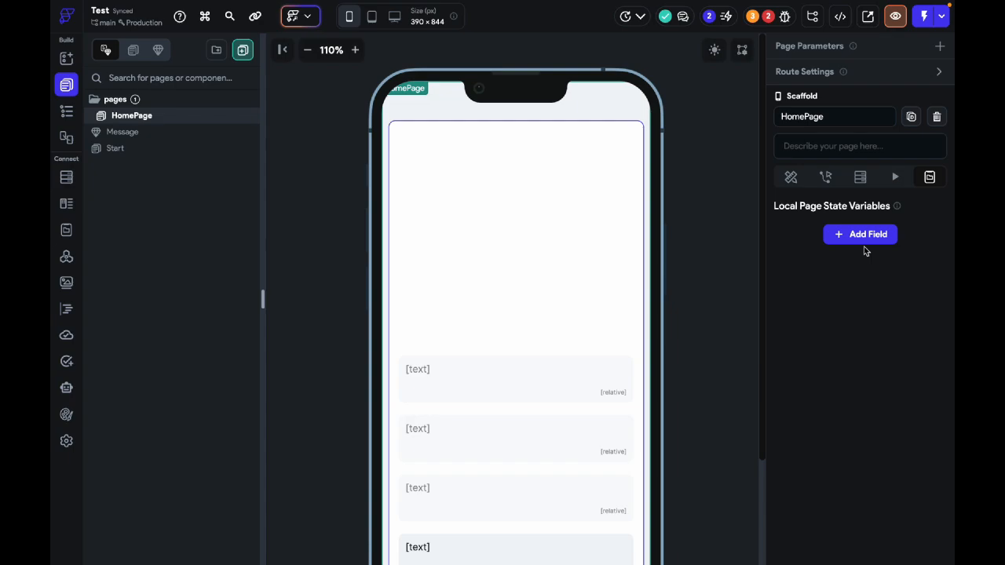
Step: Add a String page state field named coverstationId to HomePage with the initial value User1234
{"action": "left_click", "coordinate": [860, 236]}
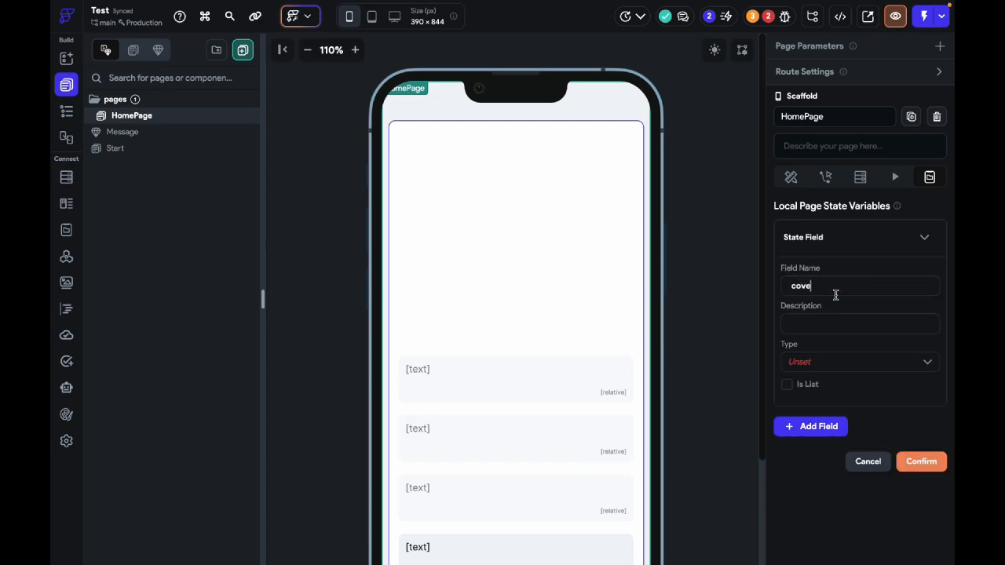
{"action": "type", "text": "coverstationId"}
{"action": "left_click", "coordinate": [861, 355]}
{"action": "left_click", "coordinate": [856, 433]}
{"action": "left_click", "coordinate": [845, 319]}
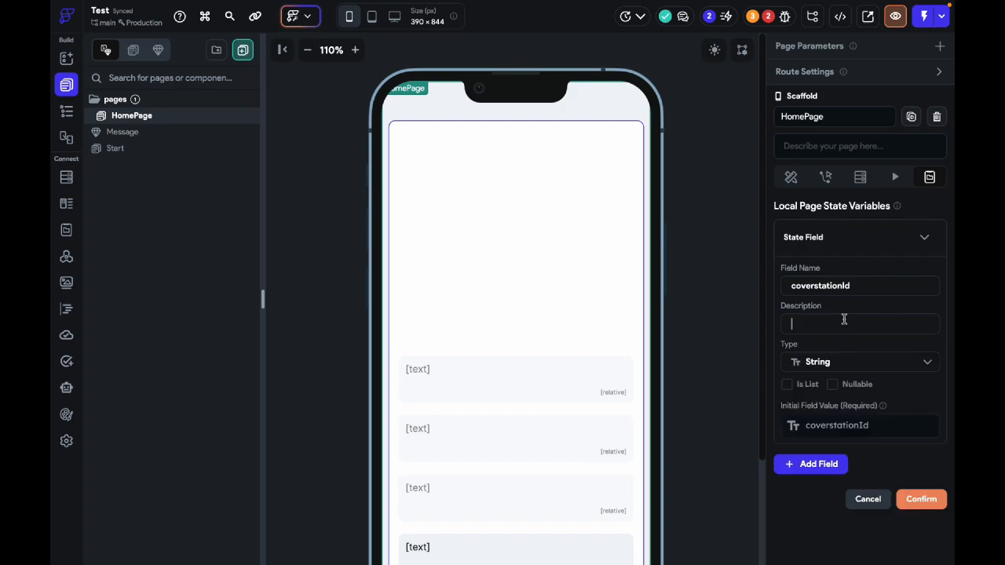
{"action": "left_click", "coordinate": [876, 425]}
{"action": "type", "text": "User12"}
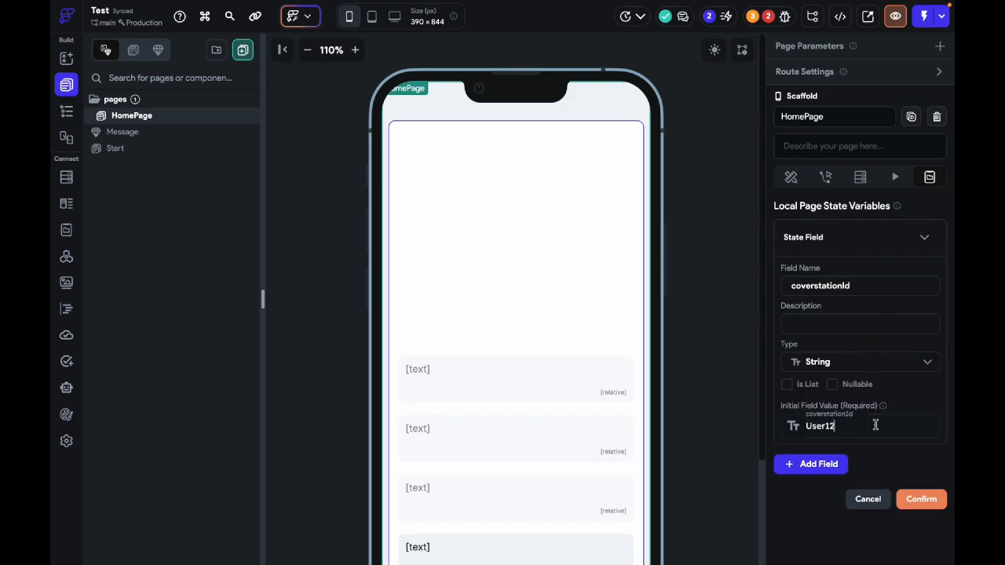
{"action": "type", "text": "34"}
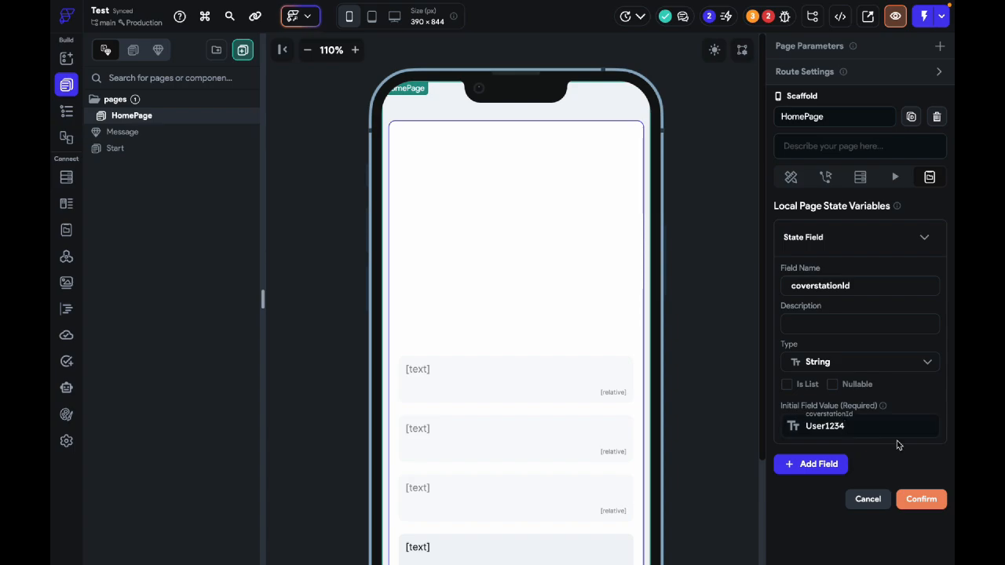
{"action": "scroll", "coordinate": [899, 445], "scroll_direction": "down", "scroll_amount": 2}
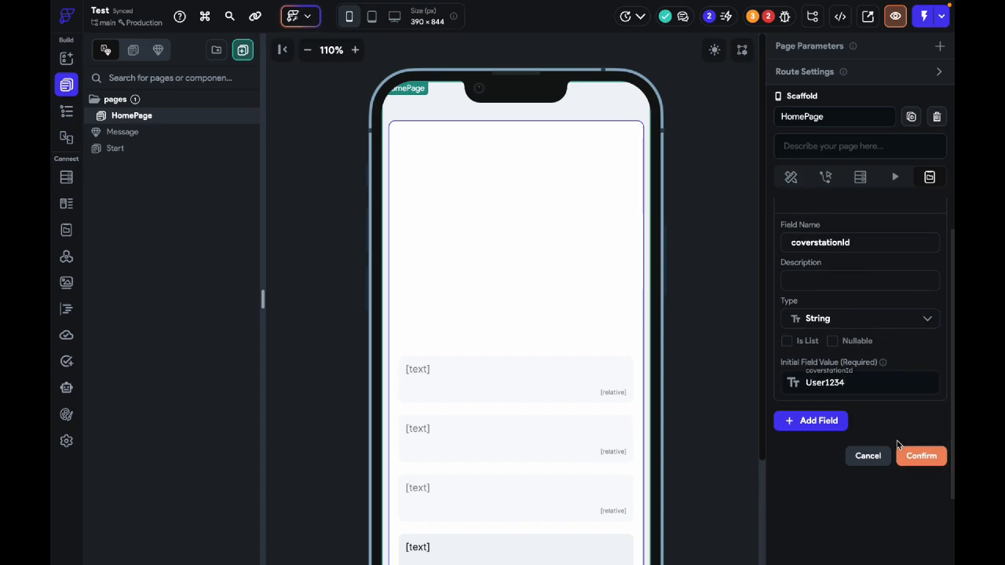
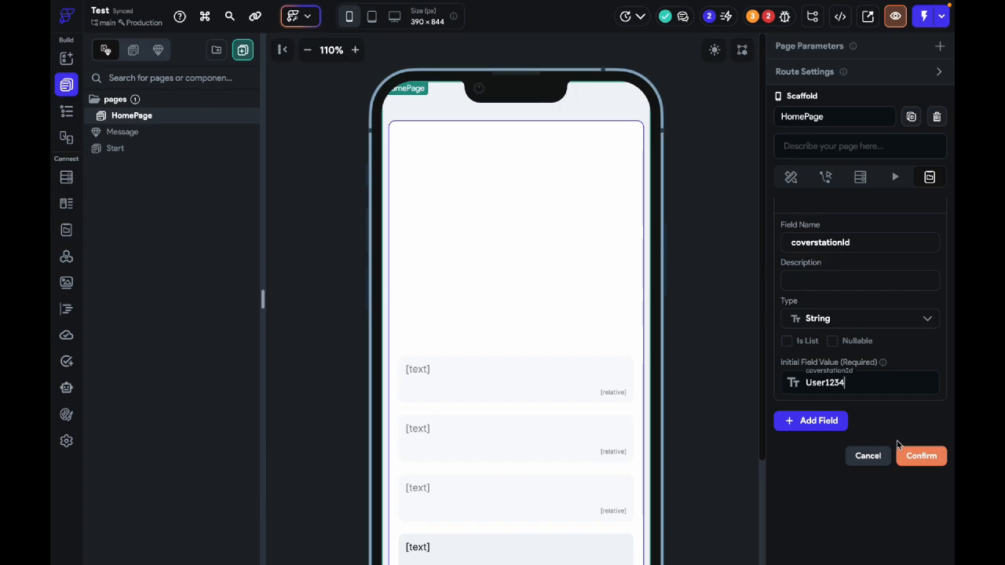
Step: Confirm the coverstationId page state field and give the send IconButton an On Tap AI Agent Send Message action for the Finance agent
{"action": "left_click", "coordinate": [915, 457]}
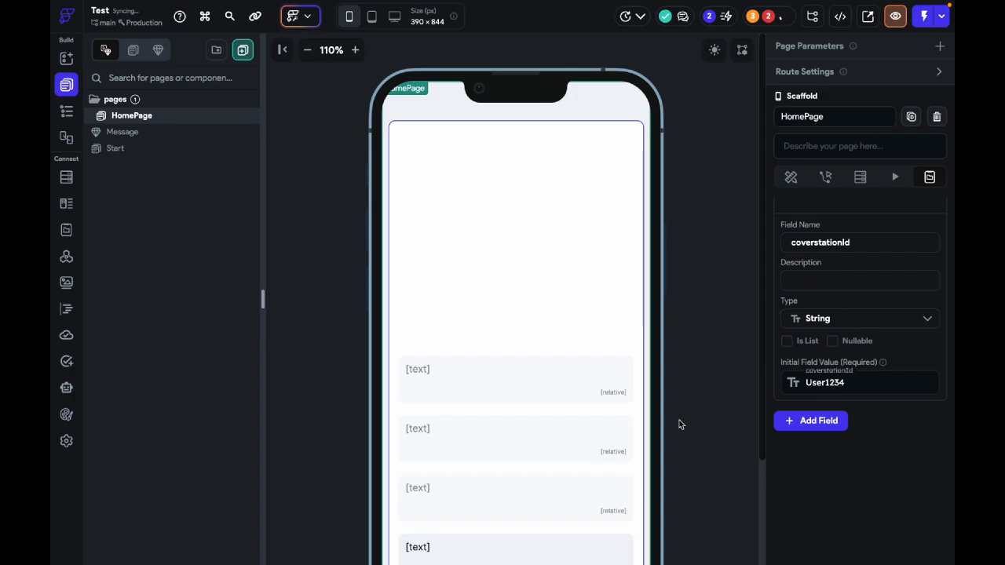
{"action": "scroll", "coordinate": [678, 422], "scroll_direction": "down", "scroll_amount": 5}
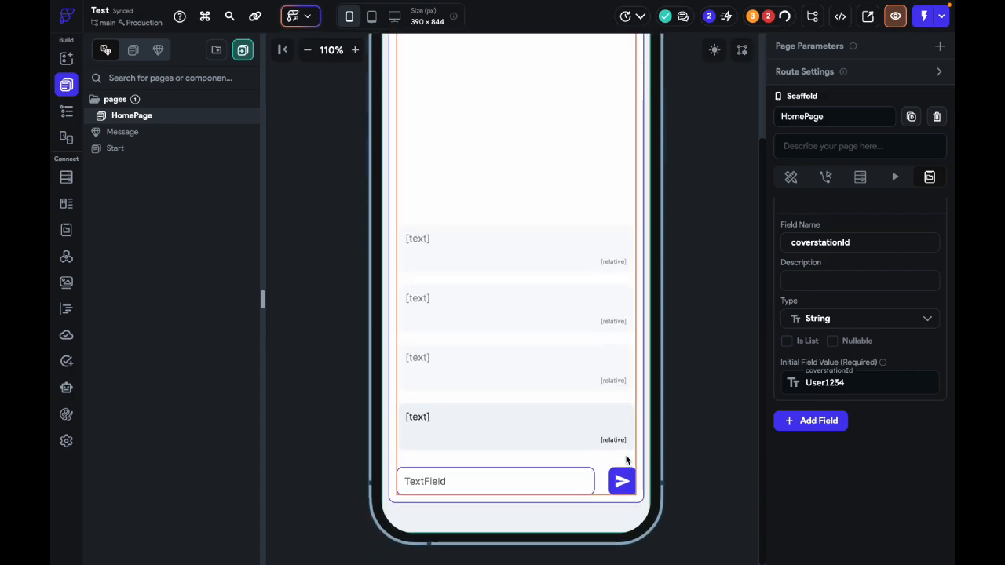
{"action": "left_click", "coordinate": [622, 480]}
{"action": "left_click", "coordinate": [864, 272]}
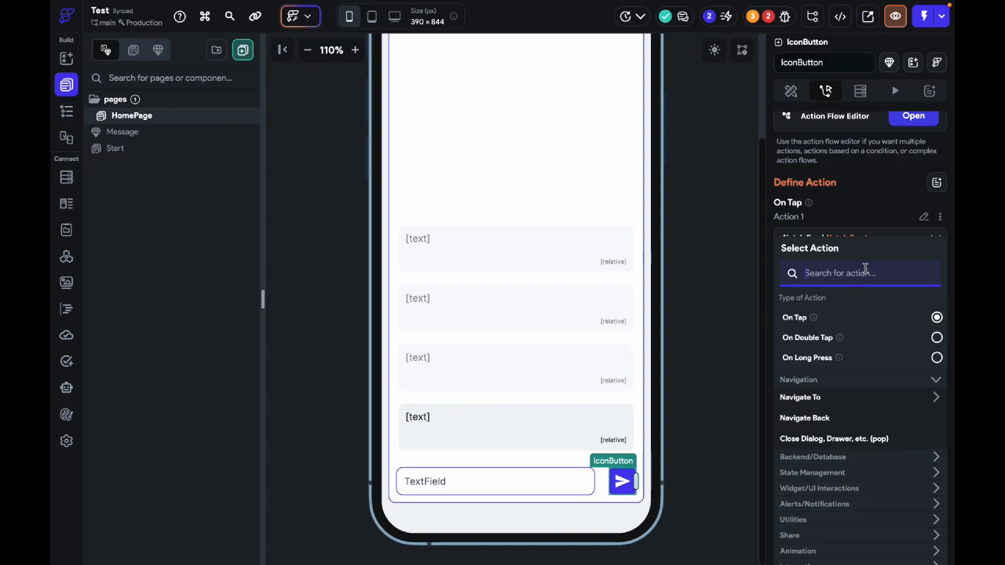
{"action": "type", "text": "ai agen"}
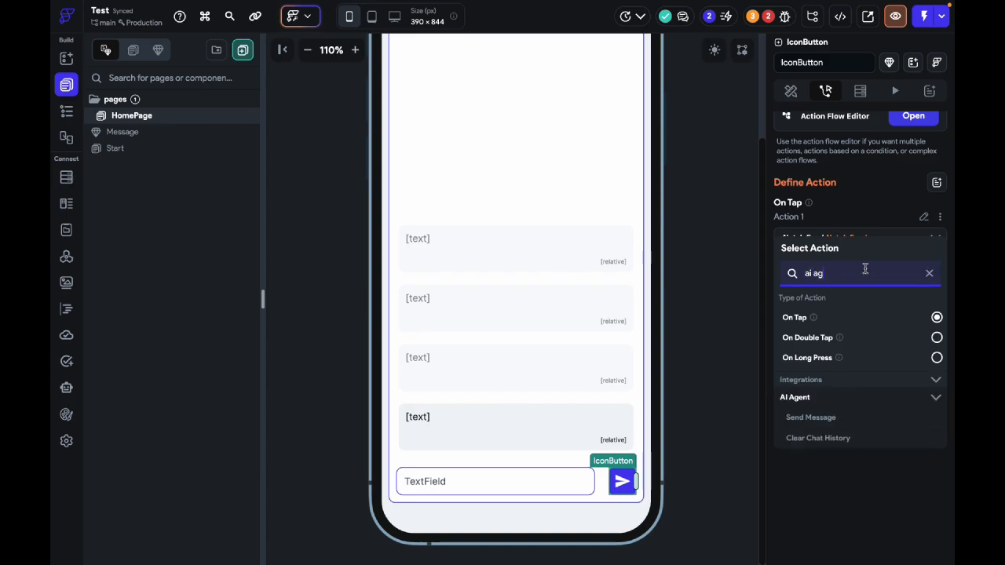
{"action": "left_click", "coordinate": [833, 419]}
{"action": "left_click", "coordinate": [829, 314]}
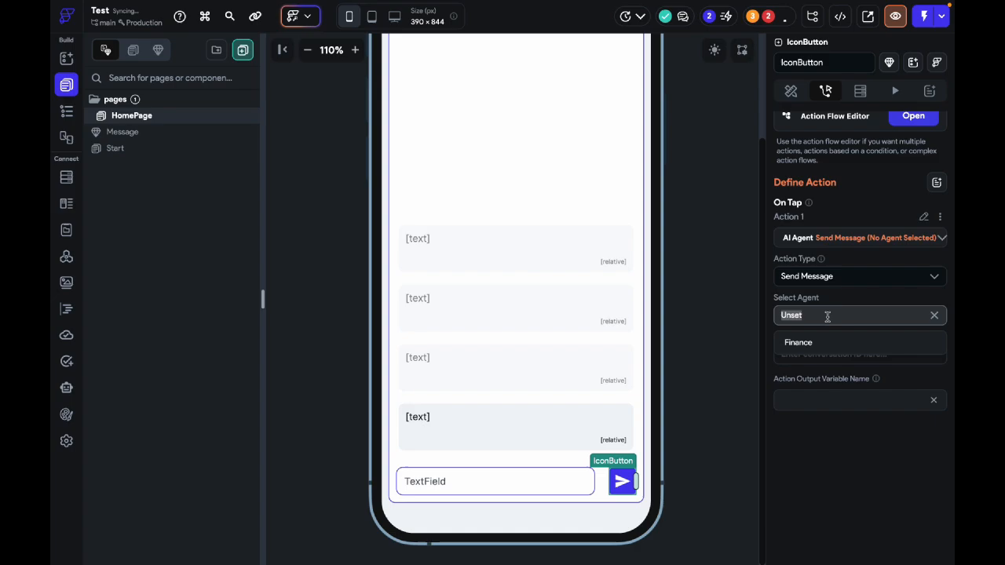
{"action": "left_click", "coordinate": [799, 343]}
Step: Set the AI Agent action's conversation ID to the coverstationId page state and its text input to the TextField's widget state
{"action": "left_click", "coordinate": [849, 336]}
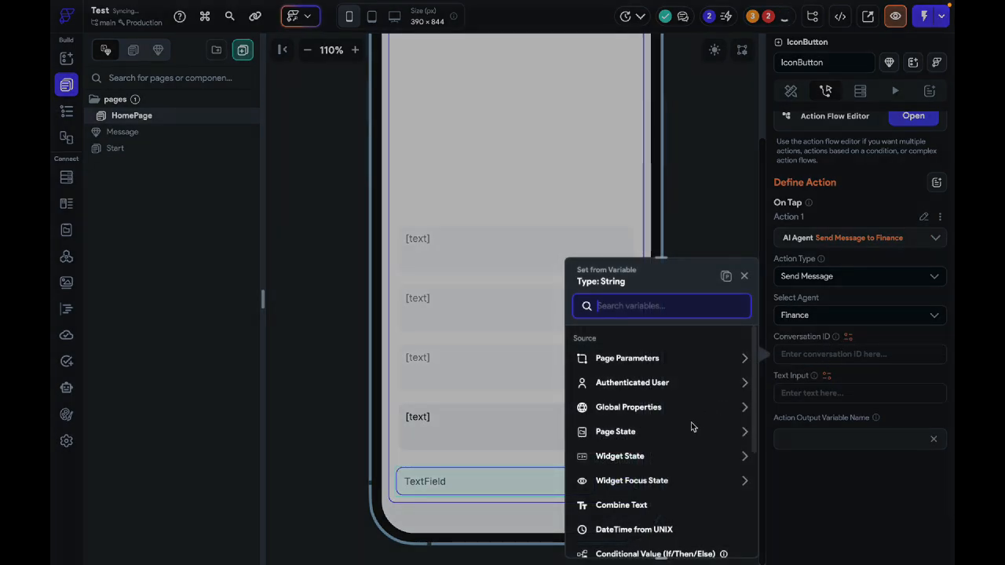
{"action": "left_click", "coordinate": [652, 432]}
{"action": "left_click", "coordinate": [624, 471]}
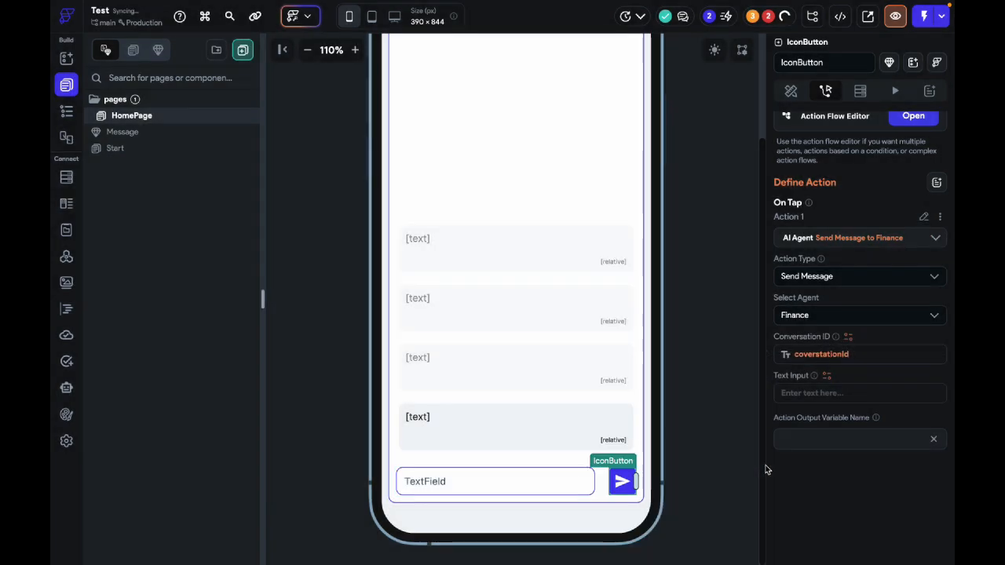
{"action": "left_click", "coordinate": [827, 376]}
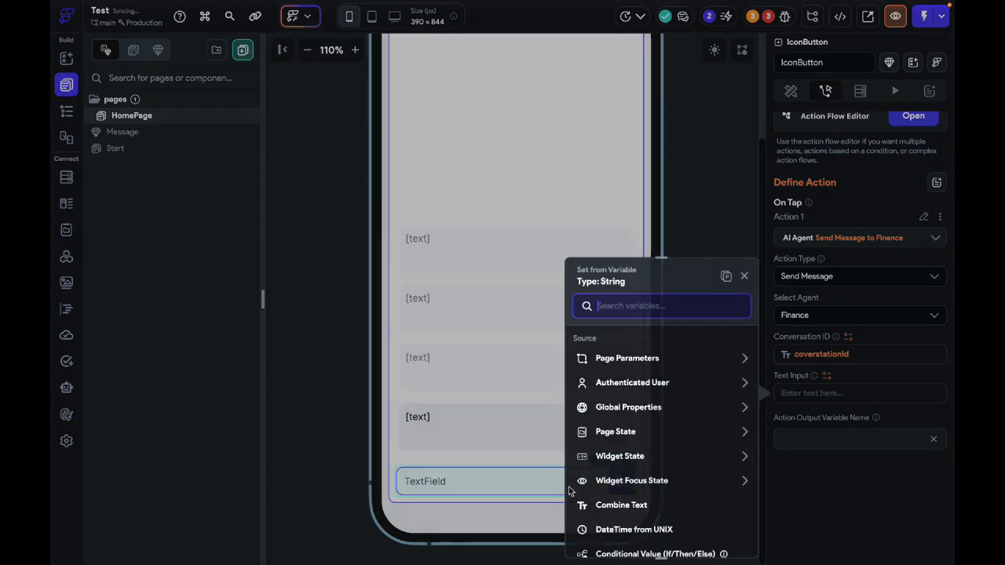
{"action": "left_click", "coordinate": [432, 489]}
{"action": "left_click", "coordinate": [721, 536]}
Step: Name the AI Agent action's output variable aiagent
{"action": "left_click", "coordinate": [830, 442]}
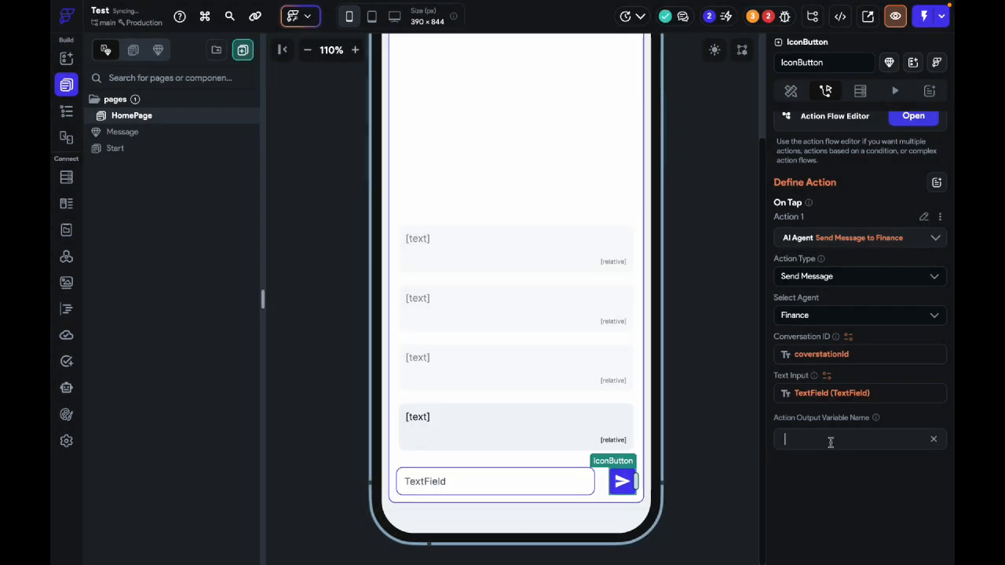
{"action": "type", "text": "userM"}
{"action": "key", "text": "super+a"}
{"action": "key", "text": "BackSpace"}
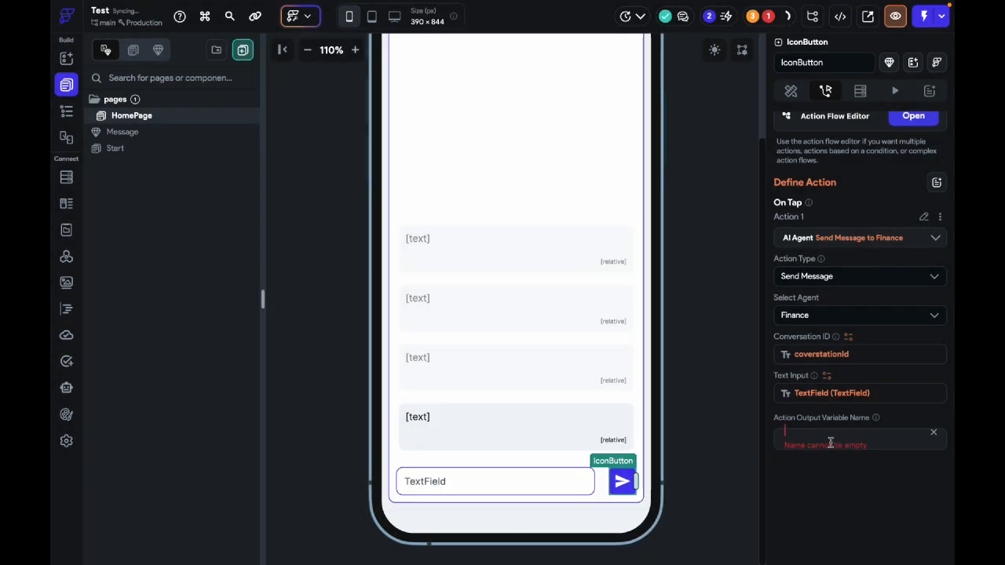
{"action": "type", "text": "aiagent"}
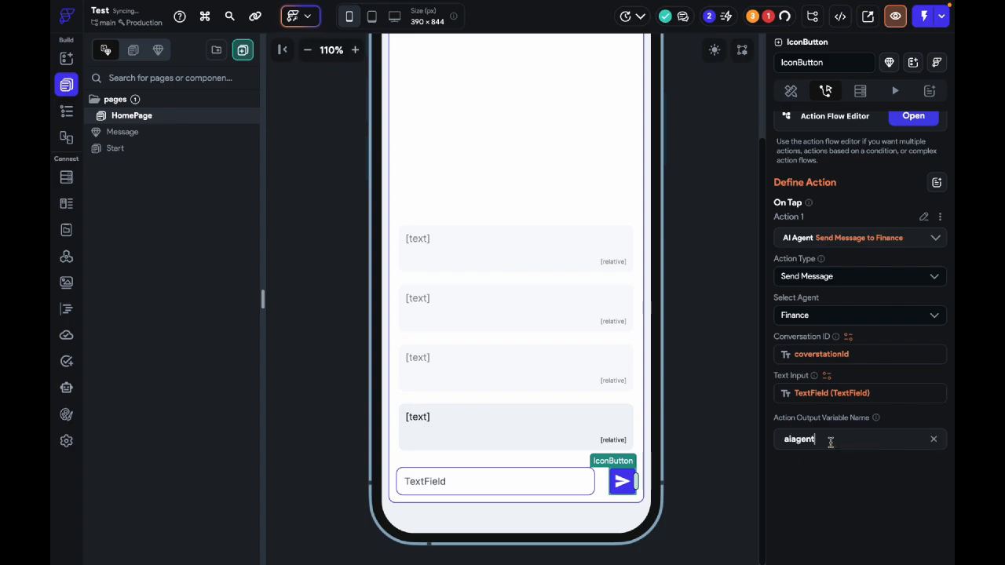
Step: In the Action Flow Editor, add a Create Document backend call on the messgae collection after the AI Agent action
{"action": "scroll", "coordinate": [859, 247], "scroll_direction": "up", "scroll_amount": 1}
{"action": "left_click", "coordinate": [913, 160]}
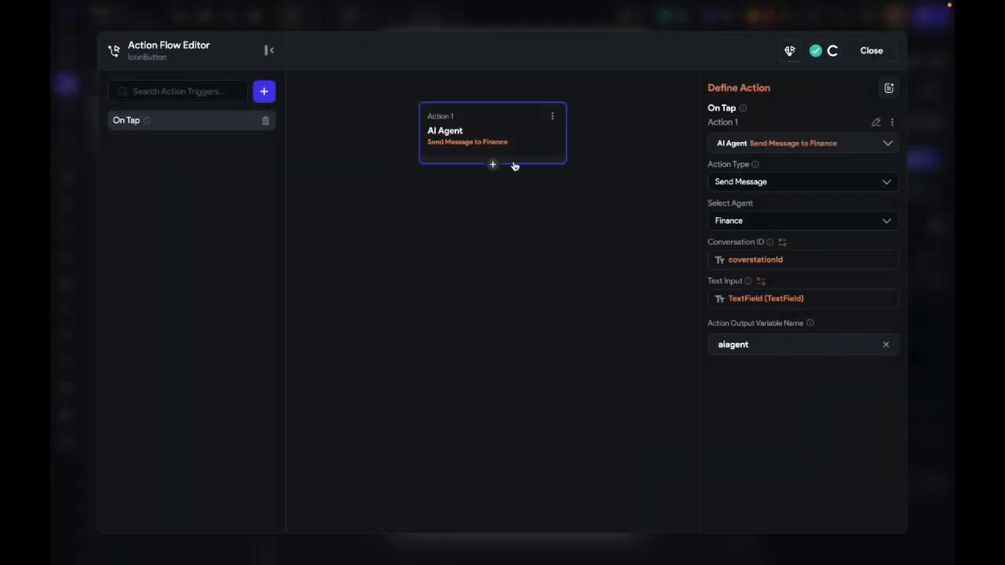
{"action": "left_click", "coordinate": [493, 163]}
{"action": "left_click", "coordinate": [498, 190]}
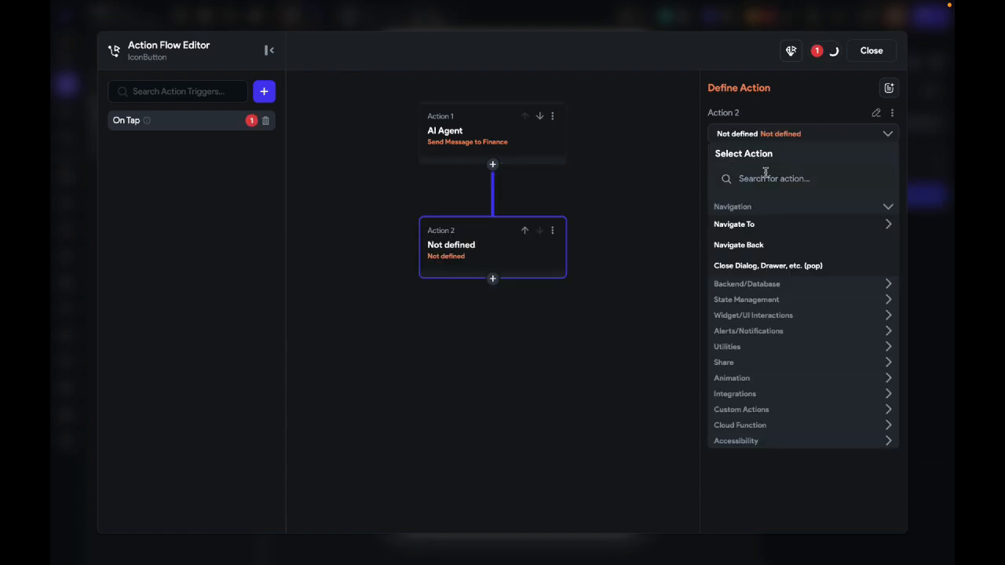
{"action": "left_click", "coordinate": [766, 178]}
{"action": "type", "text": "cre"}
{"action": "left_click", "coordinate": [773, 244]}
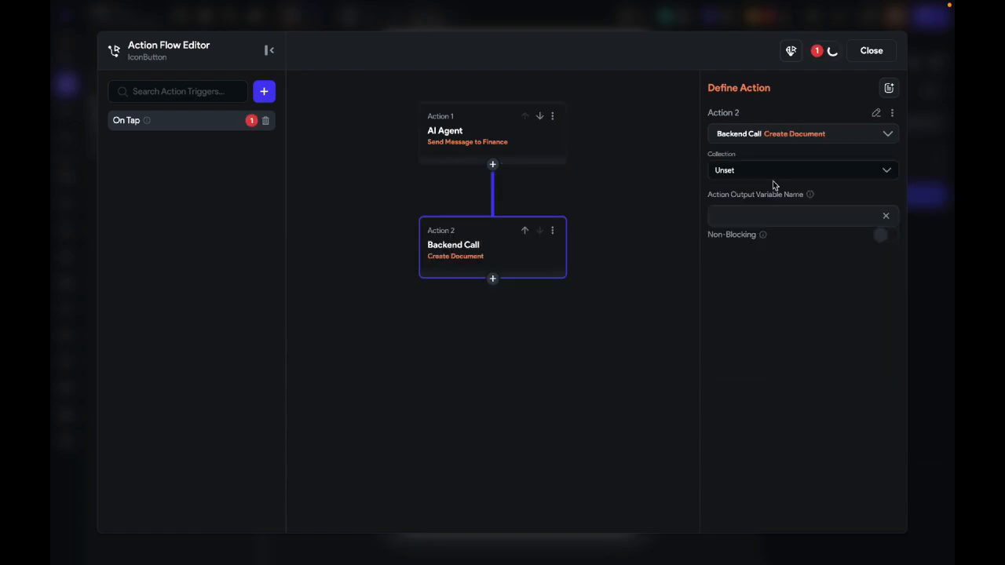
{"action": "left_click", "coordinate": [773, 179]}
{"action": "left_click", "coordinate": [774, 219]}
Step: Add the text, is_user and time fields to the Create Document action and set is_user to True
{"action": "left_click", "coordinate": [761, 220]}
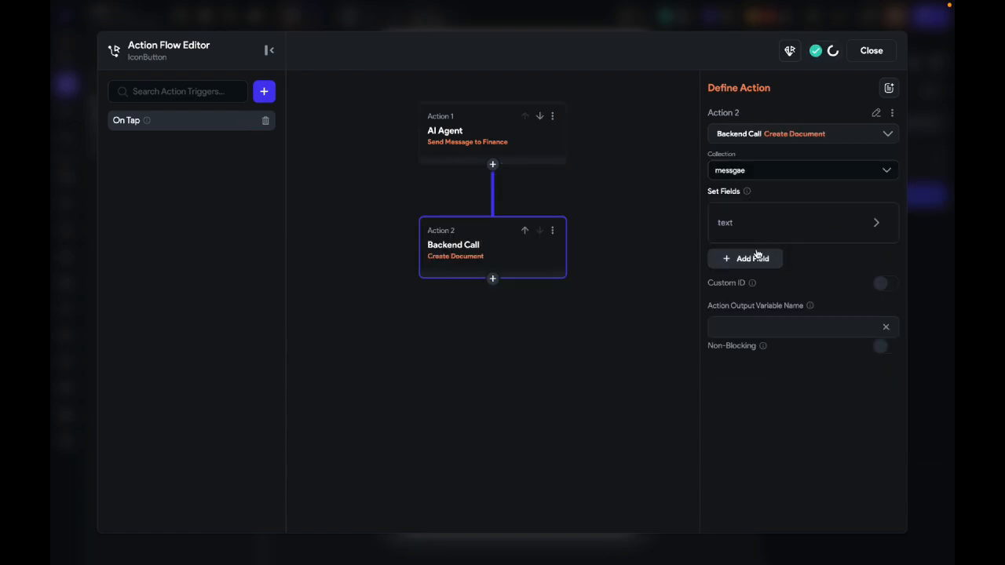
{"action": "left_click", "coordinate": [759, 258]}
{"action": "left_click", "coordinate": [758, 297]}
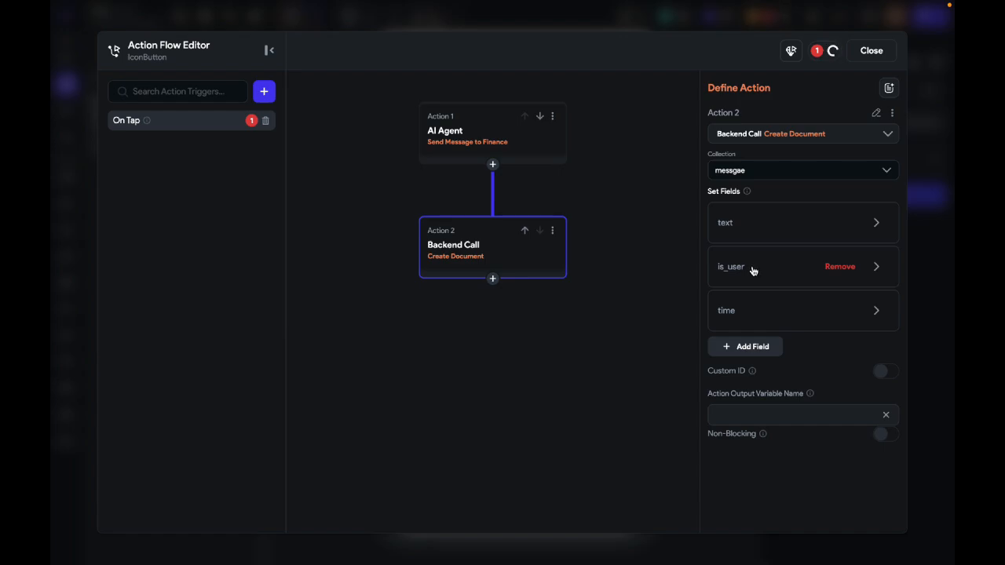
{"action": "left_click", "coordinate": [752, 272]}
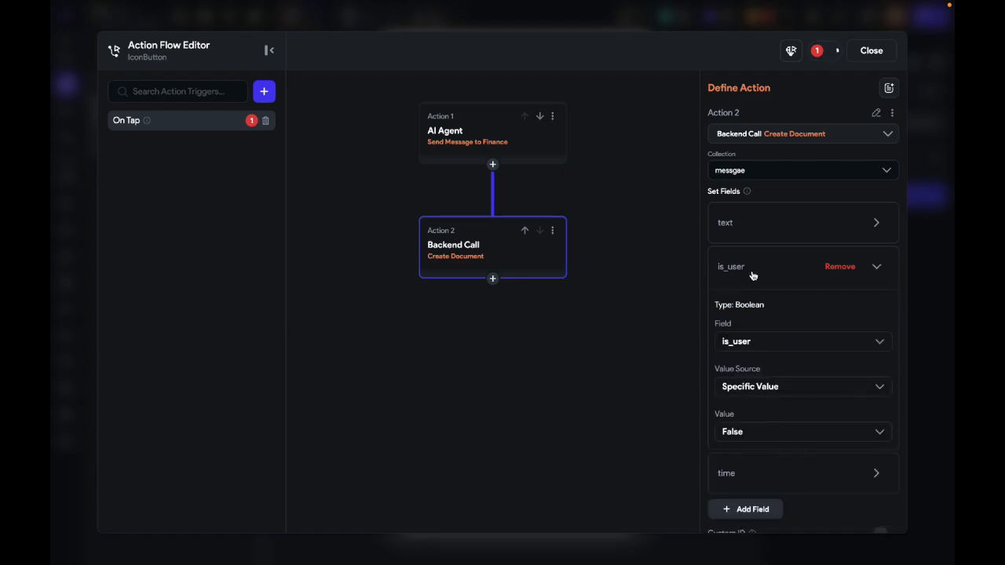
{"action": "left_click", "coordinate": [767, 432]}
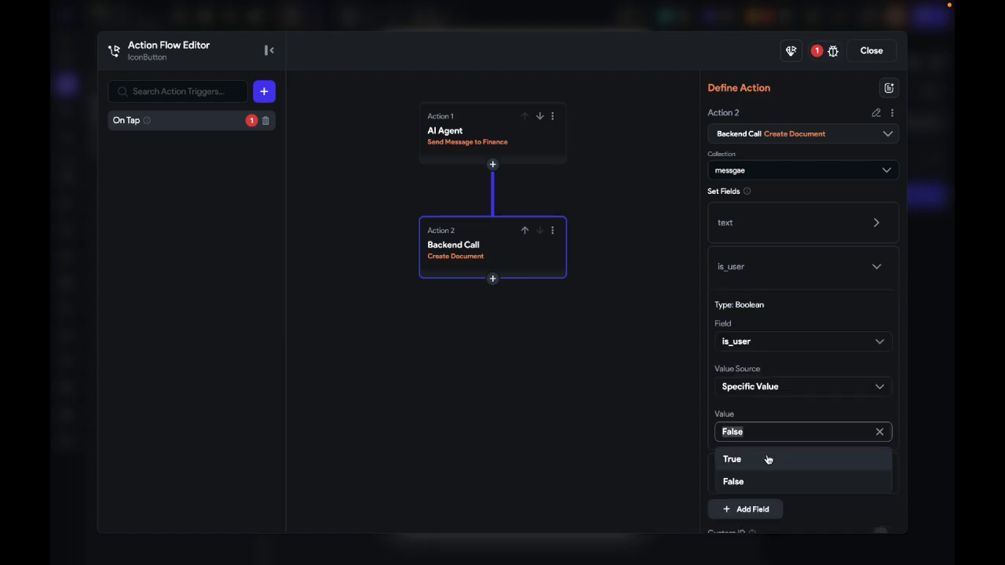
{"action": "left_click", "coordinate": [767, 460]}
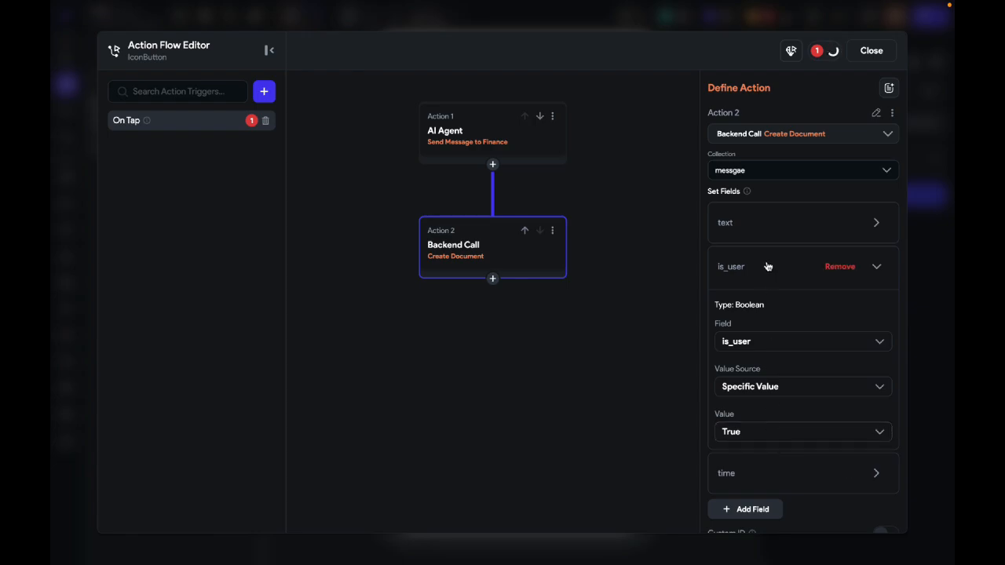
Step: Move the Create Document action above the AI Agent action and set its text field from the TextField's widget state
{"action": "left_click", "coordinate": [525, 233]}
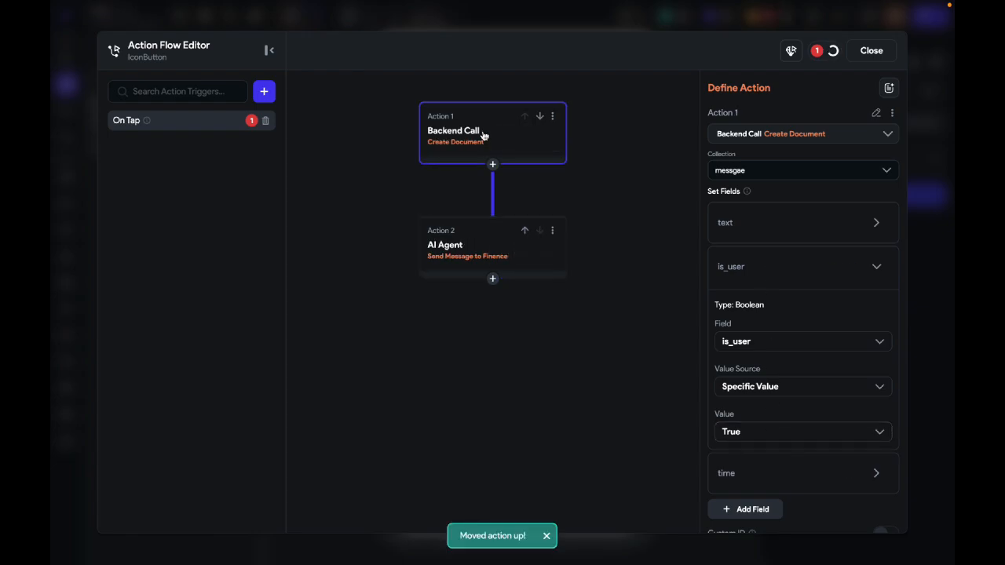
{"action": "scroll", "coordinate": [757, 365], "scroll_direction": "down", "scroll_amount": 2}
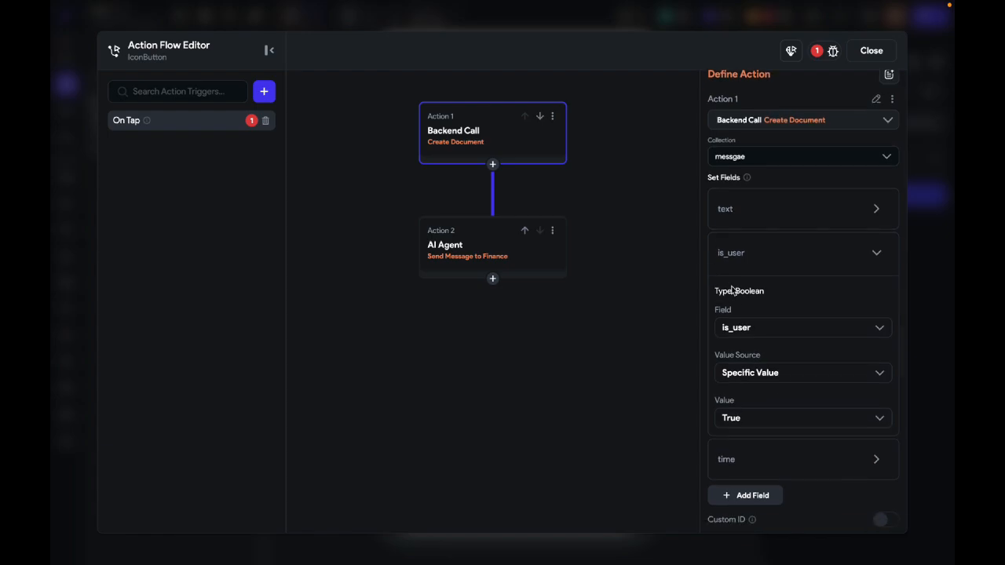
{"action": "left_click", "coordinate": [763, 171]}
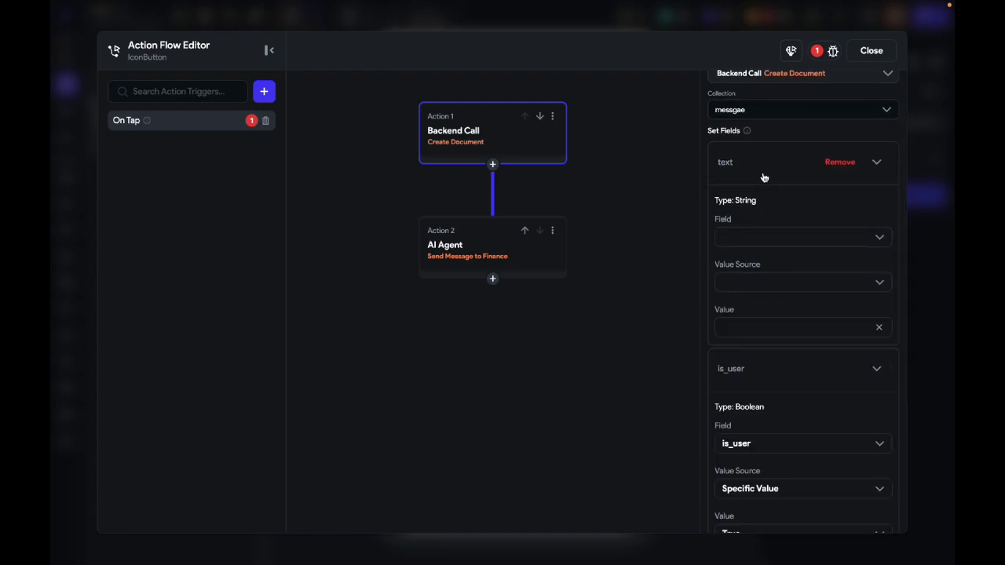
{"action": "left_click", "coordinate": [752, 283]}
{"action": "left_click", "coordinate": [760, 343]}
{"action": "left_click", "coordinate": [759, 322]}
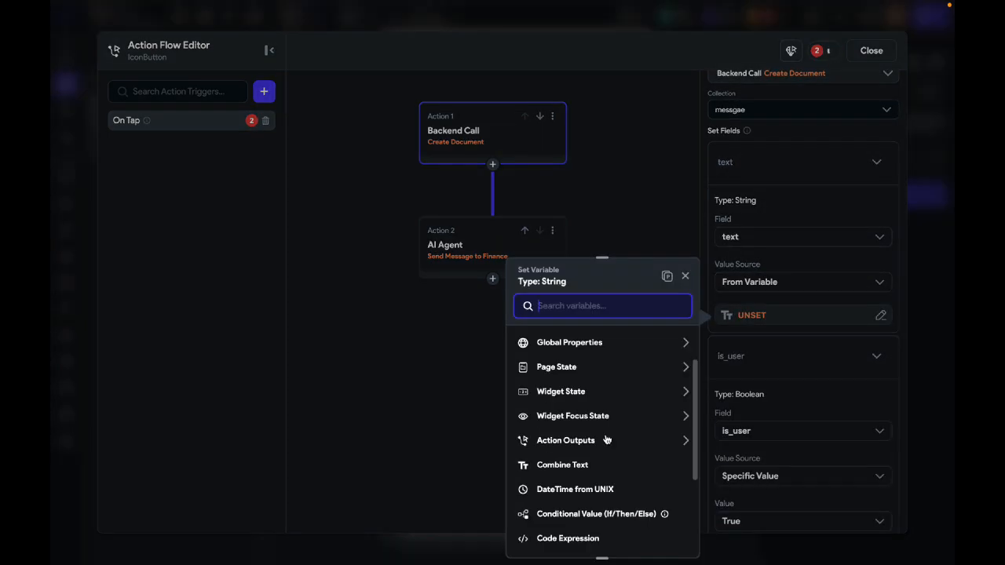
{"action": "left_click", "coordinate": [574, 392]}
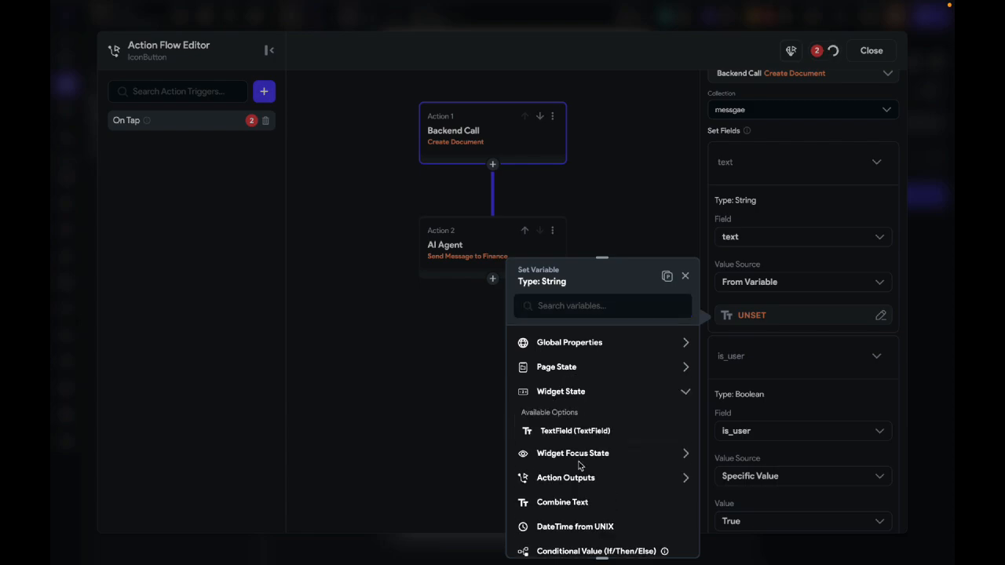
{"action": "left_click", "coordinate": [570, 431]}
Step: Set the new document's time field to the Current Time global property and name the action's output variable messages
{"action": "scroll", "coordinate": [752, 388], "scroll_direction": "down", "scroll_amount": 2}
{"action": "left_click", "coordinate": [751, 397]}
{"action": "scroll", "coordinate": [754, 353], "scroll_direction": "down", "scroll_amount": 3}
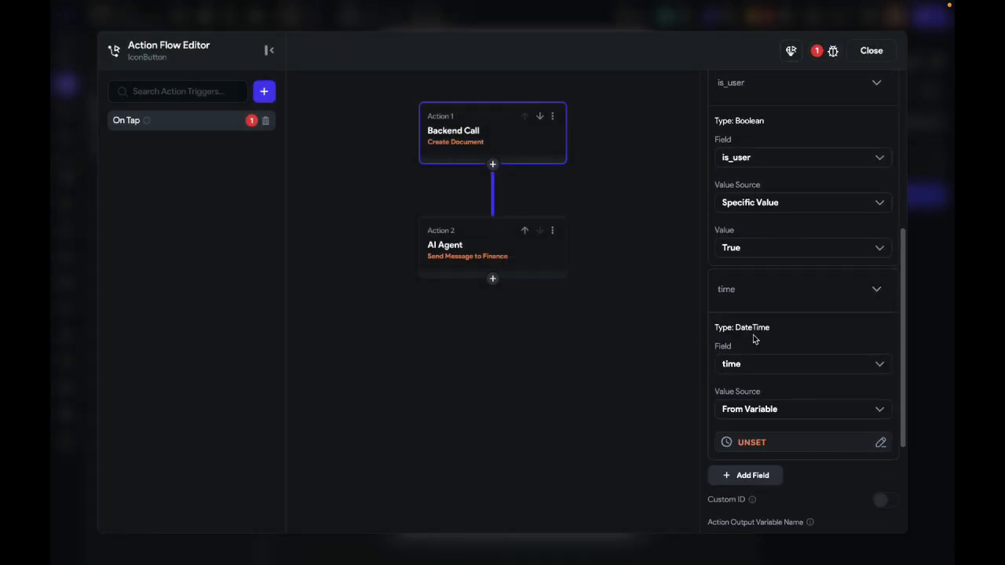
{"action": "left_click", "coordinate": [765, 398]}
{"action": "left_click", "coordinate": [585, 433]}
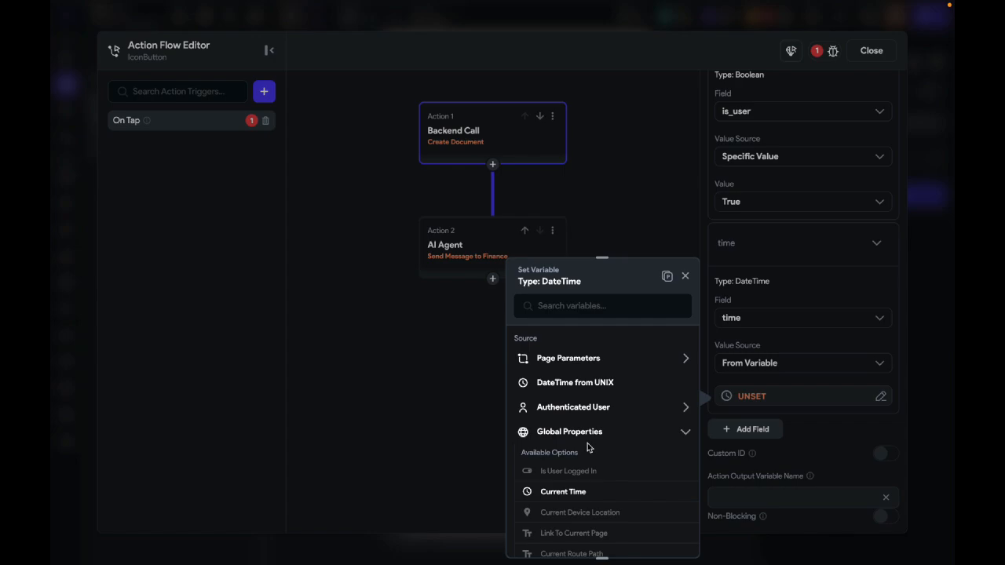
{"action": "left_click", "coordinate": [589, 492]}
{"action": "left_click", "coordinate": [666, 538]}
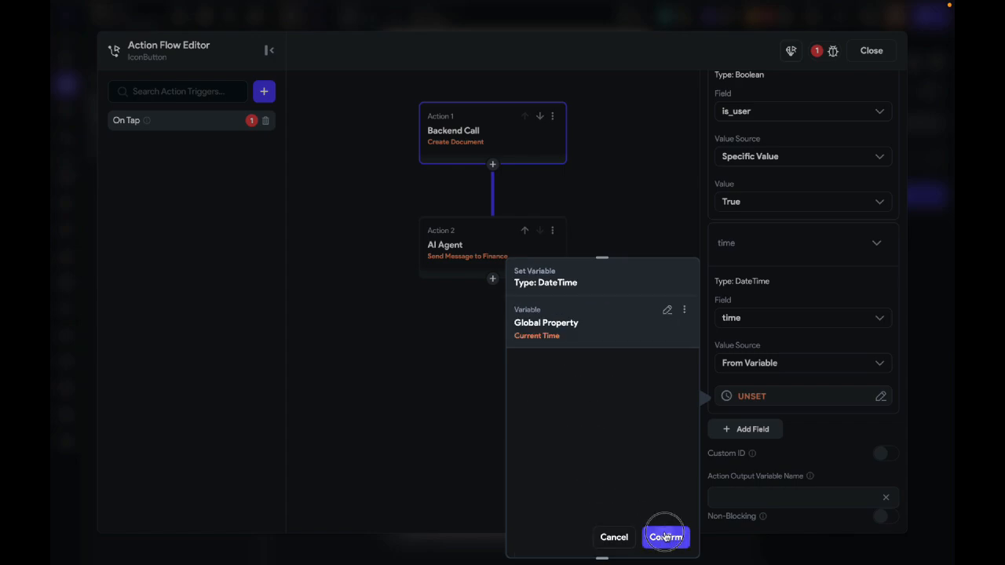
{"action": "left_click", "coordinate": [739, 505]}
{"action": "type", "text": "messages"}
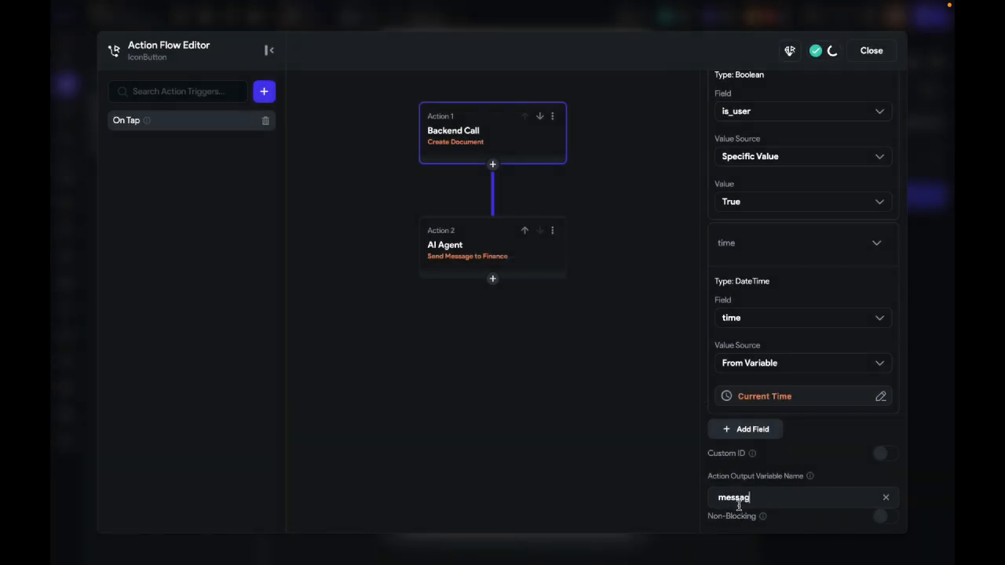
Step: Insert a Wait (Delay) action between the Create Document and AI Agent actions
{"action": "left_click", "coordinate": [552, 262]}
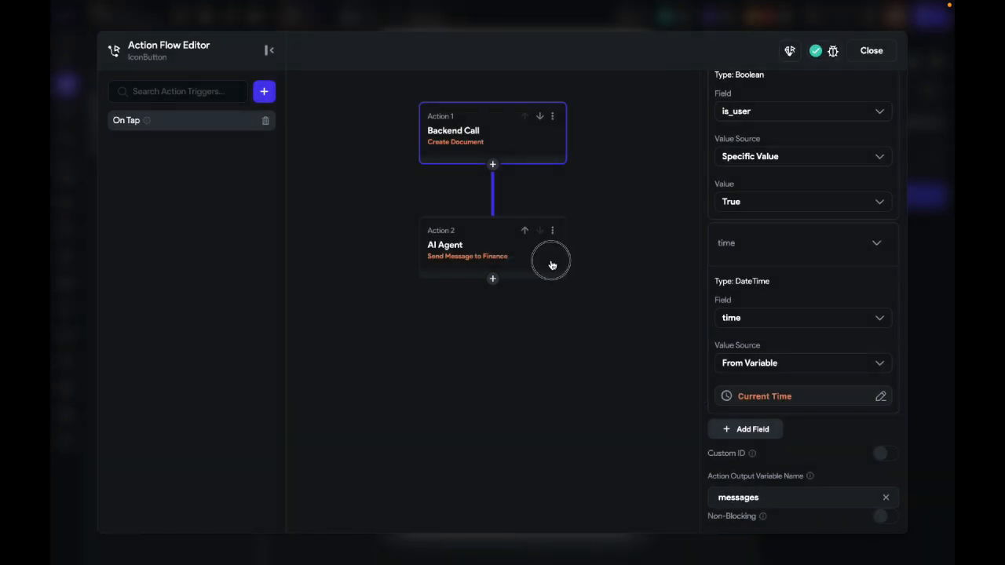
{"action": "left_click", "coordinate": [492, 164]}
{"action": "left_click", "coordinate": [506, 186]}
{"action": "type", "text": "wait"}
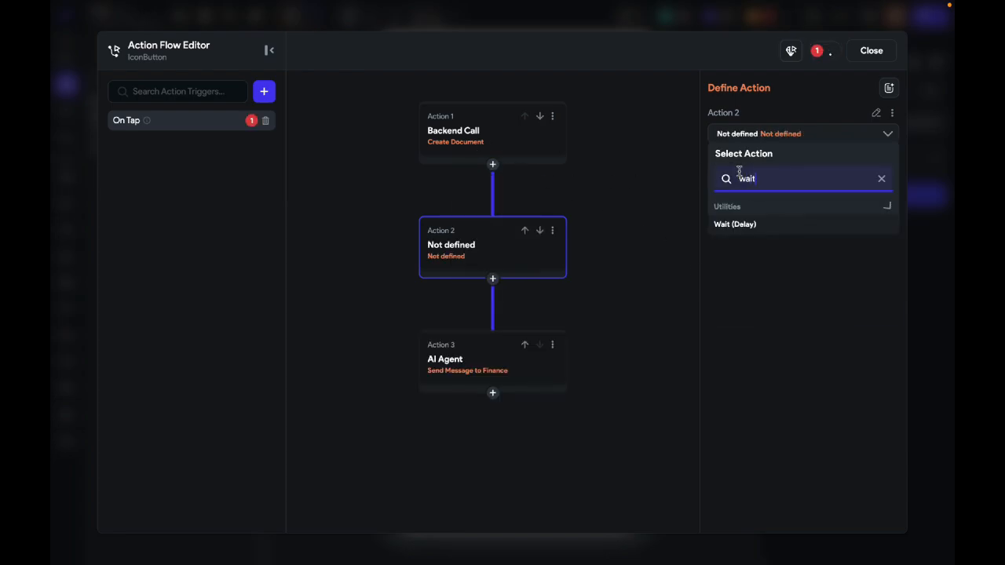
{"action": "left_click", "coordinate": [746, 228]}
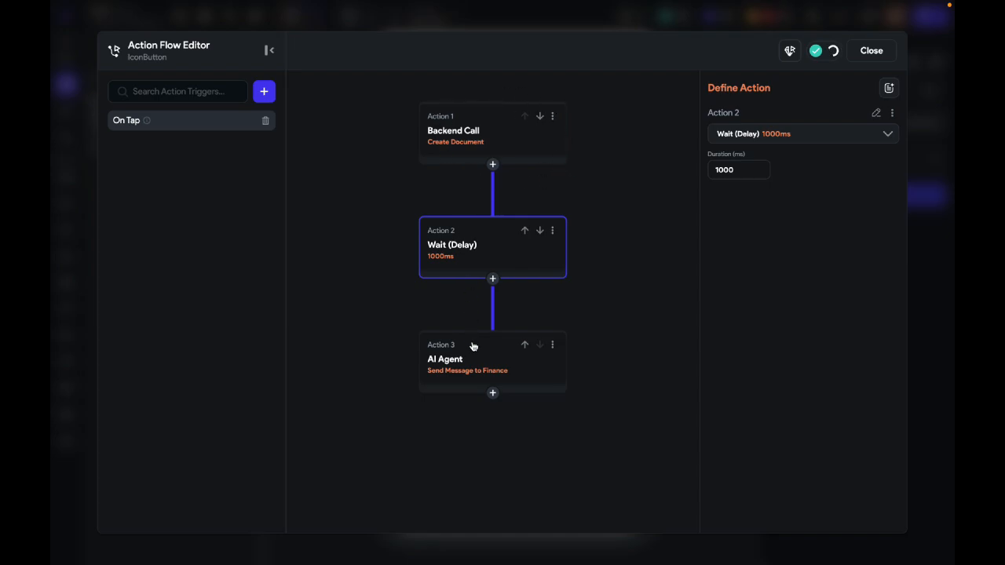
Step: Change the AI Agent action's Text Input variable to the text document property of the messages action output
{"action": "left_click", "coordinate": [477, 365]}
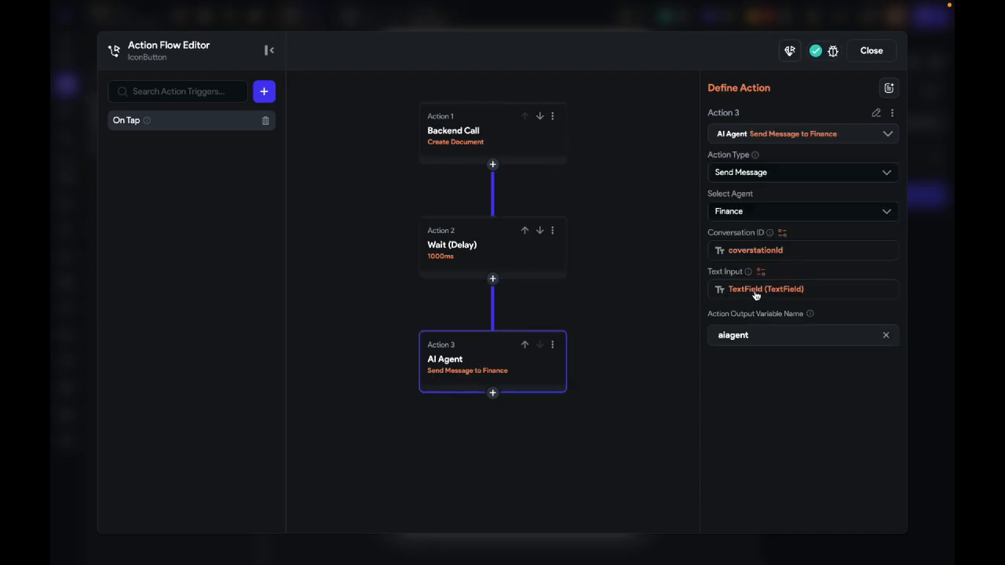
{"action": "left_click", "coordinate": [756, 292]}
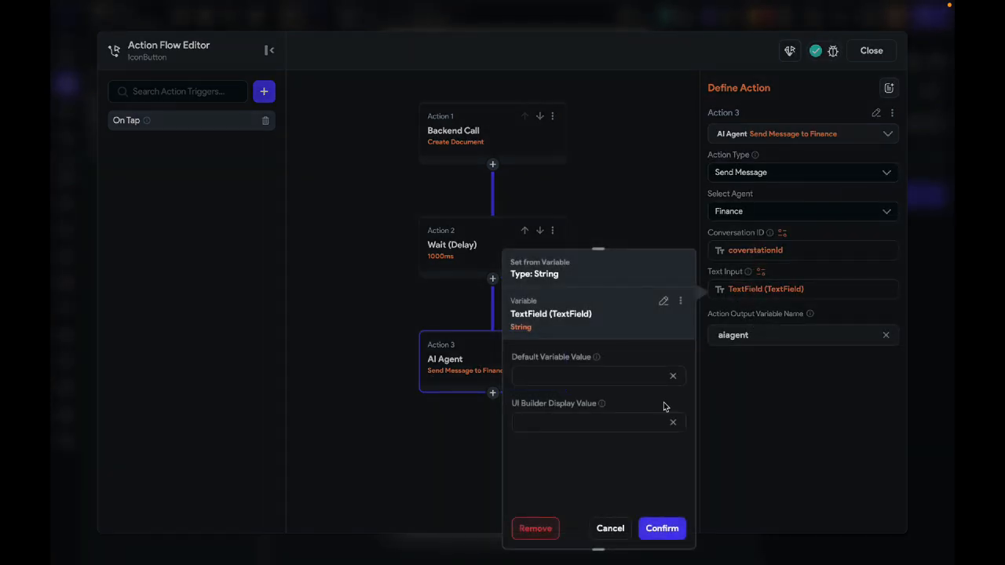
{"action": "left_click", "coordinate": [663, 301]}
{"action": "scroll", "coordinate": [628, 440], "scroll_direction": "down", "scroll_amount": 3}
{"action": "left_click", "coordinate": [628, 472]}
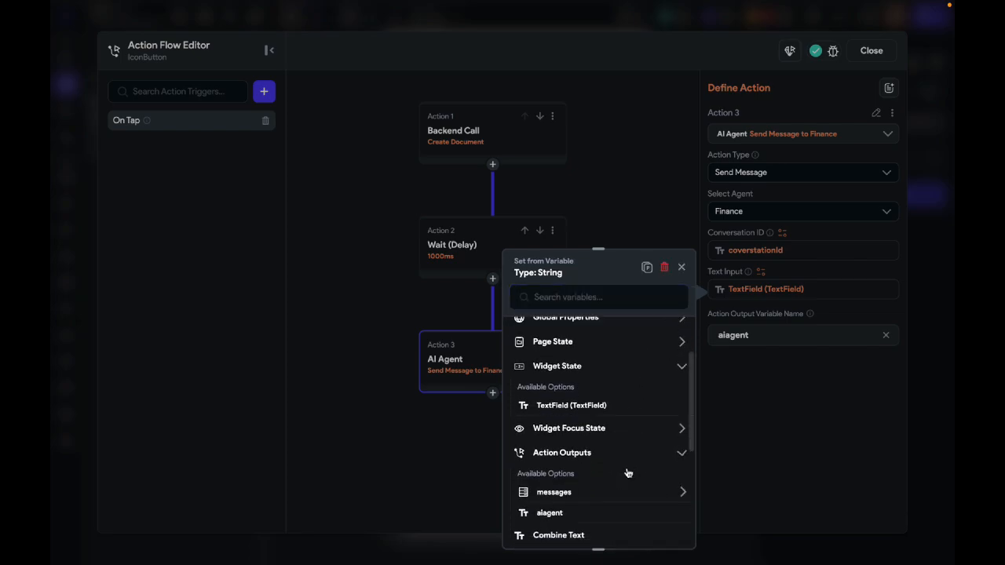
{"action": "scroll", "coordinate": [628, 473], "scroll_direction": "down", "scroll_amount": 2}
{"action": "left_click", "coordinate": [606, 419]}
{"action": "scroll", "coordinate": [604, 424], "scroll_direction": "down", "scroll_amount": 1}
{"action": "left_click", "coordinate": [601, 429]}
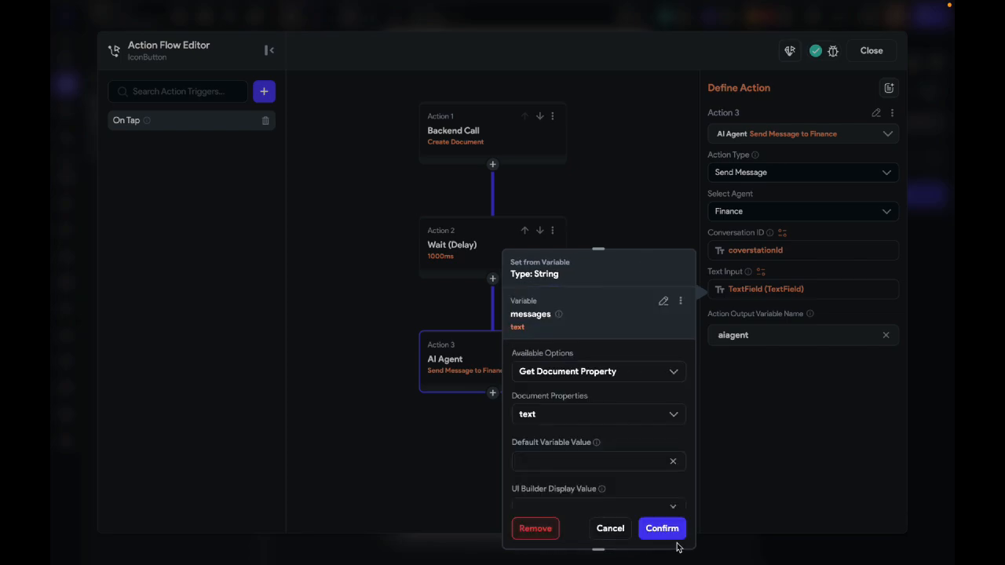
Step: Set the Text Input's default variable value to N/A and confirm the variable
{"action": "left_click", "coordinate": [667, 534]}
{"action": "scroll", "coordinate": [624, 436], "scroll_direction": "down", "scroll_amount": 1}
{"action": "left_click", "coordinate": [622, 441]}
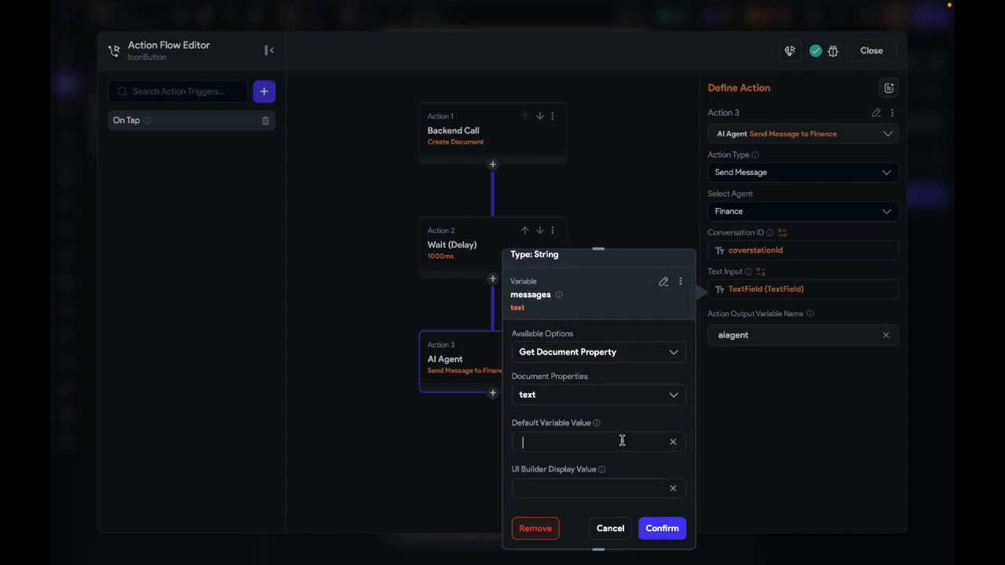
{"action": "left_click", "coordinate": [662, 528]}
Step: Add a Create Document backend call after the AI Agent action, using the messgae collection
{"action": "left_click", "coordinate": [493, 394]}
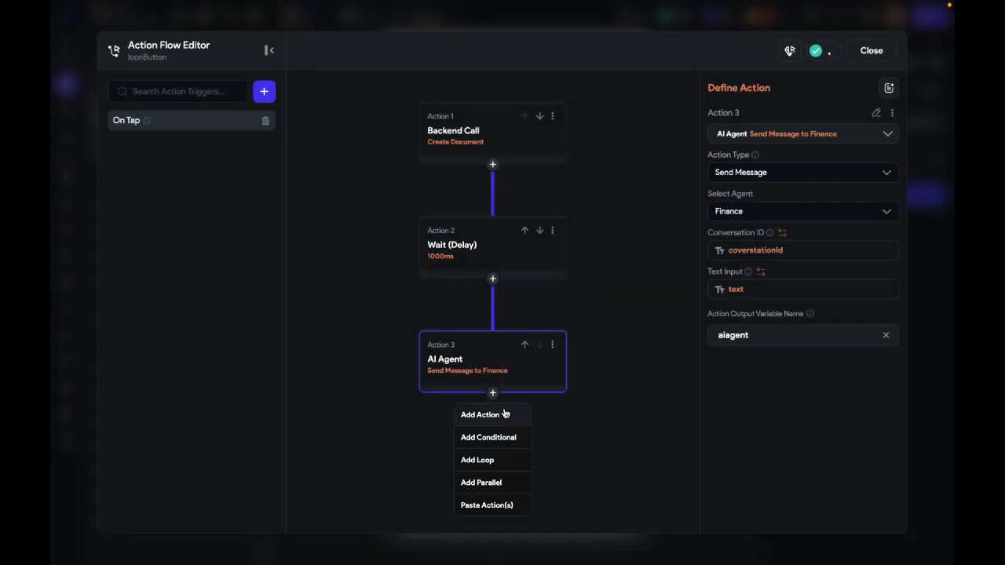
{"action": "left_click", "coordinate": [502, 415]}
{"action": "type", "text": "cr"}
{"action": "left_click", "coordinate": [784, 236]}
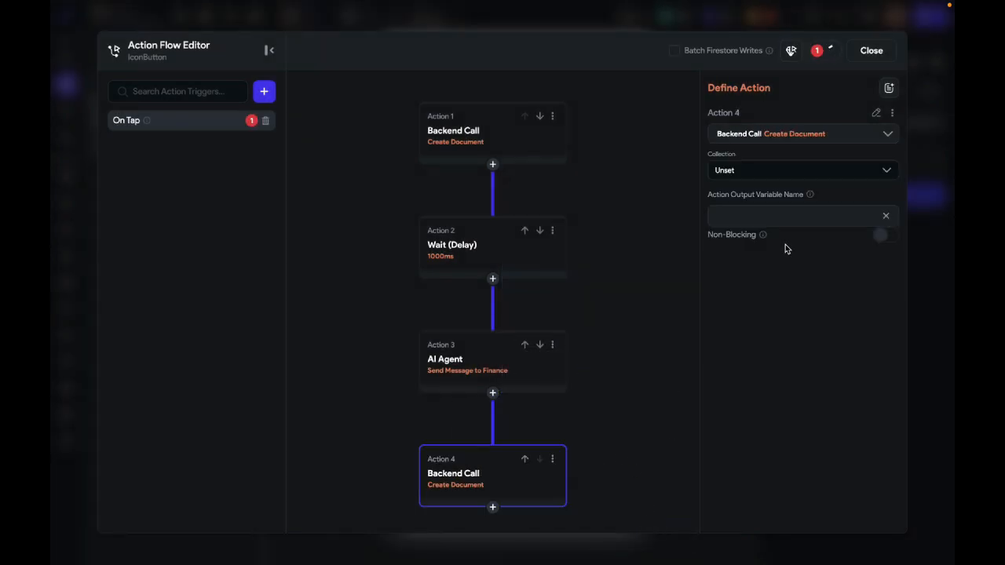
{"action": "left_click", "coordinate": [745, 169]}
{"action": "left_click", "coordinate": [744, 217]}
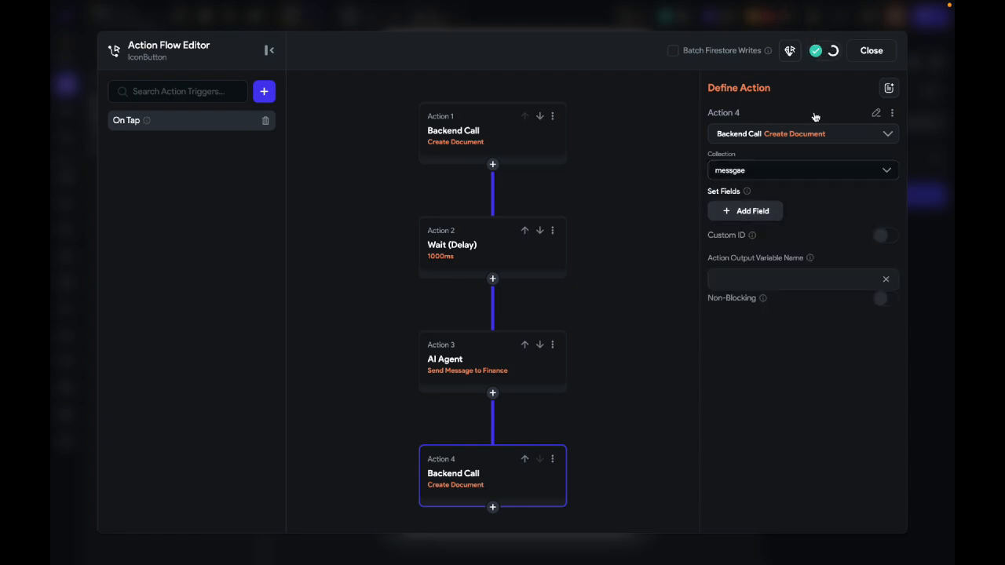
Step: Add the text field to the new Create Document action and set it from the aiagent action output
{"action": "left_click", "coordinate": [745, 211]}
{"action": "left_click", "coordinate": [750, 223]}
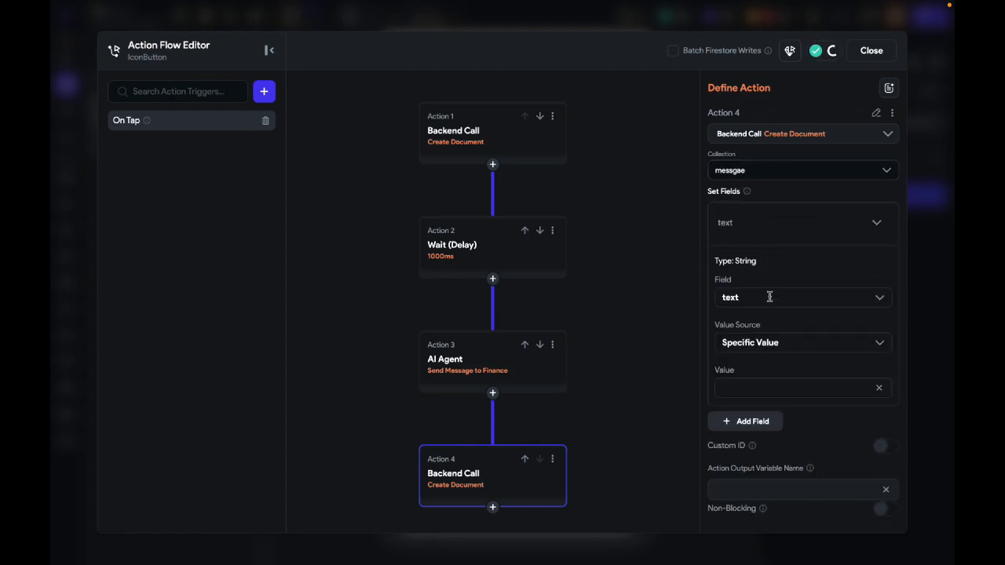
{"action": "left_click", "coordinate": [778, 341]}
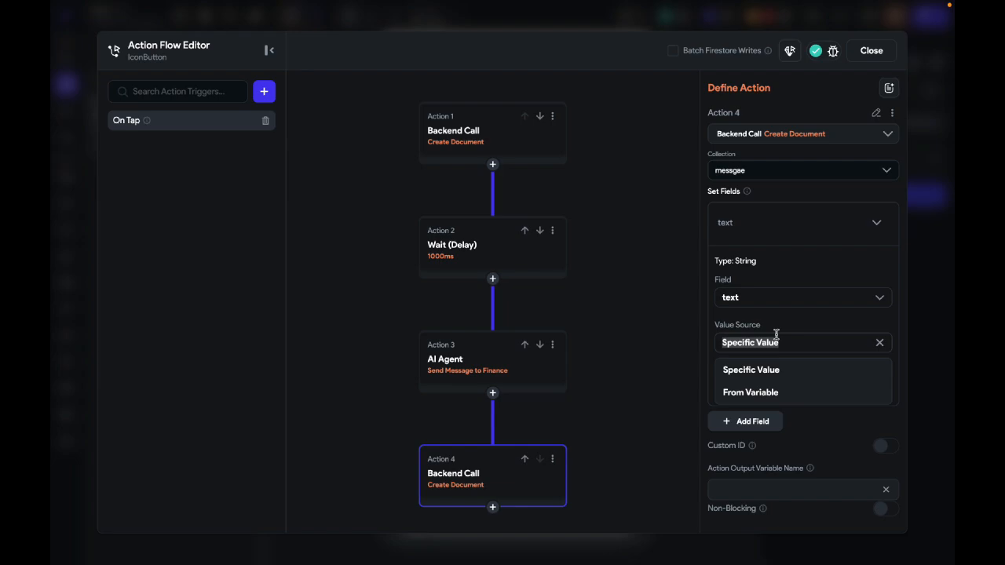
{"action": "left_click", "coordinate": [774, 393]}
{"action": "left_click", "coordinate": [774, 377]}
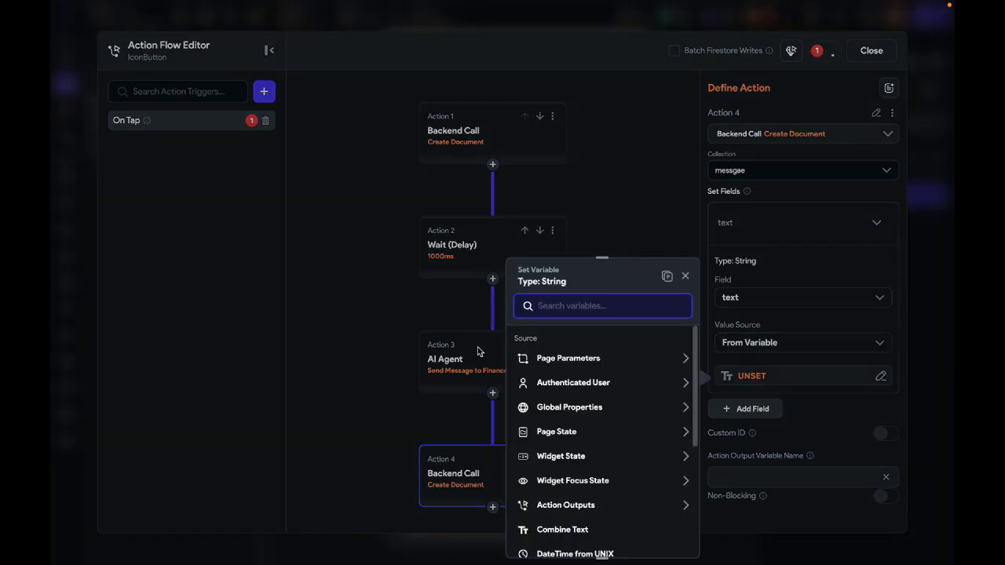
{"action": "scroll", "coordinate": [595, 450], "scroll_direction": "down", "scroll_amount": 2}
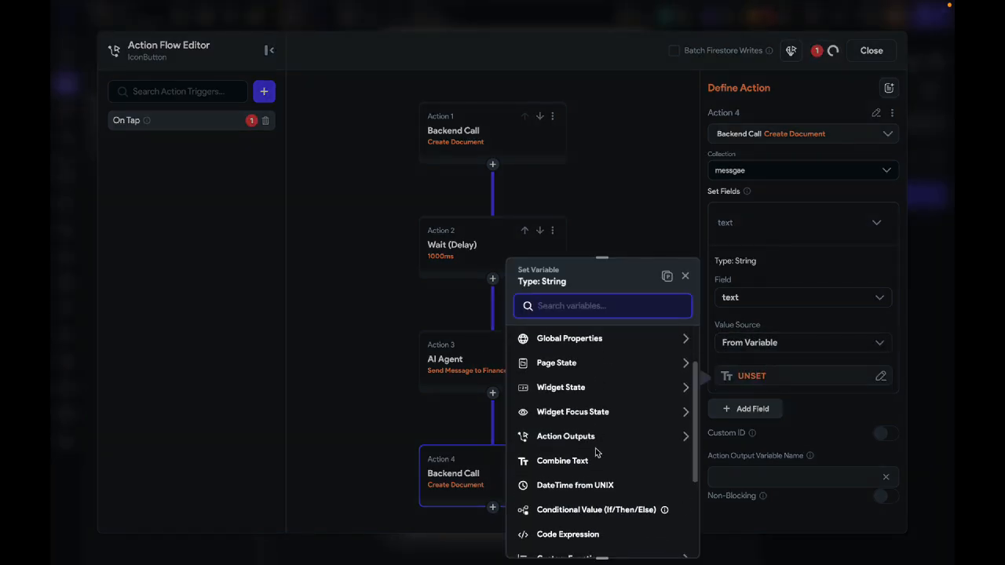
{"action": "left_click", "coordinate": [588, 438]}
{"action": "left_click", "coordinate": [554, 441]}
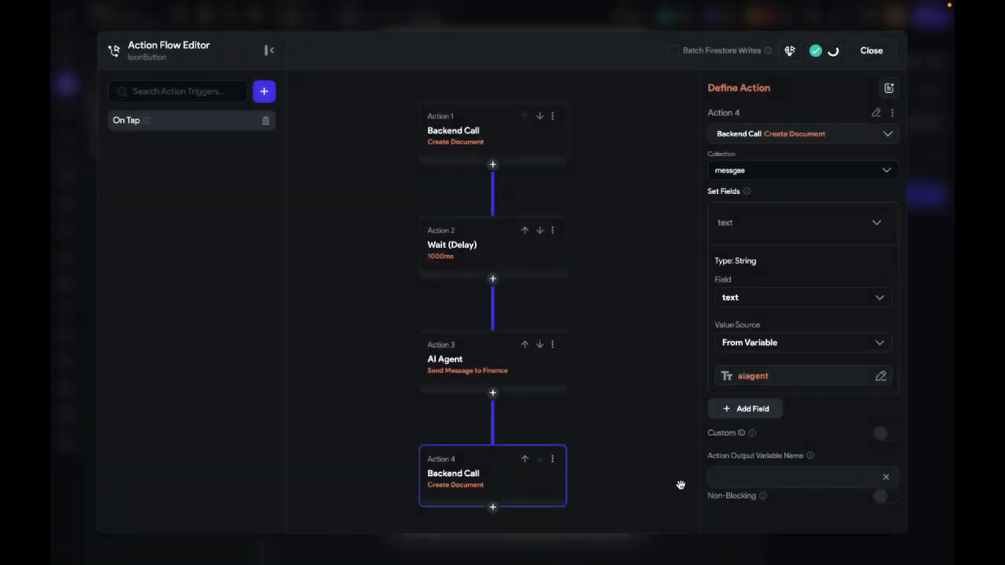
Step: Add the is_user field to the last Create Document action with the value False
{"action": "left_click", "coordinate": [759, 419]}
{"action": "left_click", "coordinate": [760, 420]}
{"action": "scroll", "coordinate": [760, 421], "scroll_direction": "down", "scroll_amount": 3}
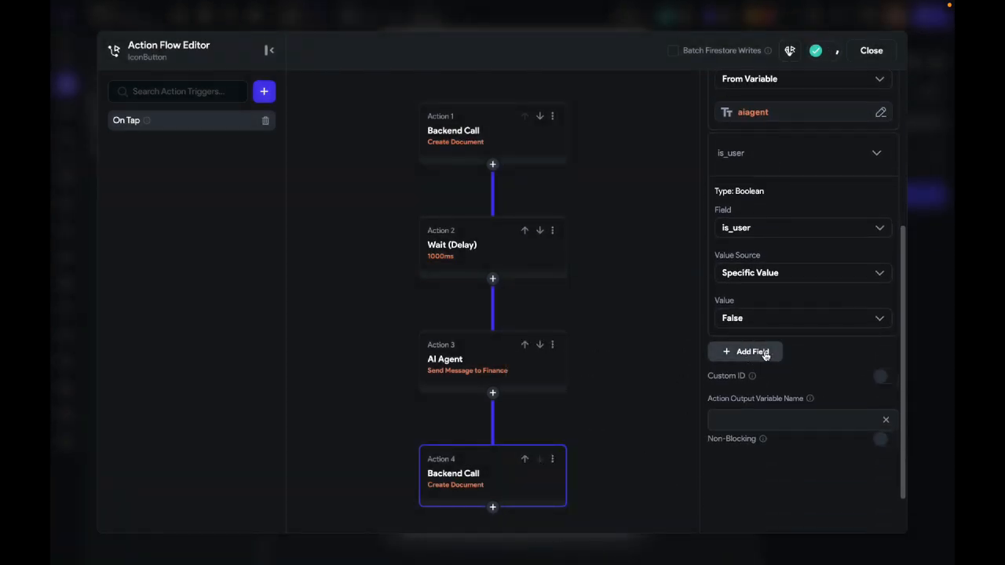
Step: Add the time field to the last Create Document action, set it to the Current Time global property, and close the action flow editor
{"action": "left_click", "coordinate": [766, 354]}
{"action": "left_click", "coordinate": [763, 369]}
{"action": "left_click", "coordinate": [762, 342]}
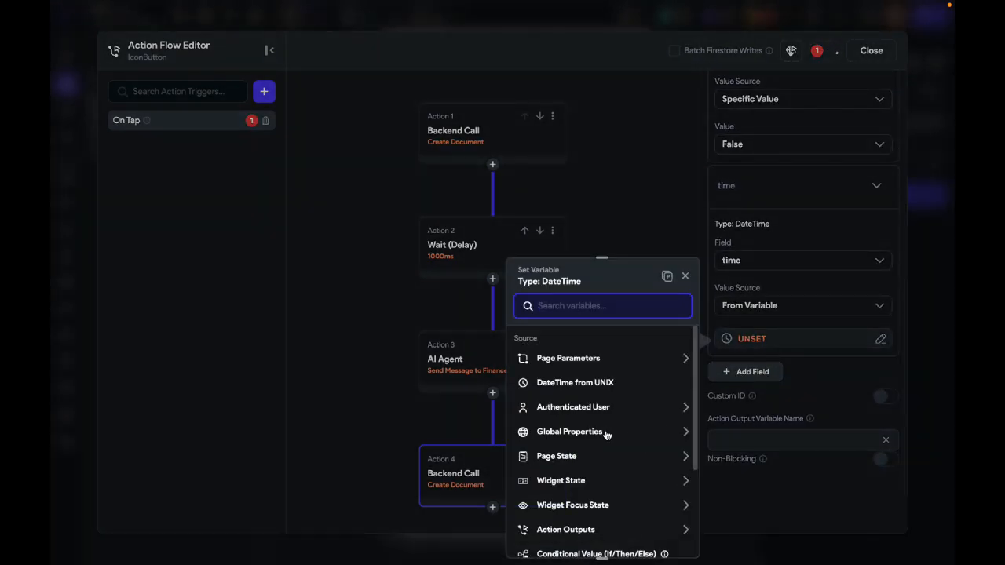
{"action": "scroll", "coordinate": [628, 463], "scroll_direction": "down", "scroll_amount": 1}
{"action": "left_click", "coordinate": [655, 482]}
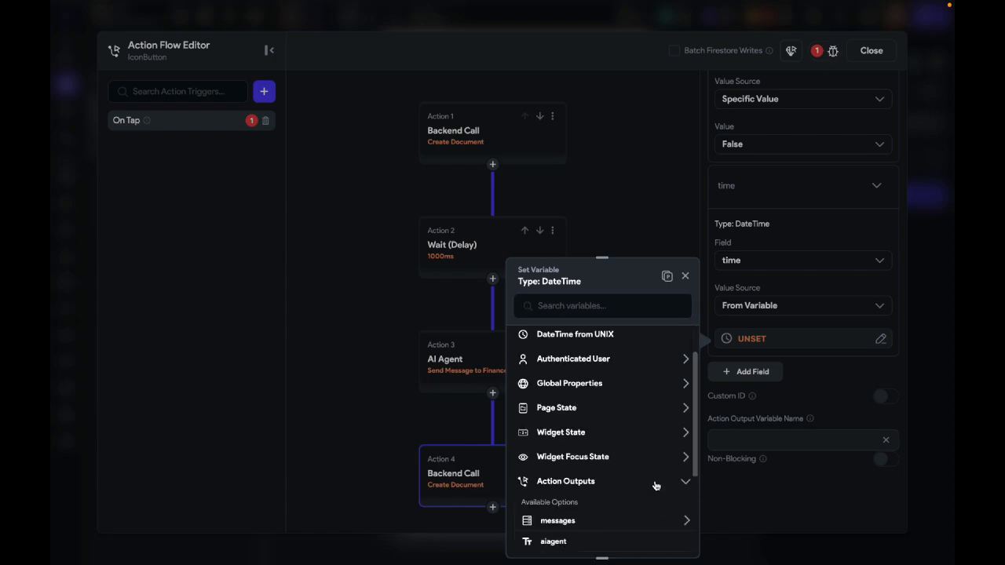
{"action": "scroll", "coordinate": [656, 484], "scroll_direction": "down", "scroll_amount": 3}
{"action": "scroll", "coordinate": [593, 369], "scroll_direction": "up", "scroll_amount": 2}
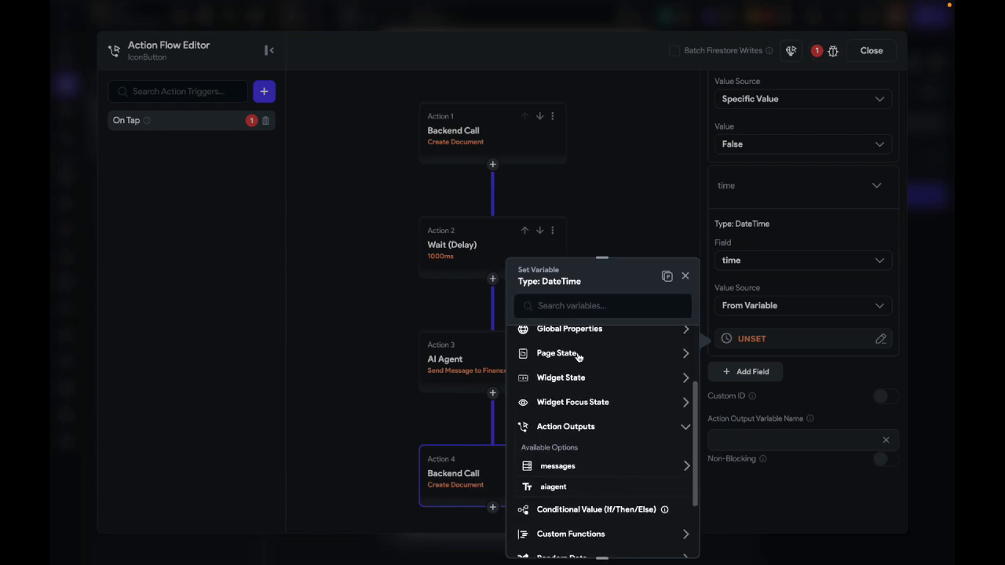
{"action": "left_click", "coordinate": [589, 333]}
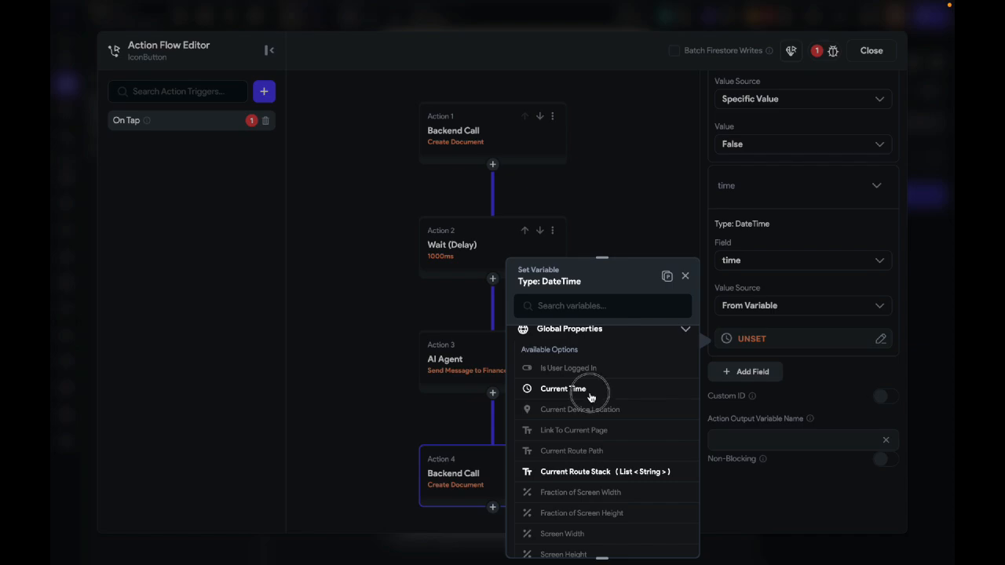
{"action": "left_click", "coordinate": [591, 392]}
{"action": "left_click", "coordinate": [666, 538]}
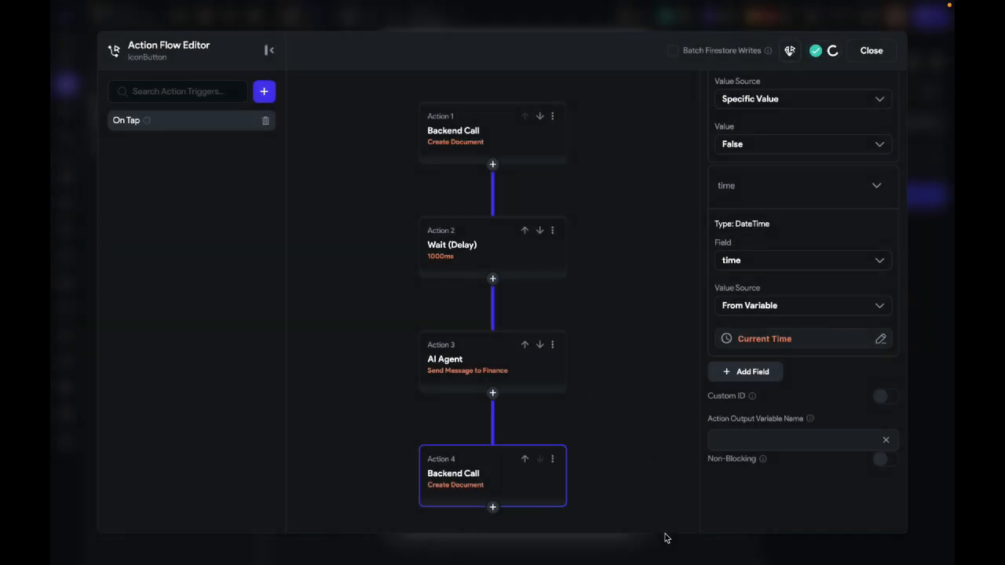
{"action": "scroll", "coordinate": [748, 430], "scroll_direction": "down", "scroll_amount": 1}
{"action": "left_click", "coordinate": [869, 52]}
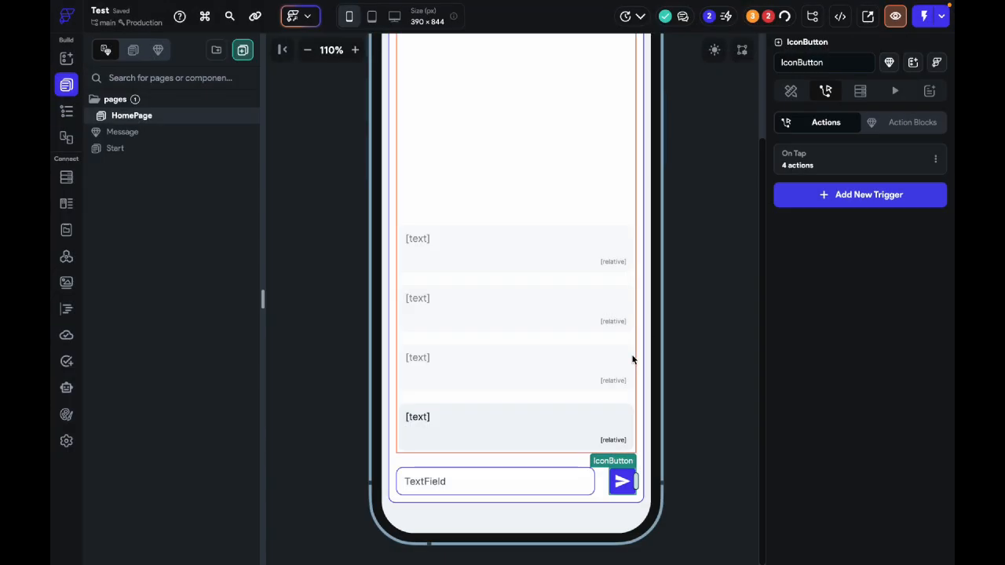
Step: Open the component parameter error and set the Message component's message parameter to the messgae document's reference
{"action": "left_click", "coordinate": [711, 168]}
{"action": "left_click", "coordinate": [768, 17]}
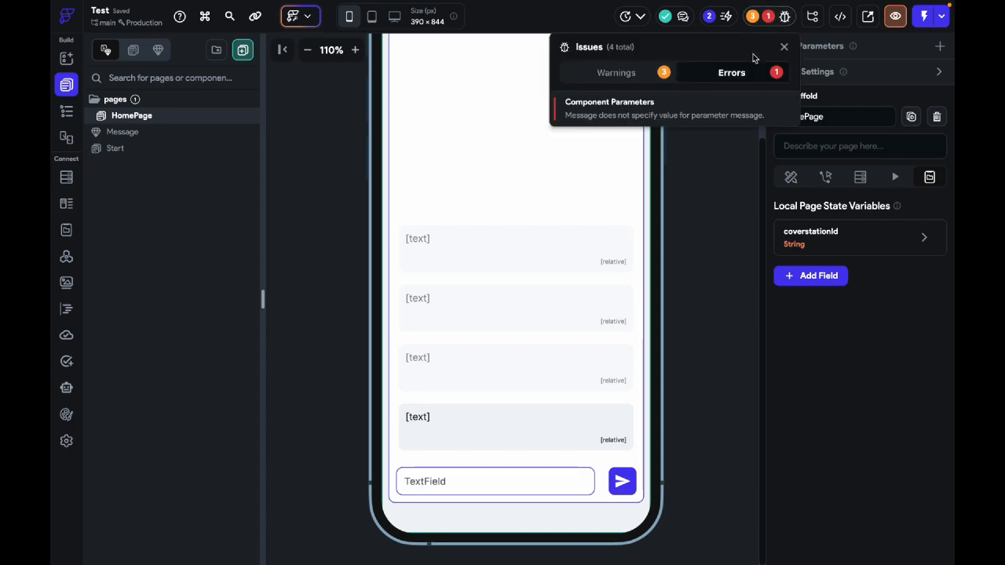
{"action": "left_click", "coordinate": [681, 105]}
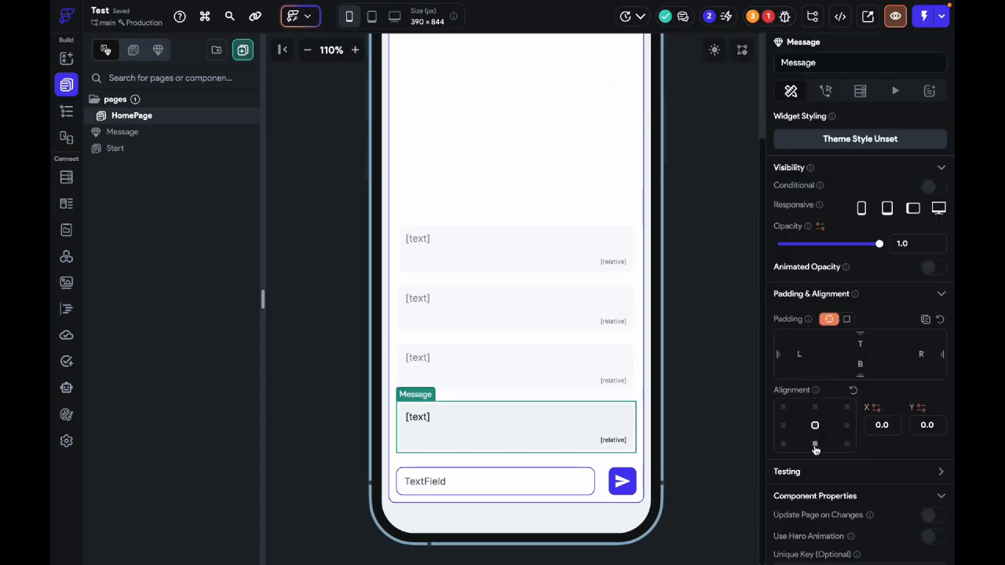
{"action": "scroll", "coordinate": [815, 448], "scroll_direction": "down", "scroll_amount": 5}
{"action": "left_click", "coordinate": [796, 422]}
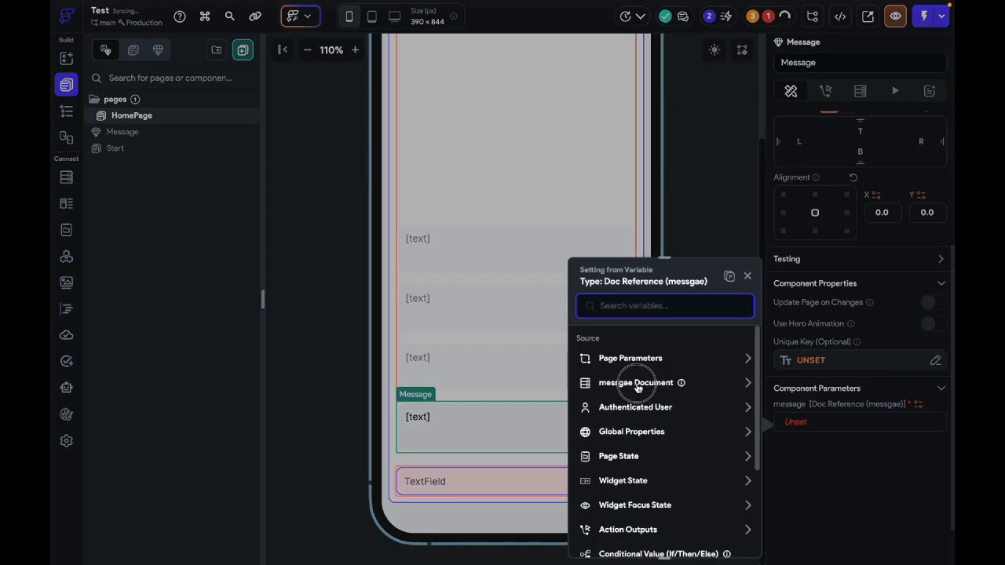
{"action": "left_click", "coordinate": [638, 383]}
{"action": "left_click", "coordinate": [664, 418]}
{"action": "left_click", "coordinate": [727, 537]}
{"action": "left_click", "coordinate": [719, 362]}
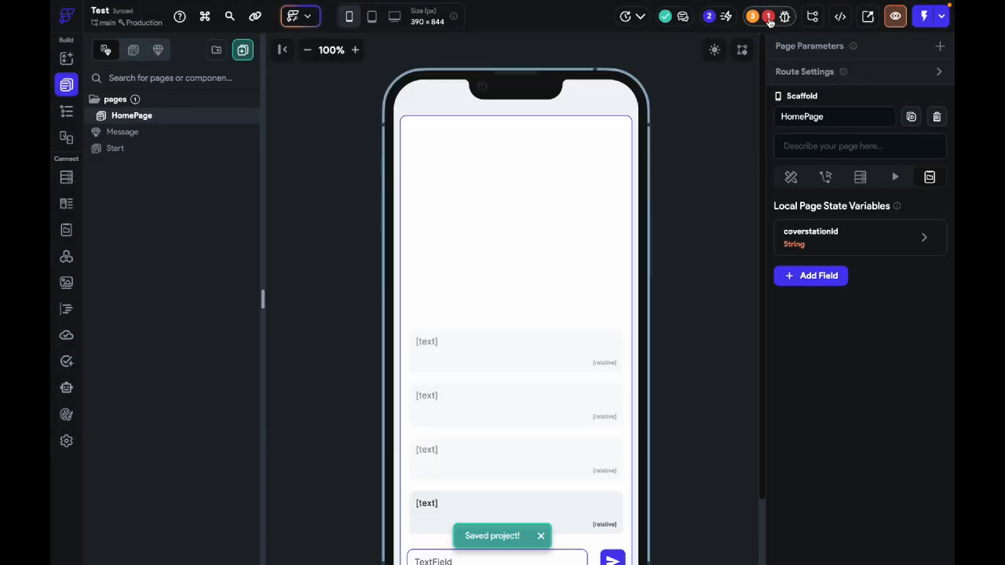
Step: Recheck the project's error list and go to the Message component named in the issue
{"action": "left_click", "coordinate": [768, 18]}
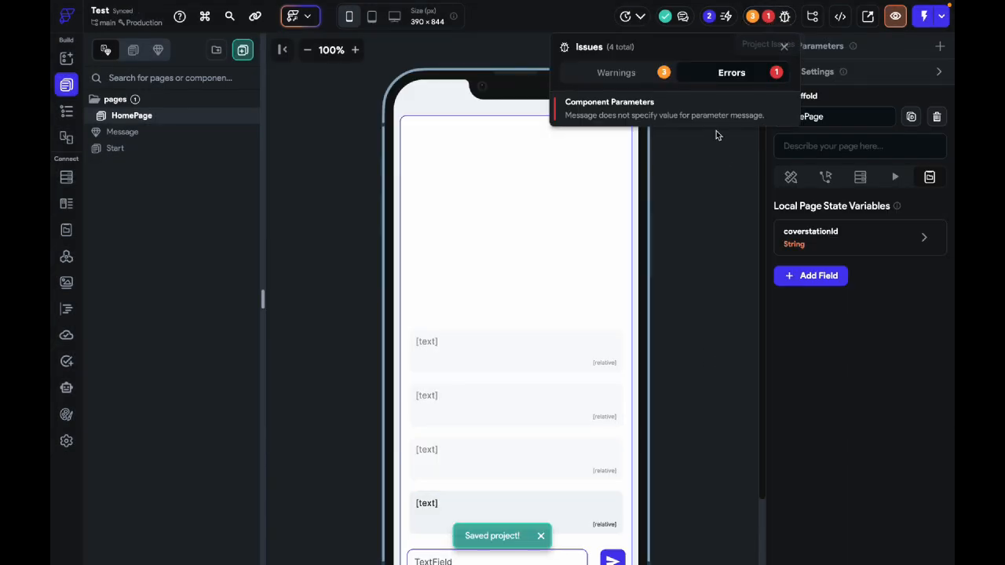
{"action": "left_click", "coordinate": [715, 114]}
{"action": "left_click", "coordinate": [729, 219]}
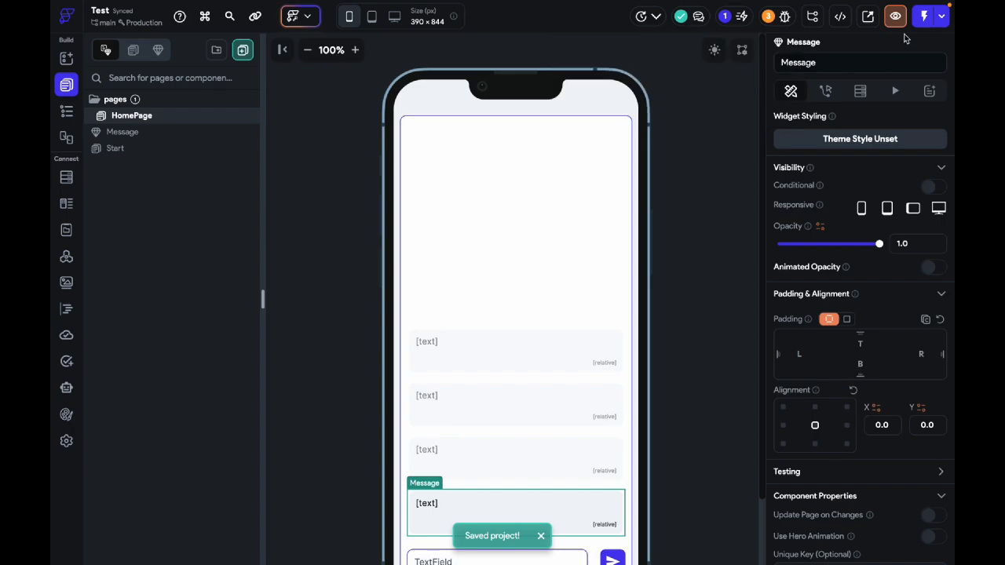
Step: Launch the app in Test mode and send the chat message Hii
{"action": "left_click", "coordinate": [923, 19]}
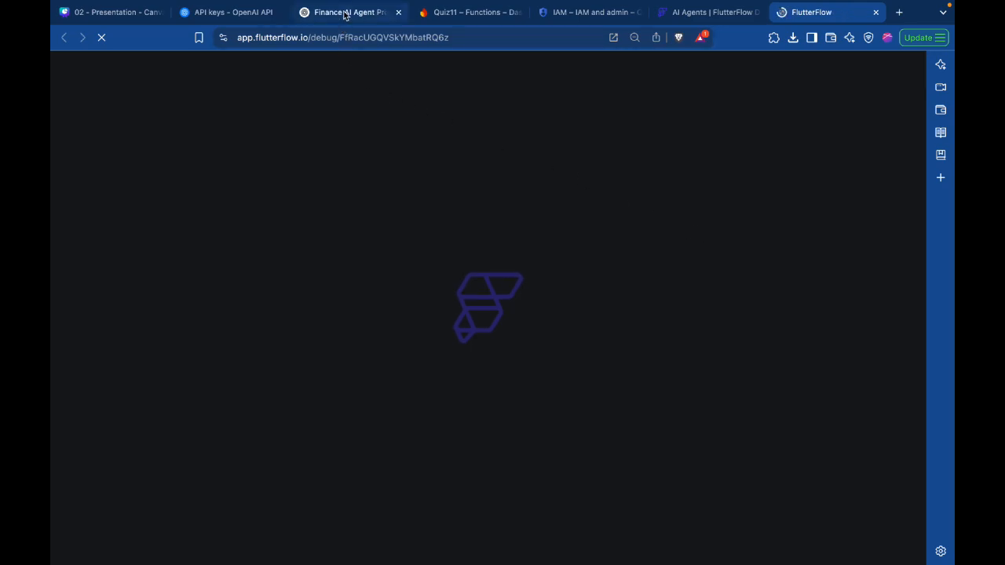
{"action": "left_click", "coordinate": [345, 12]}
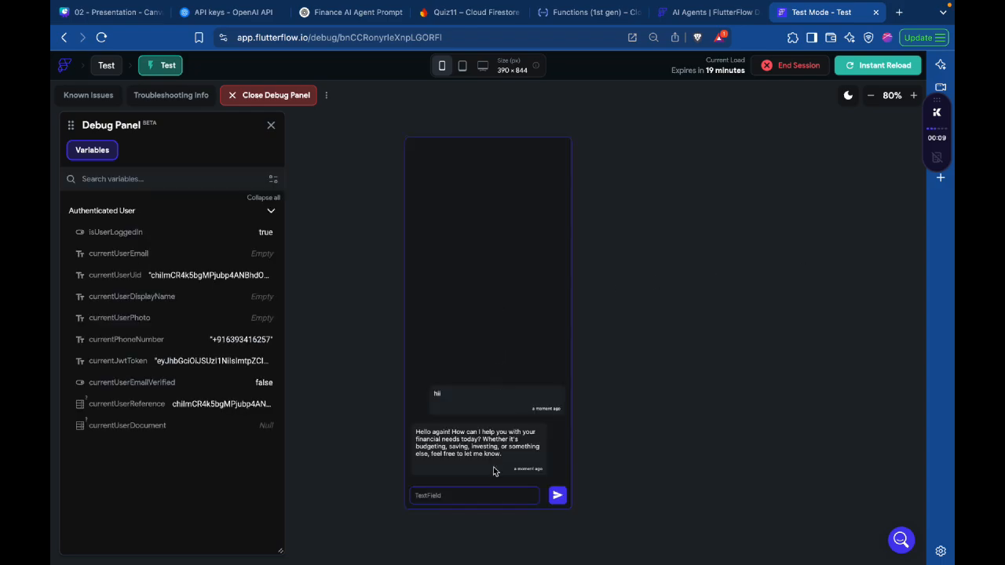
{"action": "left_click", "coordinate": [473, 491]}
{"action": "type", "text": "Hii"}
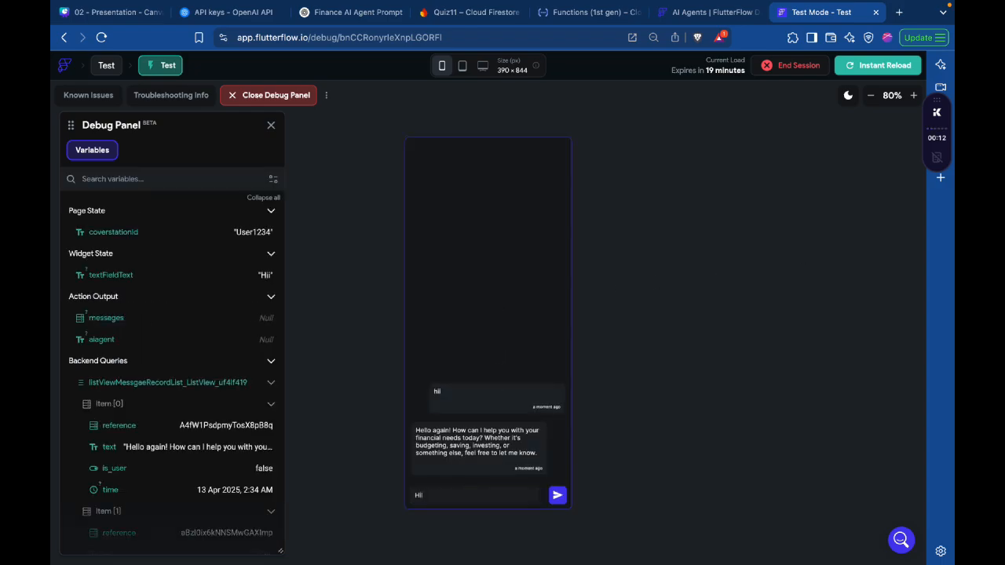
{"action": "left_click", "coordinate": [559, 495]}
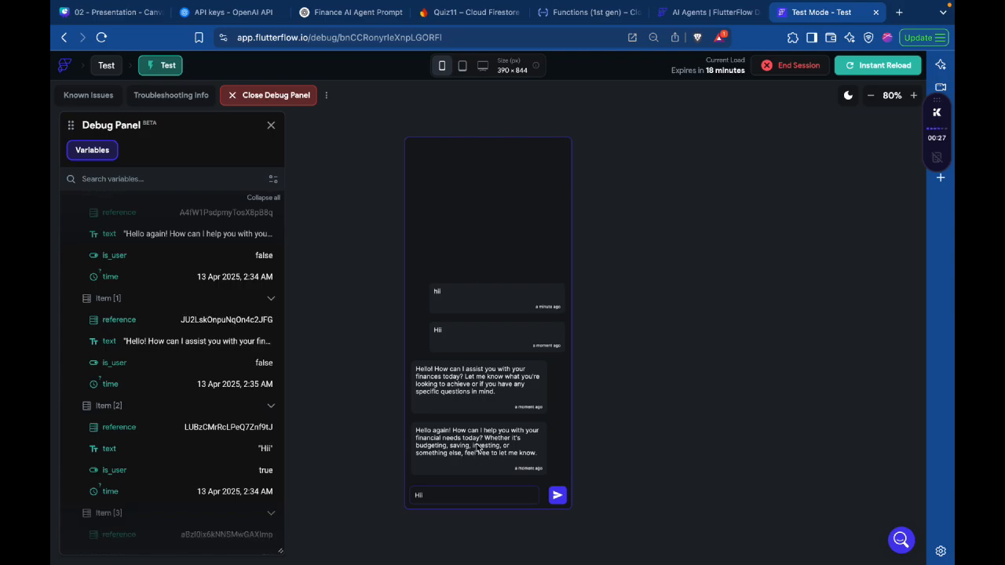
Step: Return to the FlutterFlow builder and open the On Tap action flow of the HomePage's send button
{"action": "key", "text": "ctrl+Right"}
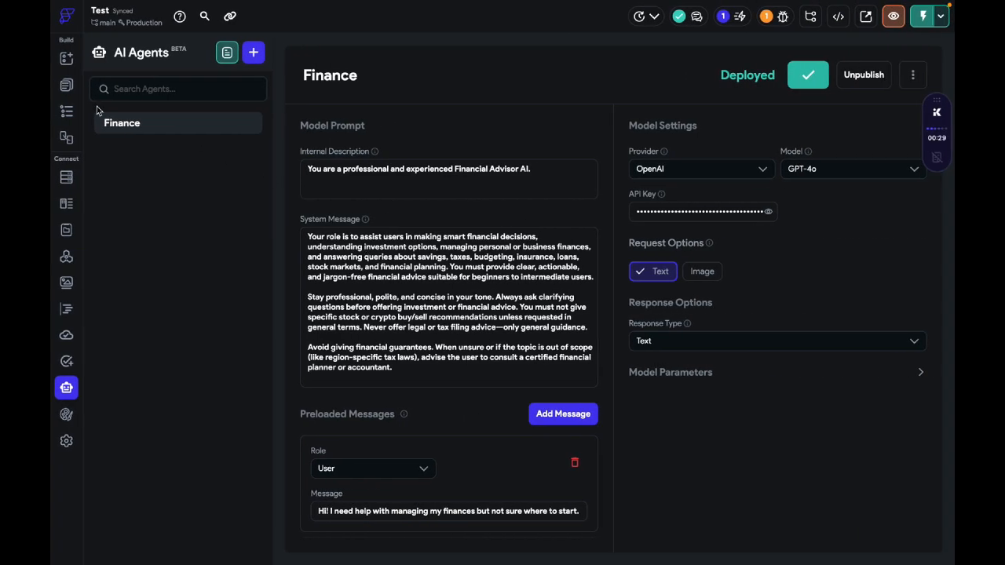
{"action": "left_click", "coordinate": [71, 85]}
{"action": "scroll", "coordinate": [699, 302], "scroll_direction": "down", "scroll_amount": 2}
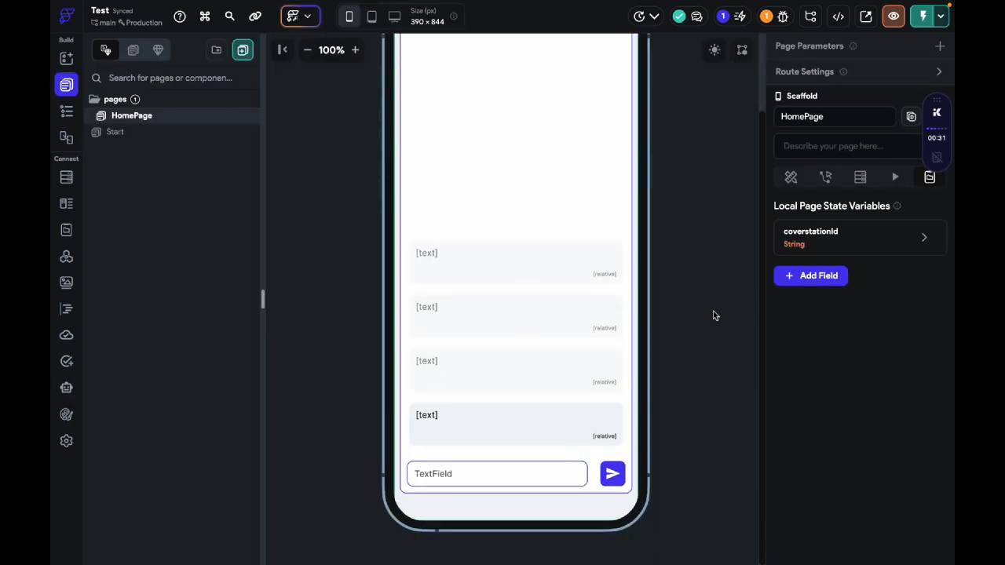
{"action": "left_click", "coordinate": [613, 488]}
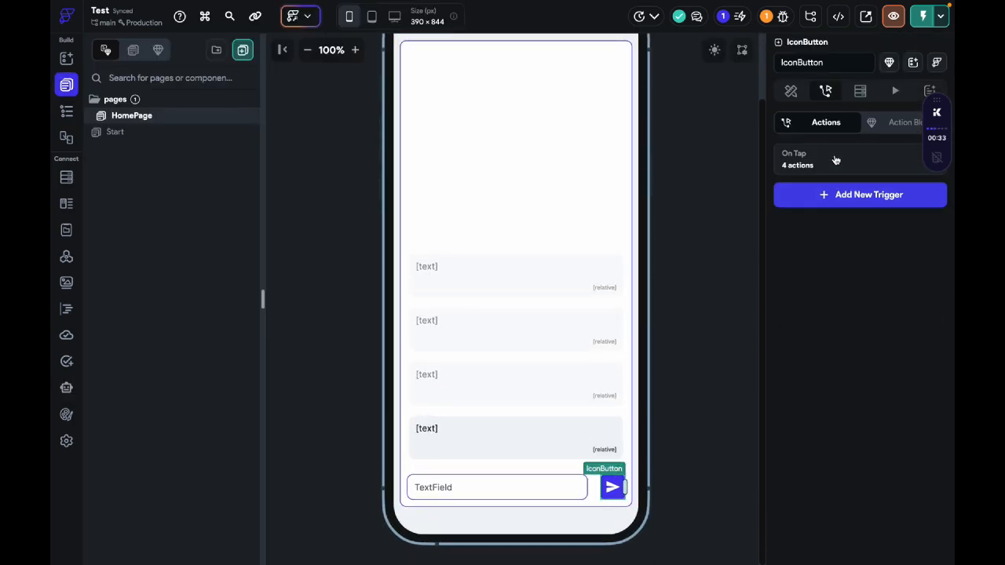
{"action": "left_click", "coordinate": [834, 157]}
Step: Delete the Wait (Delay) action and move the AI Agent action above the first Create Document action
{"action": "left_click", "coordinate": [554, 231]}
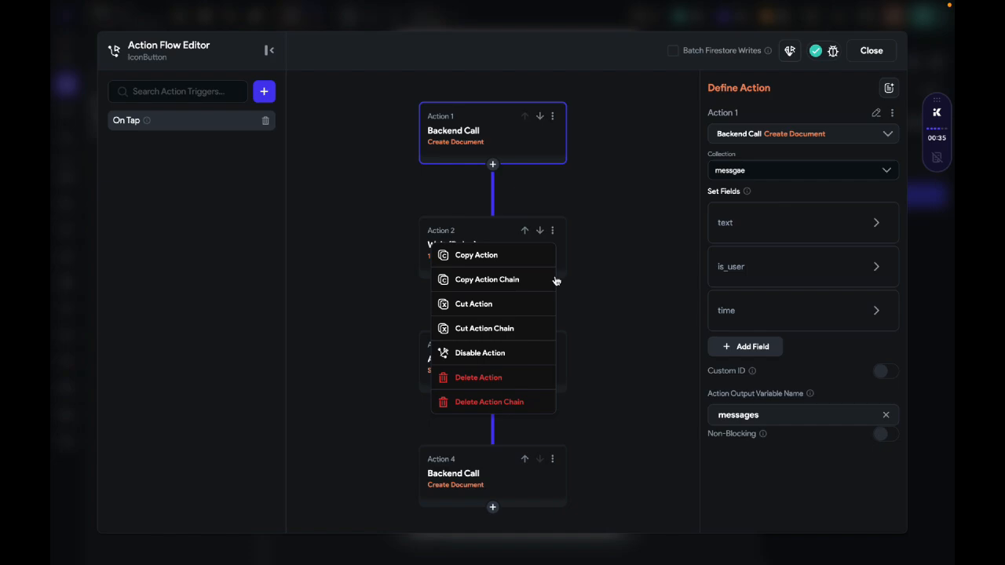
{"action": "left_click", "coordinate": [523, 378]}
{"action": "left_click", "coordinate": [525, 230]}
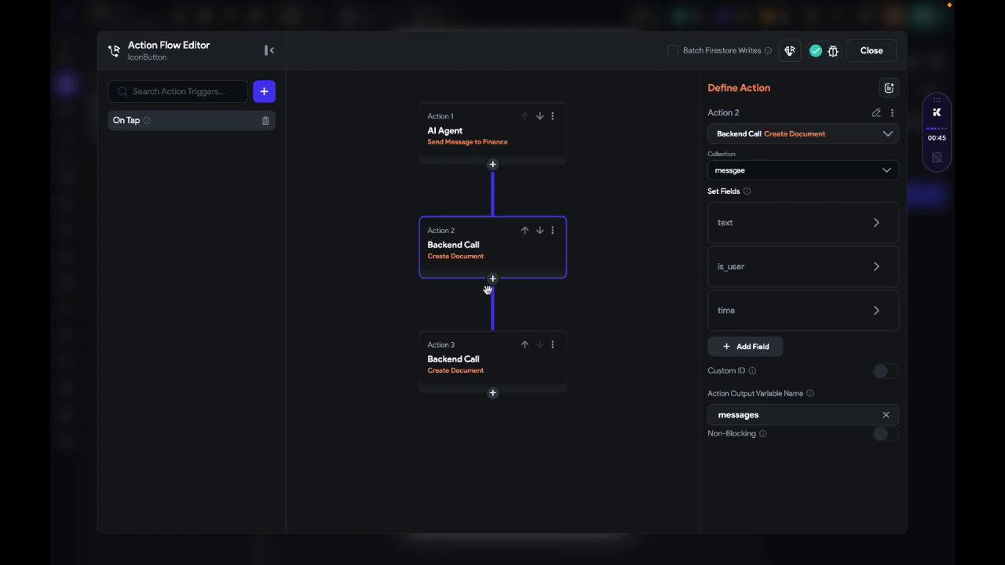
Step: Enable the loading indicator on the HomePage's send IconButton and reload the app in the browser's Test mode session
{"action": "left_click", "coordinate": [871, 50]}
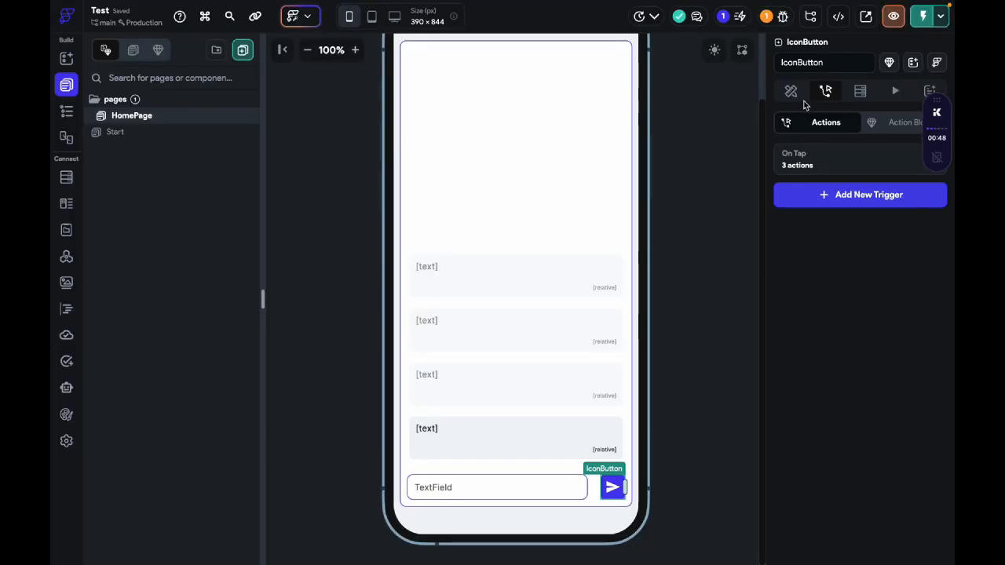
{"action": "left_click", "coordinate": [793, 92]}
{"action": "scroll", "coordinate": [837, 444], "scroll_direction": "down", "scroll_amount": 10}
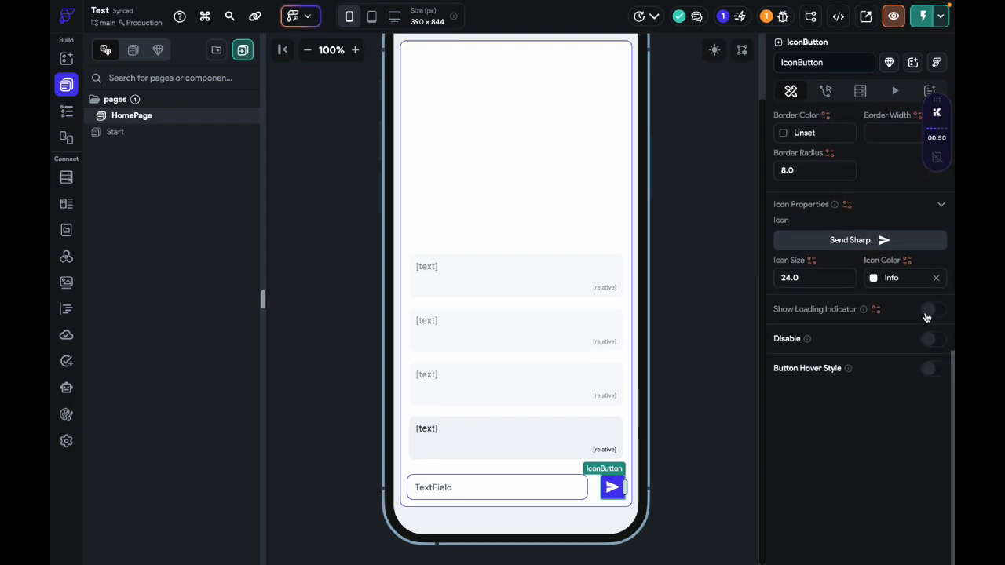
{"action": "left_click", "coordinate": [929, 311]}
{"action": "key", "text": "ctrl+Left"}
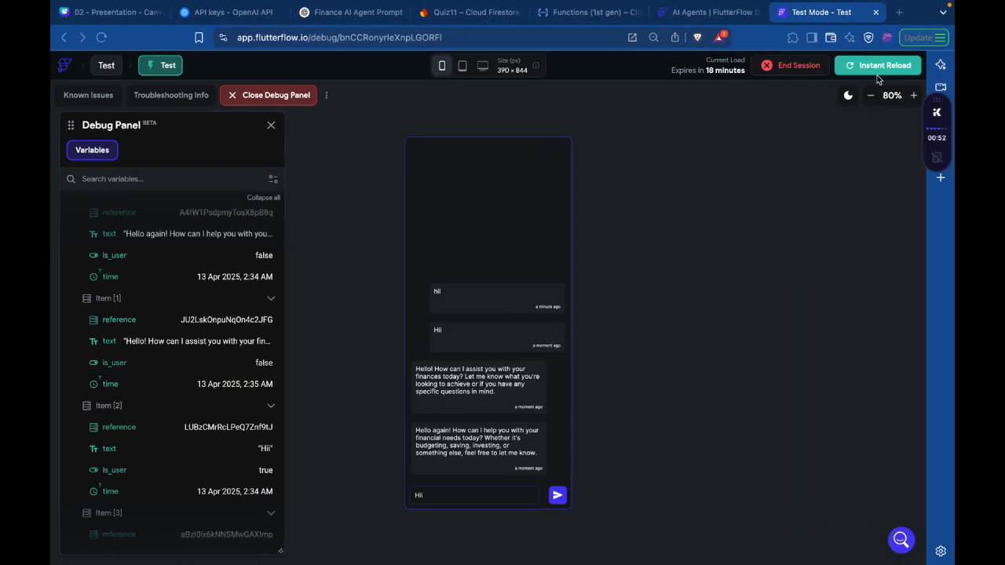
{"action": "left_click", "coordinate": [878, 65]}
Step: Switch to the Quiz11 project's Cloud Firestore data in Firebase and delete the messgae collection, confirming with its ID
{"action": "left_click", "coordinate": [470, 12]}
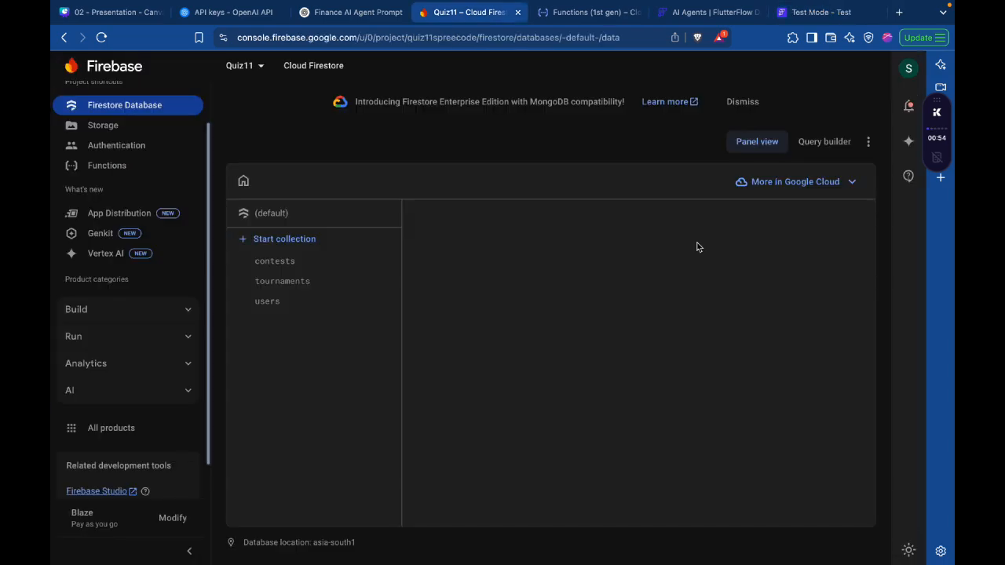
{"action": "left_click", "coordinate": [275, 95]}
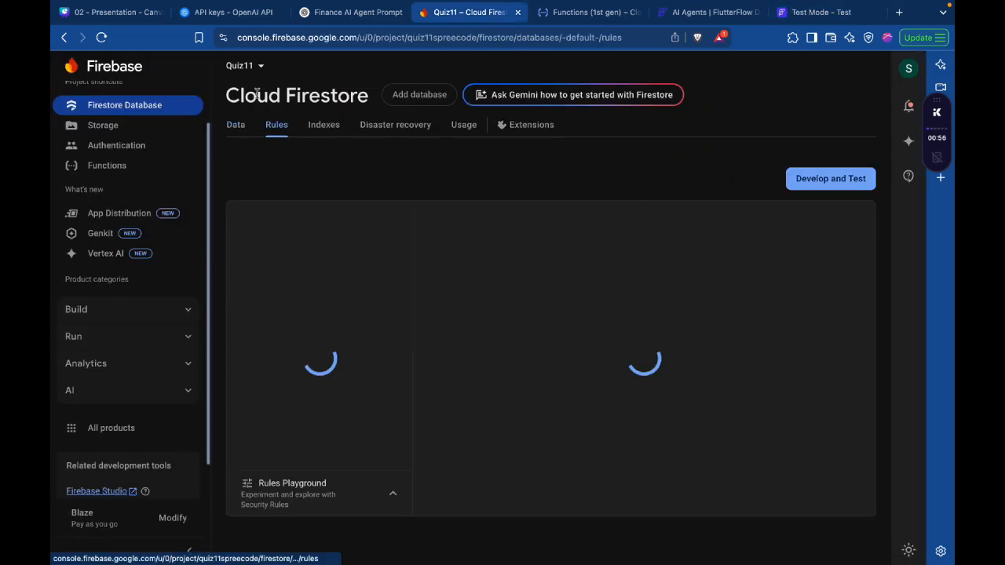
{"action": "left_click", "coordinate": [237, 125]}
{"action": "left_click", "coordinate": [314, 413]}
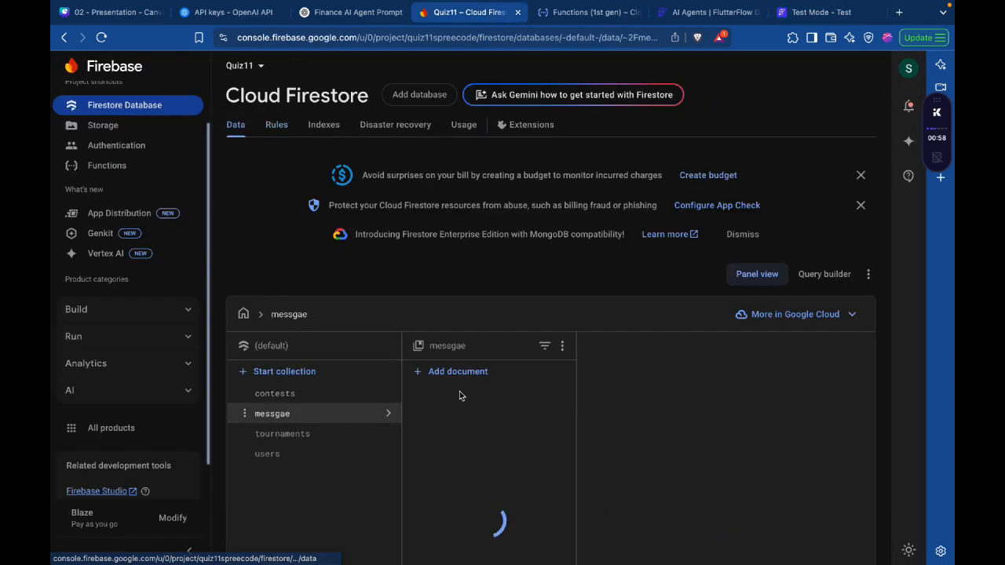
{"action": "left_click", "coordinate": [562, 346]}
{"action": "left_click", "coordinate": [585, 353]}
{"action": "double_click", "coordinate": [297, 291]}
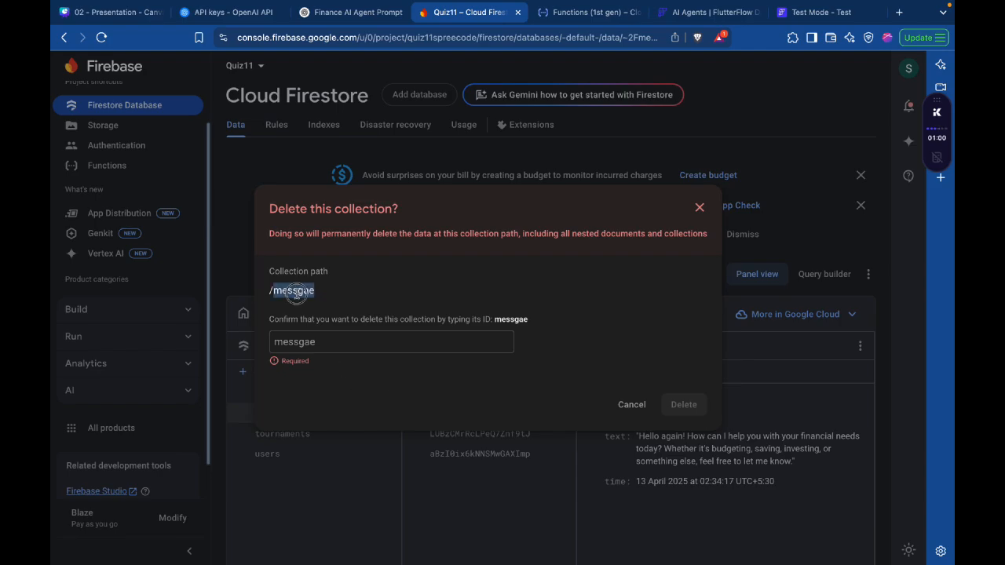
{"action": "key", "text": "ctrl+c"}
{"action": "left_click", "coordinate": [343, 340]}
{"action": "key", "text": "ctrl+v"}
{"action": "left_click", "coordinate": [680, 405]}
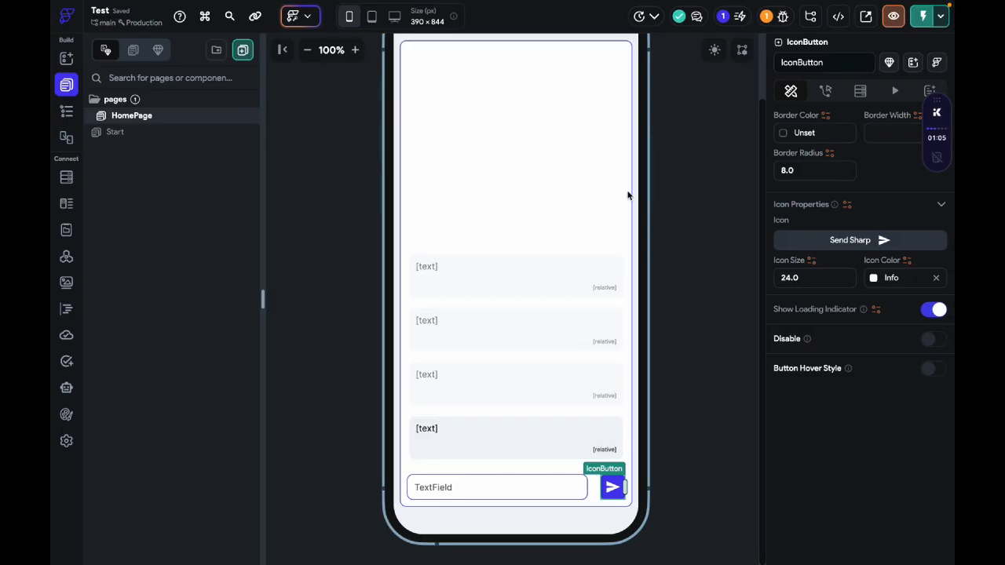
Step: In the FlutterFlow builder, order the HomePage ListView's messgae query by time, Increasing, and open the Firestore settings
{"action": "left_click", "coordinate": [583, 182]}
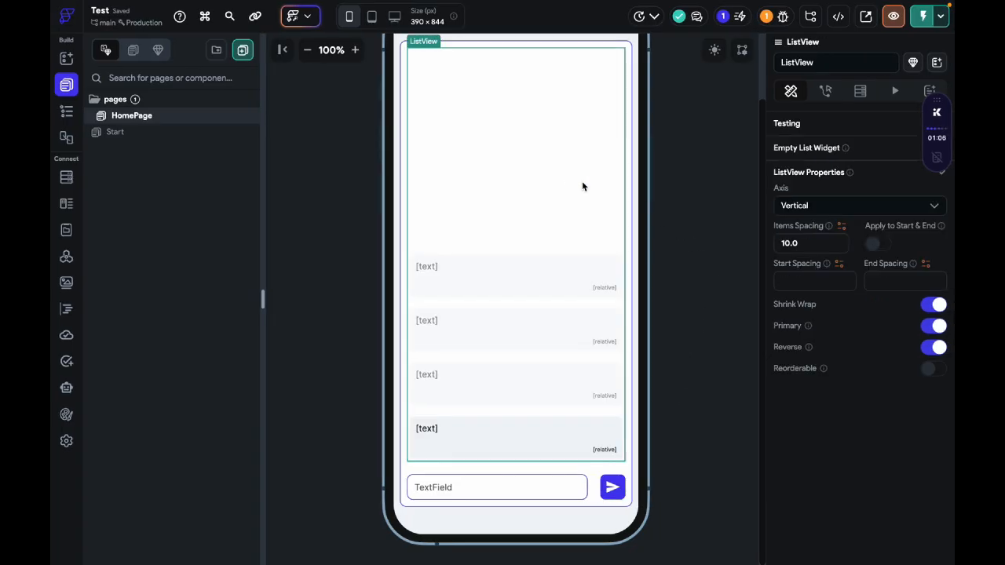
{"action": "left_click", "coordinate": [860, 91]}
{"action": "left_click", "coordinate": [801, 151]}
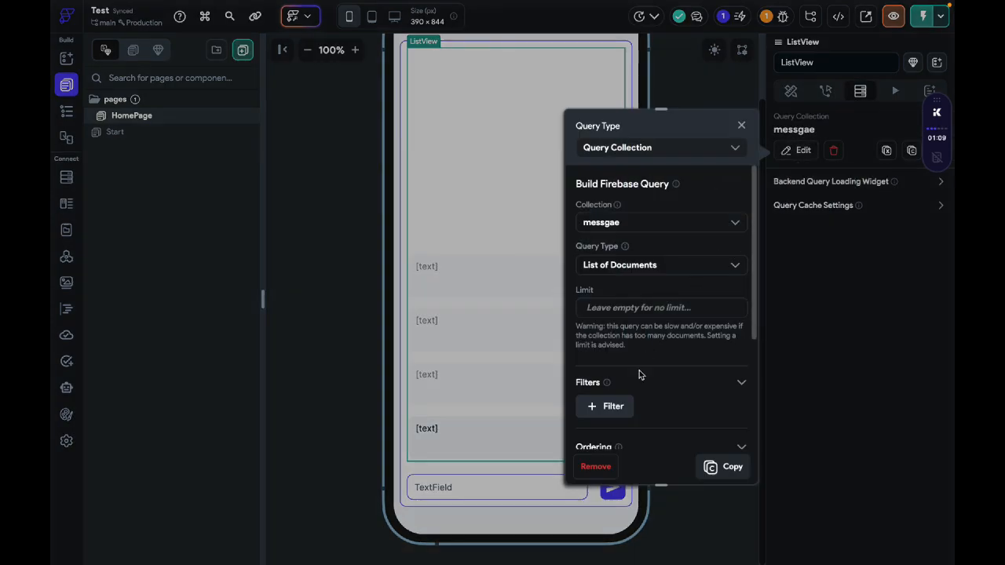
{"action": "scroll", "coordinate": [637, 375], "scroll_direction": "down", "scroll_amount": 3}
{"action": "left_click", "coordinate": [626, 294]}
{"action": "left_click", "coordinate": [641, 358]}
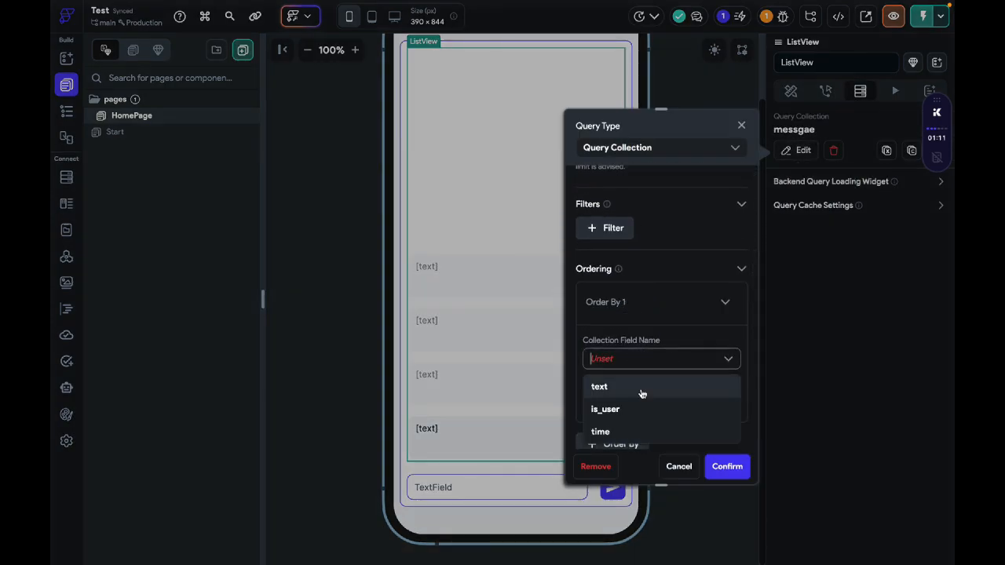
{"action": "left_click", "coordinate": [639, 426]}
{"action": "scroll", "coordinate": [662, 349], "scroll_direction": "down", "scroll_amount": 3}
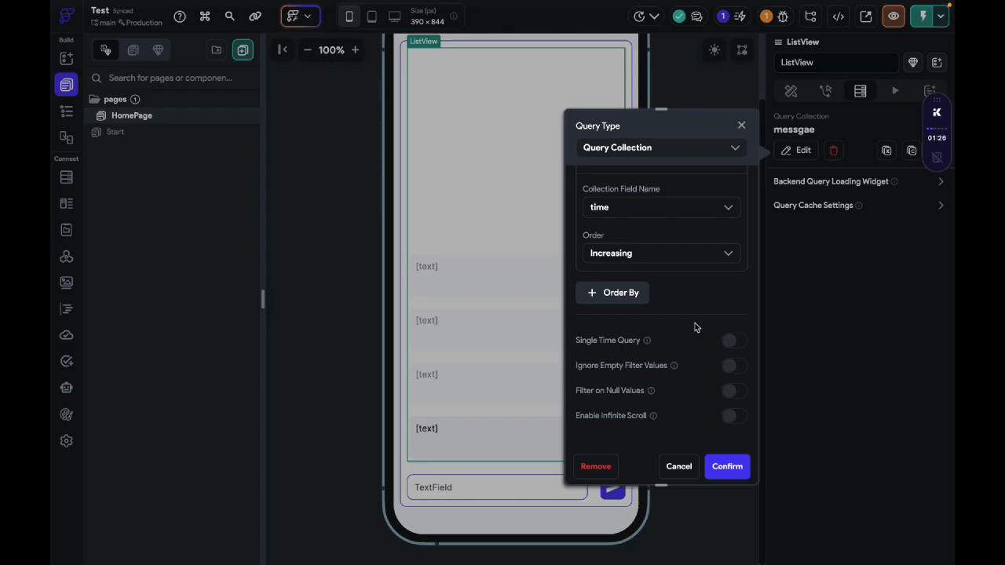
{"action": "left_click", "coordinate": [724, 466]}
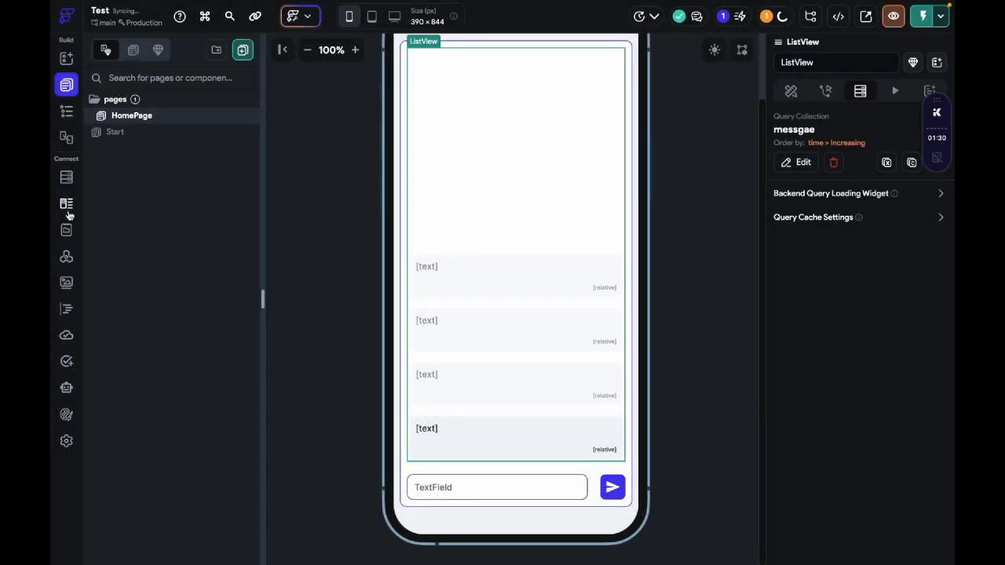
{"action": "left_click", "coordinate": [66, 178]}
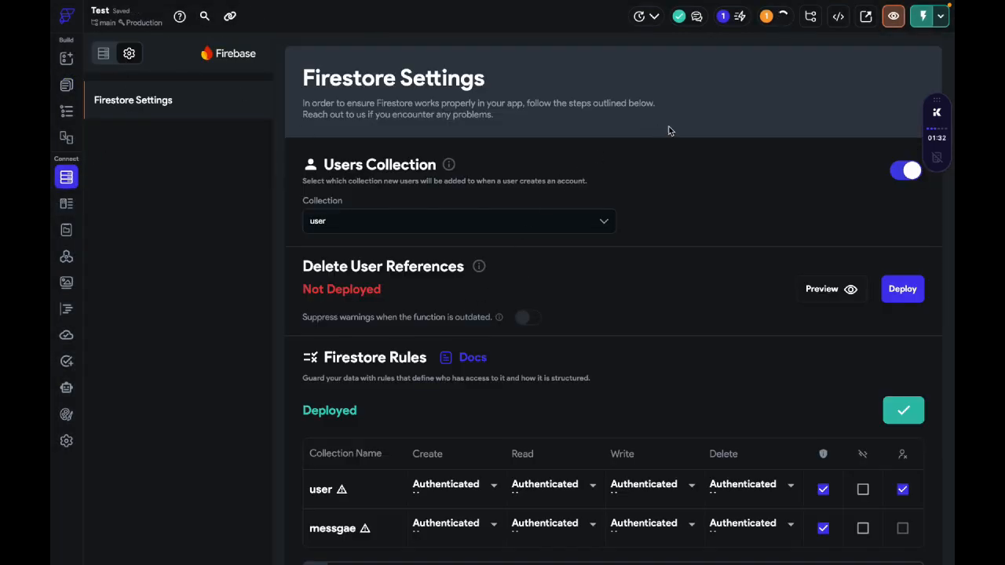
Step: Return to the Test mode session in the browser, reload the app and send the chat message hii
{"action": "key", "text": "ctrl+Left"}
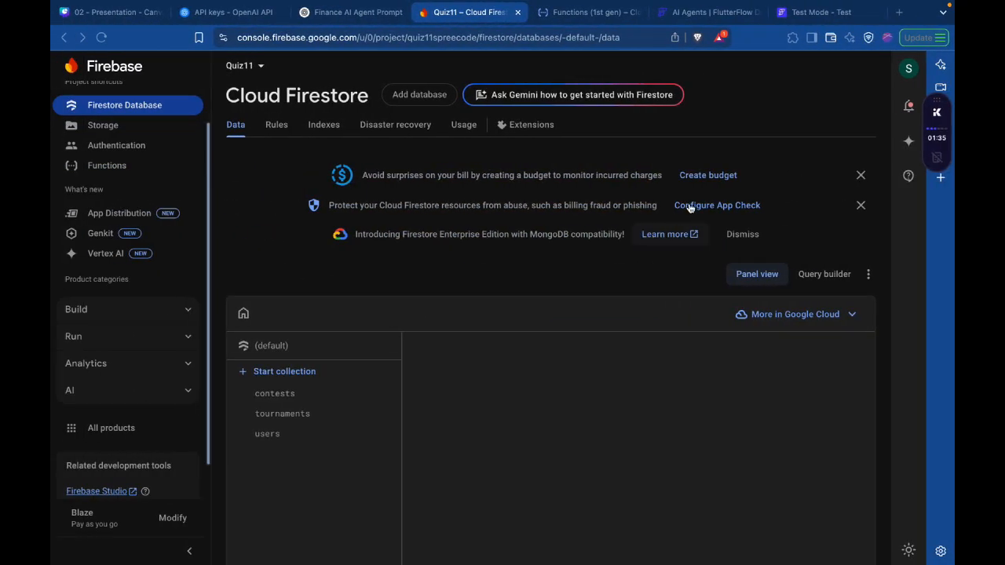
{"action": "left_click", "coordinate": [816, 12]}
{"action": "left_click", "coordinate": [873, 66]}
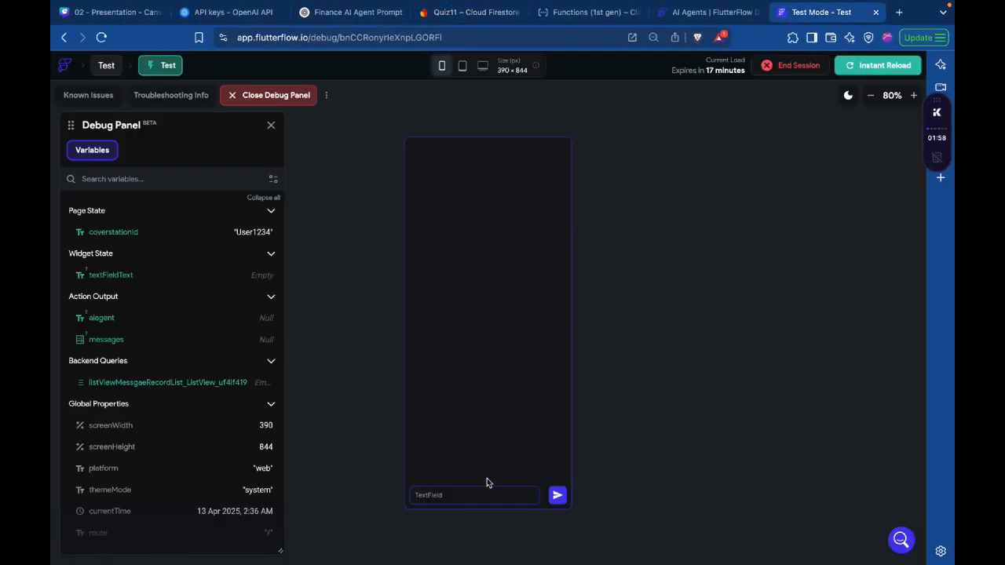
{"action": "left_click", "coordinate": [487, 492]}
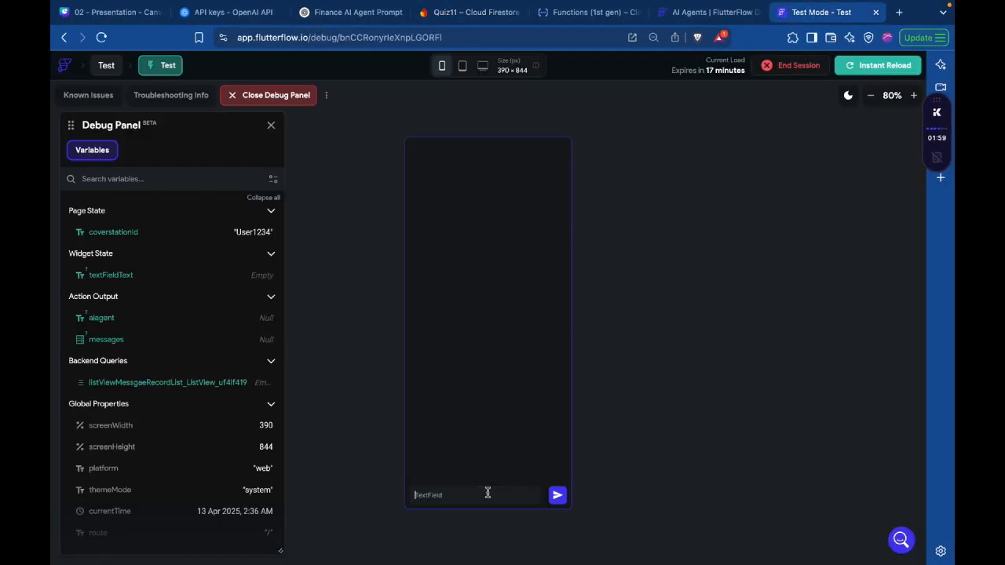
{"action": "type", "text": "hii"}
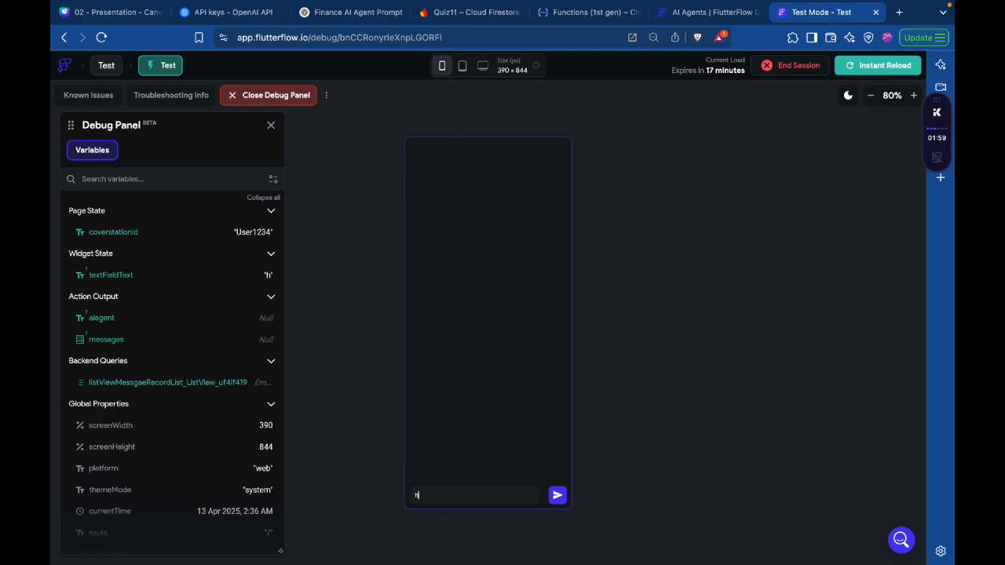
{"action": "key", "text": "Return"}
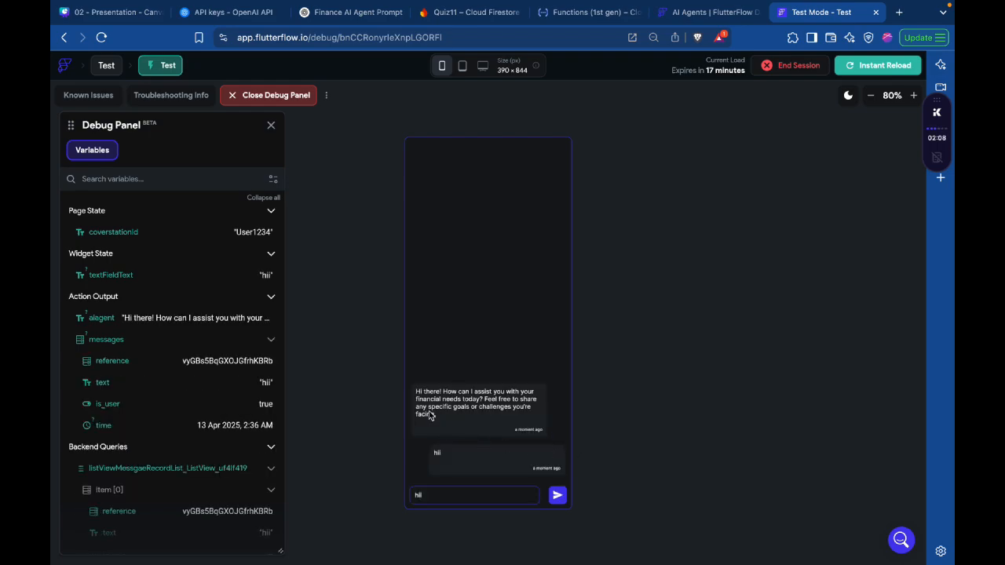
Step: Replace the text in the chat field with "i am in loss can you help me" and send it
{"action": "left_click", "coordinate": [499, 496]}
{"action": "key", "text": "BackSpace"}
{"action": "key", "text": "BackSpace"}
{"action": "key", "text": "BackSpace"}
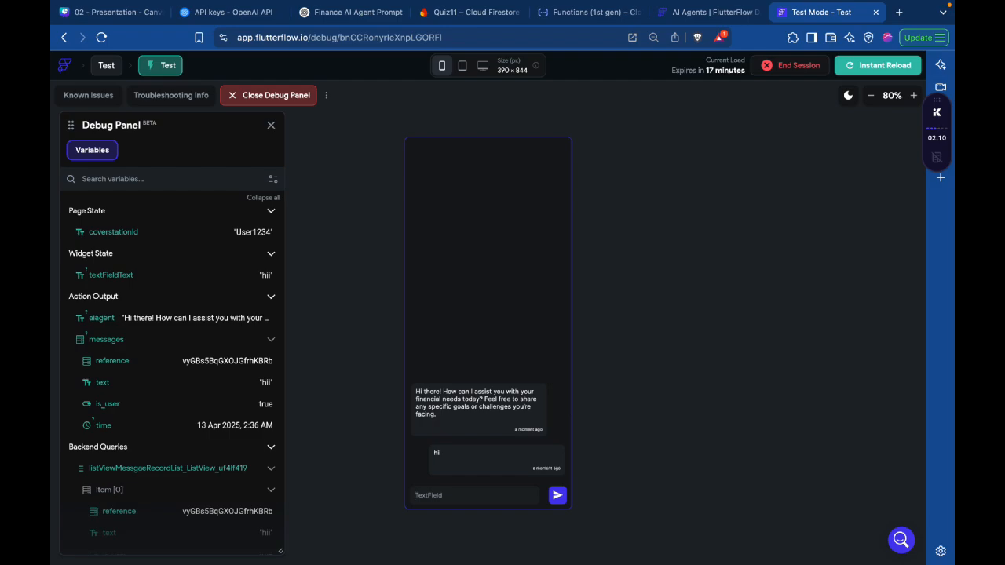
{"action": "type", "text": "i am in loss can you help me"}
{"action": "key", "text": "ctrl+a"}
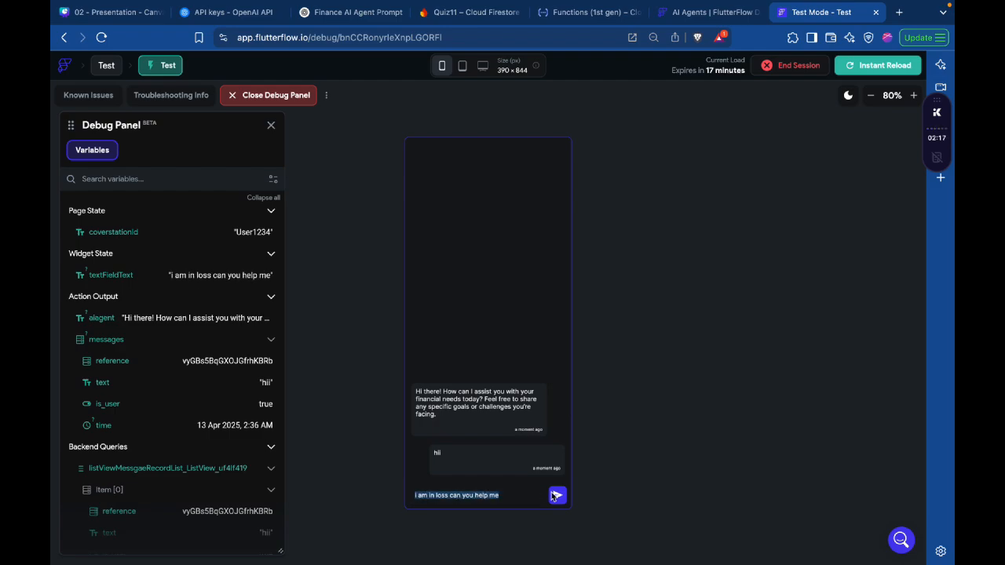
{"action": "left_click", "coordinate": [557, 496]}
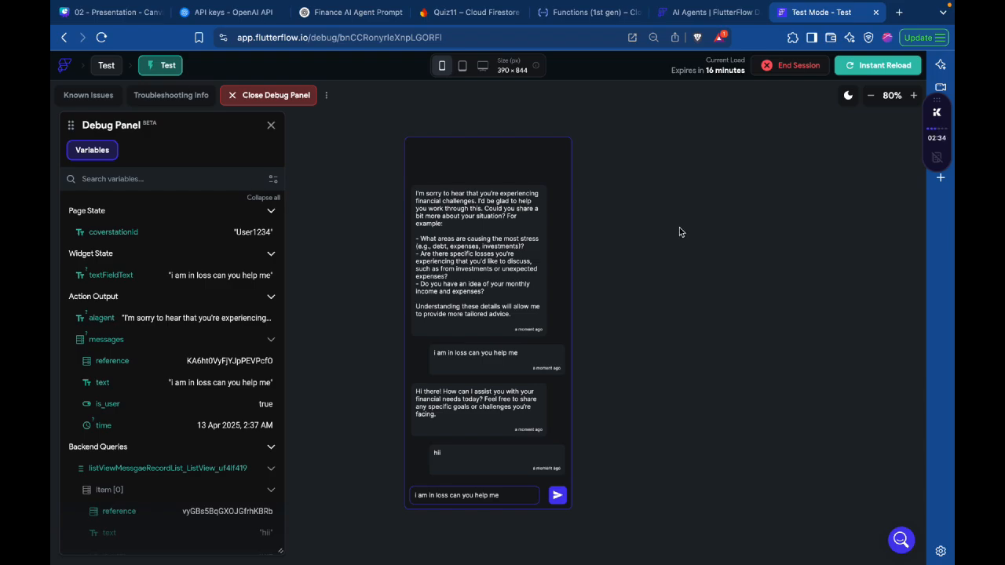
Step: Return to the FlutterFlow builder and open the Finance AI agent's configuration
{"action": "key", "text": "ctrl+Right"}
{"action": "key", "text": "ctrl+Left"}
{"action": "key", "text": "ctrl+Right"}
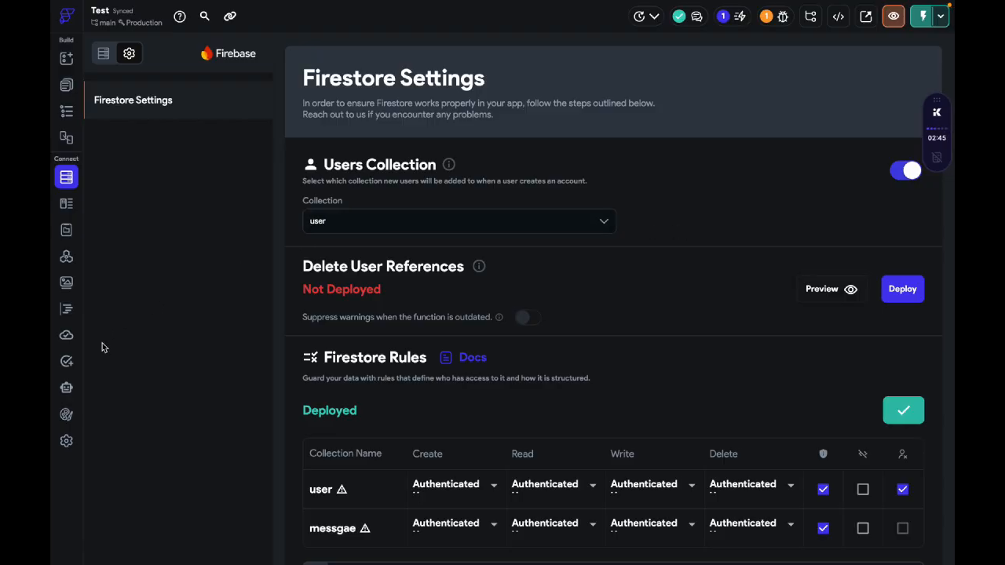
{"action": "left_click", "coordinate": [66, 387]}
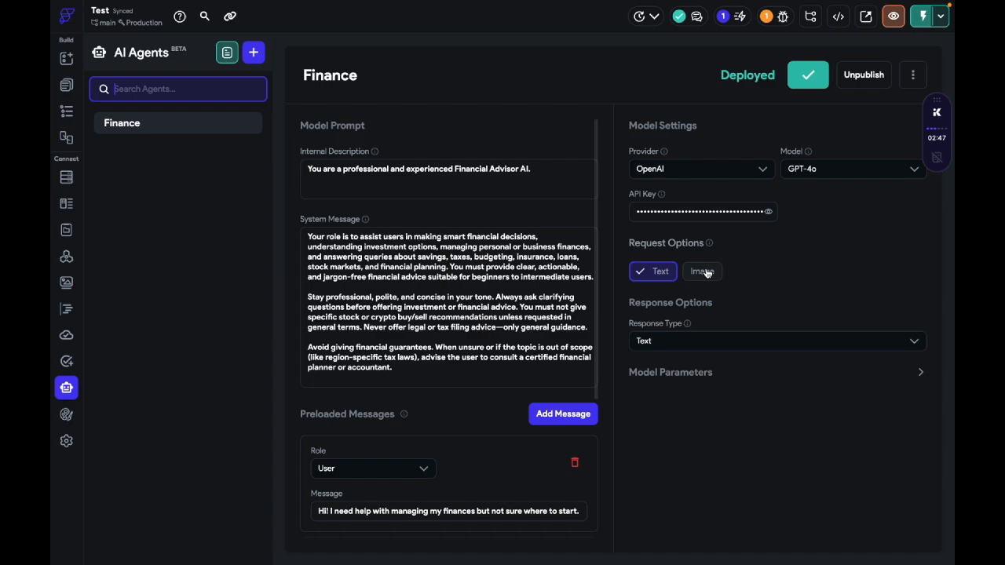